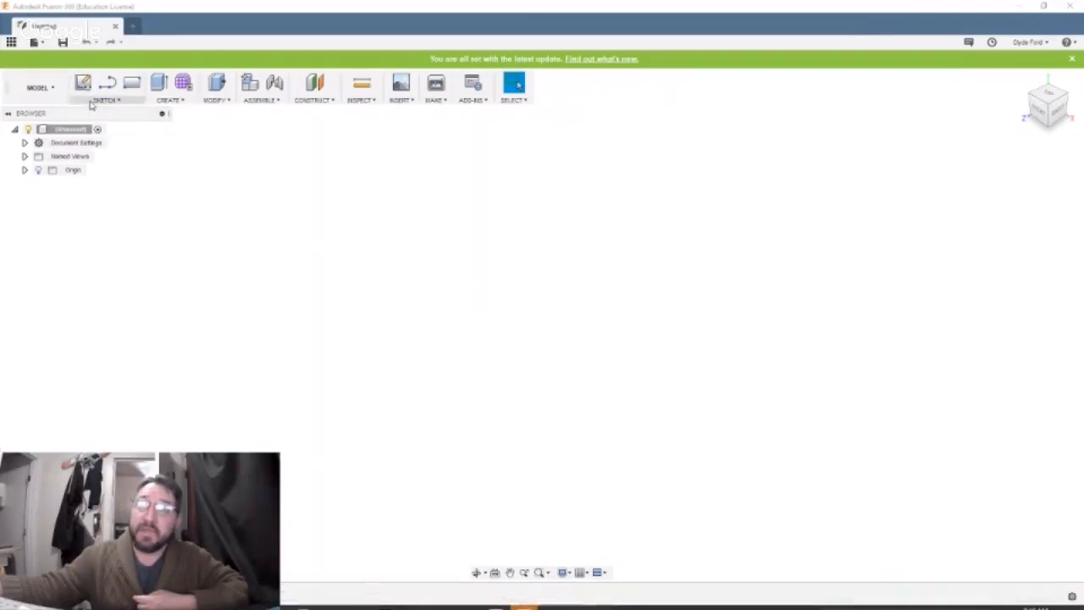
Sketch a center rectangle on the horizontal origin plane, centred on the origin, 50 mm wide and 80 mm high.
{"action": "left_click", "coordinate": [106, 102]}
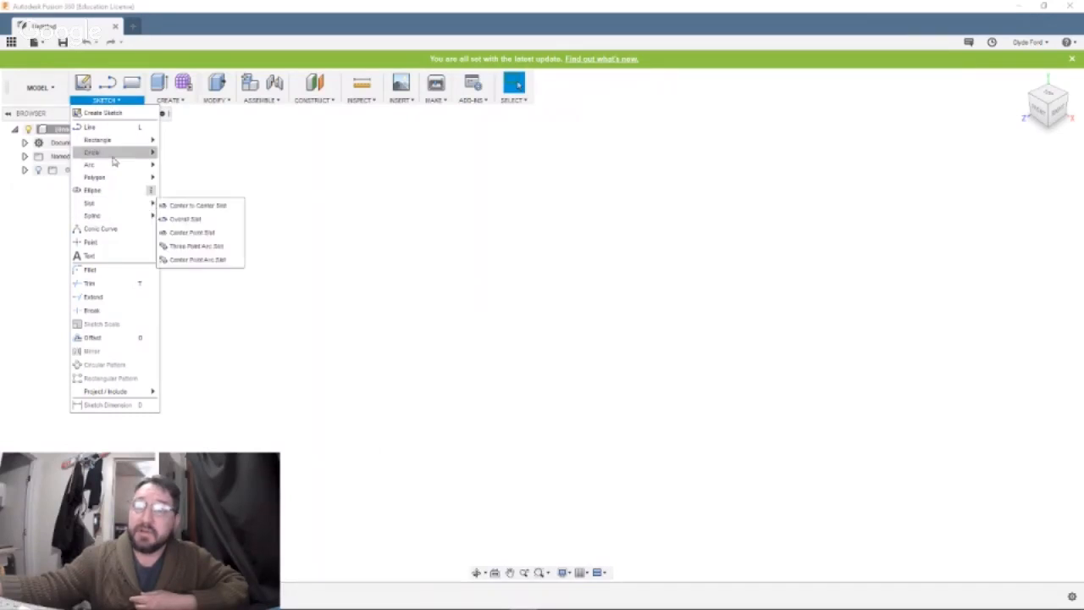
{"action": "mouse_move", "coordinate": [121, 141]}
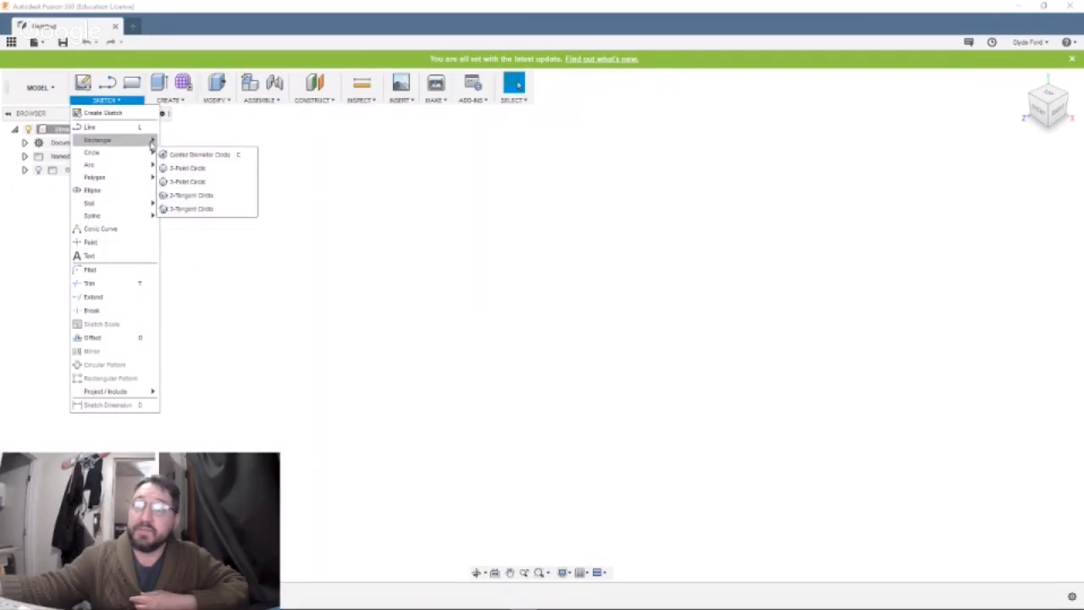
{"action": "left_click", "coordinate": [166, 171]}
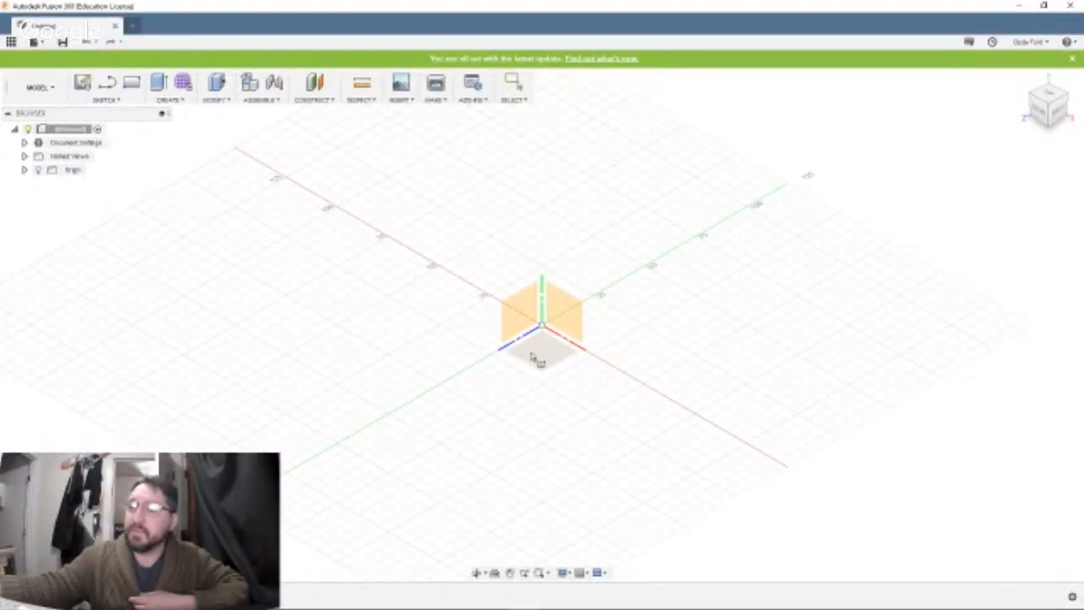
{"action": "left_click", "coordinate": [531, 352]}
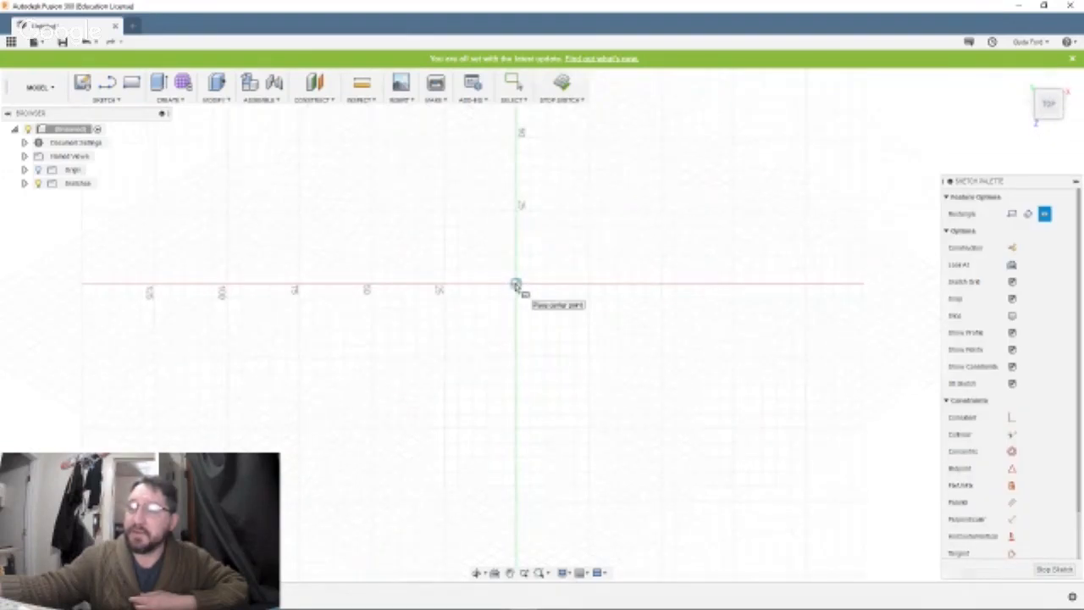
{"action": "left_click", "coordinate": [516, 285]}
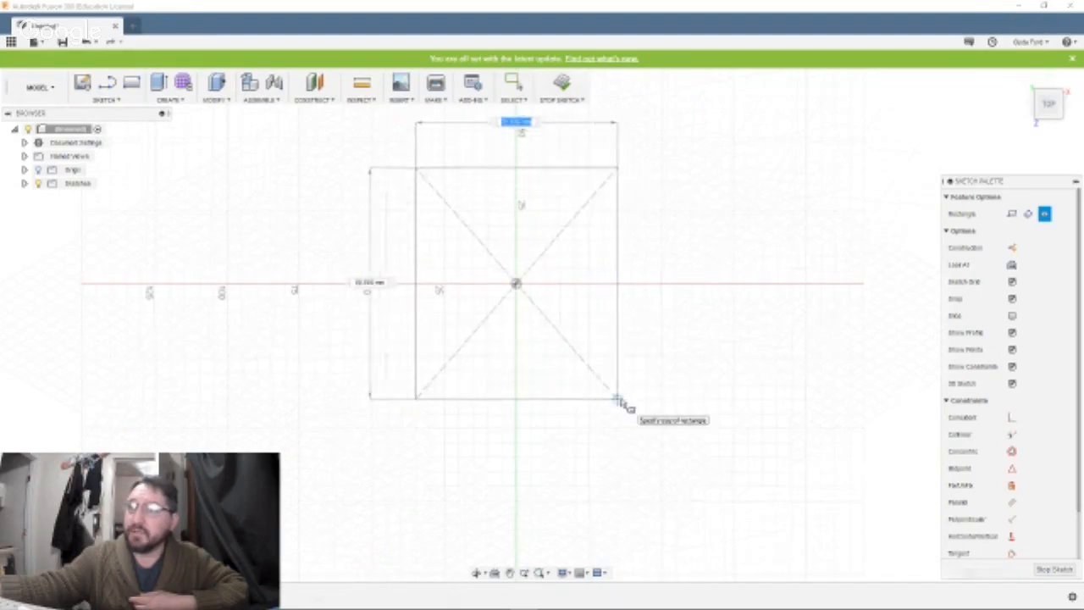
{"action": "key", "text": "Tab"}
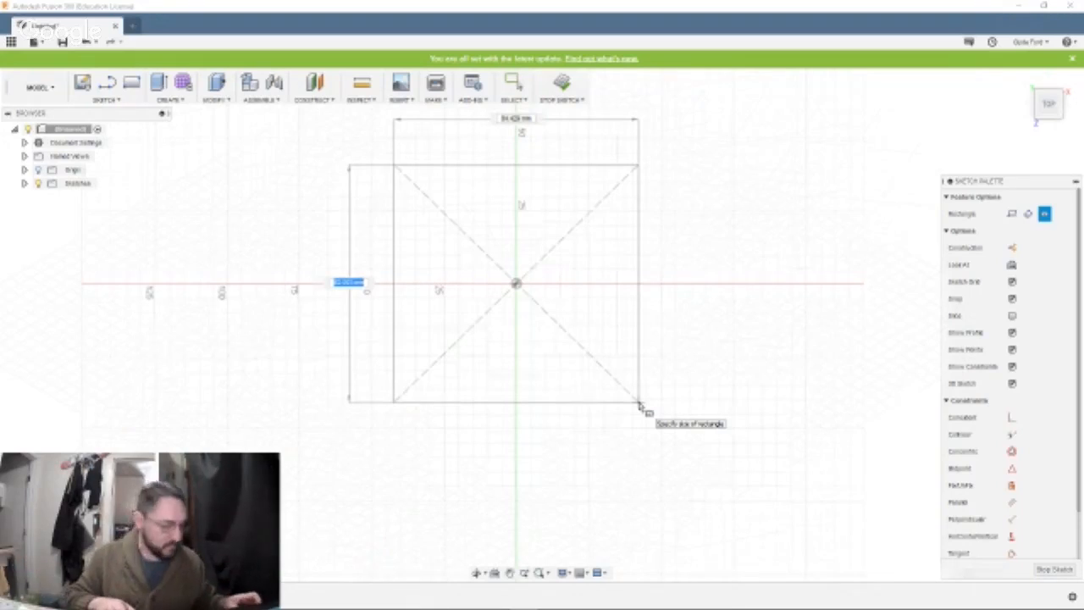
{"action": "type", "text": "30"}
{"action": "key", "text": "Tab"}
{"action": "type", "text": "20"}
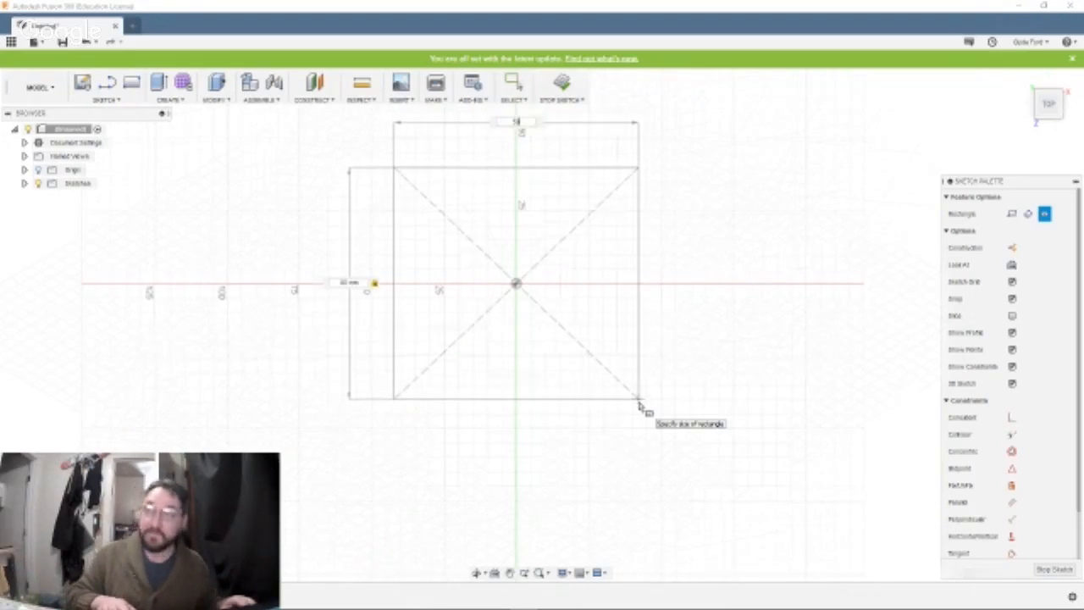
{"action": "key", "text": "Tab"}
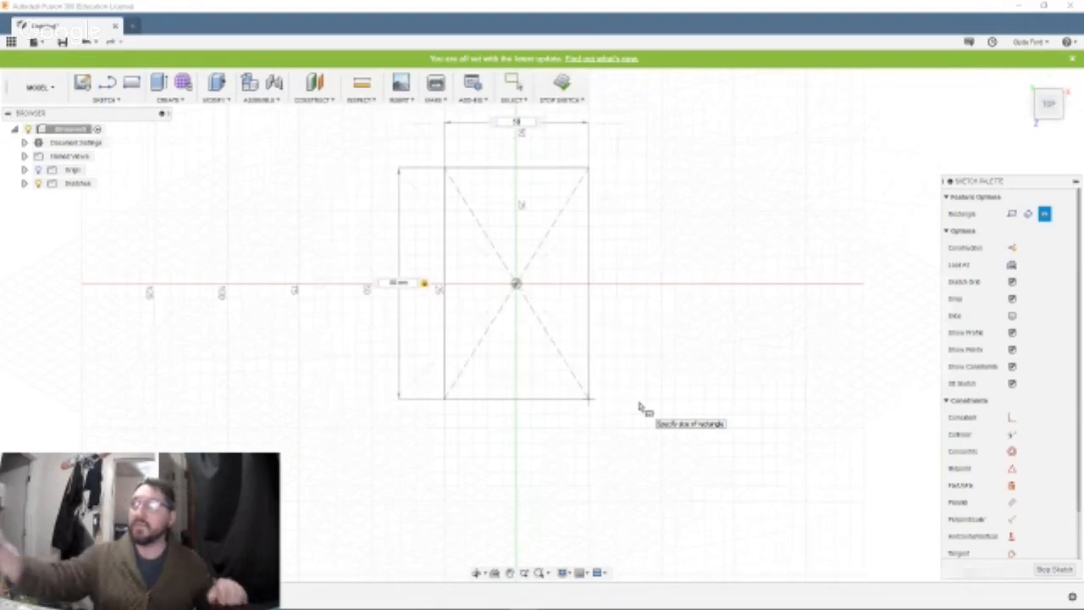
{"action": "key", "text": "Return"}
{"action": "key", "text": "Escape"}
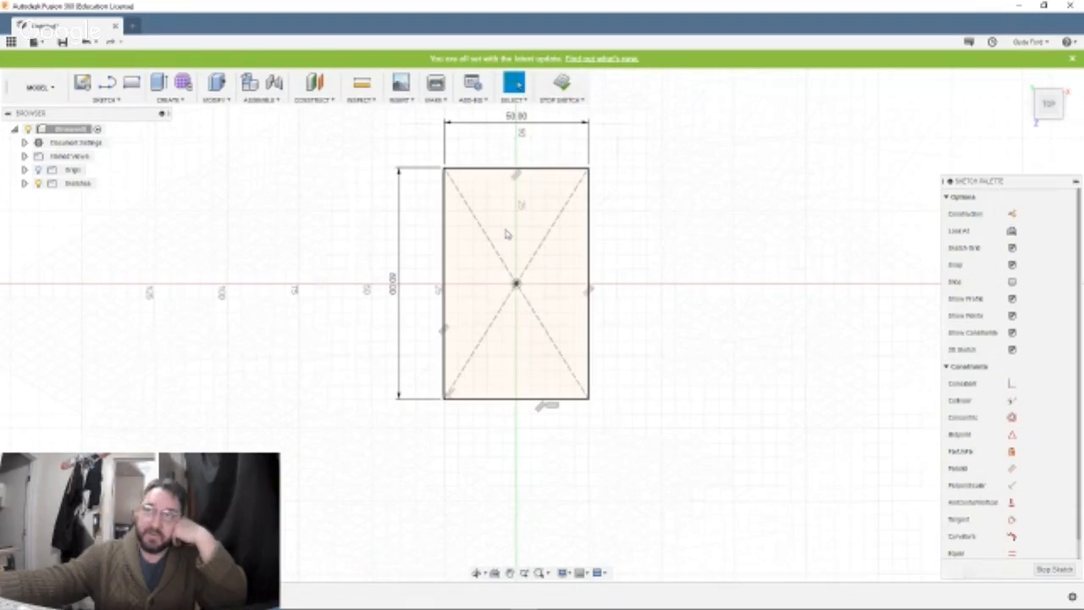
Draw a vertical and a horizontal line through the rectangle's centre, each joining the midpoints of opposite edges.
{"action": "left_click", "coordinate": [125, 102]}
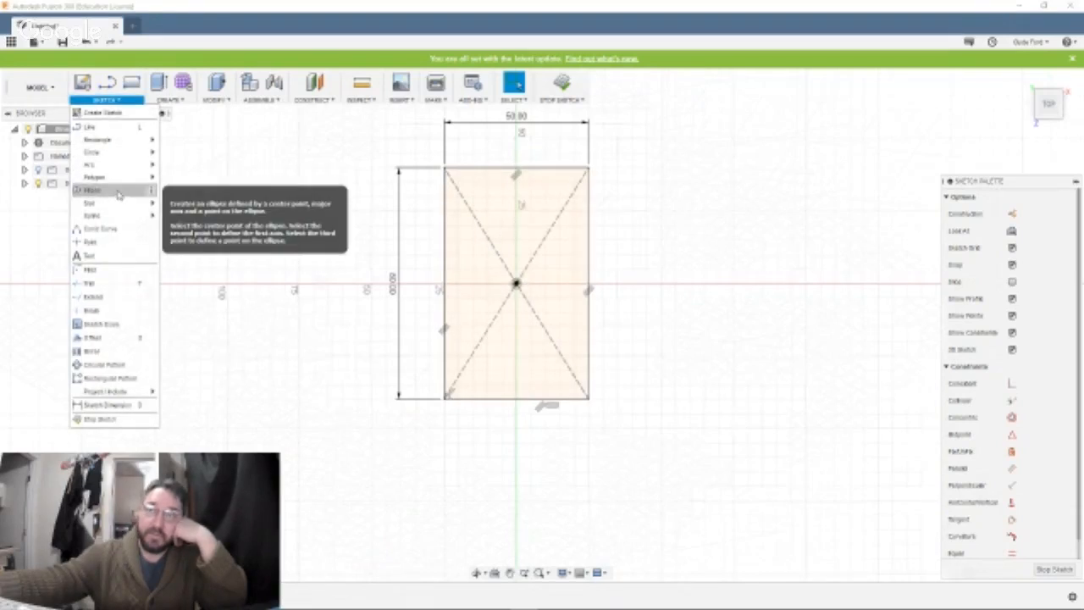
{"action": "left_click", "coordinate": [129, 129]}
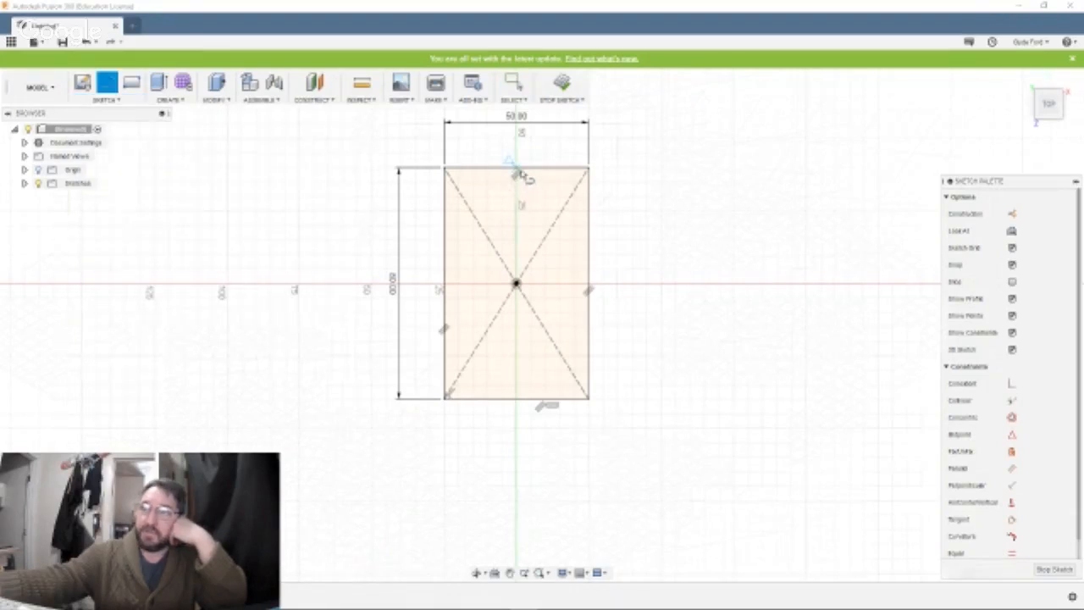
{"action": "left_click", "coordinate": [517, 170]}
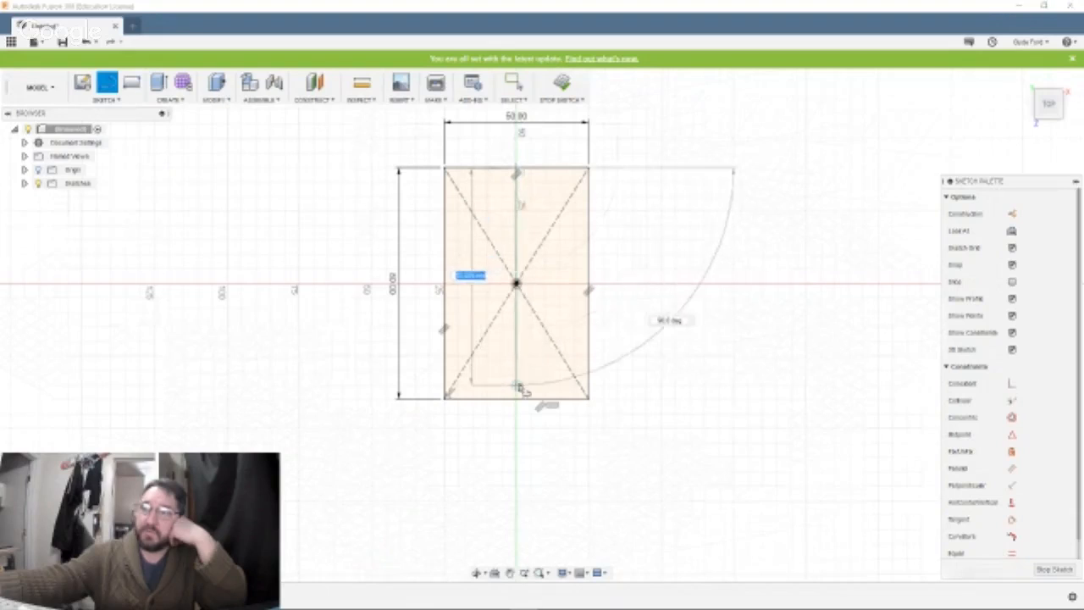
{"action": "left_click", "coordinate": [519, 398]}
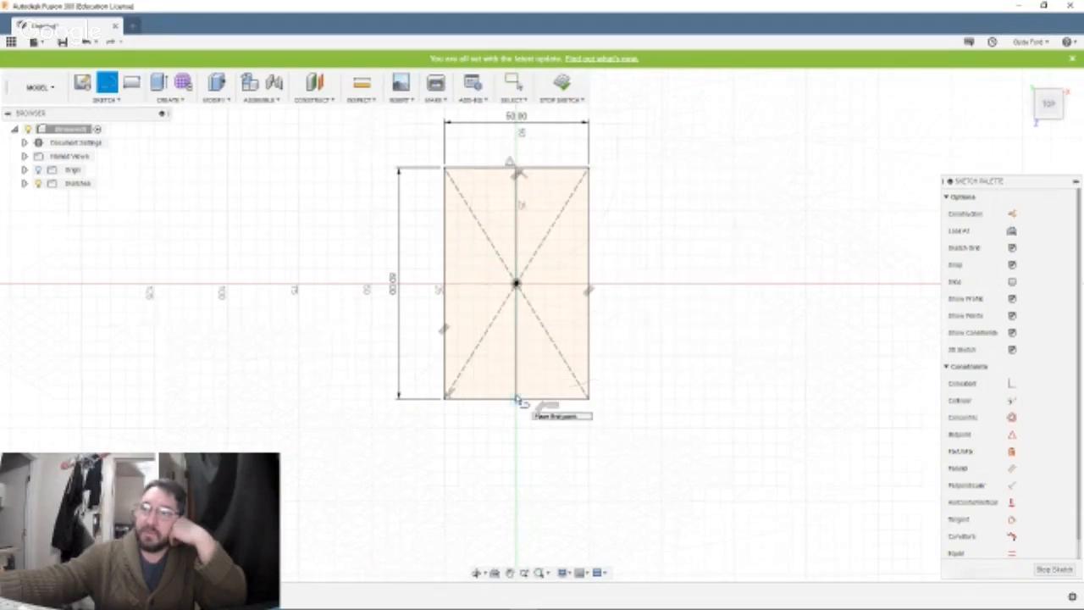
{"action": "left_click", "coordinate": [444, 284]}
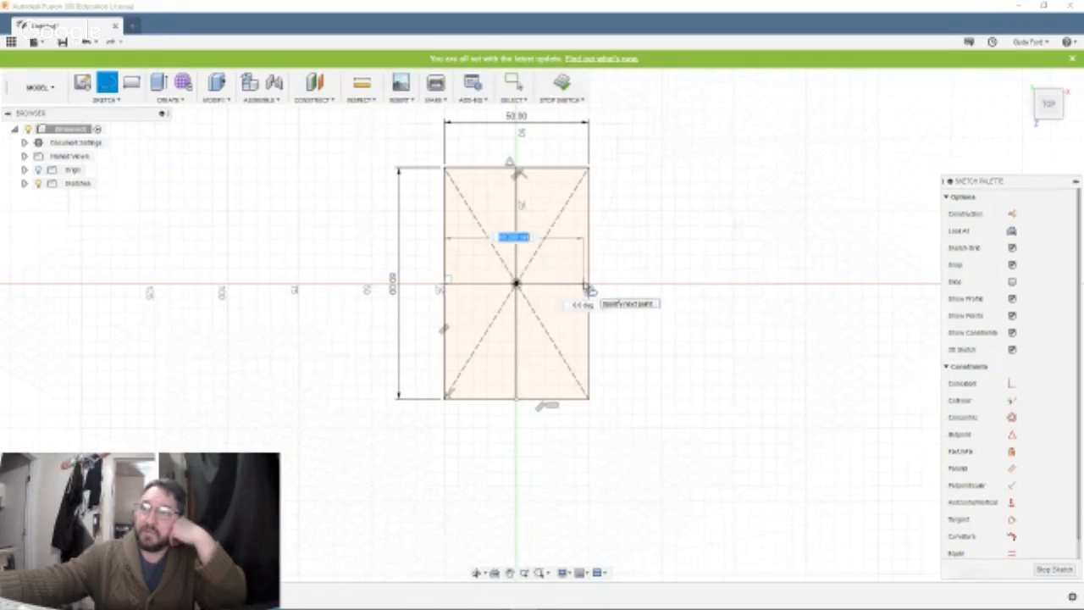
{"action": "left_click", "coordinate": [588, 286]}
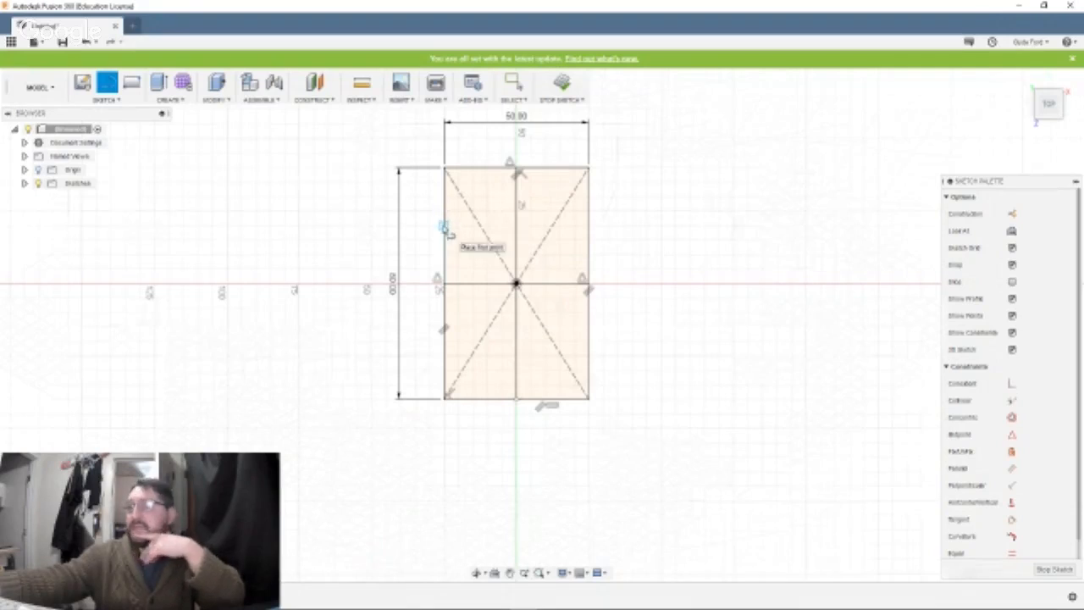
{"action": "left_click", "coordinate": [517, 170]}
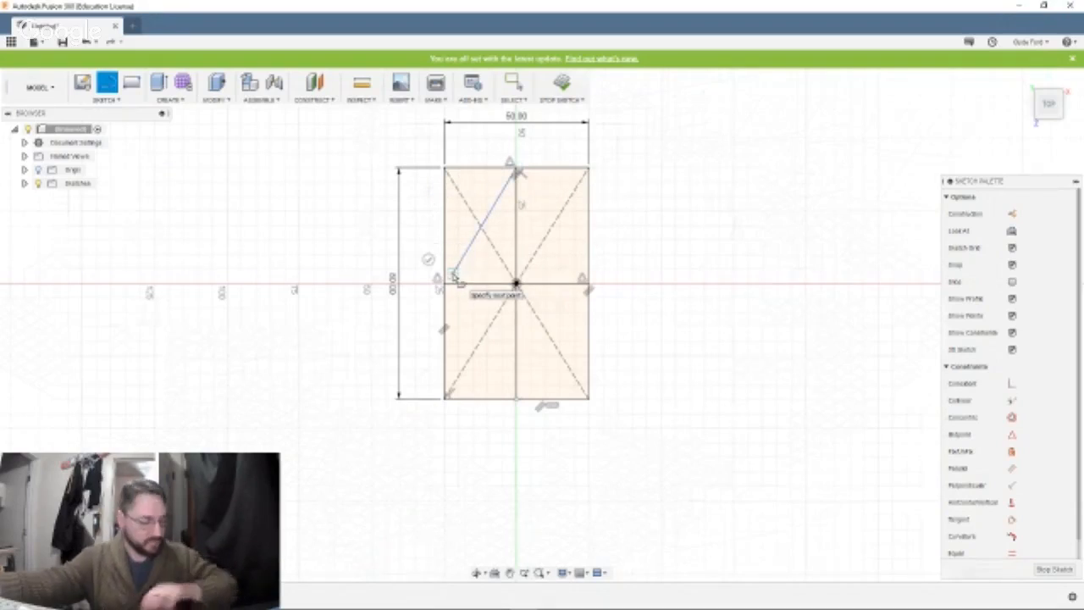
{"action": "left_click", "coordinate": [454, 276]}
{"action": "key", "text": "Escape"}
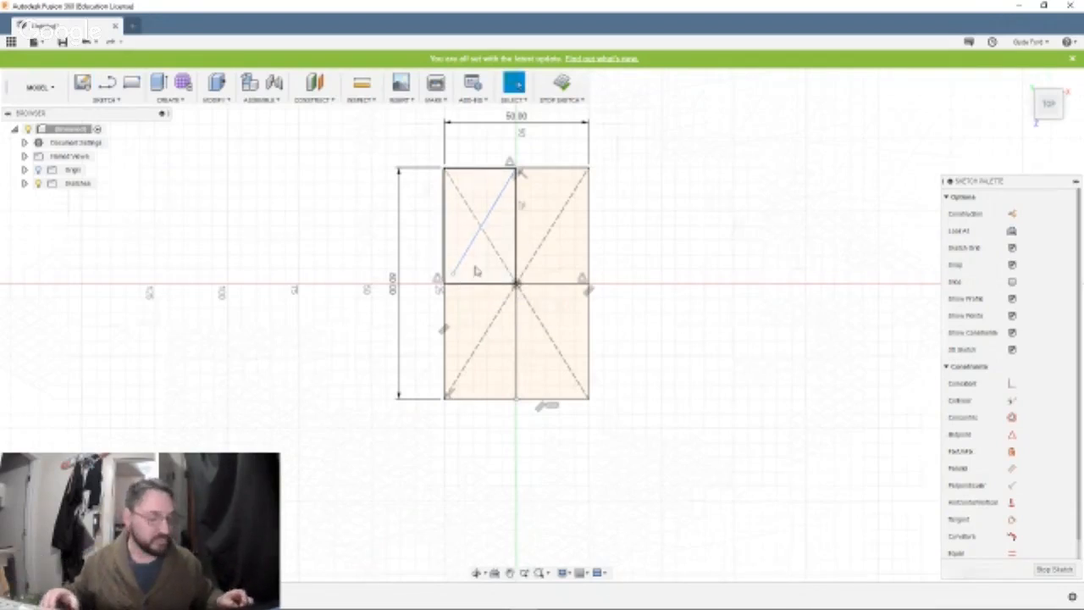
{"action": "key", "text": "ctrl+z"}
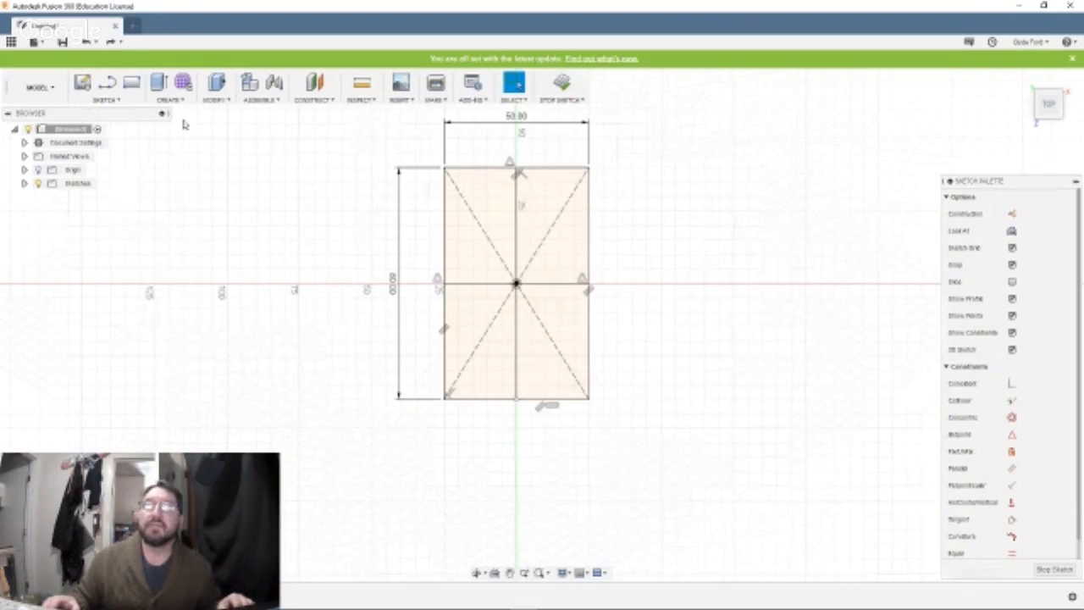
Draw two diagonal lines from the rectangle's top-edge midpoint to the midpoints of its left and right edges.
{"action": "left_click", "coordinate": [106, 82]}
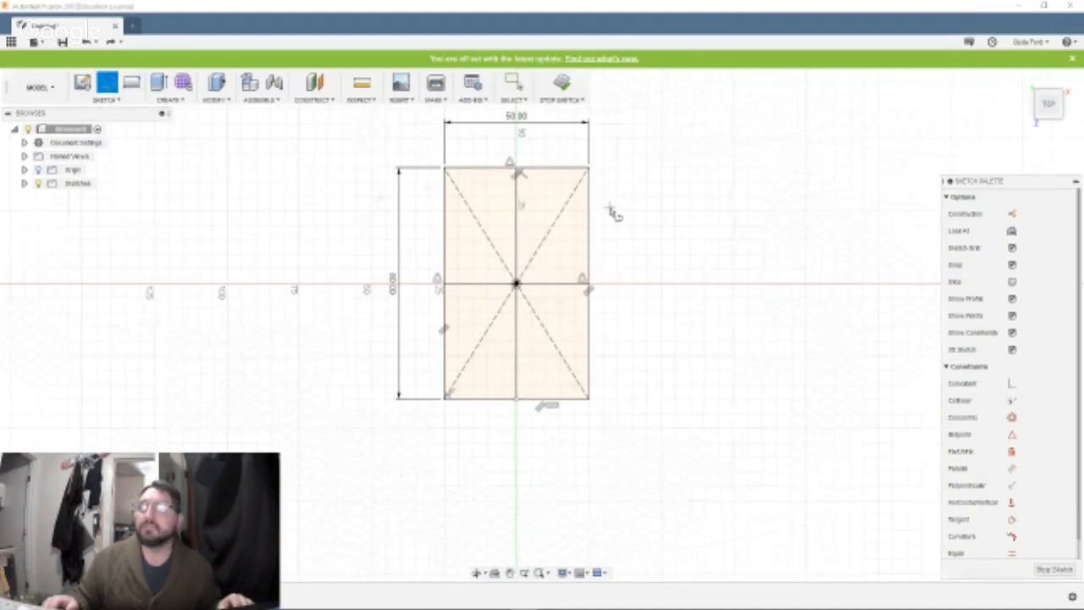
{"action": "left_click", "coordinate": [517, 169]}
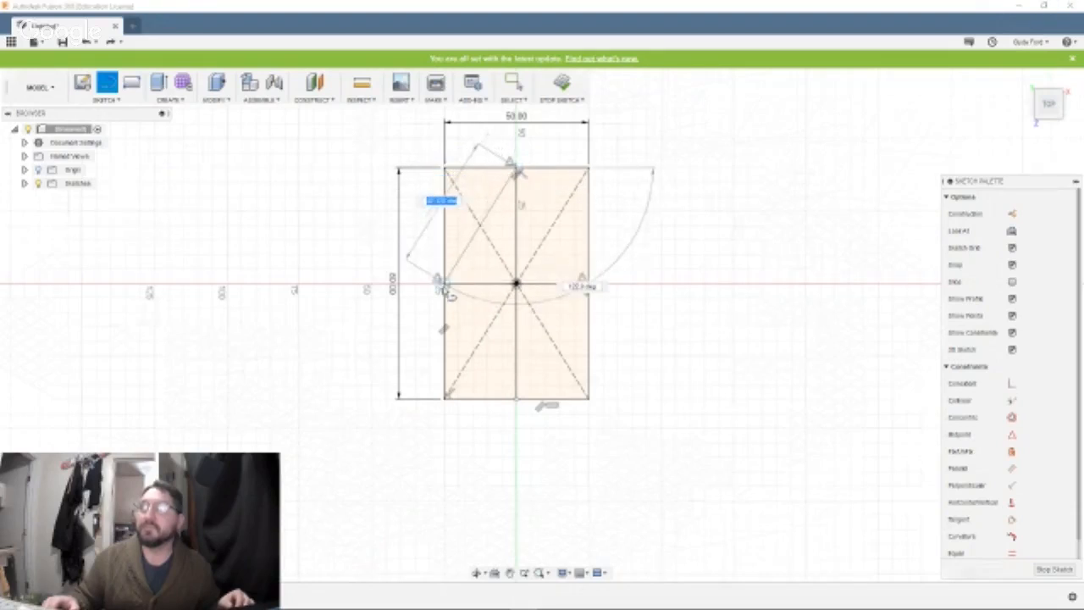
{"action": "left_click", "coordinate": [443, 284]}
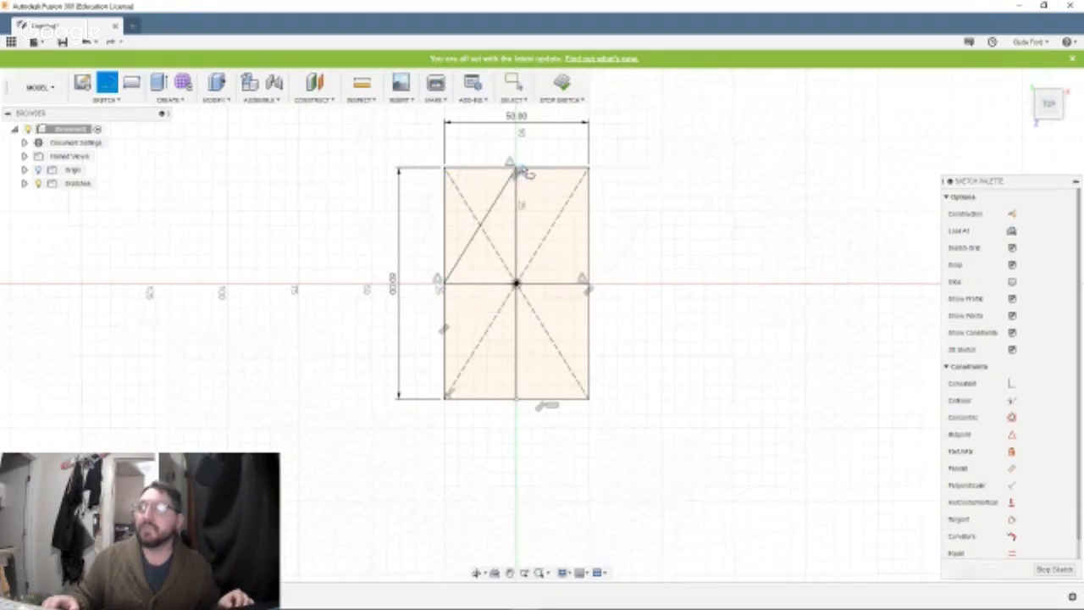
{"action": "left_click", "coordinate": [516, 169]}
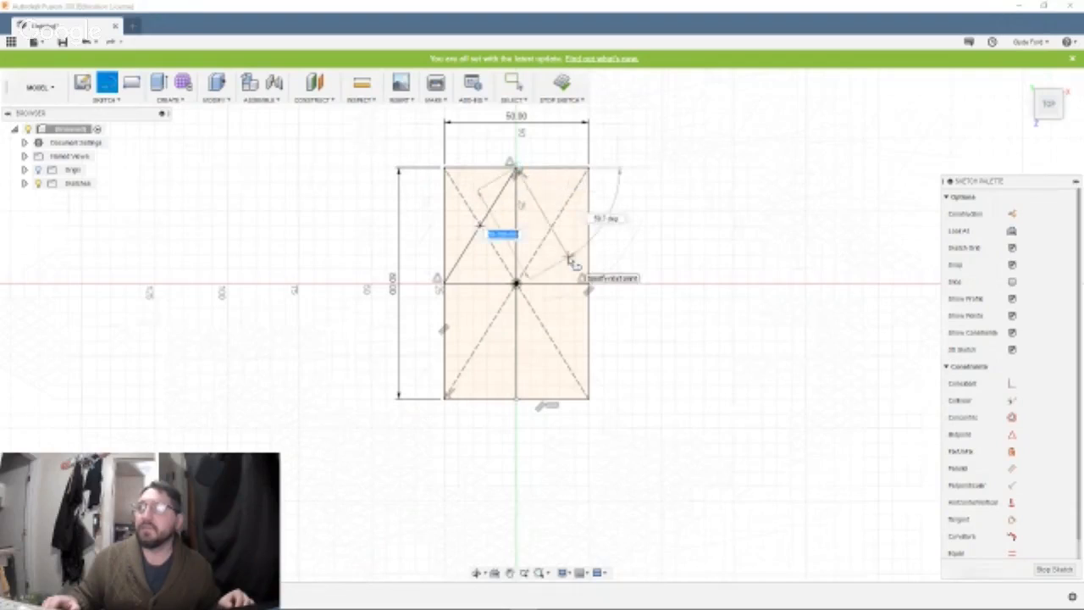
{"action": "left_click", "coordinate": [587, 283]}
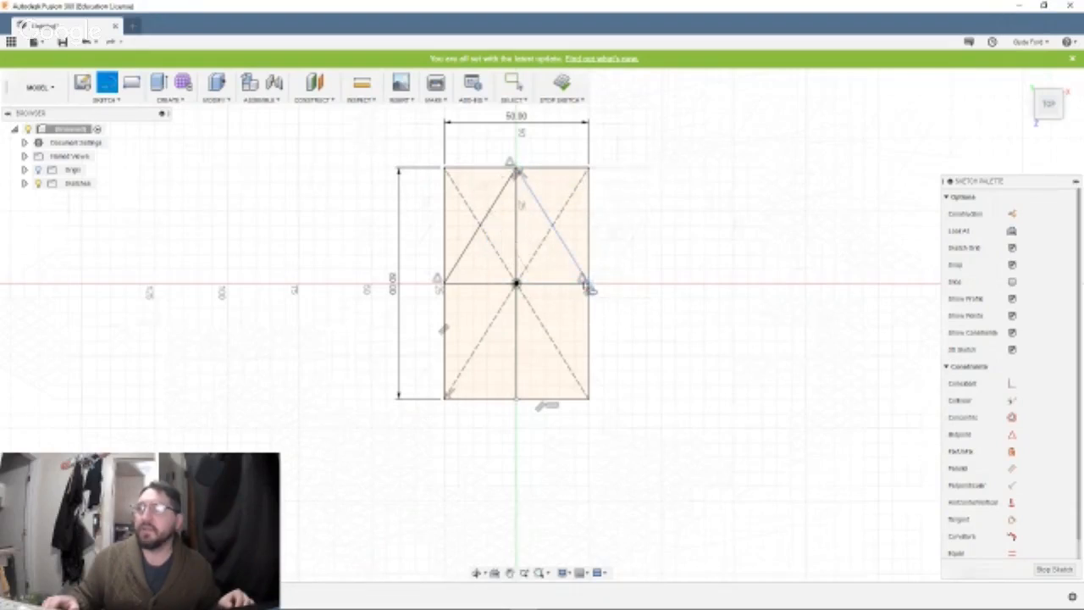
Try an arc from the left-edge midpoint and a straight line from the right-edge midpoint, both ending at the bottom-edge midpoint, and undo them.
{"action": "left_click", "coordinate": [440, 286]}
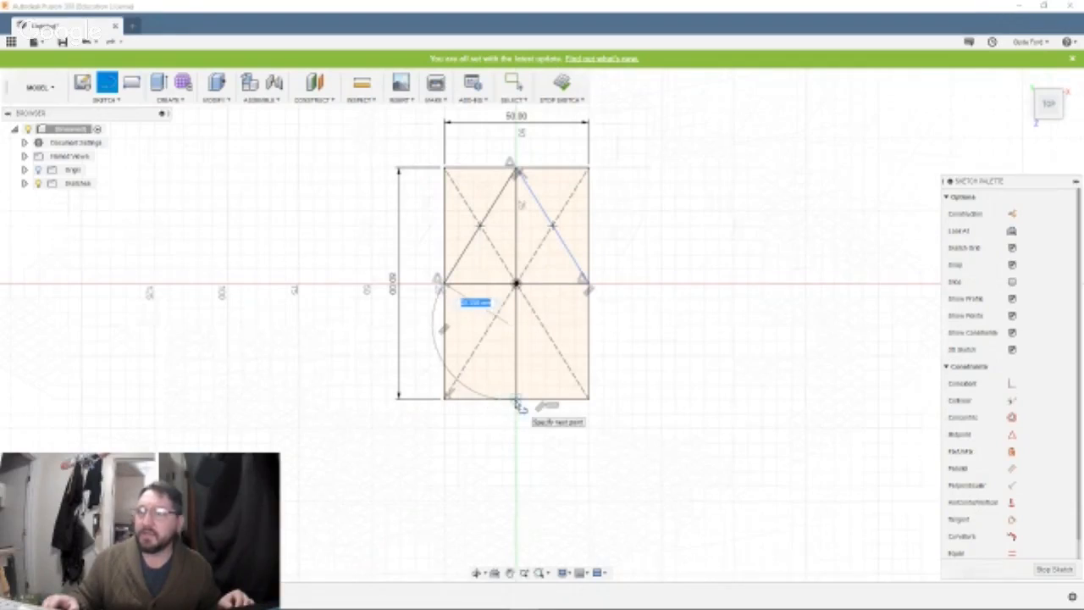
{"action": "left_click", "coordinate": [518, 404]}
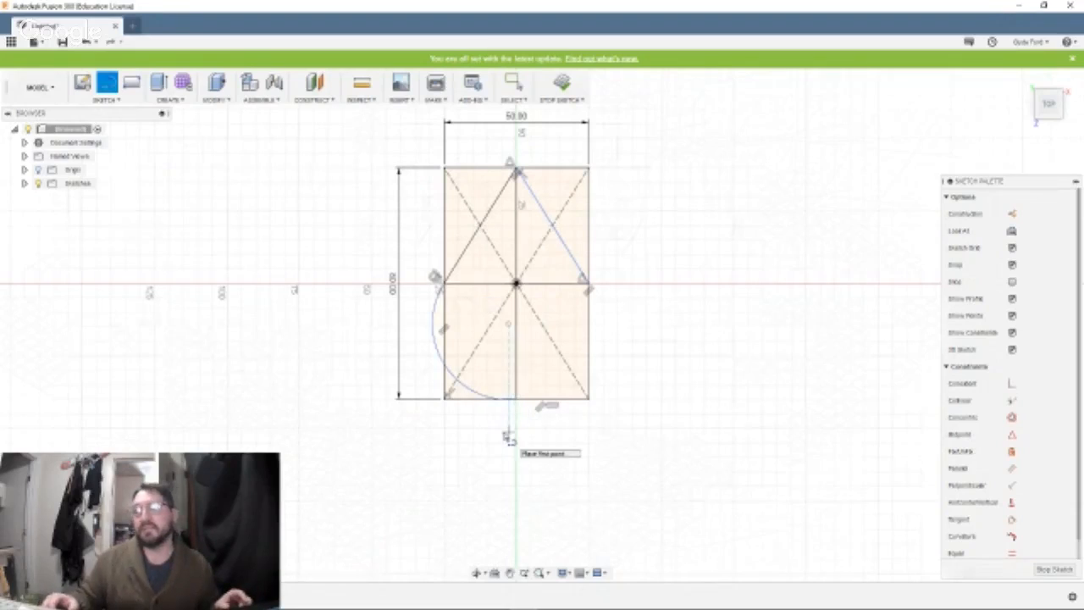
{"action": "left_click", "coordinate": [590, 286]}
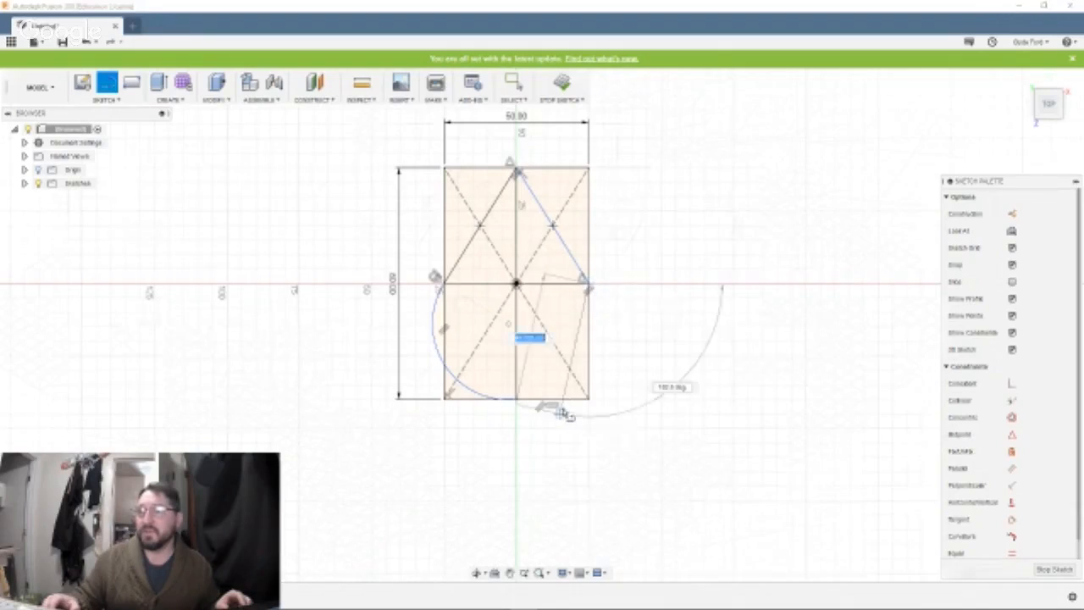
{"action": "left_click", "coordinate": [517, 399]}
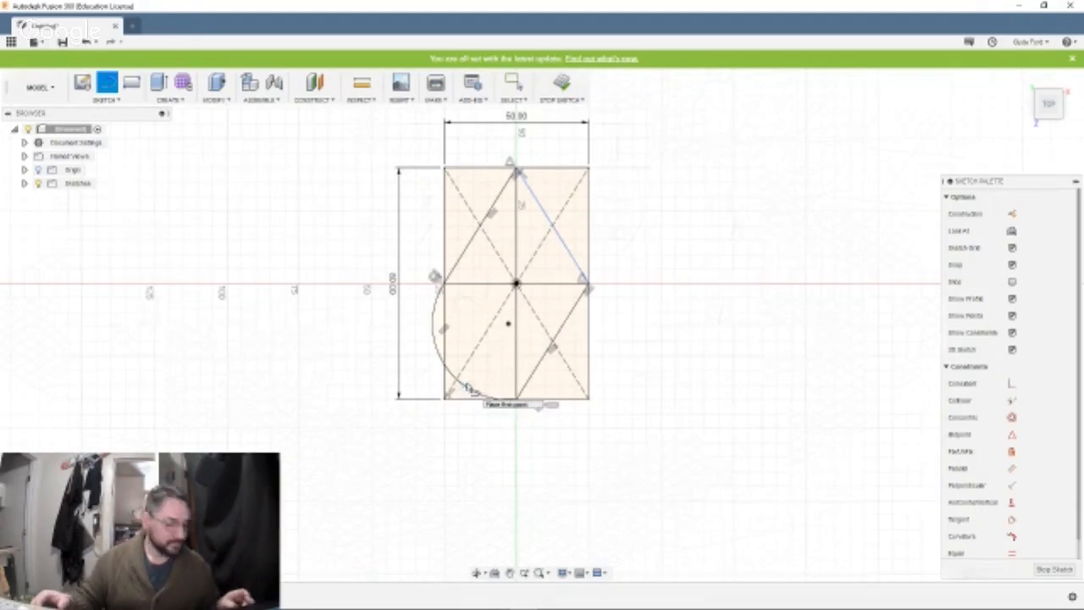
{"action": "key", "text": "Escape"}
{"action": "key", "text": "ctrl+z"}
{"action": "key", "text": "ctrl+z"}
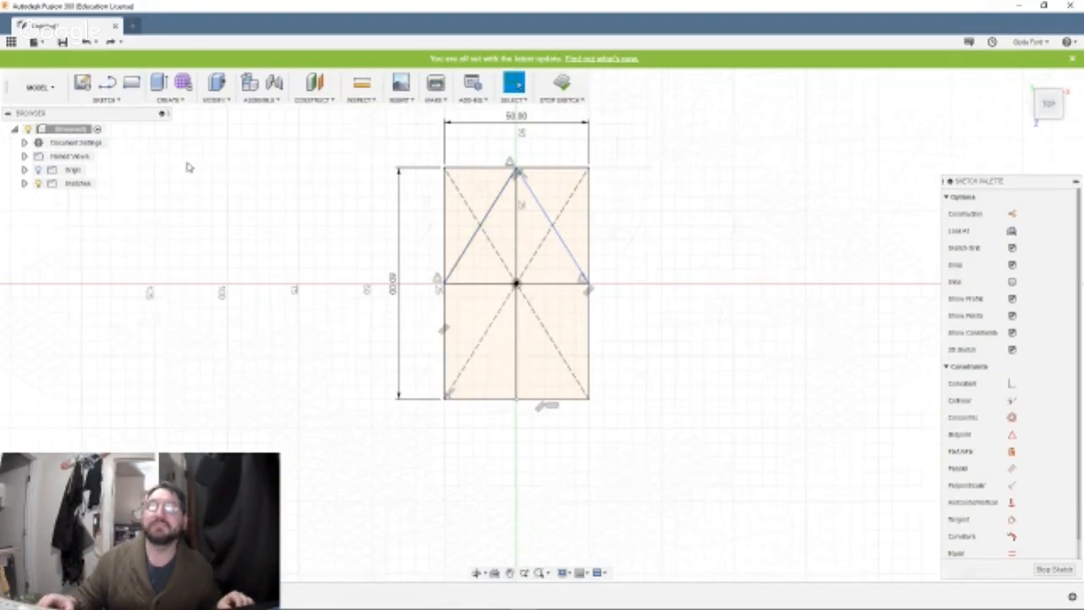
Draw an arc with the Line tool from the rectangle's left-edge midpoint to its bottom-edge midpoint.
{"action": "left_click", "coordinate": [107, 83]}
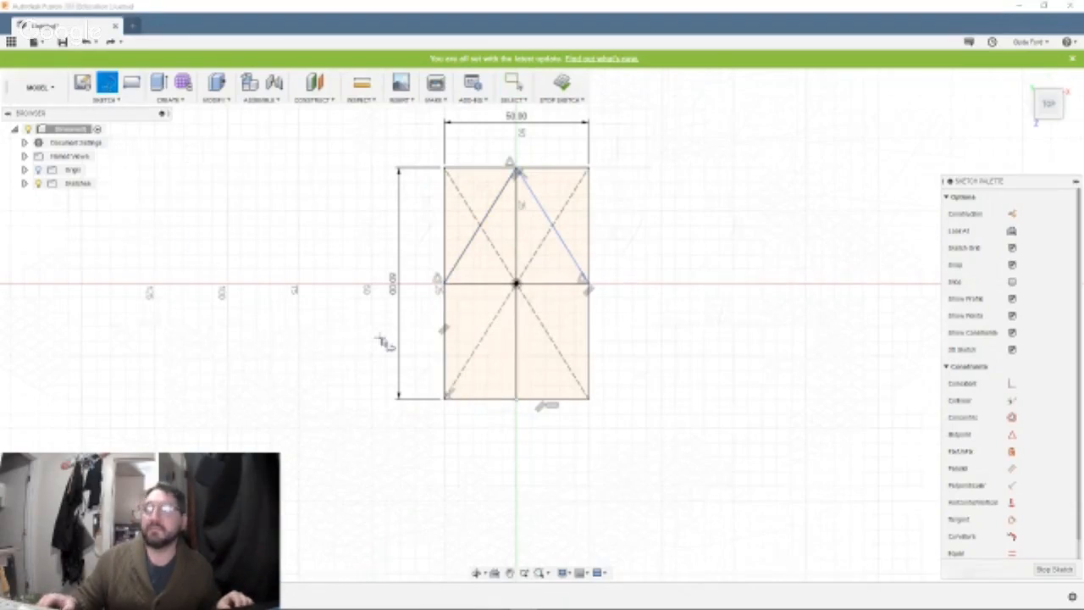
{"action": "left_click_drag", "start_coordinate": [445, 284], "coordinate": [517, 403]}
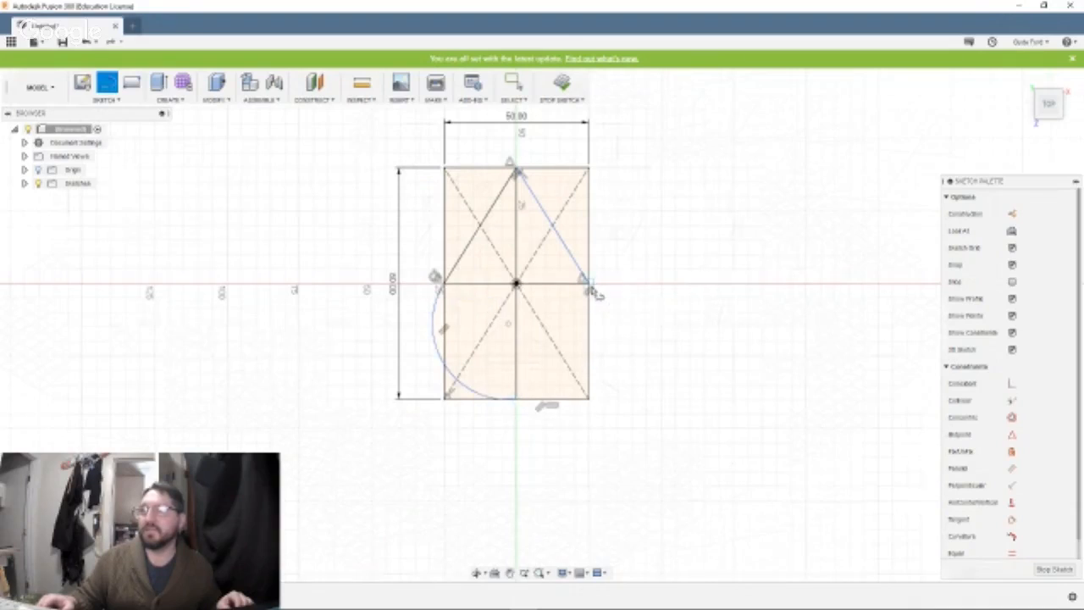
Try to draw a matching arc from the right-edge midpoint to the bottom-edge midpoint, and undo it.
{"action": "left_click_drag", "start_coordinate": [590, 289], "coordinate": [520, 403]}
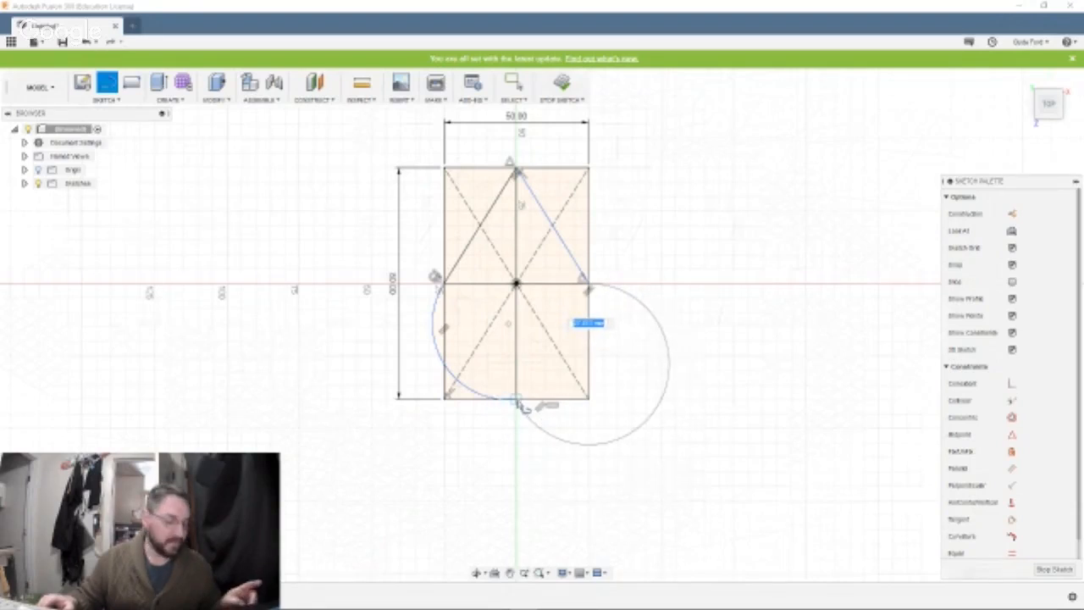
{"action": "left_click", "coordinate": [520, 405]}
{"action": "key", "text": "Escape"}
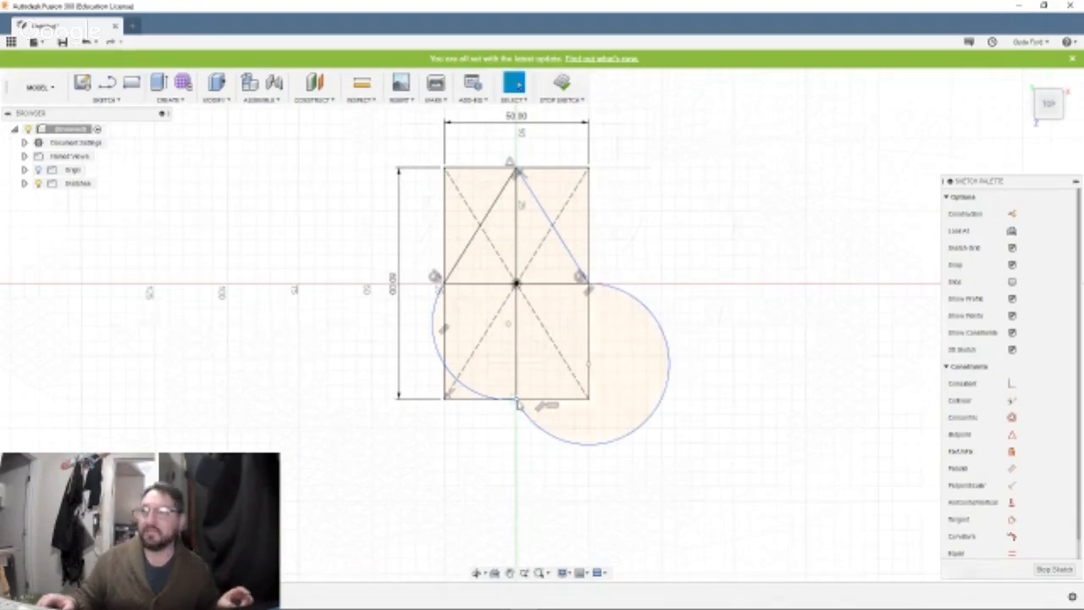
{"action": "key", "text": "ctrl+z"}
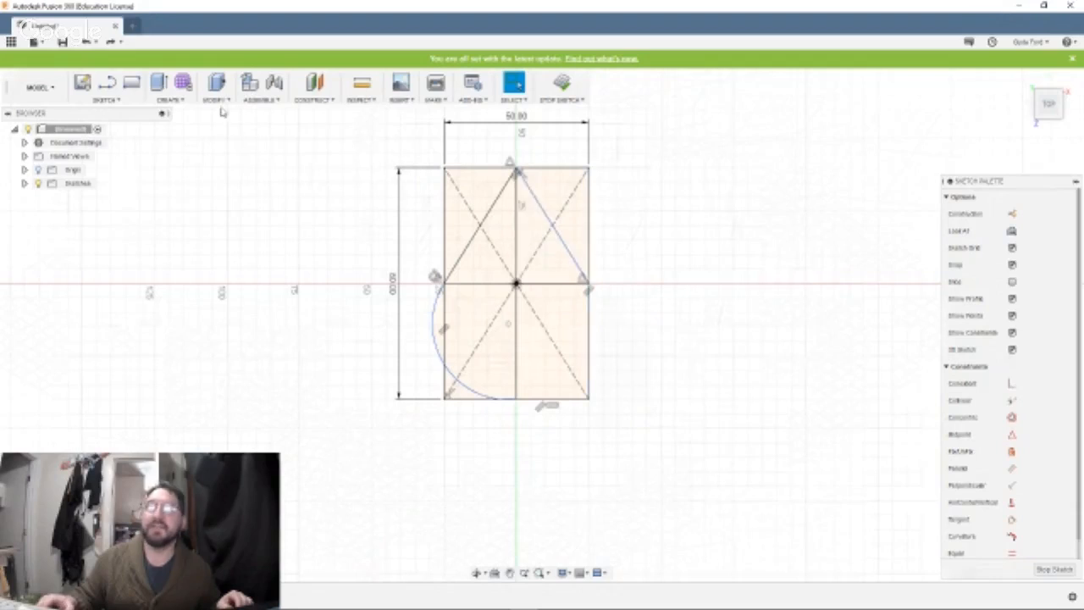
Try an oversized arc with the Line tool from the right-edge midpoint to the bottom-edge midpoint, and undo it.
{"action": "left_click", "coordinate": [107, 82]}
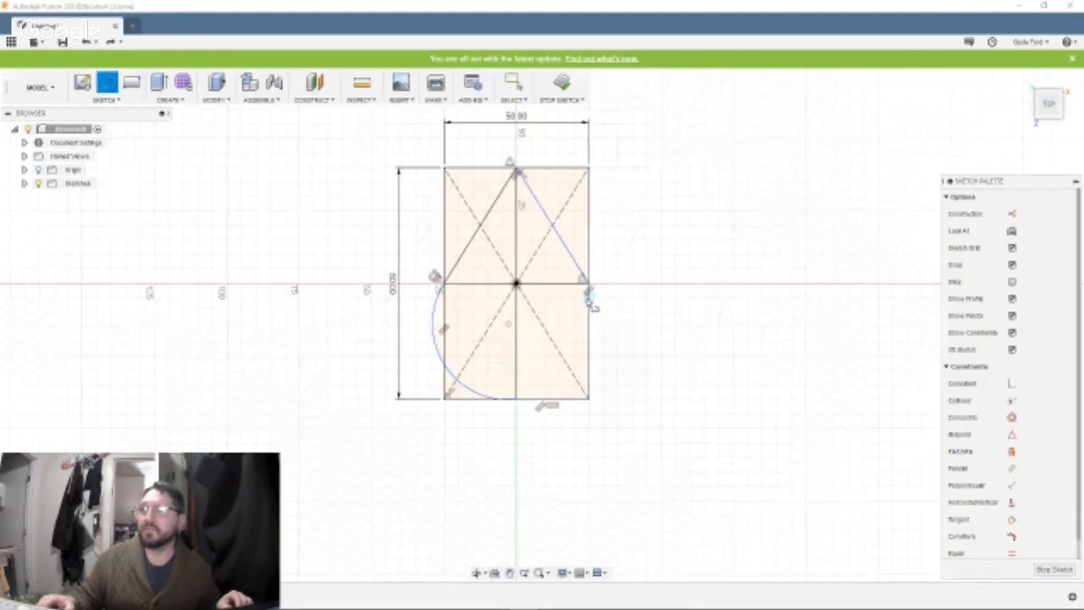
{"action": "left_click_drag", "start_coordinate": [590, 287], "coordinate": [622, 404]}
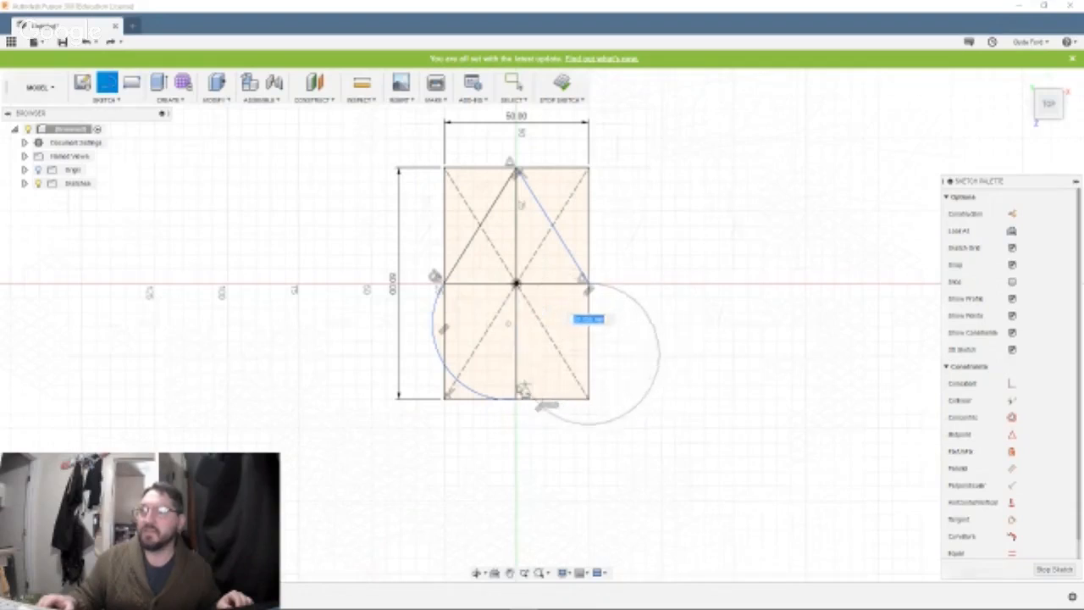
{"action": "left_click", "coordinate": [517, 401]}
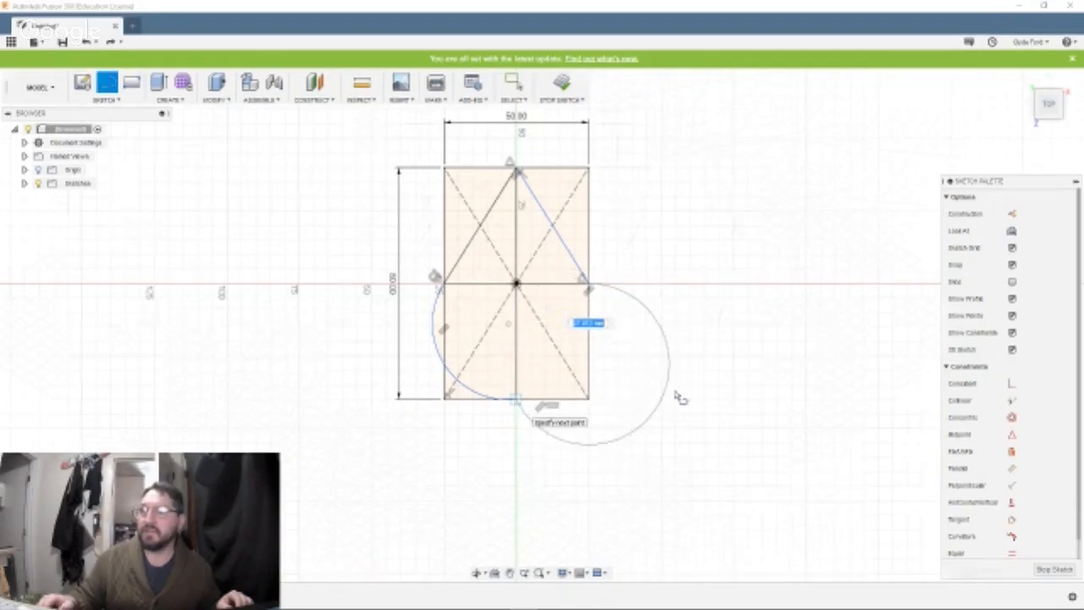
{"action": "left_click", "coordinate": [514, 83]}
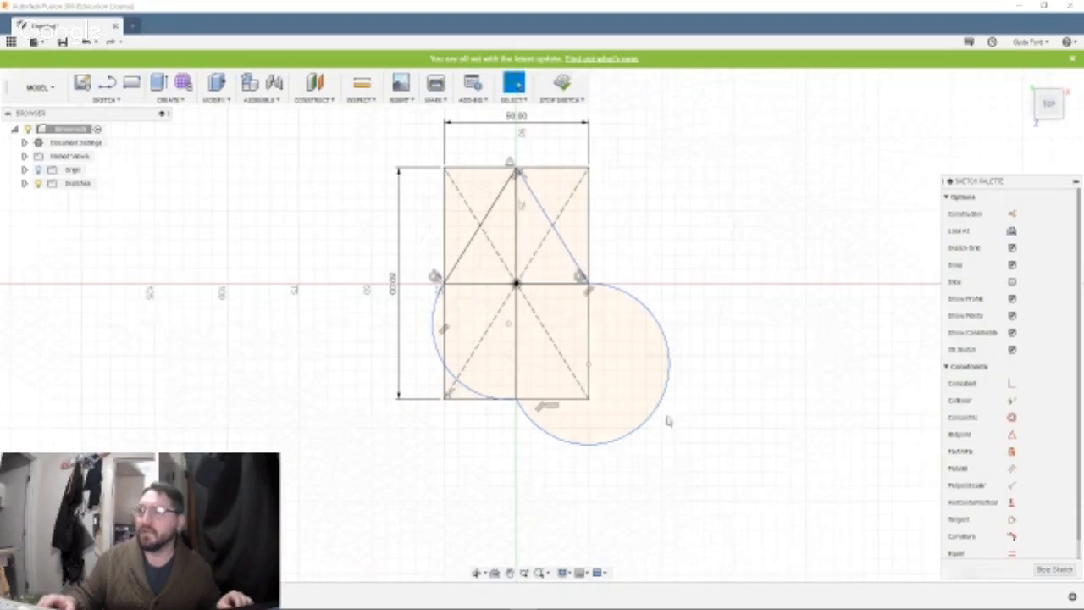
{"action": "left_click", "coordinate": [648, 425]}
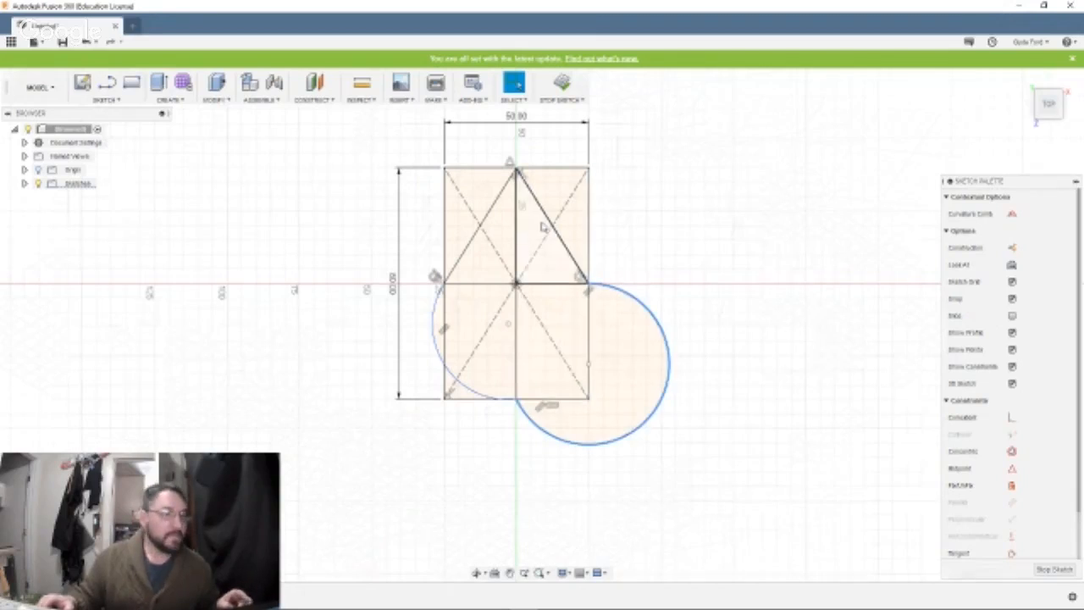
{"action": "key", "text": "Escape"}
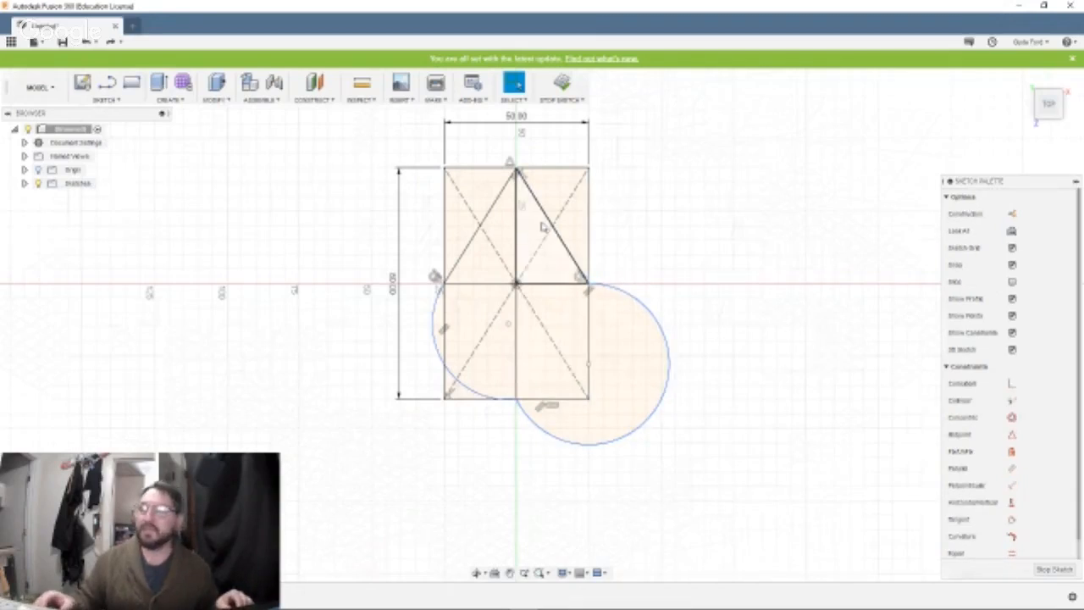
{"action": "key", "text": "ctrl+z"}
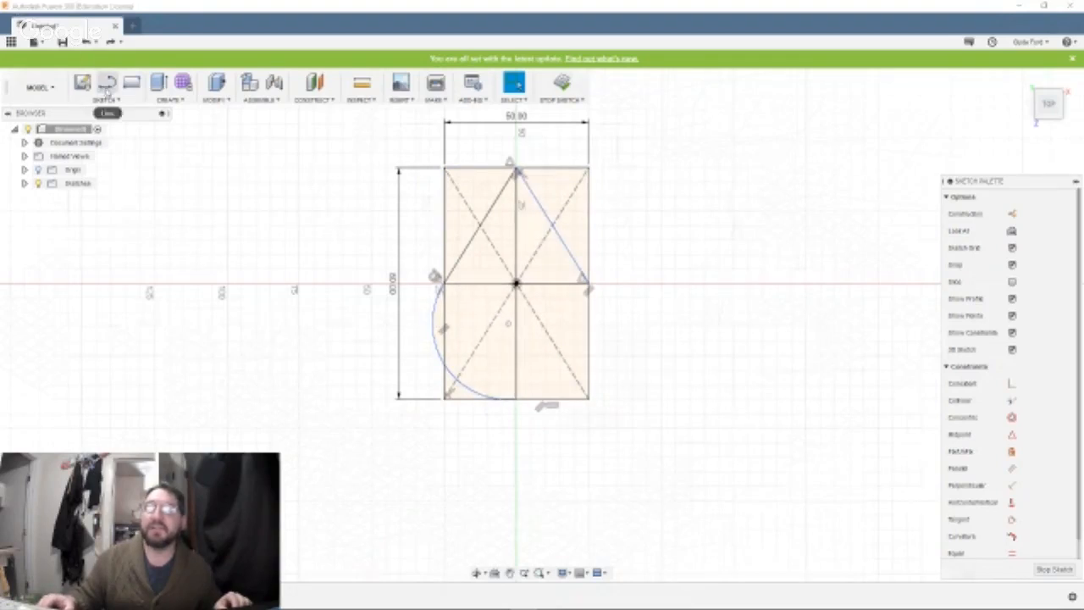
{"action": "left_click", "coordinate": [106, 83]}
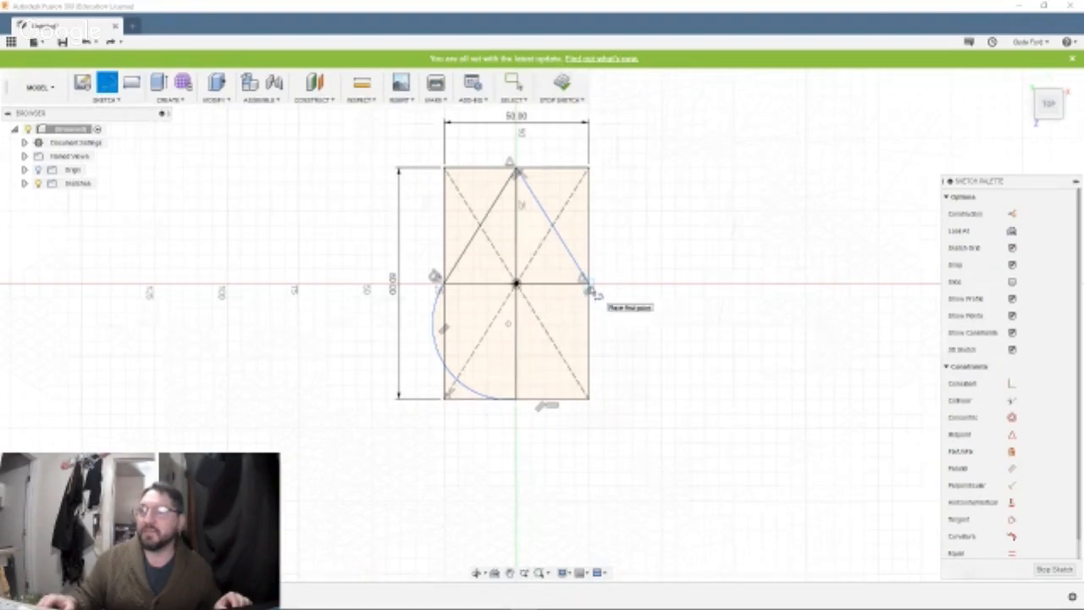
{"action": "left_click", "coordinate": [586, 287]}
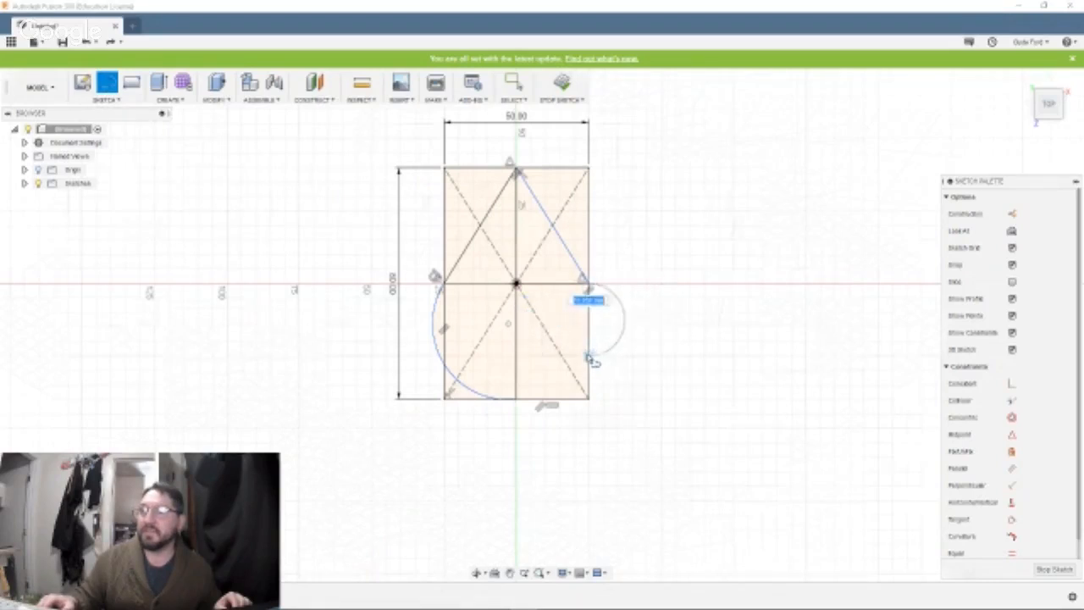
{"action": "left_click_drag", "start_coordinate": [571, 356], "coordinate": [594, 313]}
{"action": "key", "text": "Escape"}
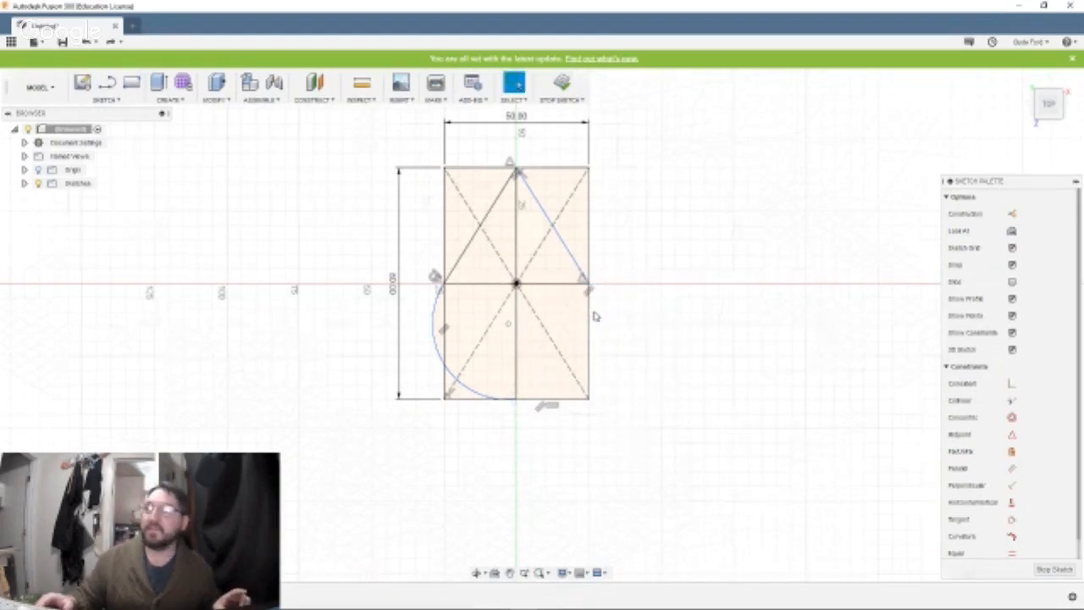
Undo the arc between the rectangle's left-edge midpoint and bottom-edge midpoint.
{"action": "key", "text": "ctrl+z"}
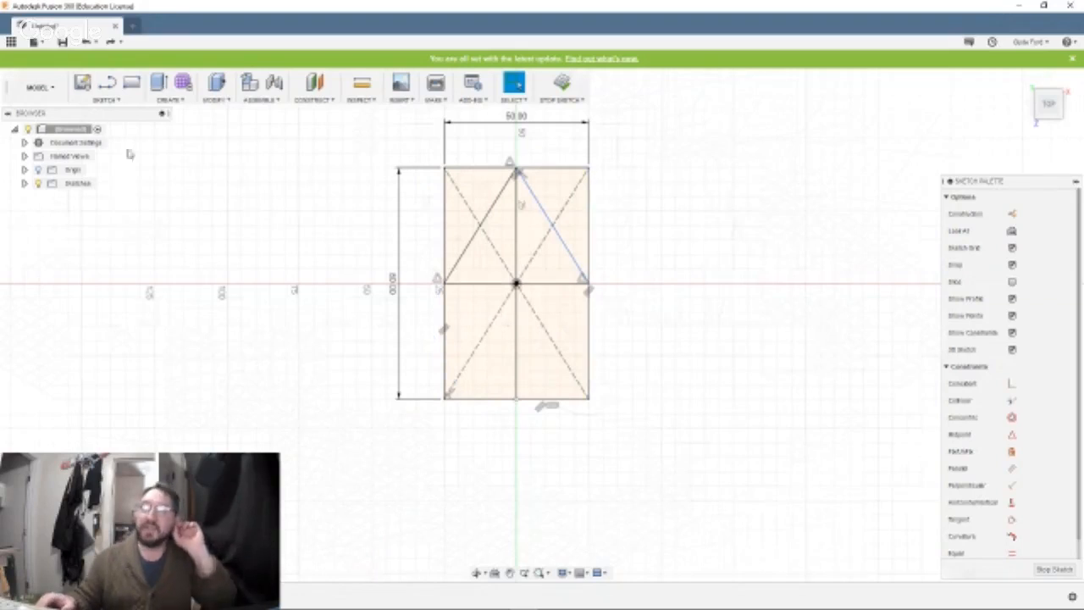
Try a short arc with the Line tool from the left-edge midpoint to the rectangle's lower-left diagonal, and undo it.
{"action": "left_click", "coordinate": [103, 88]}
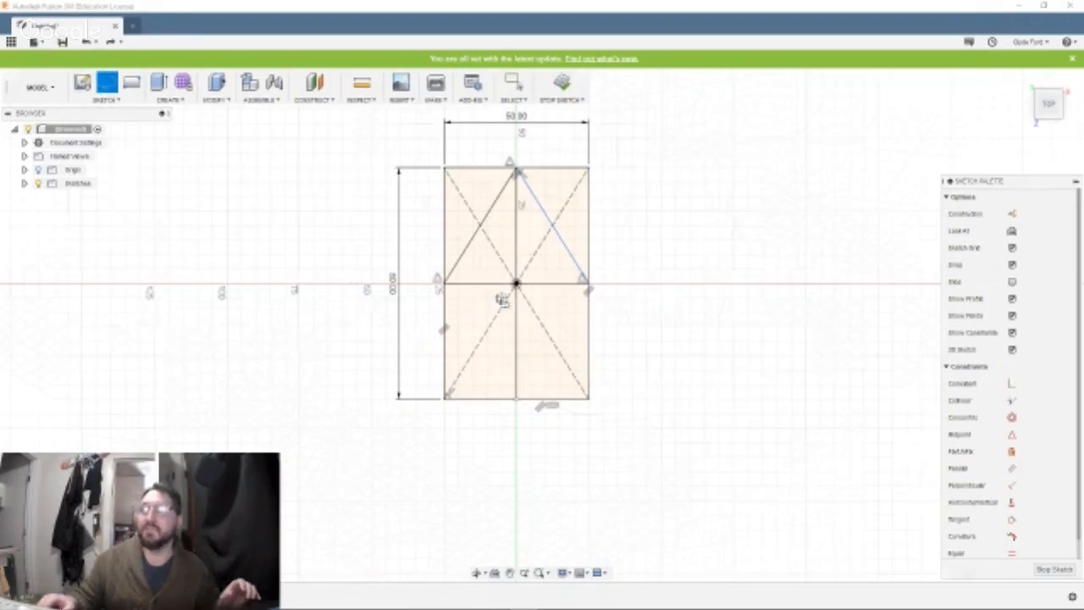
{"action": "left_click", "coordinate": [444, 284]}
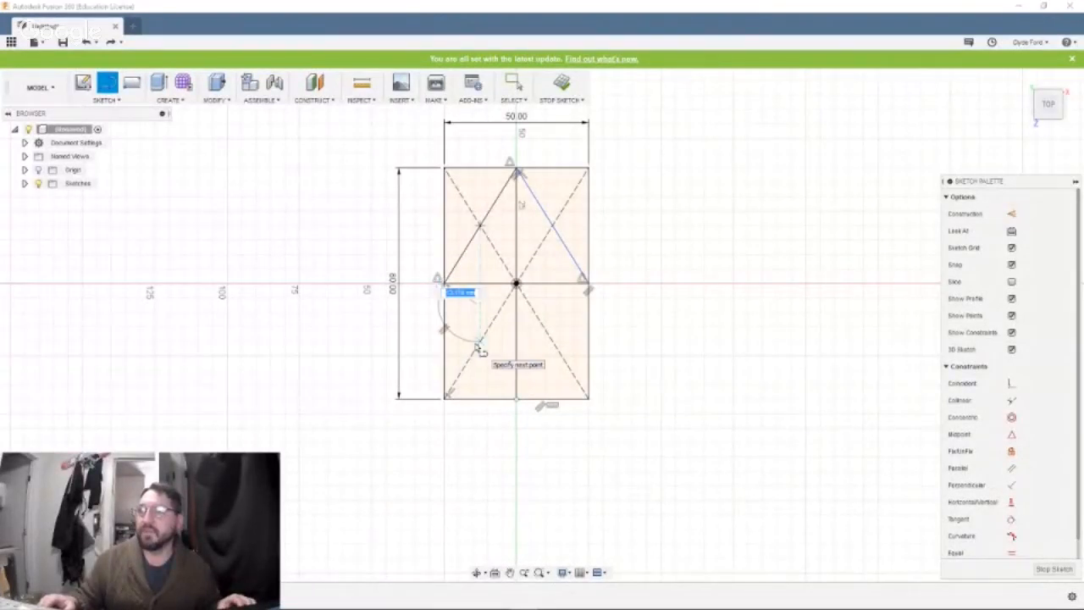
{"action": "left_click", "coordinate": [477, 343]}
{"action": "key", "text": "Escape"}
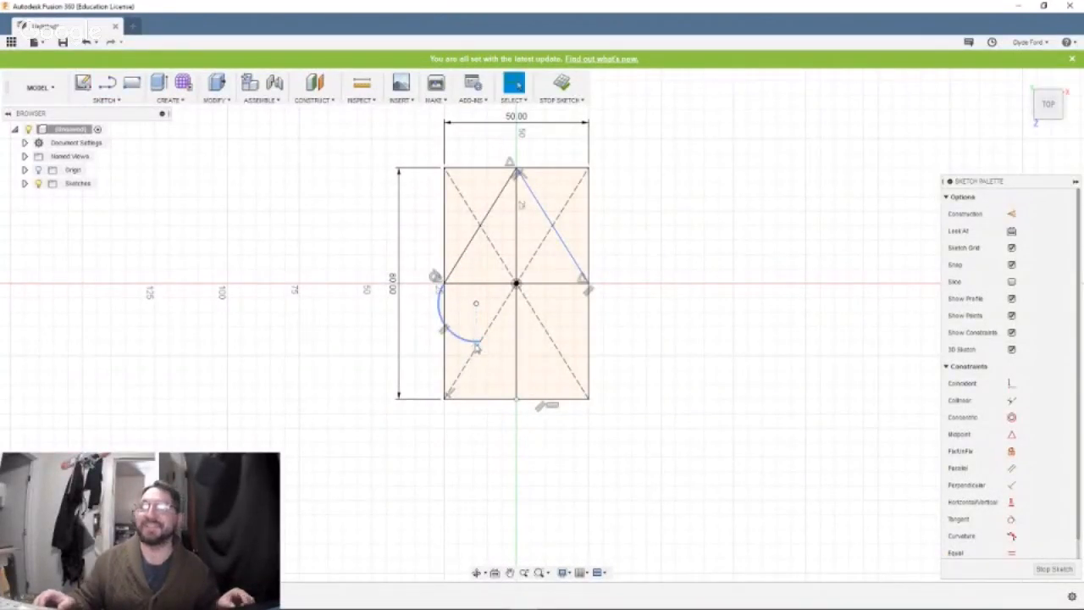
{"action": "key", "text": "ctrl+z"}
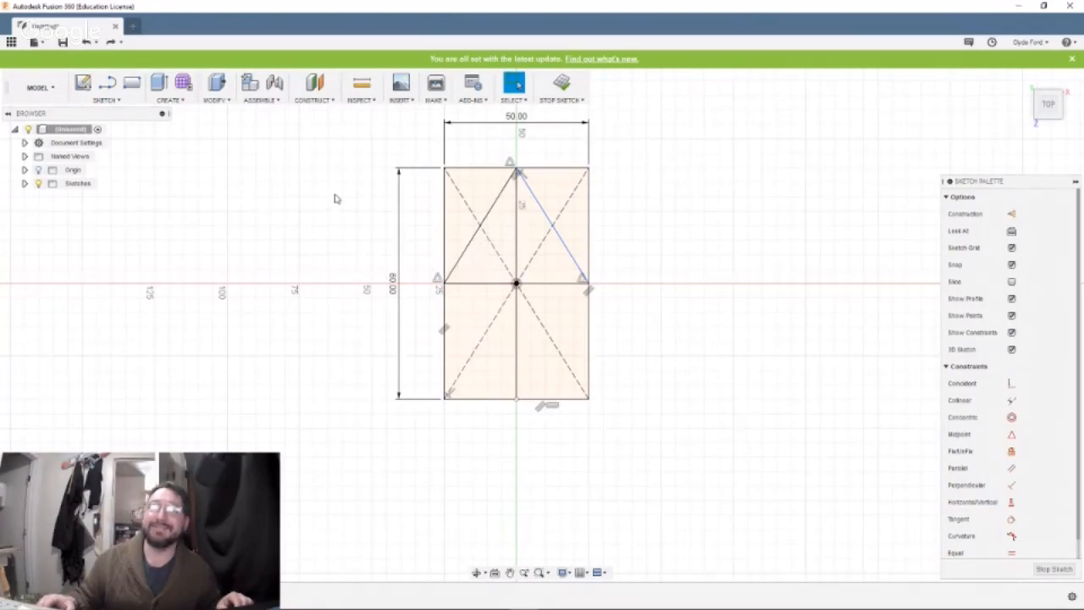
Draw straight lines from the rectangle's left-edge and right-edge midpoints to its bottom-edge midpoint, closing the diamond.
{"action": "left_click", "coordinate": [105, 88]}
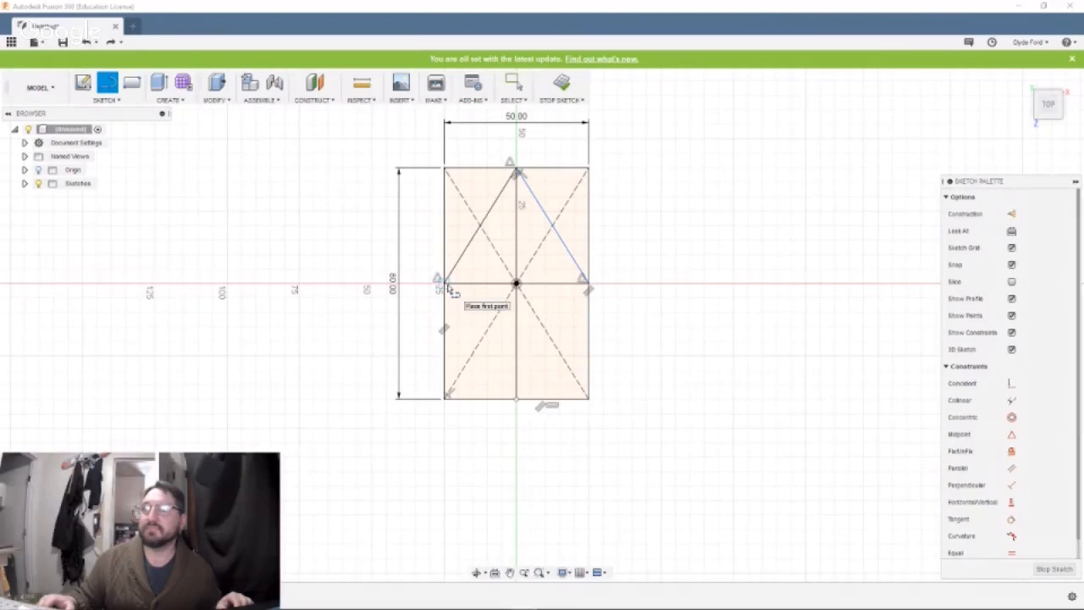
{"action": "left_click", "coordinate": [446, 286]}
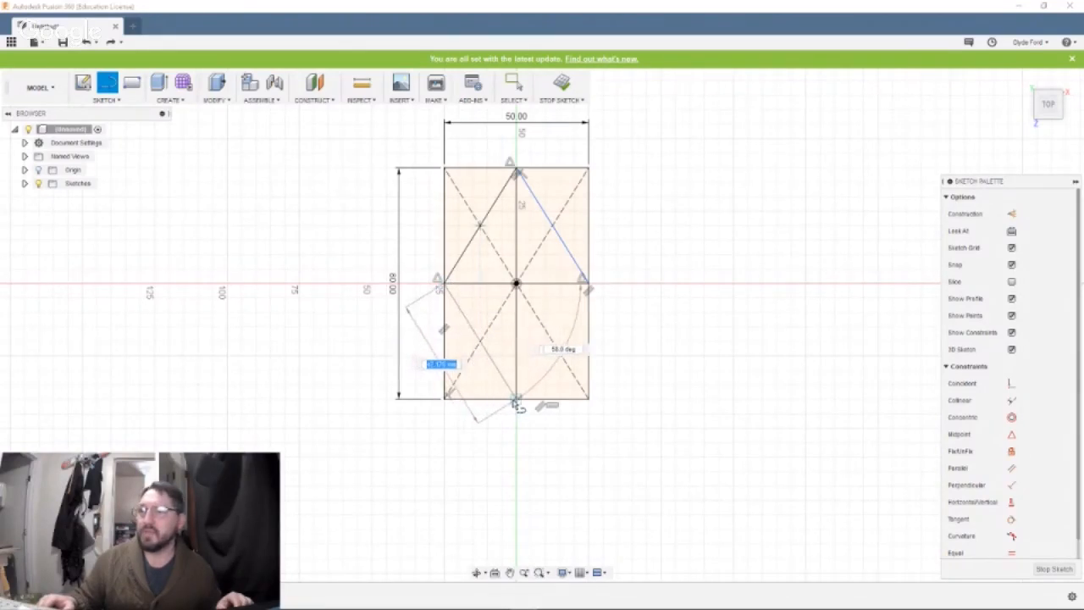
{"action": "double_click", "coordinate": [517, 399]}
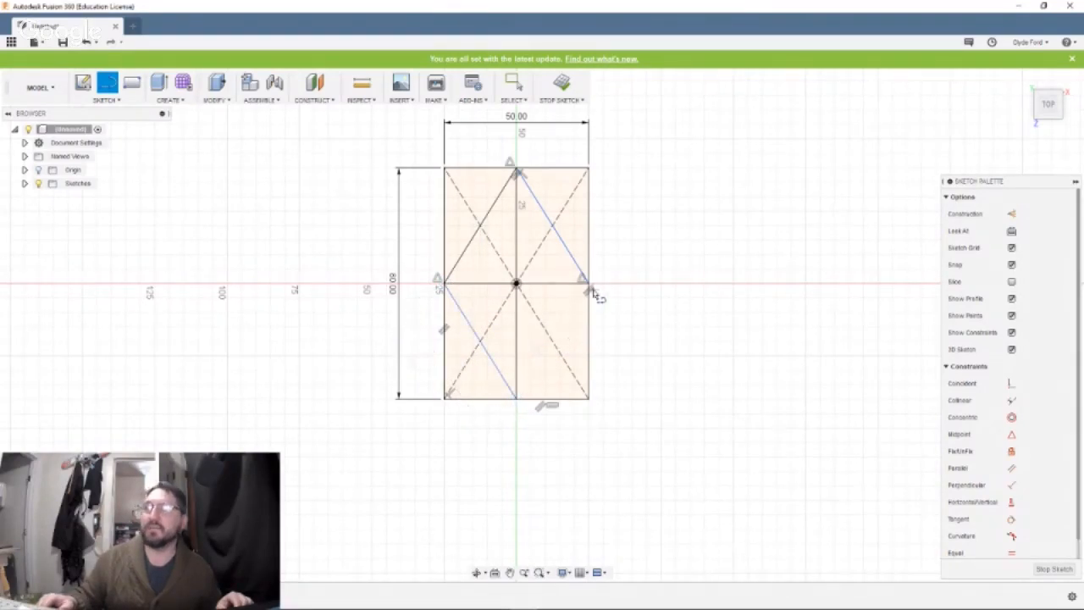
{"action": "left_click", "coordinate": [590, 287]}
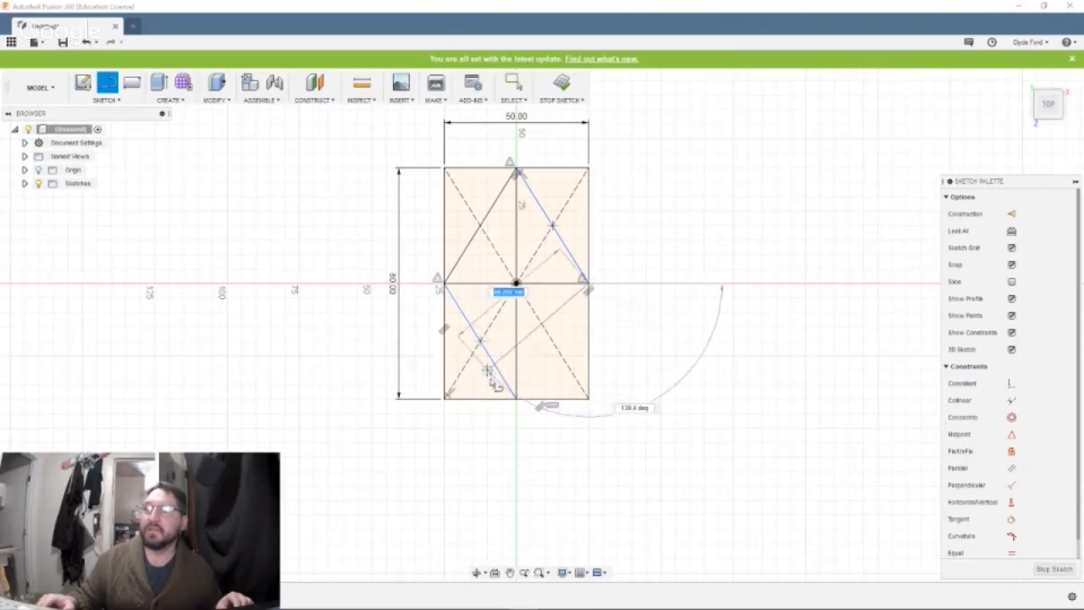
{"action": "double_click", "coordinate": [516, 398]}
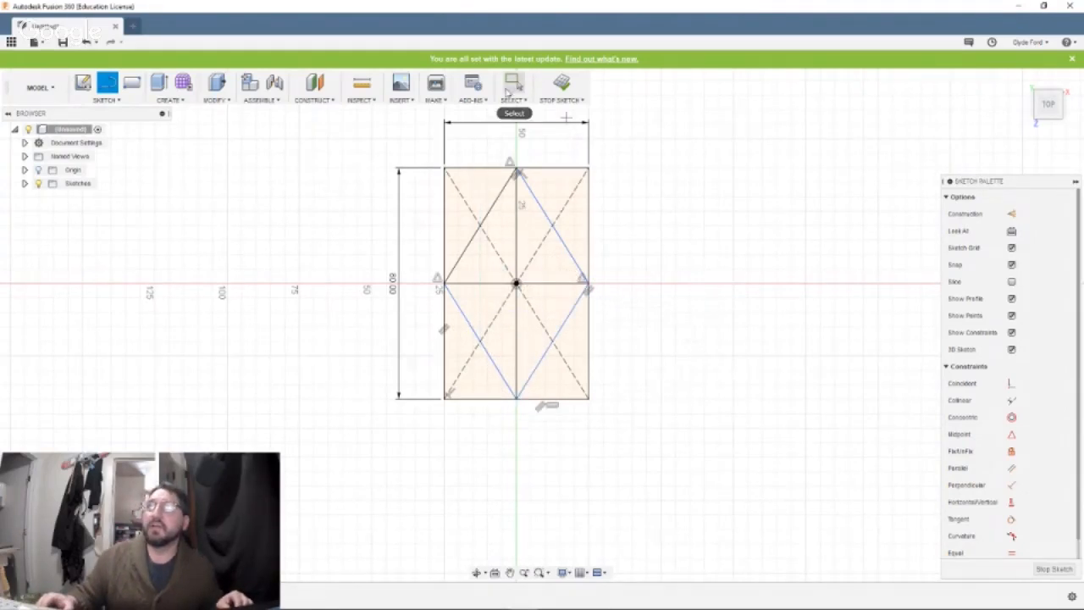
{"action": "left_click", "coordinate": [514, 82]}
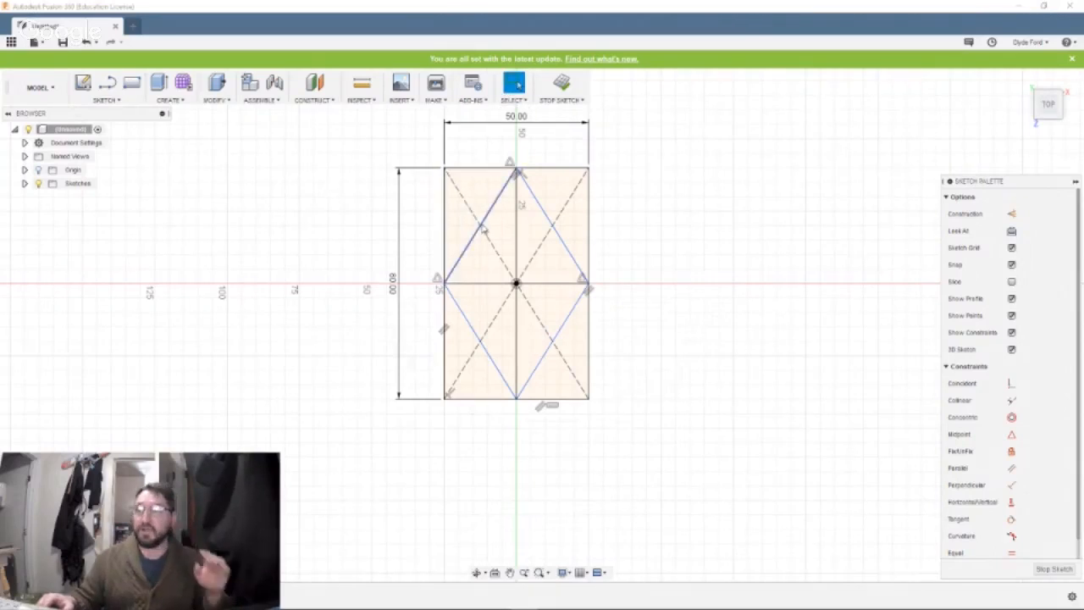
Convert the four sides of the diamond inside the rectangle to construction lines.
{"action": "left_click", "coordinate": [479, 231]}
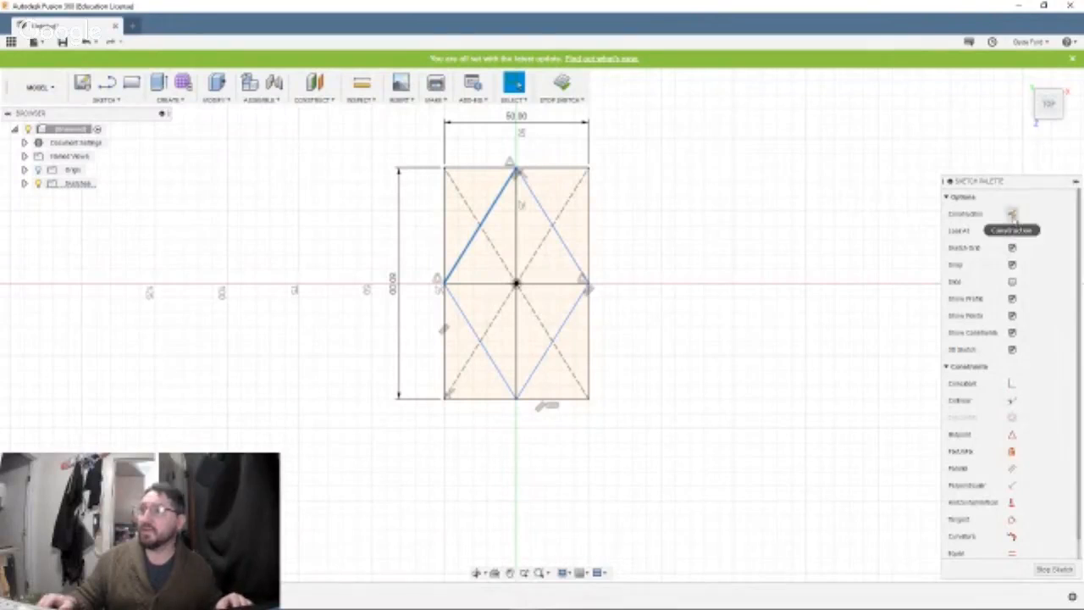
{"action": "left_click", "coordinate": [1012, 215]}
{"action": "left_click", "coordinate": [552, 229]}
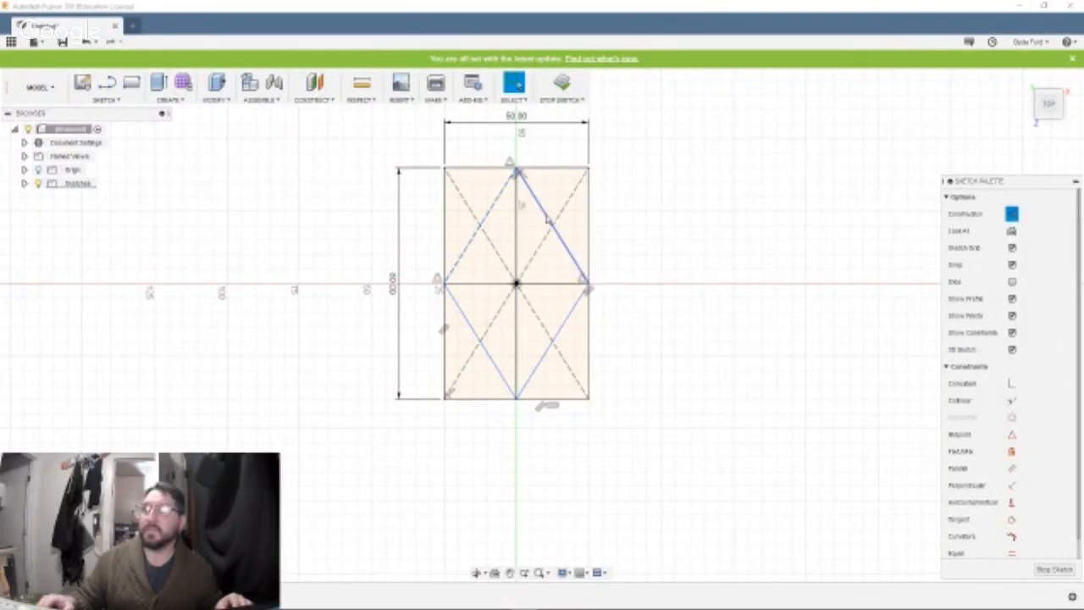
{"action": "left_click", "coordinate": [1011, 215]}
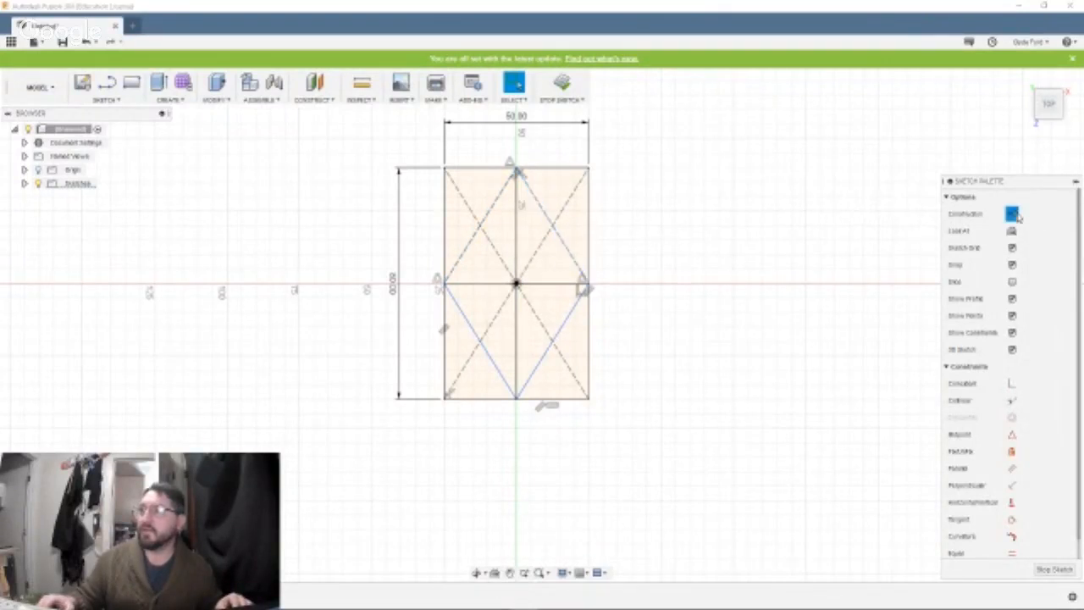
{"action": "left_click", "coordinate": [471, 326]}
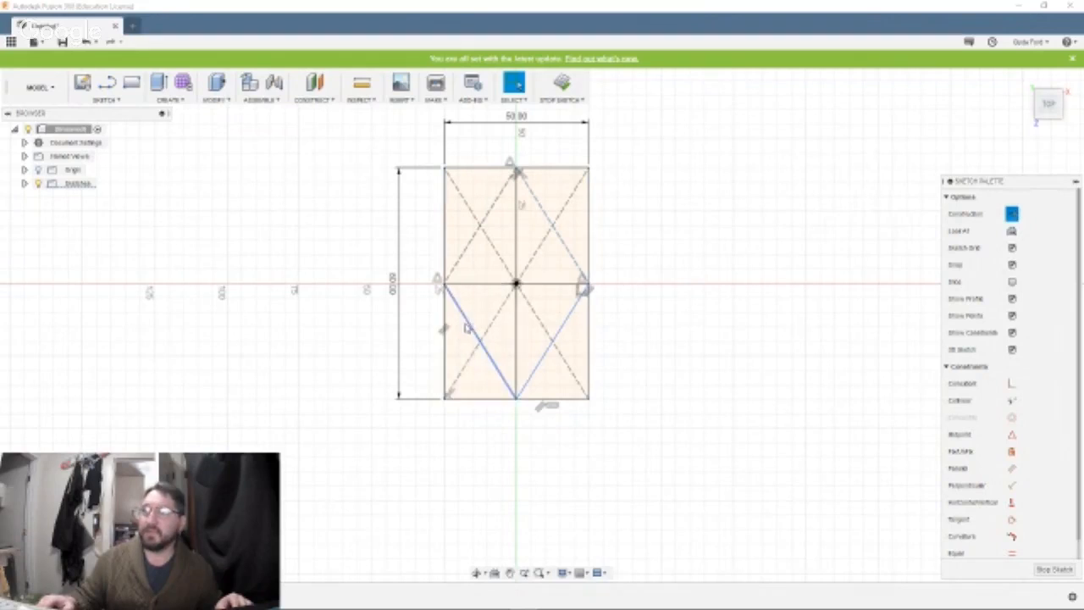
{"action": "left_click", "coordinate": [467, 329]}
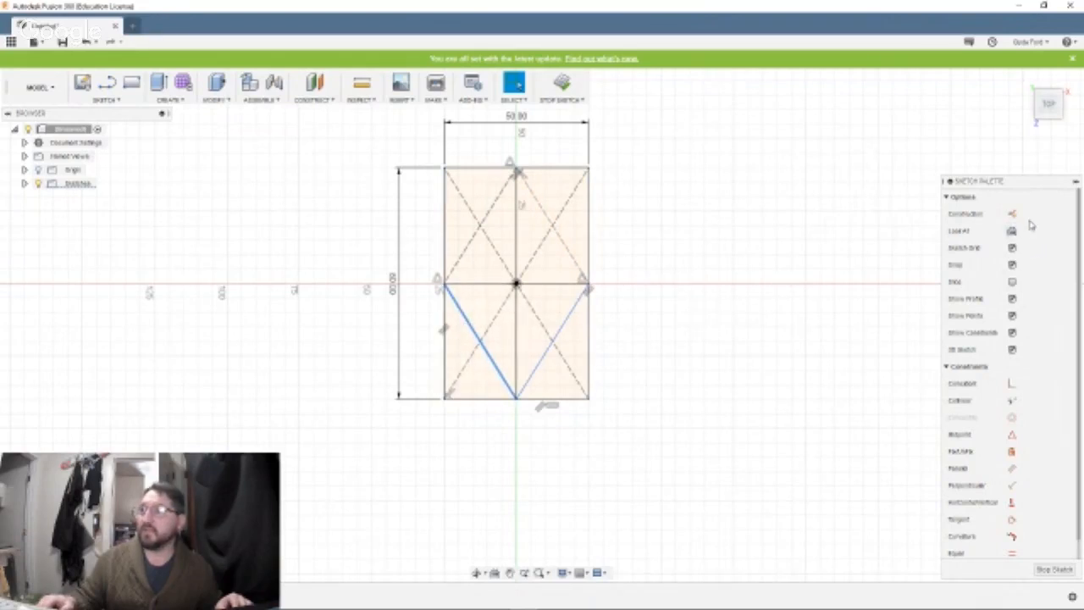
{"action": "left_click", "coordinate": [1011, 213]}
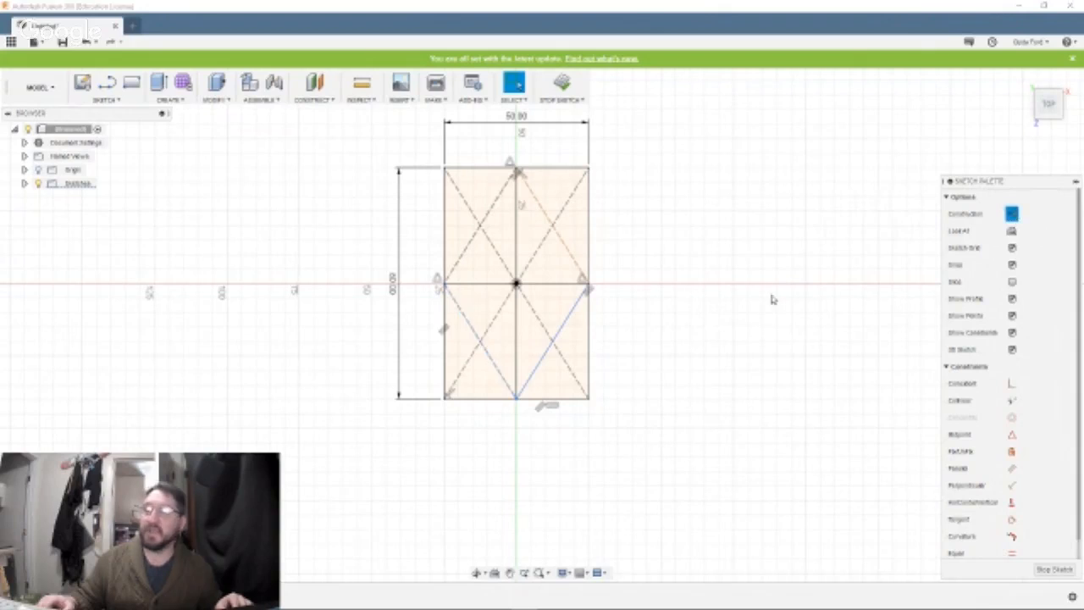
{"action": "left_click", "coordinate": [563, 328]}
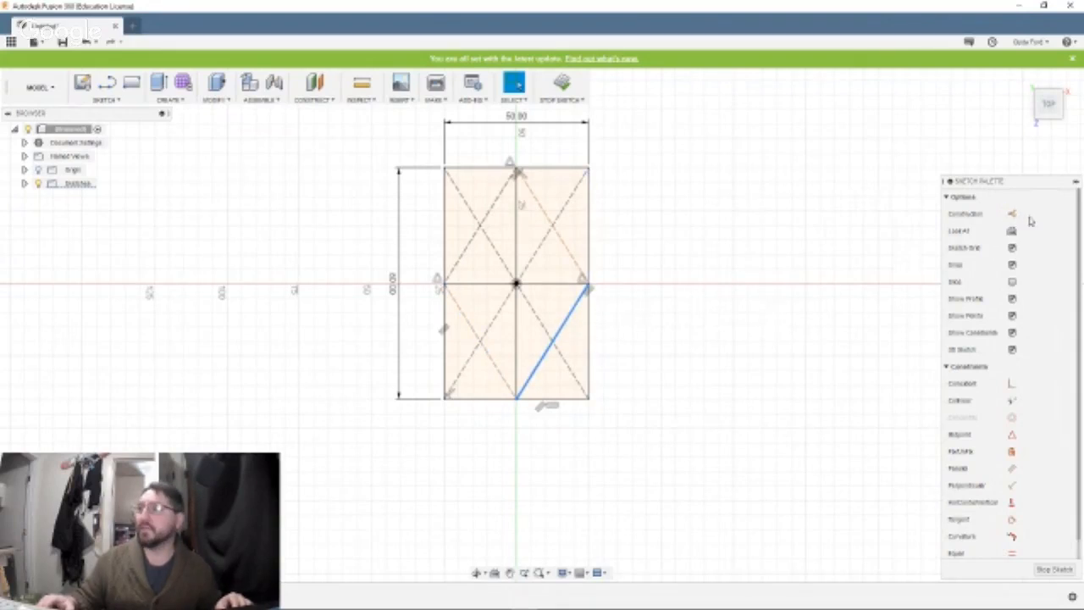
{"action": "left_click", "coordinate": [1012, 214]}
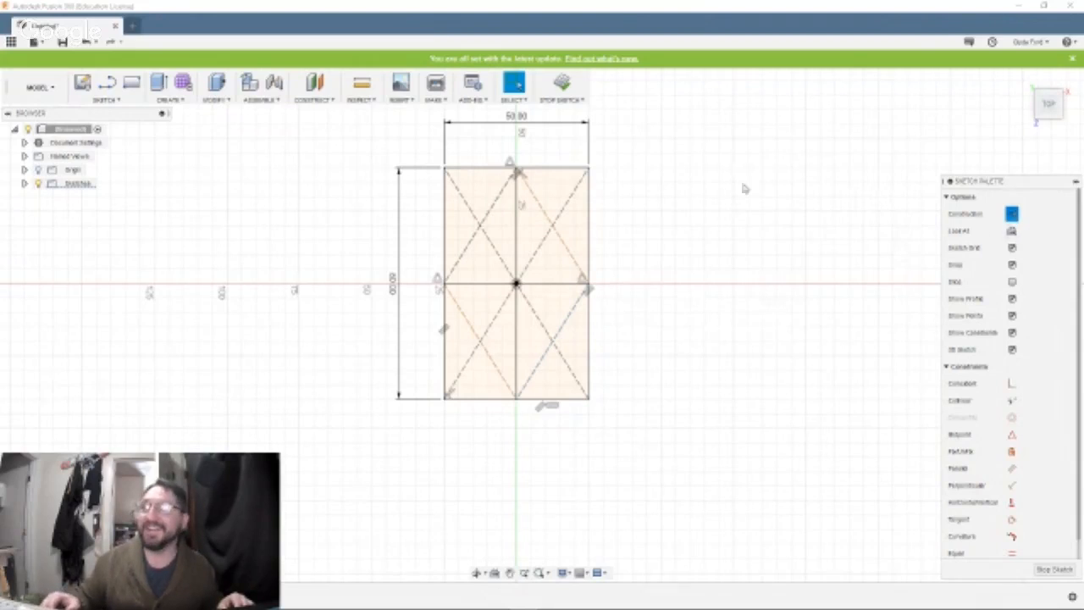
{"action": "left_click", "coordinate": [442, 264]}
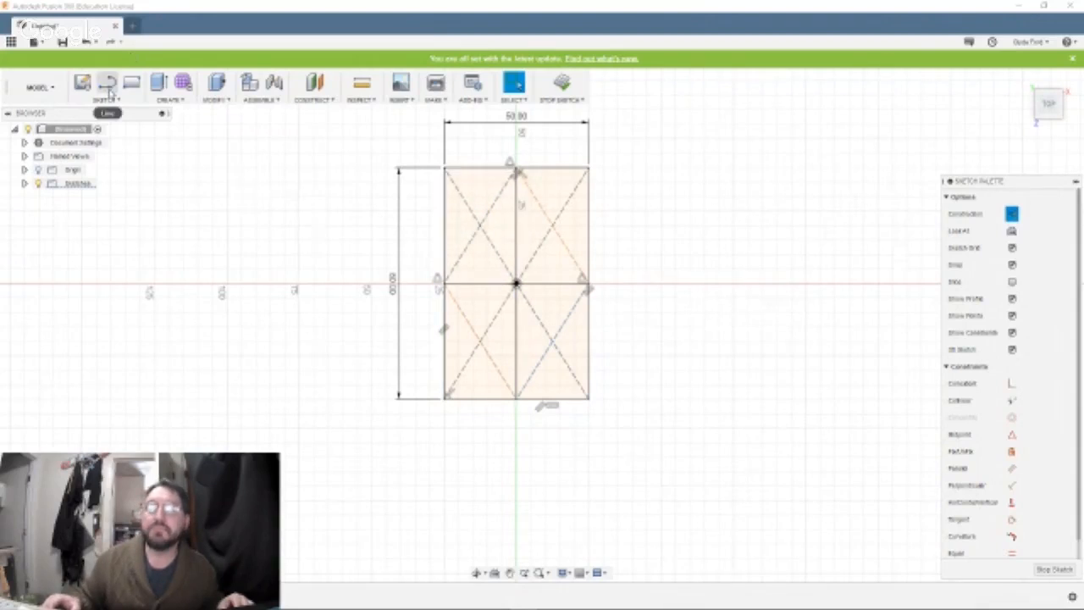
Draw horizontal lines from the midpoint of the diamond's upper-left side to the rectangle's right and left edges.
{"action": "left_click", "coordinate": [107, 82]}
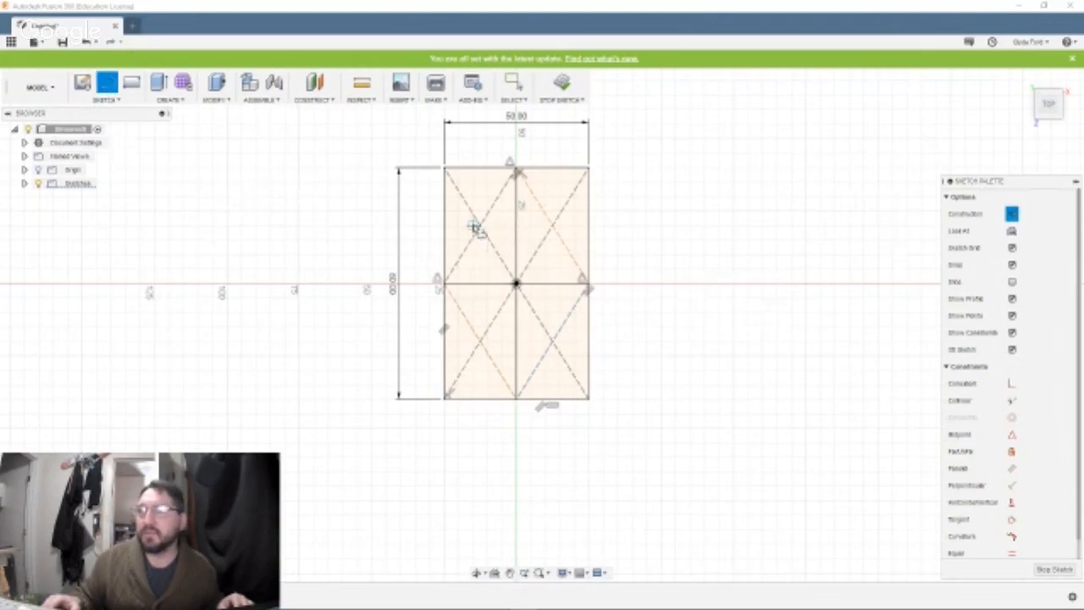
{"action": "left_click", "coordinate": [480, 225]}
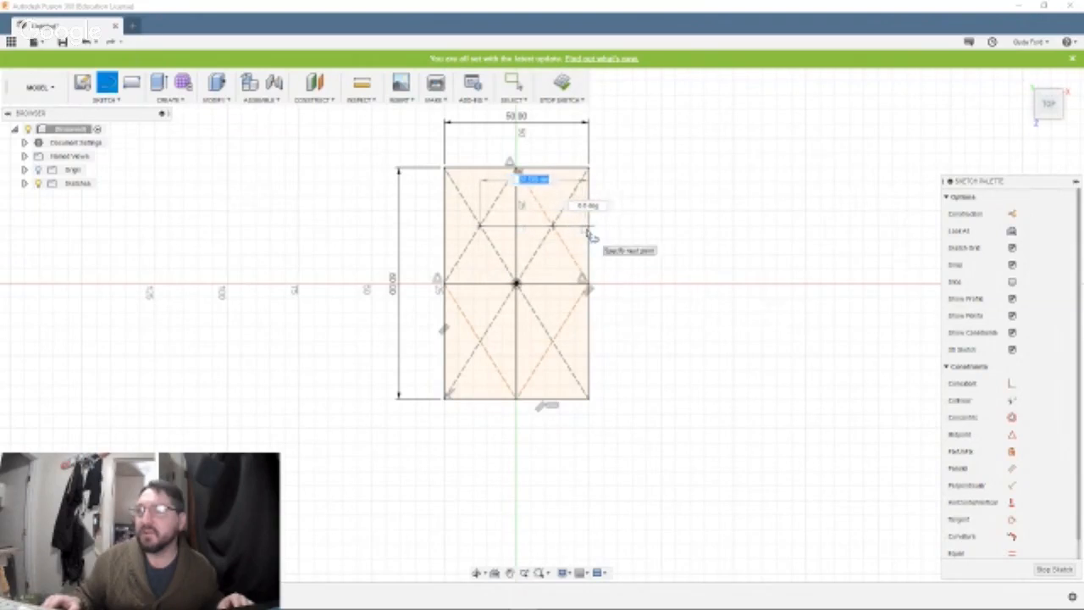
{"action": "left_click", "coordinate": [585, 227]}
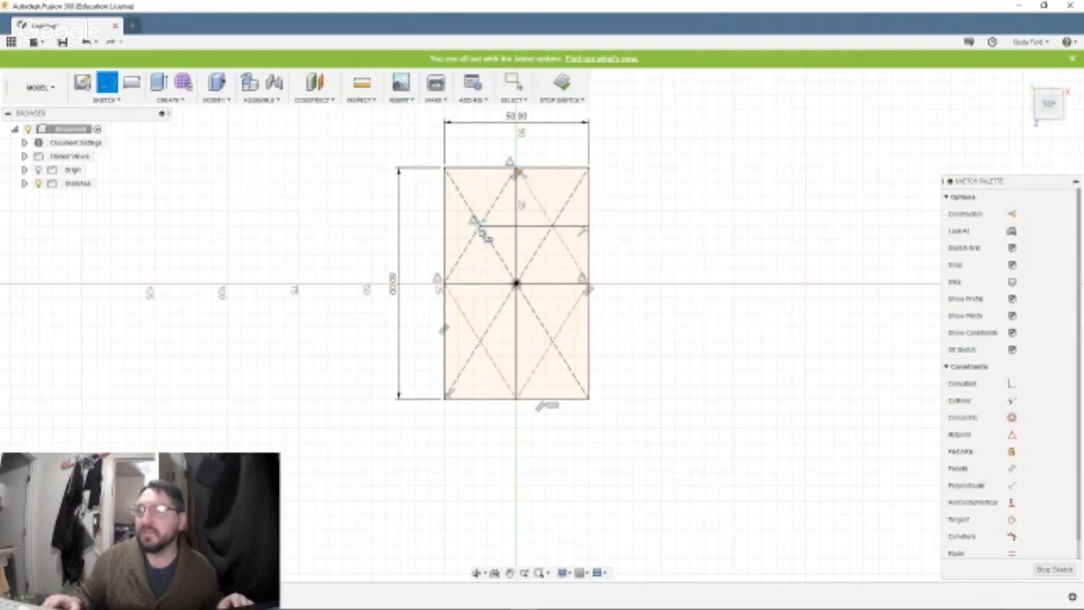
{"action": "left_click", "coordinate": [445, 228]}
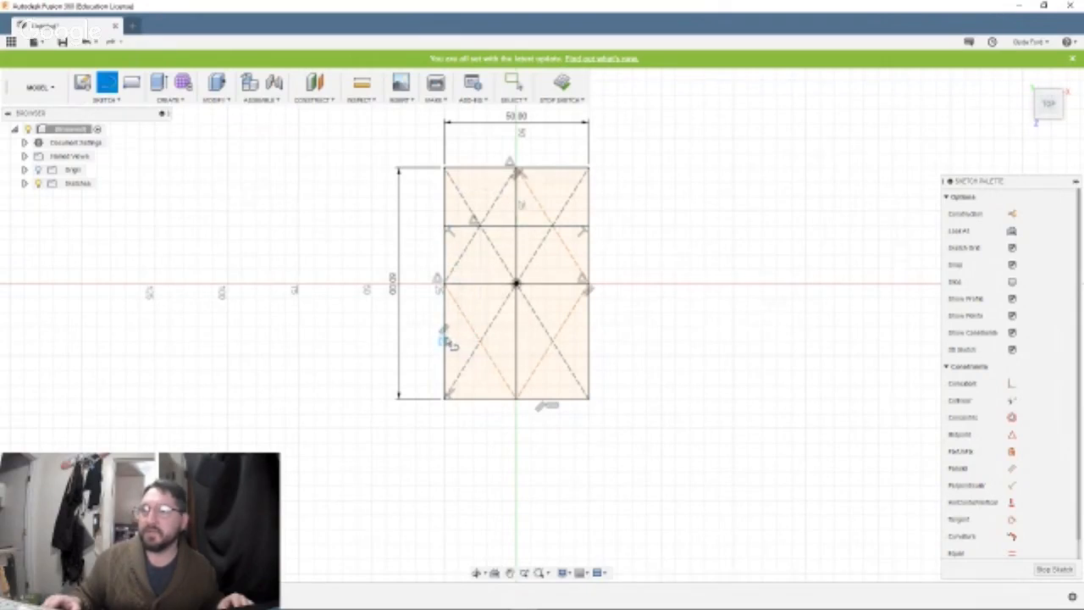
Draw horizontal lines from the midpoint of the diamond's lower-left side to the rectangle's right and left edges.
{"action": "left_click", "coordinate": [480, 341]}
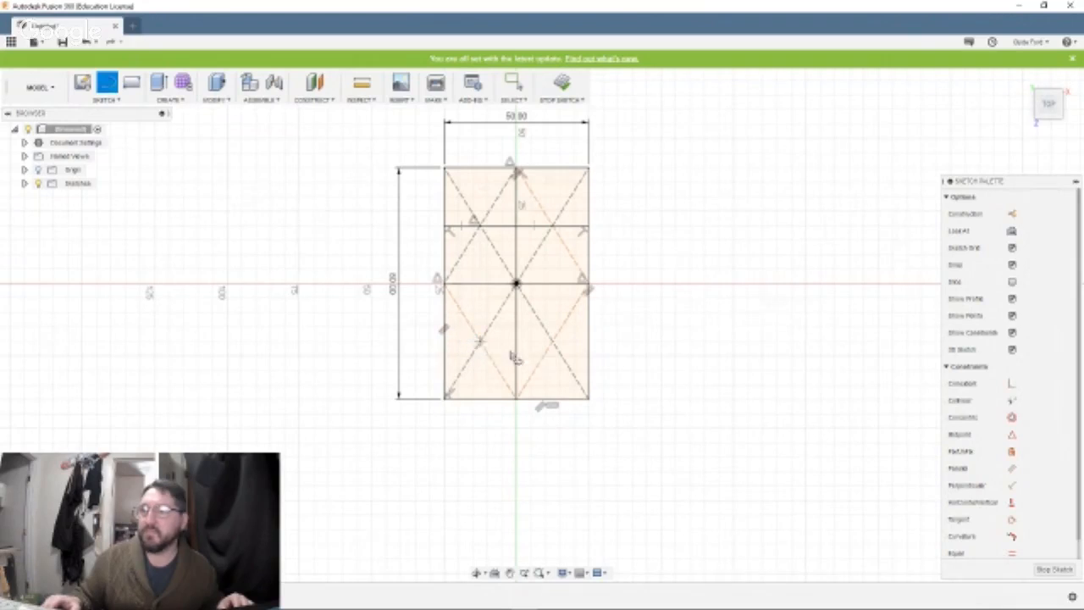
{"action": "left_click", "coordinate": [589, 340]}
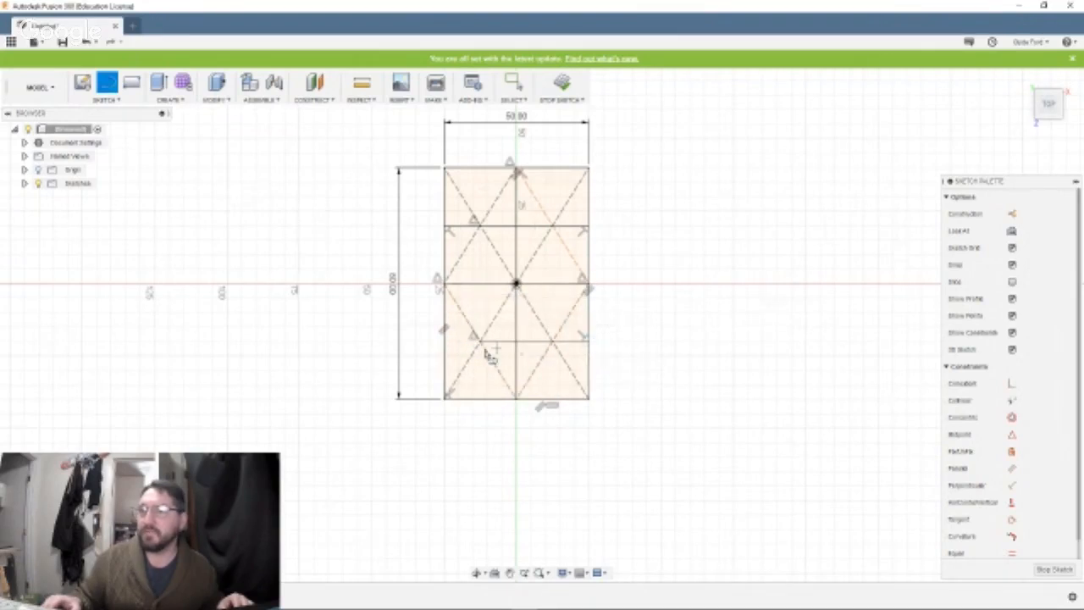
{"action": "left_click", "coordinate": [480, 342]}
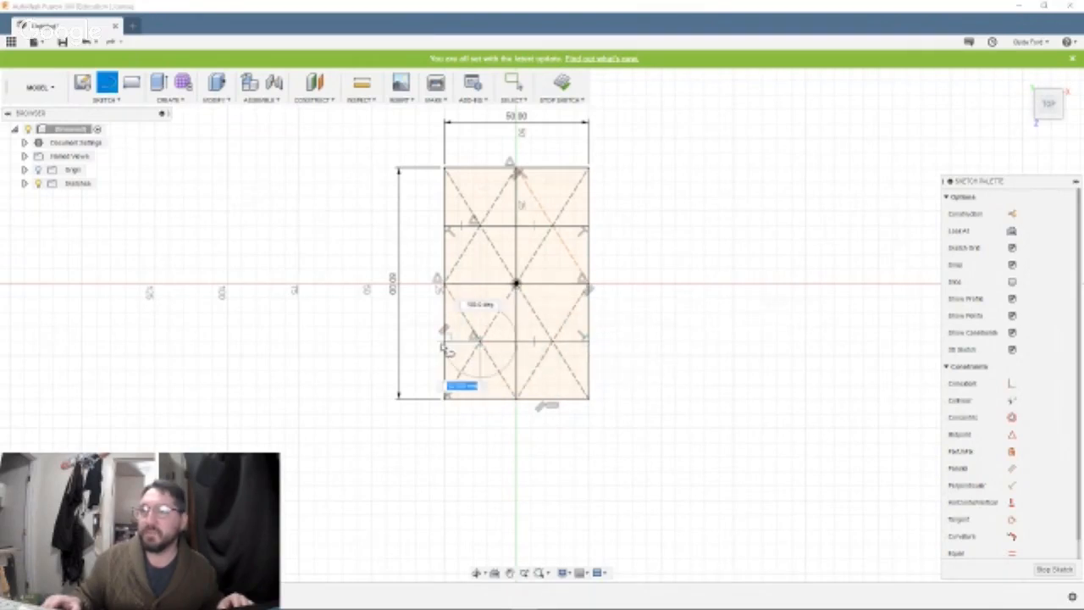
{"action": "left_click", "coordinate": [443, 341]}
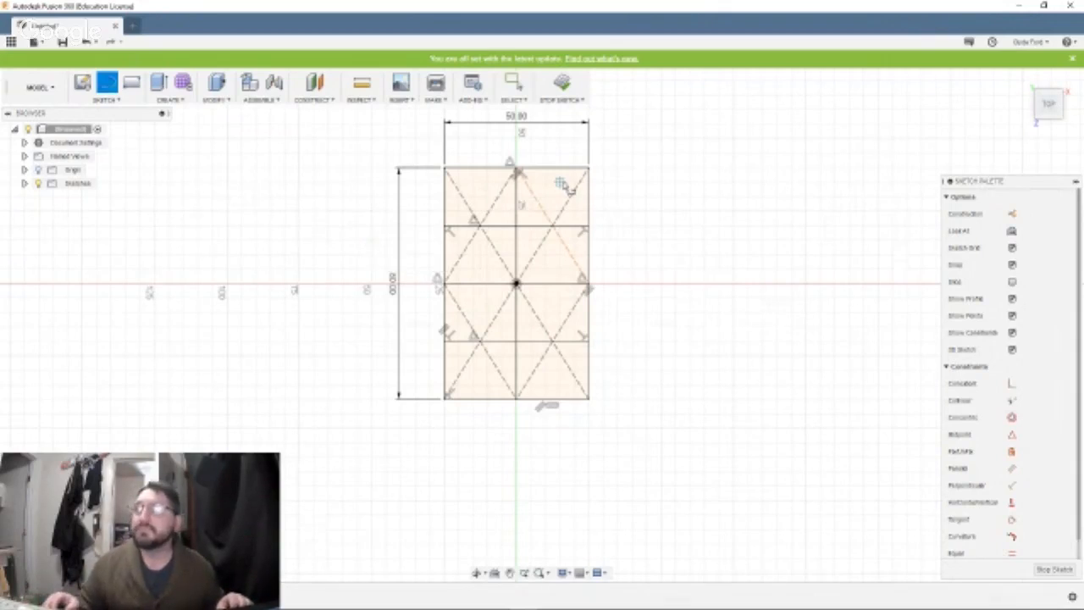
Draw two full-width horizontal lines across the rectangle, one just inside the top edge and one just inside the bottom edge.
{"action": "left_click", "coordinate": [445, 181]}
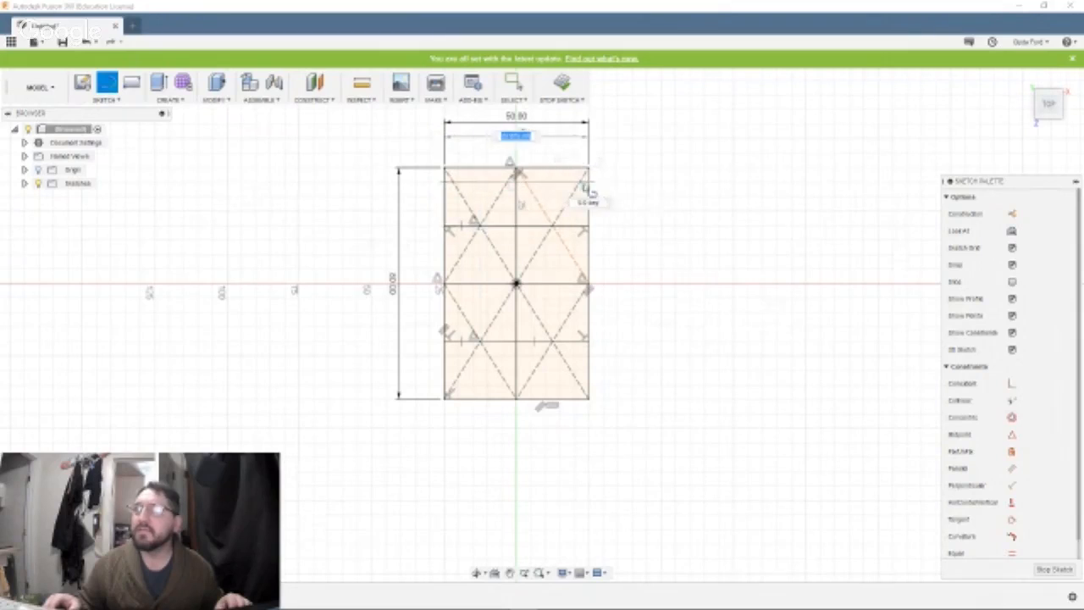
{"action": "double_click", "coordinate": [590, 183]}
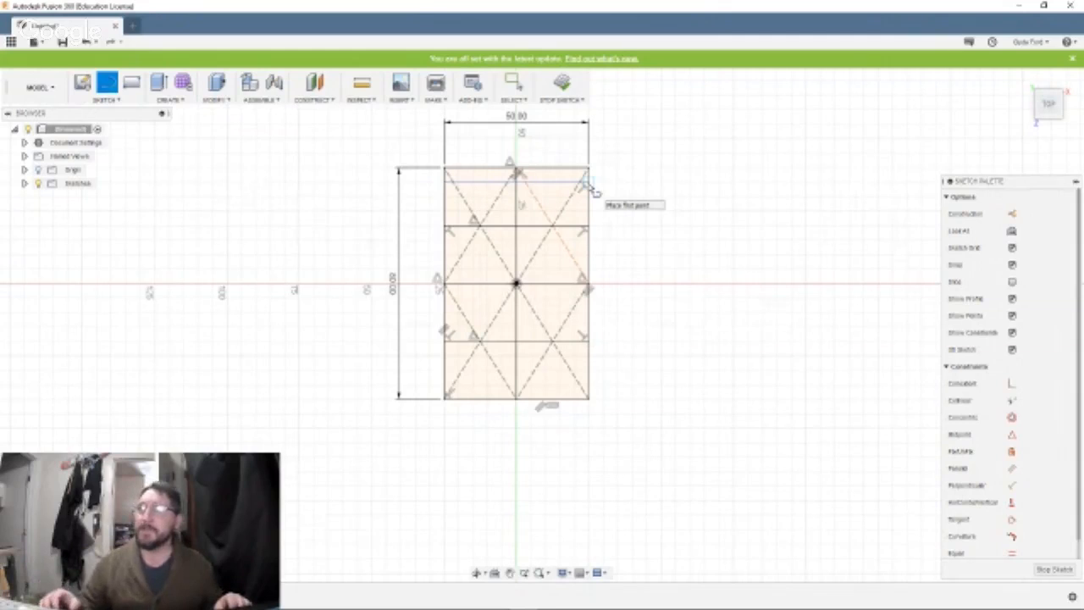
{"action": "left_click", "coordinate": [446, 388]}
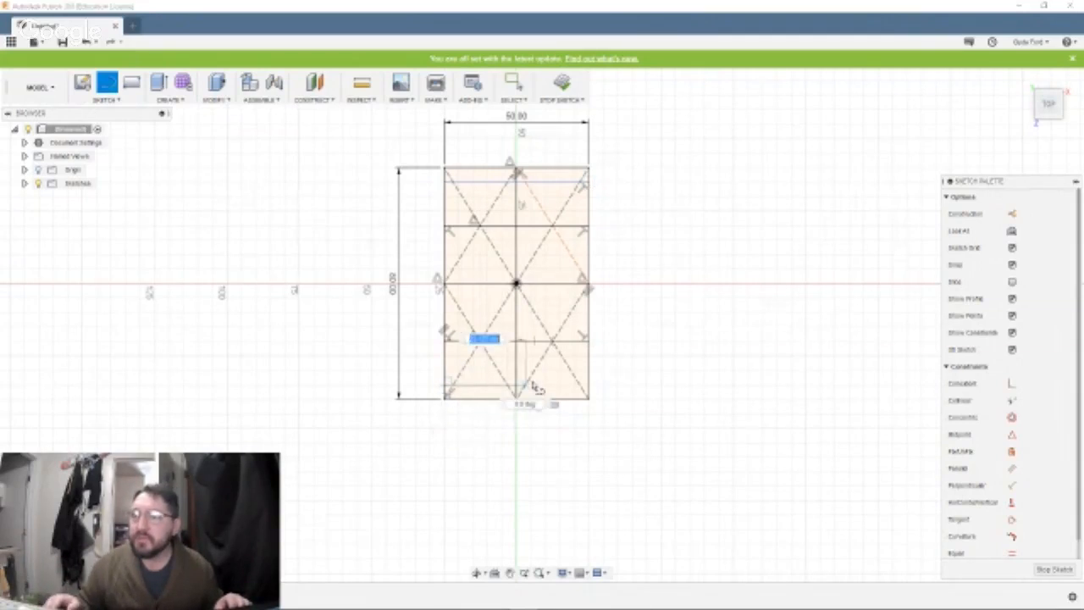
{"action": "double_click", "coordinate": [586, 389]}
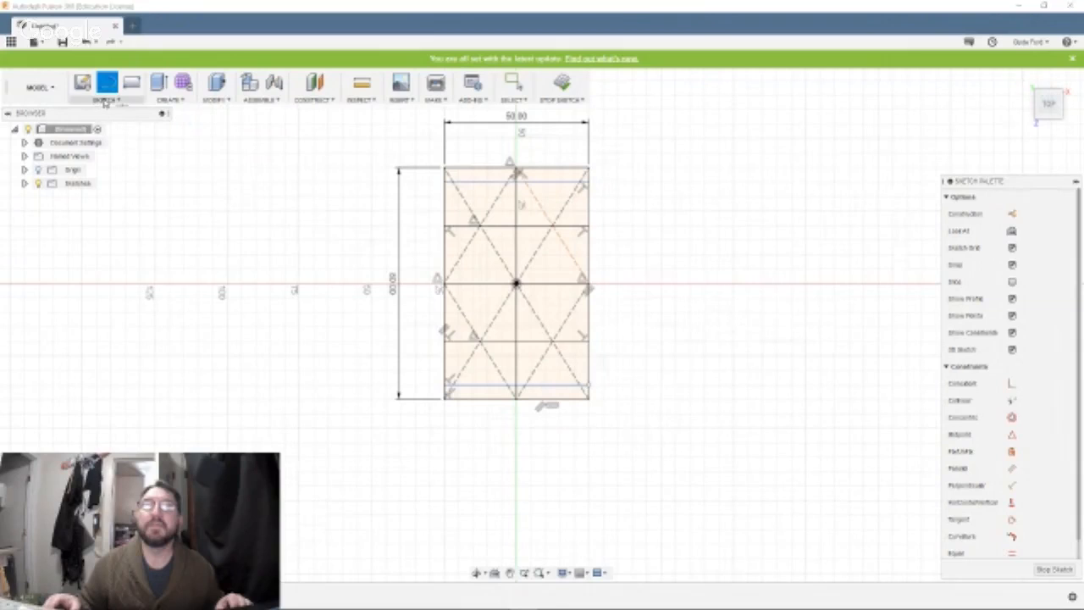
{"action": "left_click", "coordinate": [105, 100]}
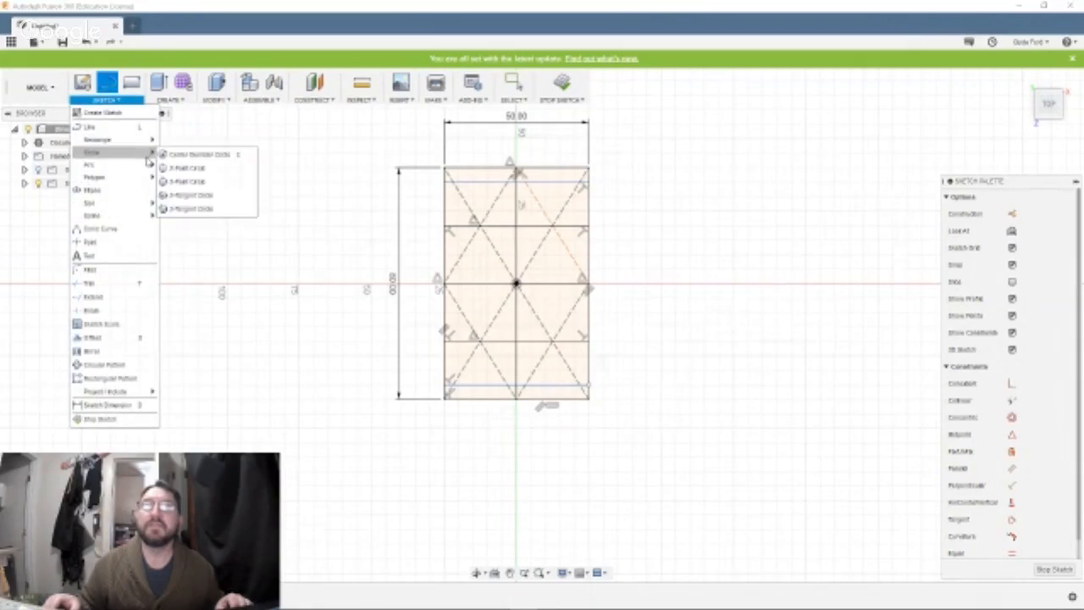
{"action": "left_click", "coordinate": [167, 156]}
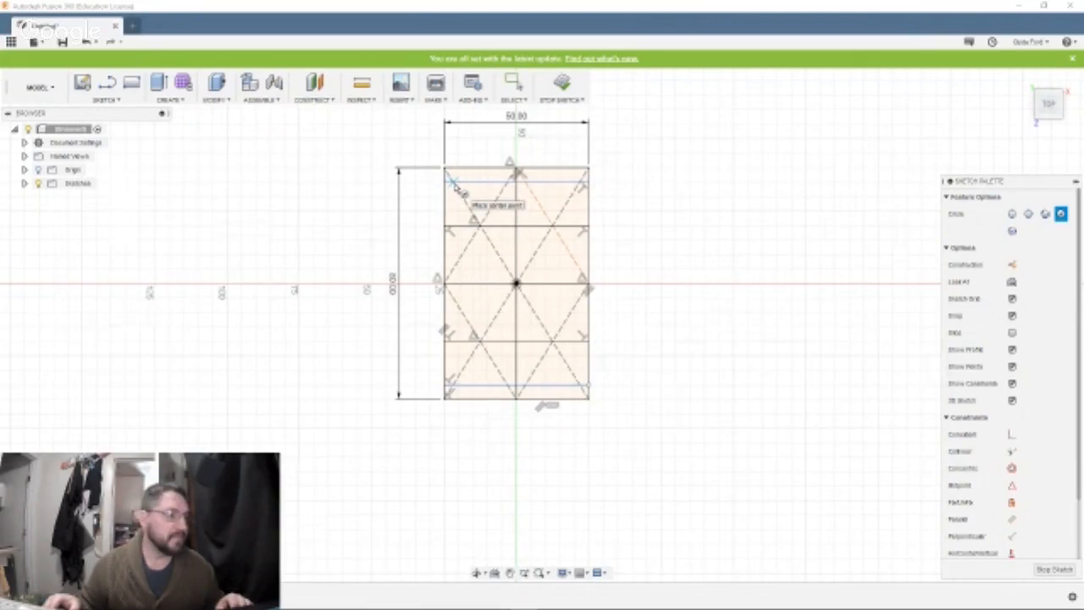
{"action": "left_click", "coordinate": [447, 172]}
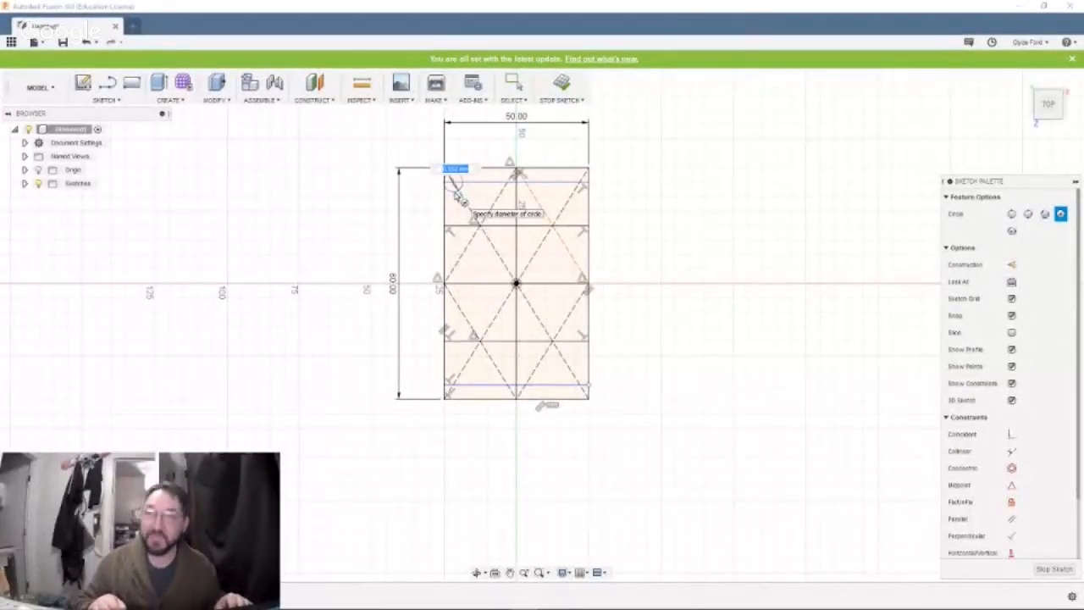
{"action": "type", "text": "3"}
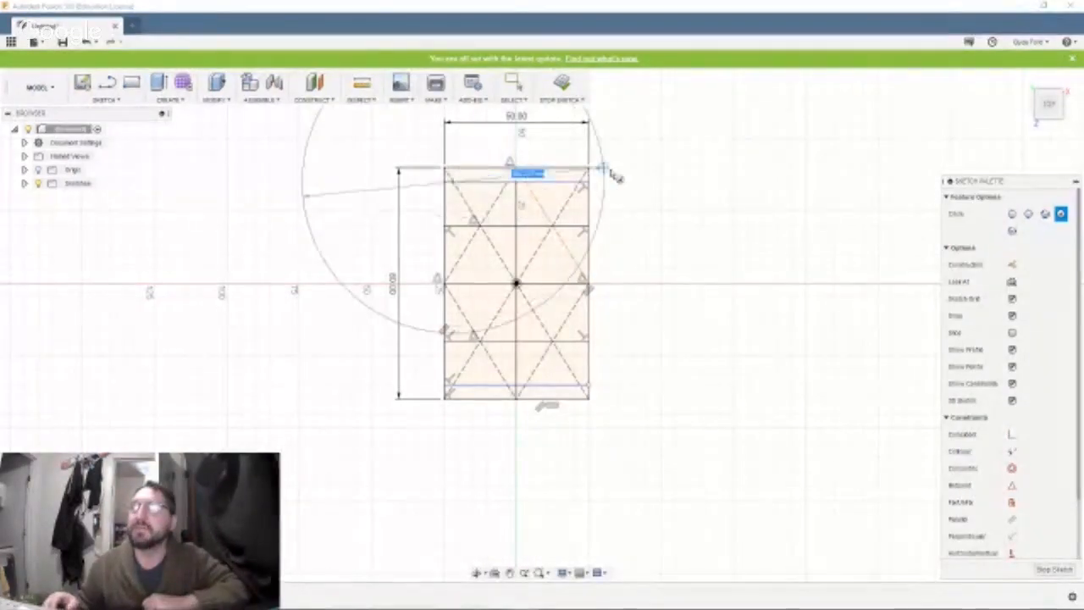
{"action": "key", "text": "Escape"}
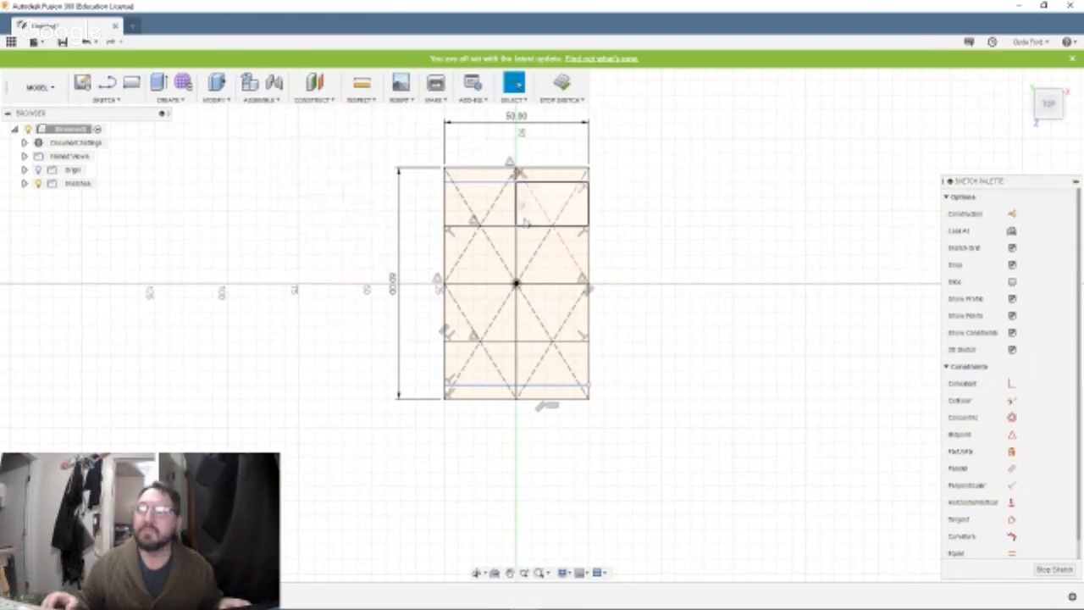
Draw two full-height vertical lines in the rectangle, one just inside the left edge and one just inside the right edge.
{"action": "left_click", "coordinate": [106, 81]}
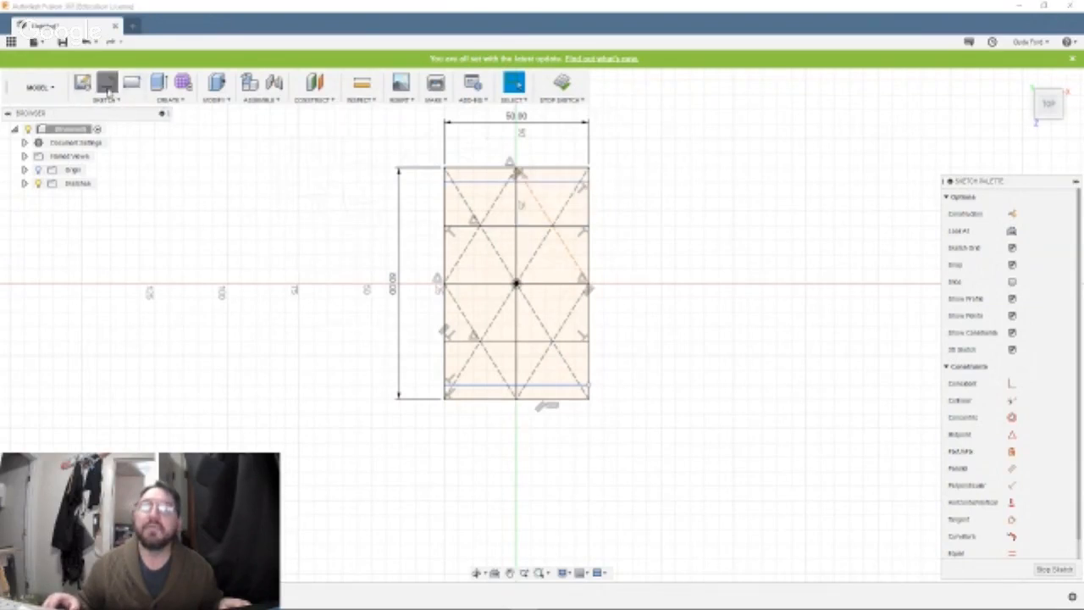
{"action": "left_click", "coordinate": [449, 169]}
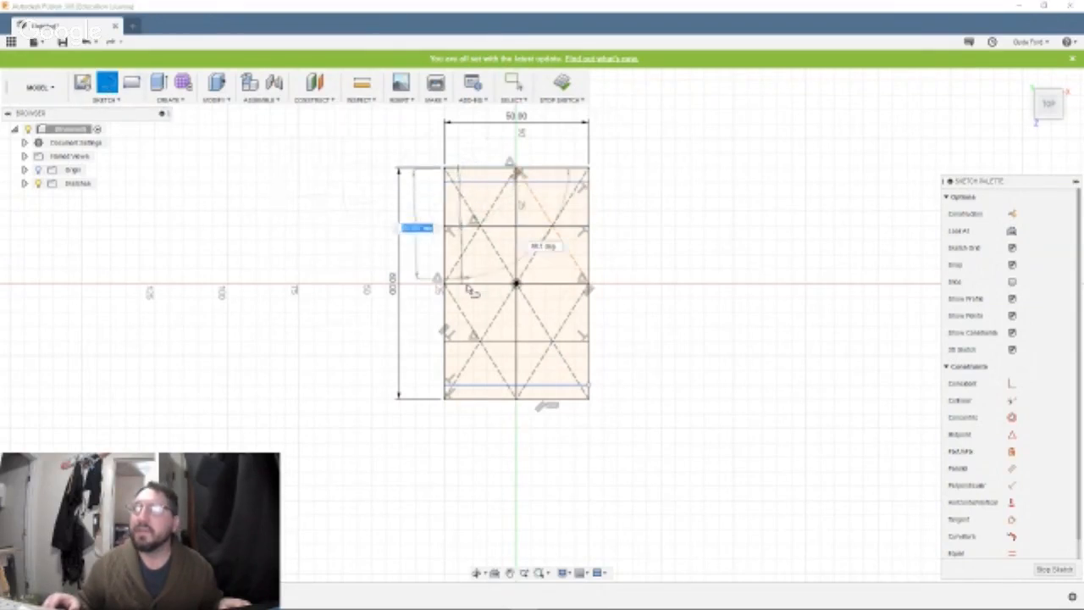
{"action": "double_click", "coordinate": [459, 398]}
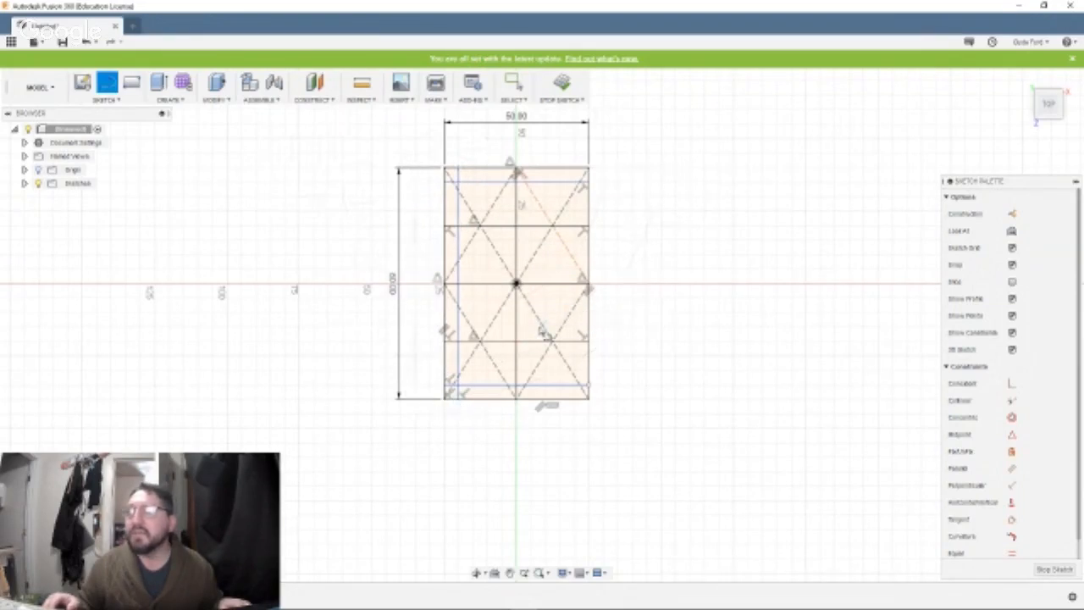
{"action": "left_click", "coordinate": [584, 170]}
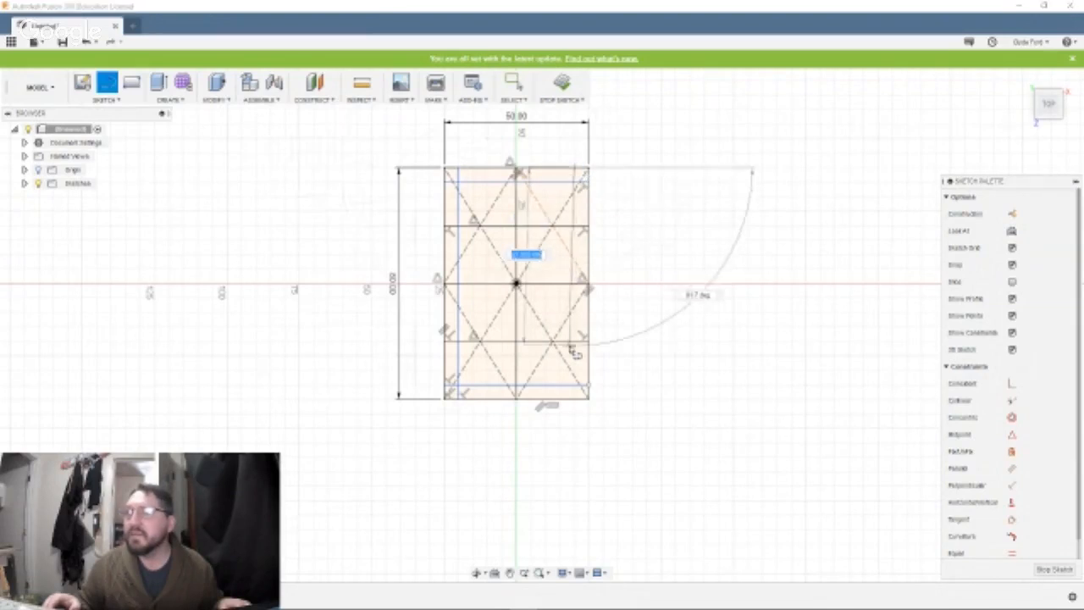
{"action": "double_click", "coordinate": [576, 398]}
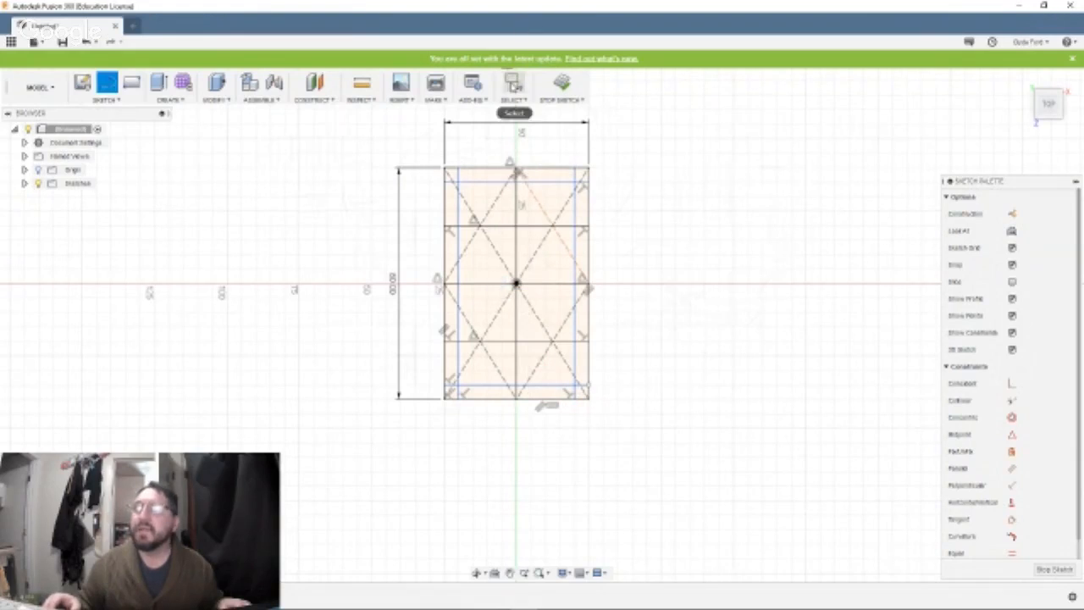
Convert the four inset lines along the rectangle's edges to construction lines.
{"action": "left_click", "coordinate": [515, 84]}
{"action": "left_click", "coordinate": [494, 182]}
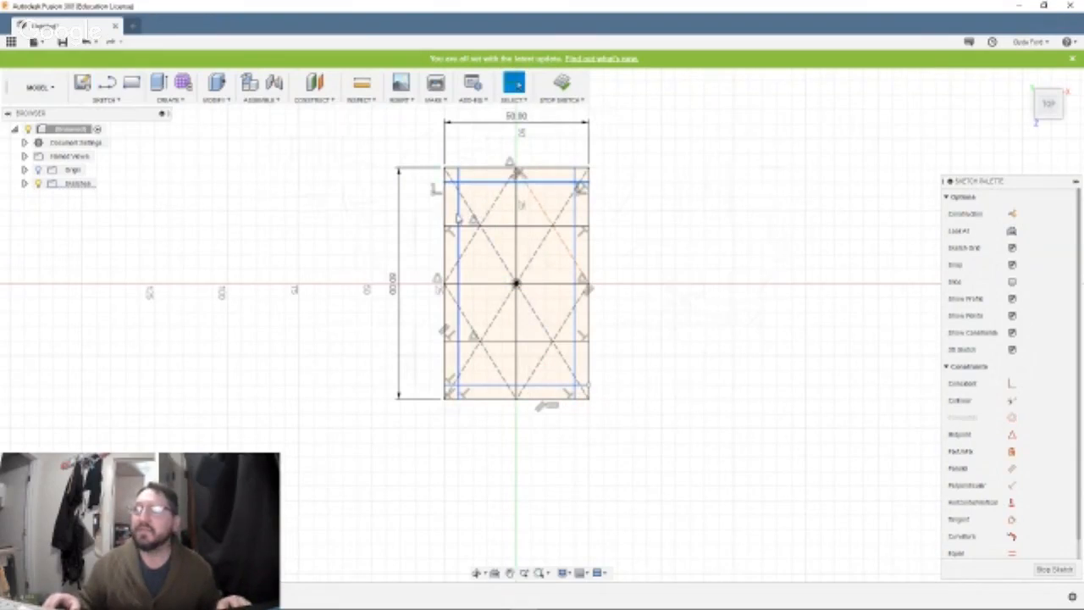
{"action": "left_click", "coordinate": [457, 219]}
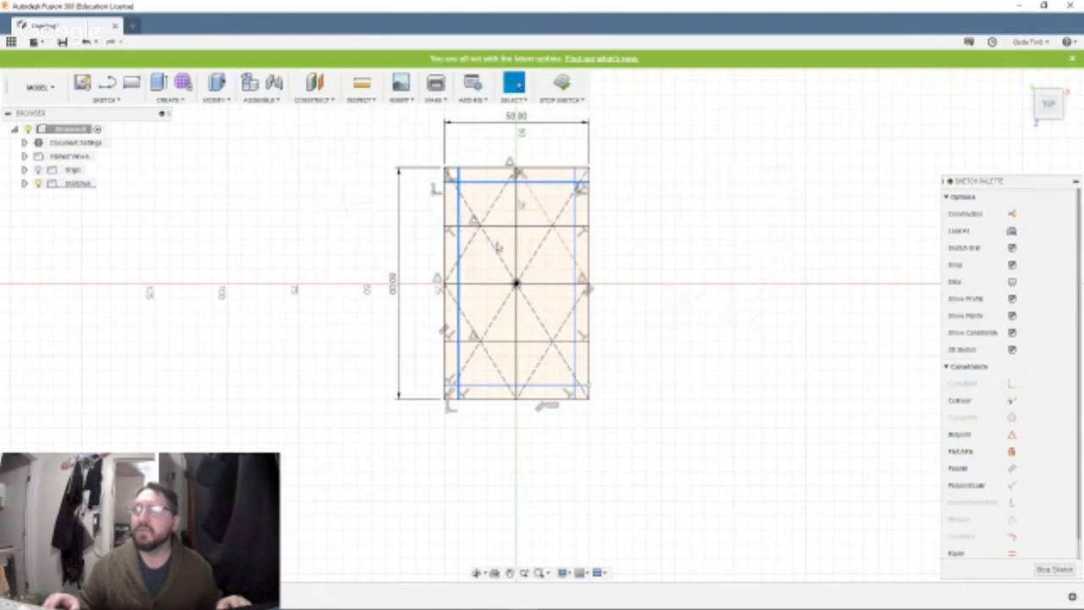
{"action": "left_click", "coordinate": [573, 252]}
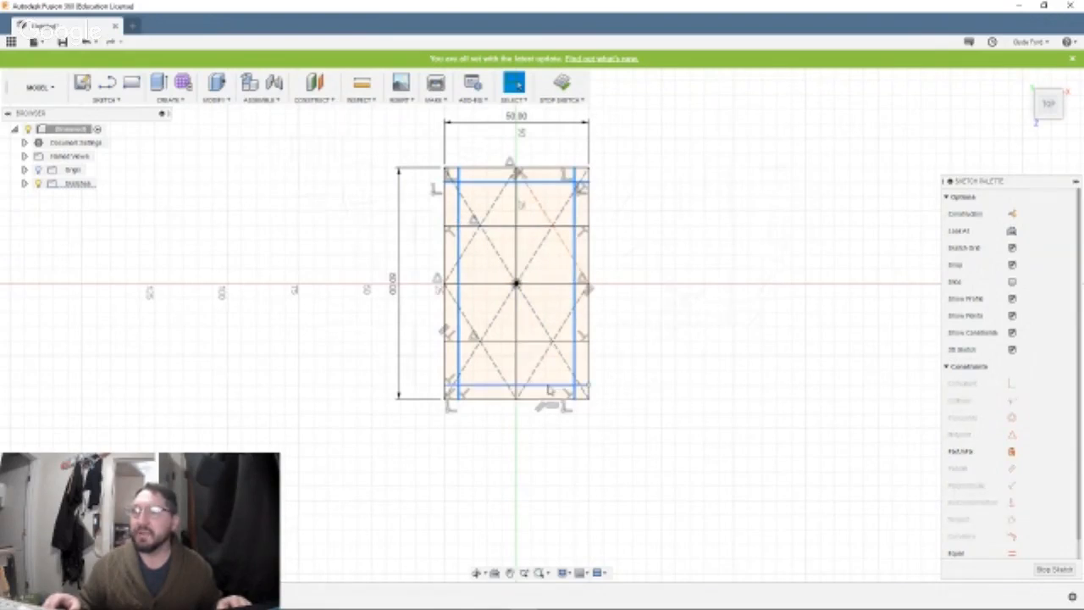
{"action": "left_click", "coordinate": [550, 386]}
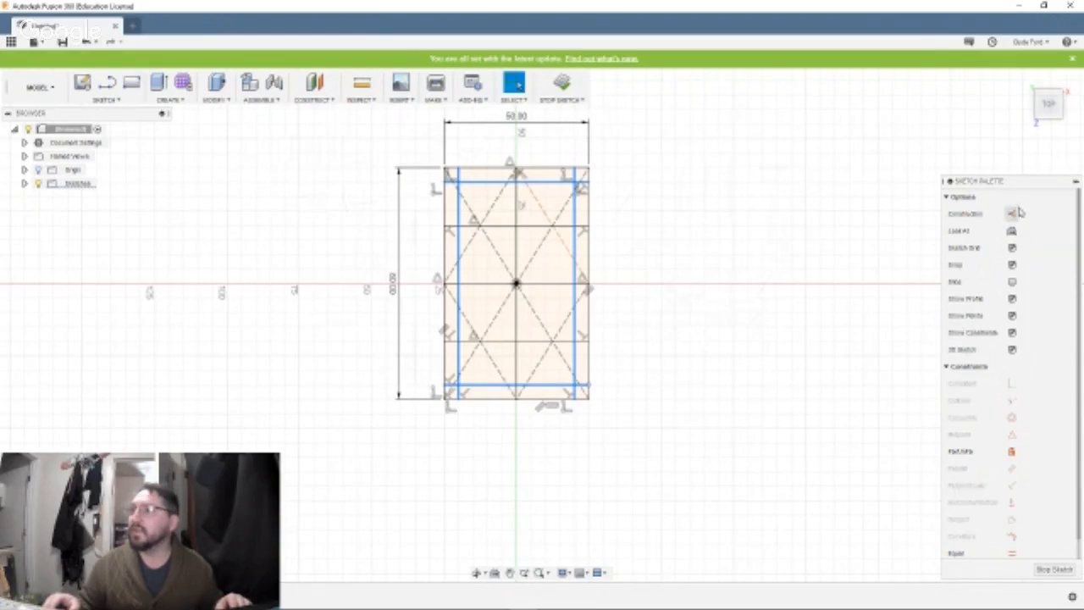
{"action": "left_click", "coordinate": [1012, 214]}
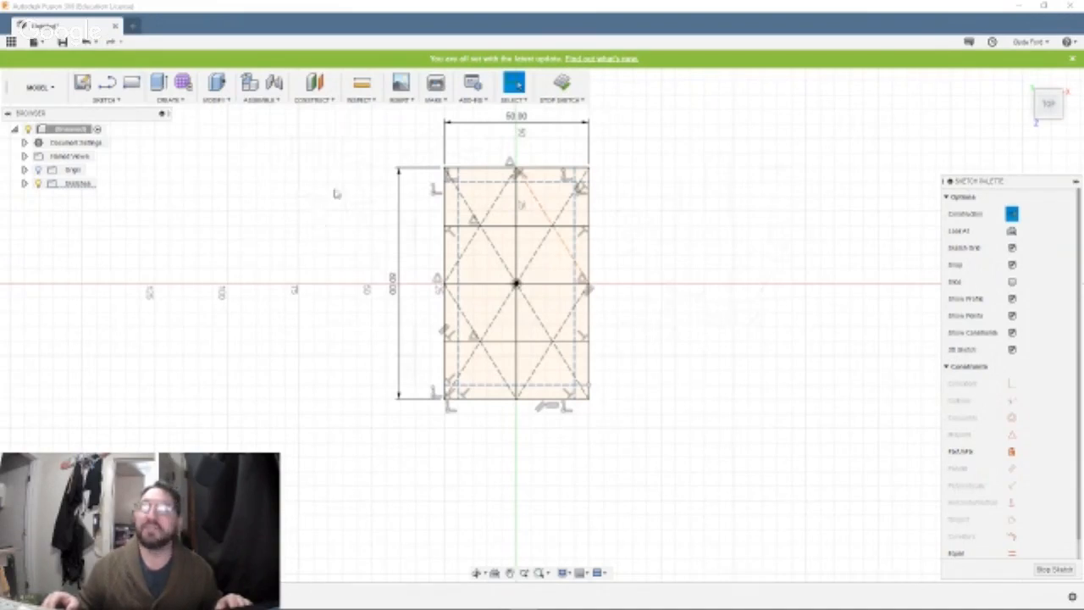
Draw a 3 mm center-diameter circle where the inset construction lines cross near the rectangle's upper-left corner.
{"action": "left_click", "coordinate": [97, 101]}
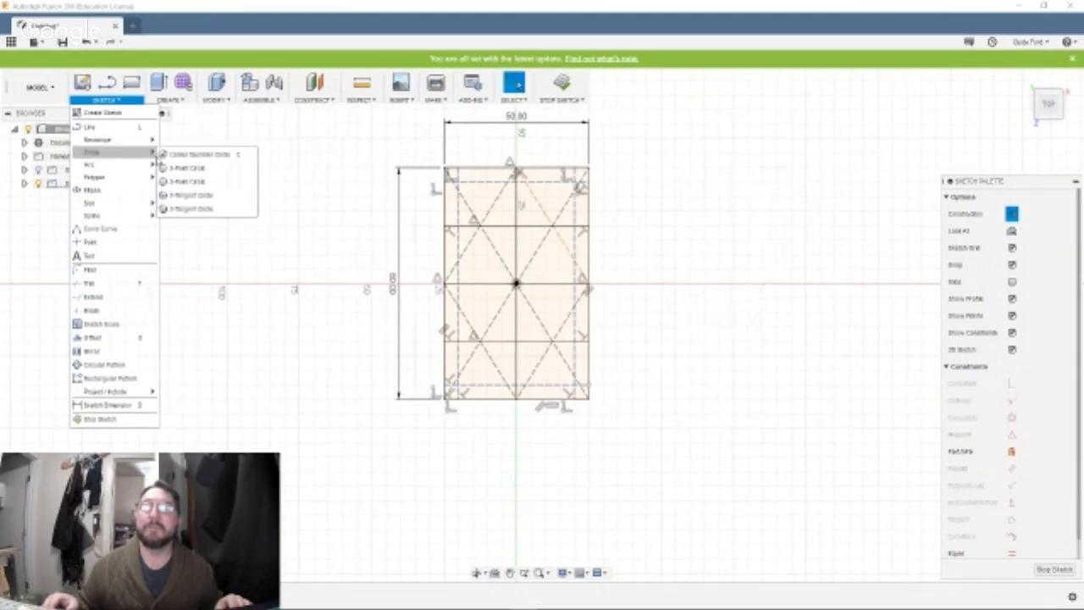
{"action": "left_click", "coordinate": [186, 154]}
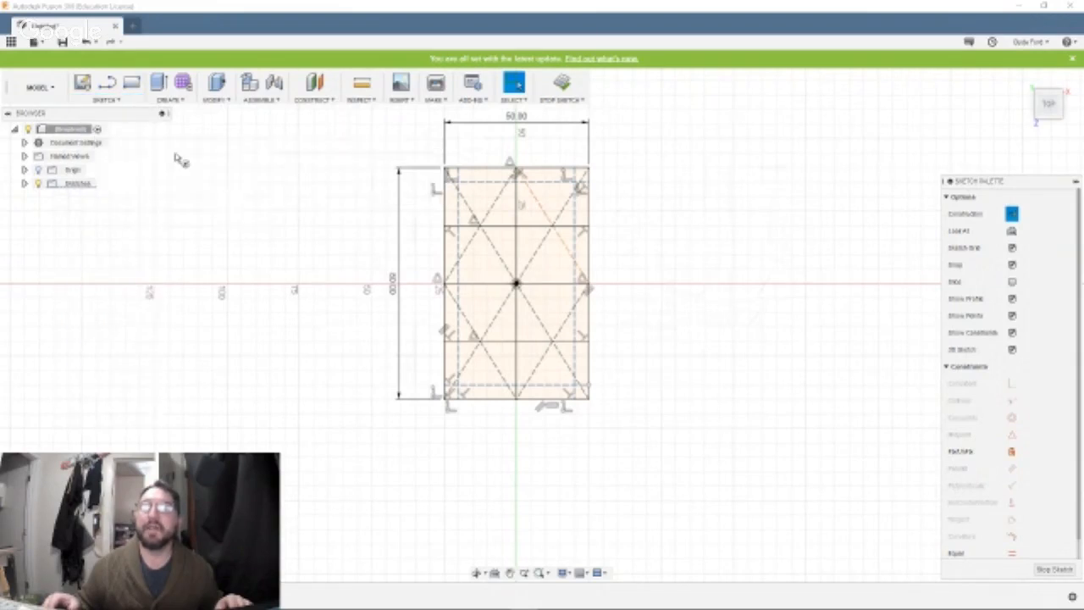
{"action": "left_click", "coordinate": [461, 189]}
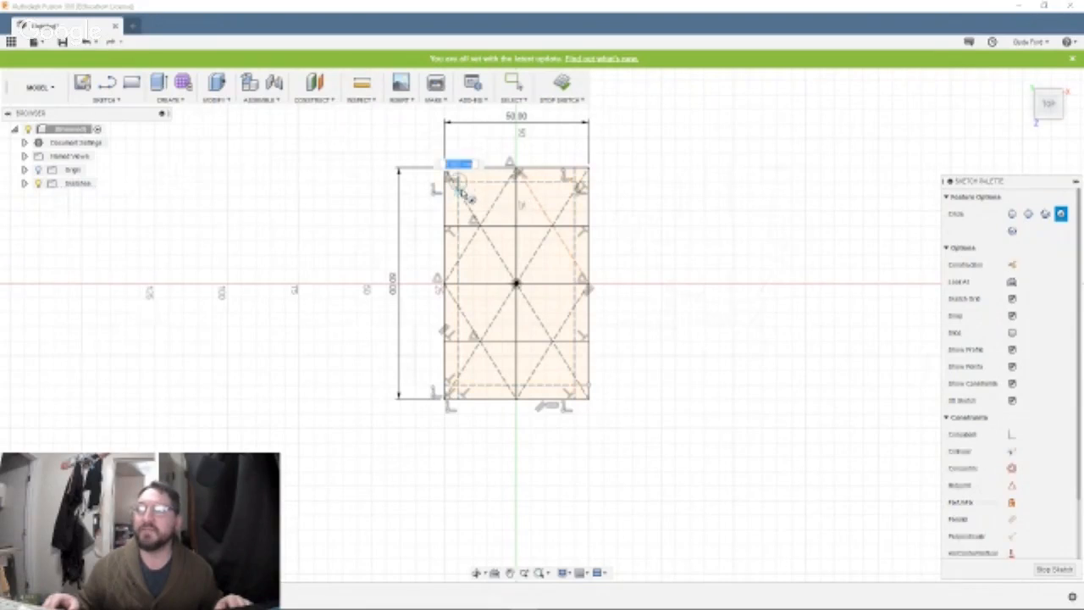
{"action": "type", "text": "3"}
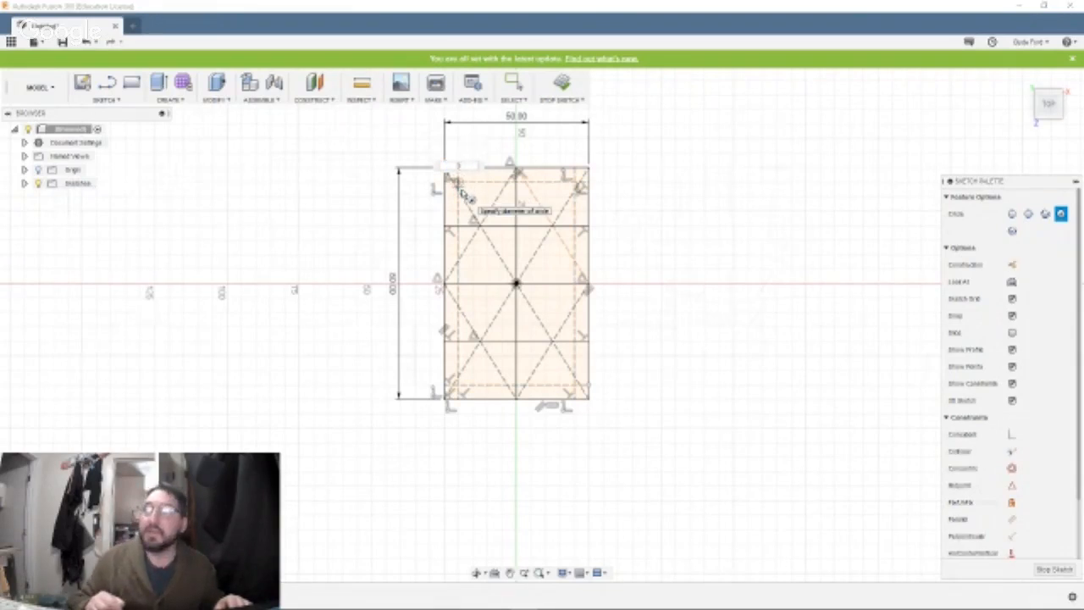
{"action": "key", "text": "Tab"}
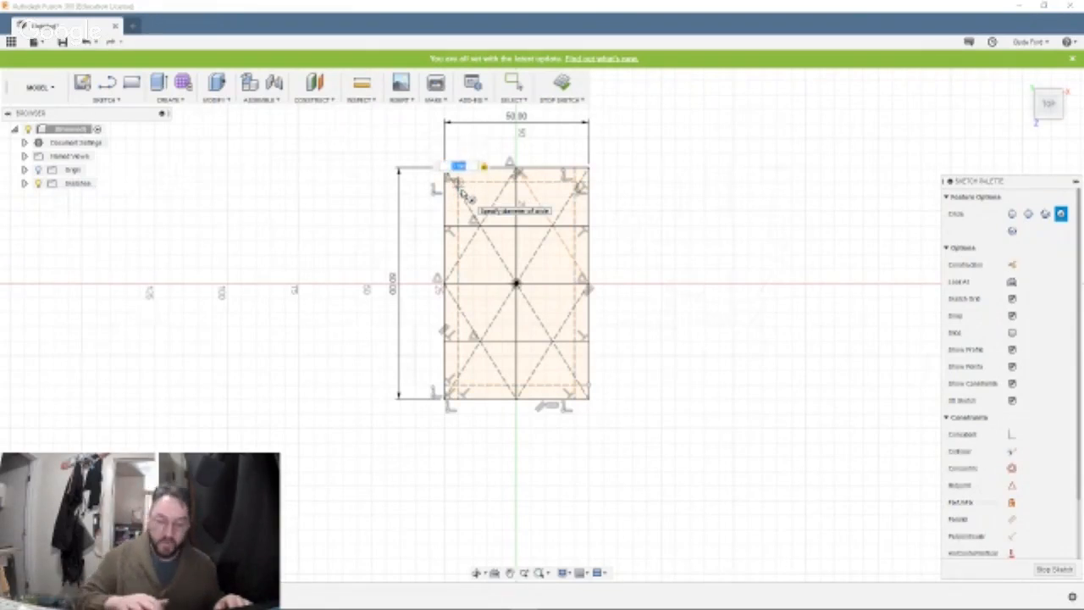
{"action": "key", "text": "Return"}
{"action": "key", "text": "Escape"}
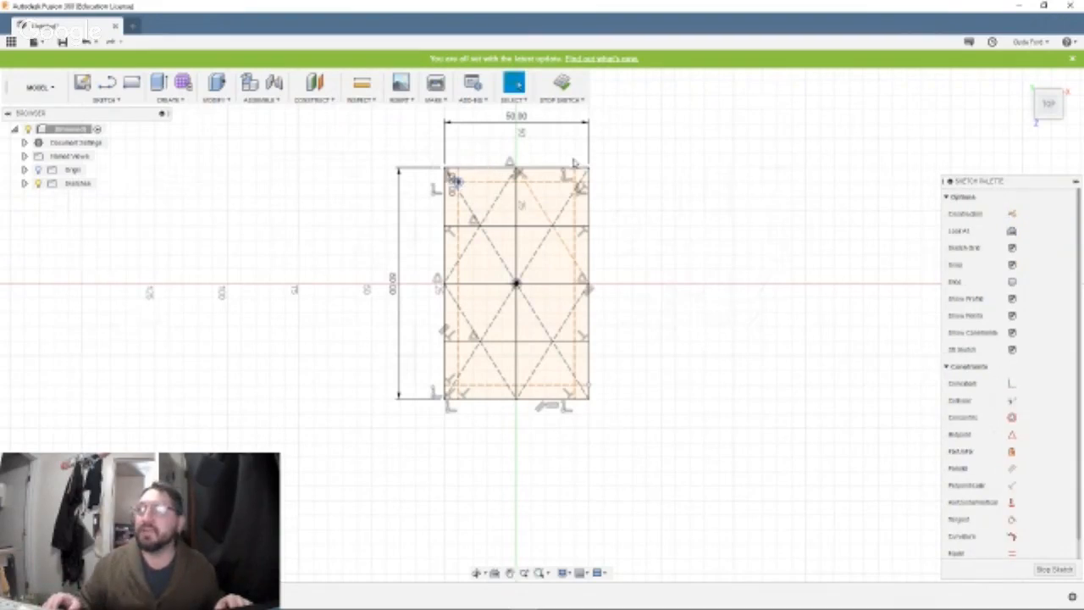
Draw a 3 mm center-diameter circle where the inset construction lines cross near the rectangle's upper-right corner.
{"action": "left_click", "coordinate": [105, 99]}
{"action": "mouse_move", "coordinate": [120, 153]}
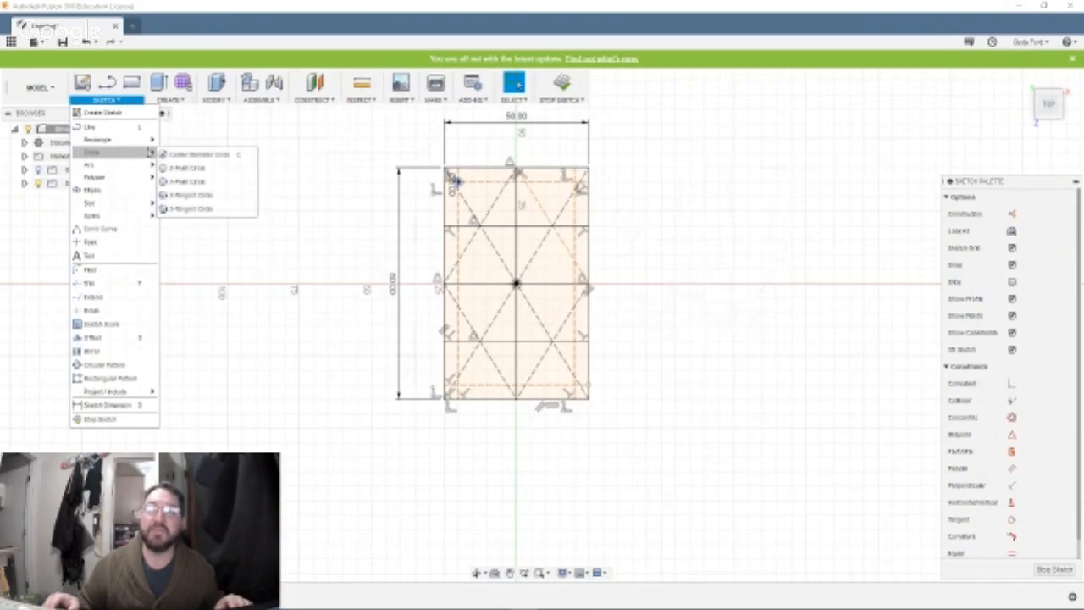
{"action": "left_click", "coordinate": [182, 154]}
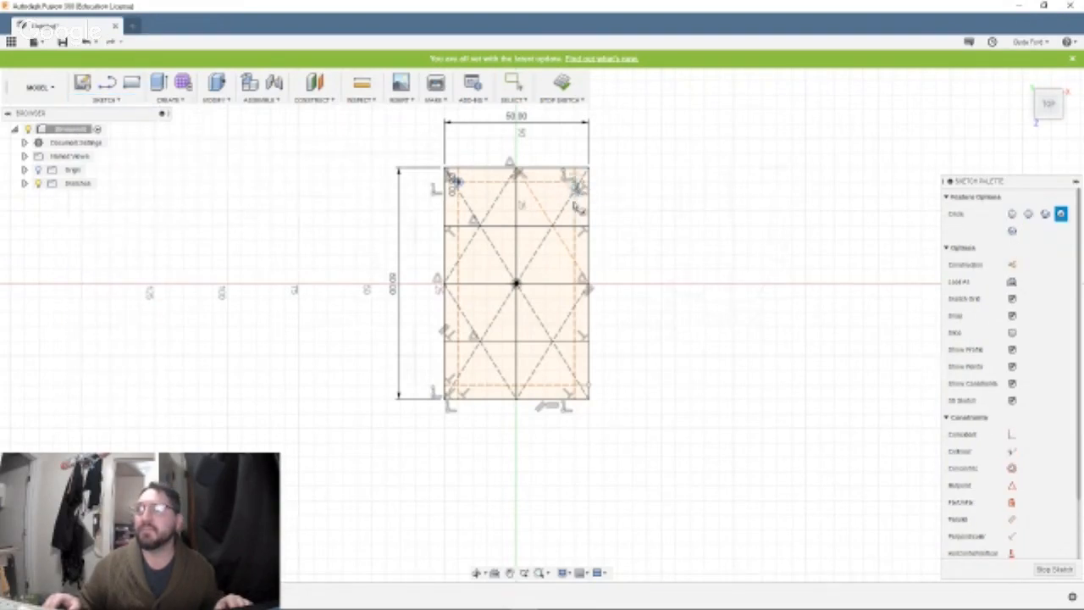
{"action": "left_click", "coordinate": [575, 183]}
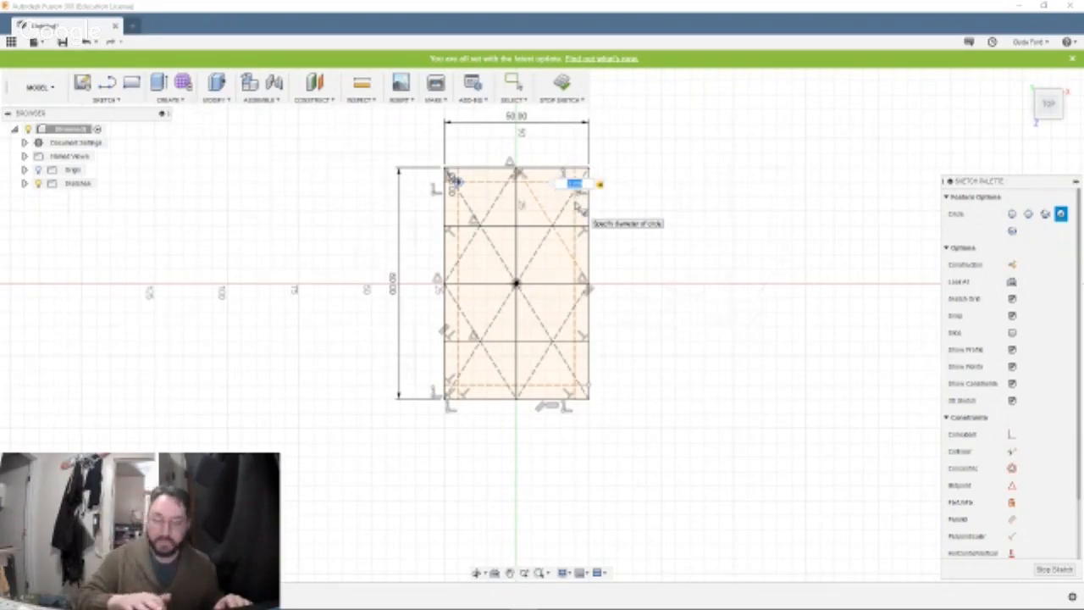
{"action": "key", "text": "Return"}
{"action": "key", "text": "Escape"}
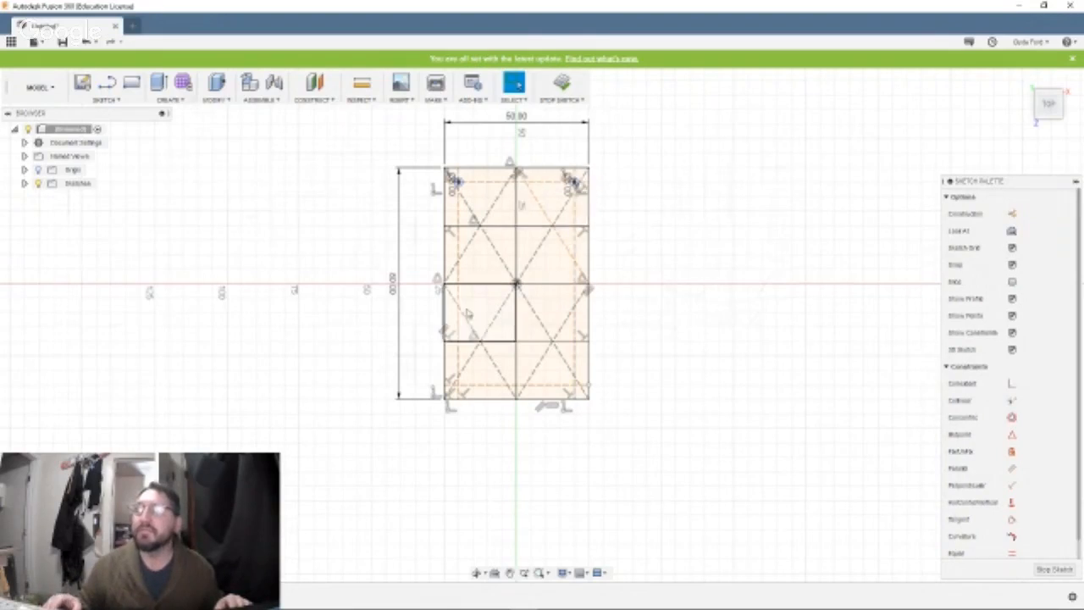
Draw a 3 mm center-diameter circle where the inset construction lines cross near the rectangle's lower-left corner.
{"action": "left_click", "coordinate": [104, 100]}
{"action": "mouse_move", "coordinate": [102, 152]}
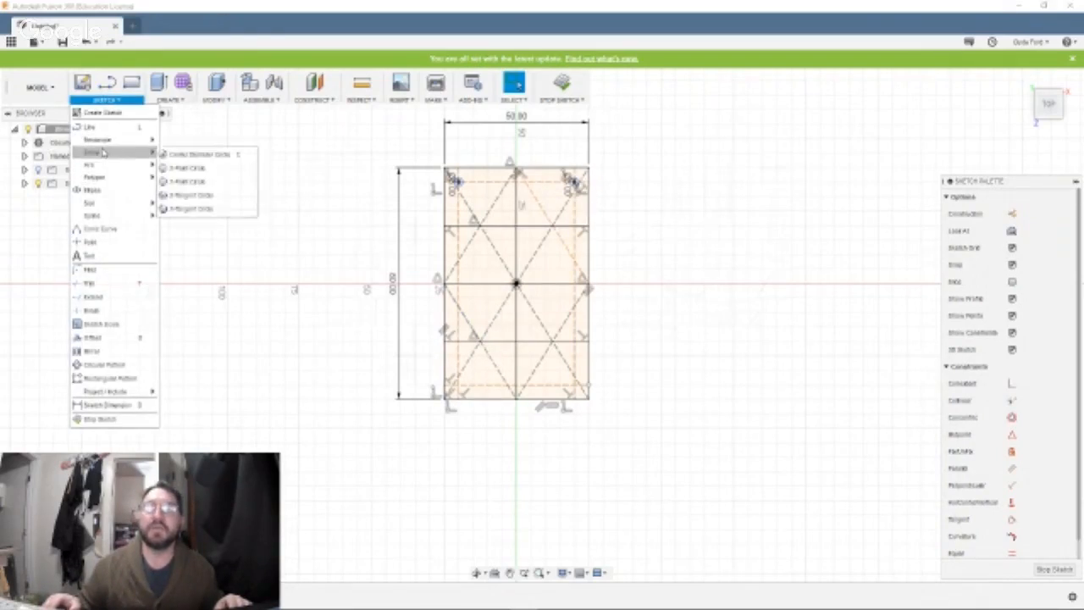
{"action": "left_click", "coordinate": [195, 150]}
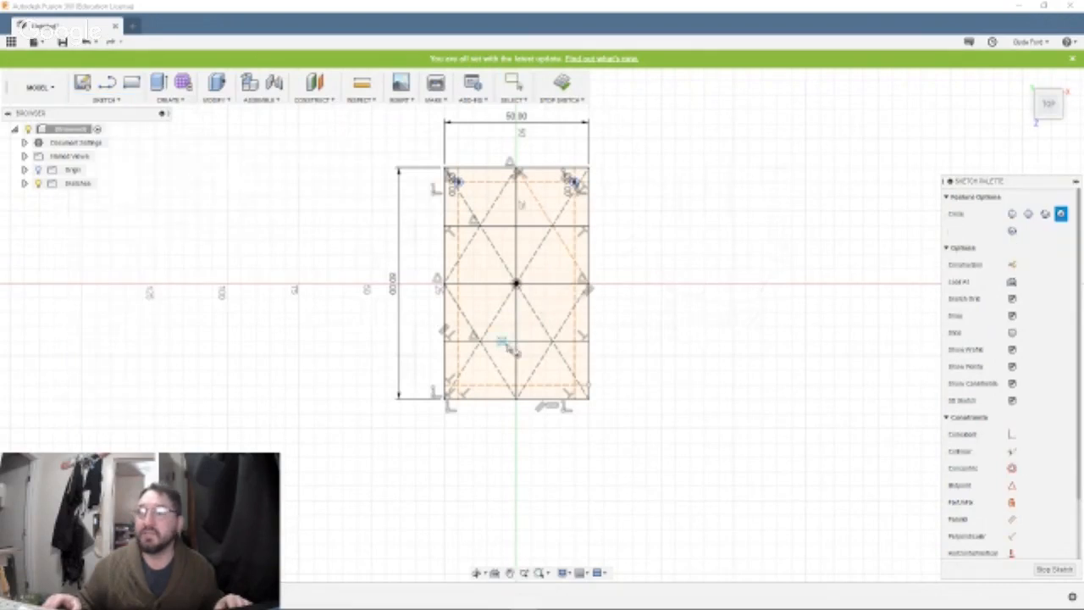
{"action": "left_click", "coordinate": [447, 396]}
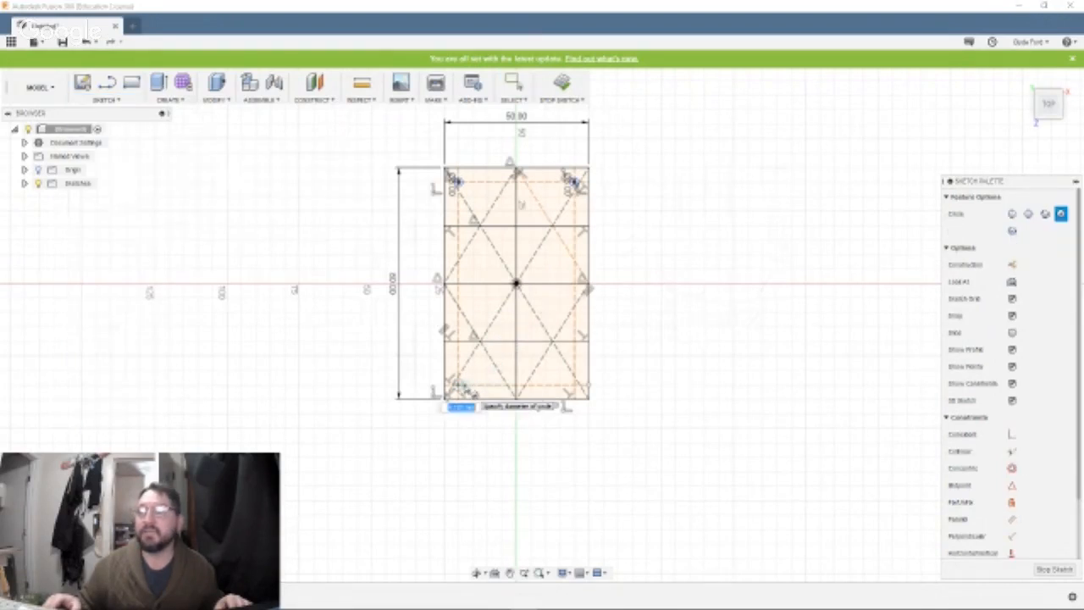
{"action": "key", "text": "Tab"}
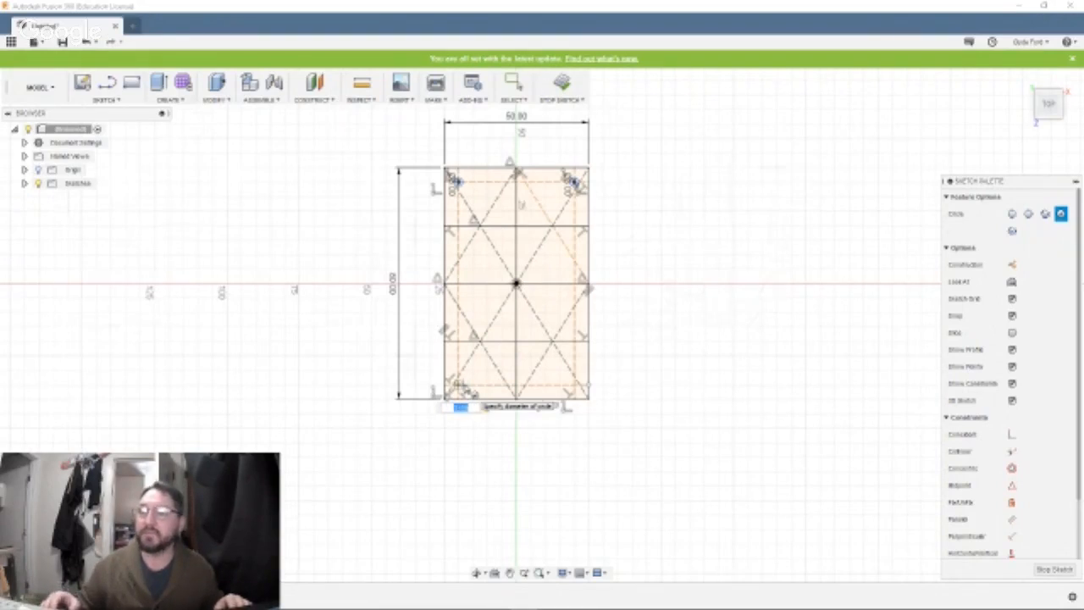
{"action": "key", "text": "Return"}
{"action": "key", "text": "Escape"}
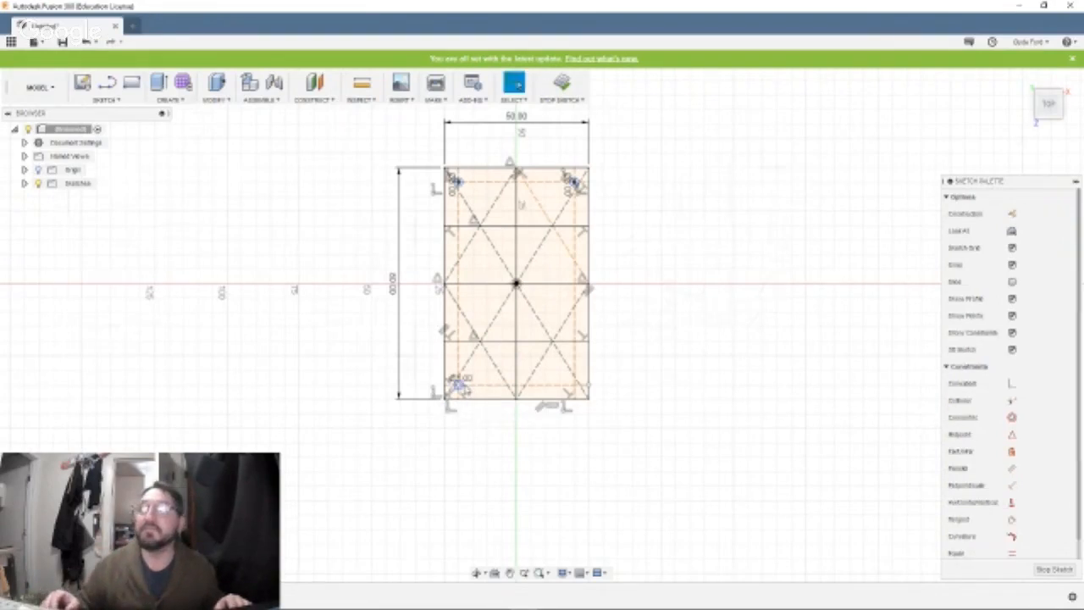
Draw a 3 mm center-diameter circle where the inset construction lines cross near the rectangle's lower-right corner.
{"action": "left_click", "coordinate": [105, 99]}
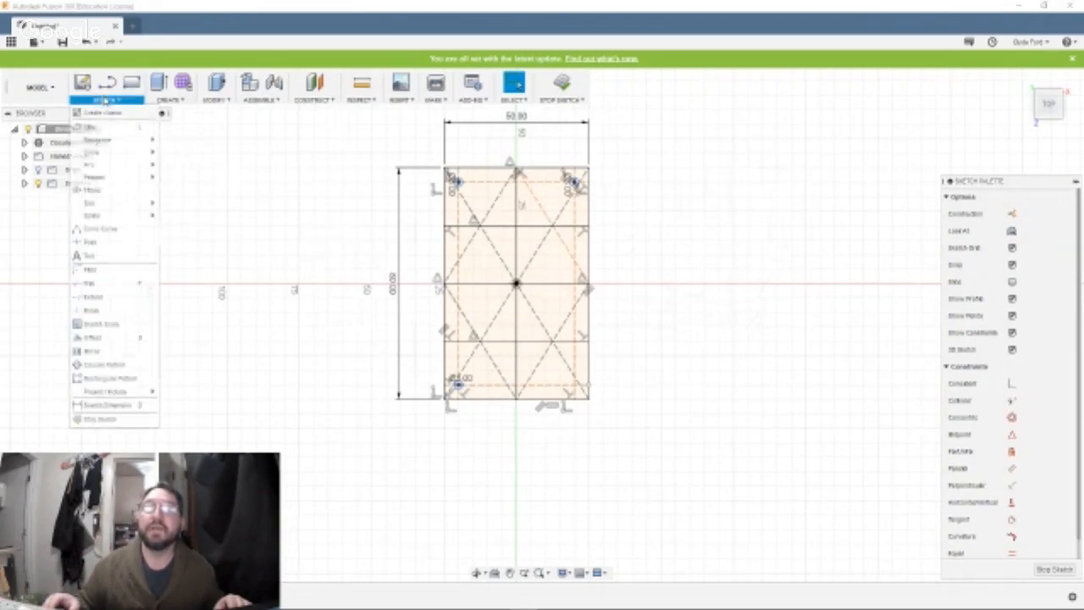
{"action": "mouse_move", "coordinate": [102, 154]}
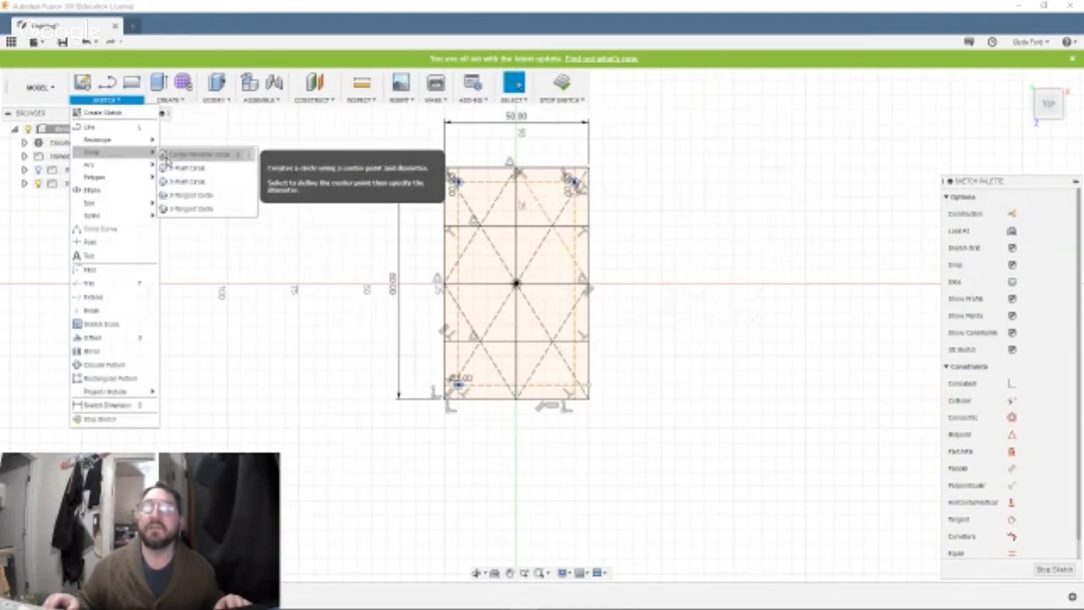
{"action": "left_click", "coordinate": [165, 155]}
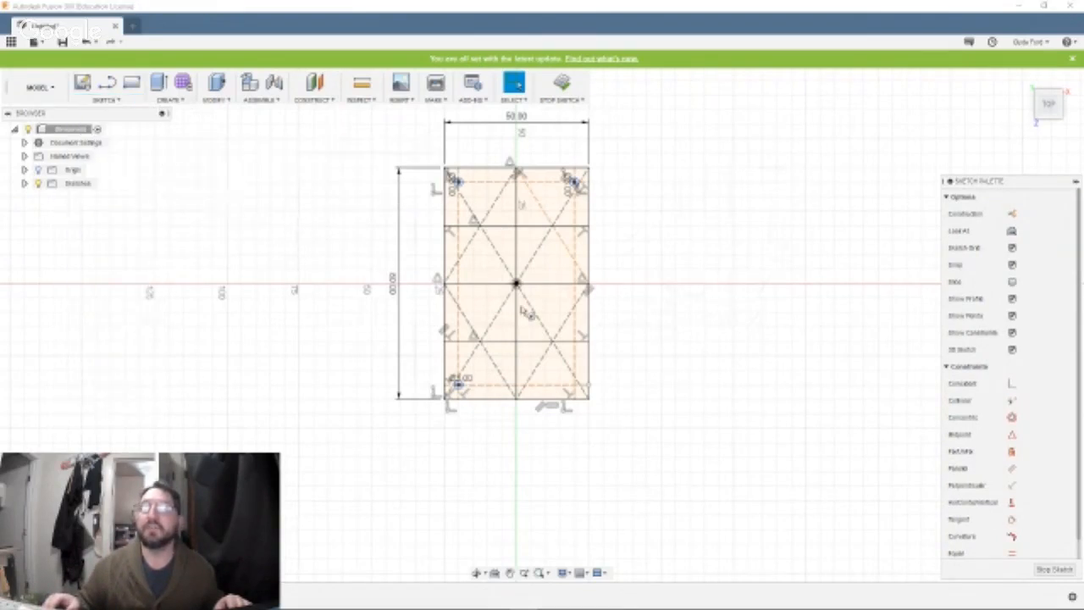
{"action": "left_click", "coordinate": [574, 385]}
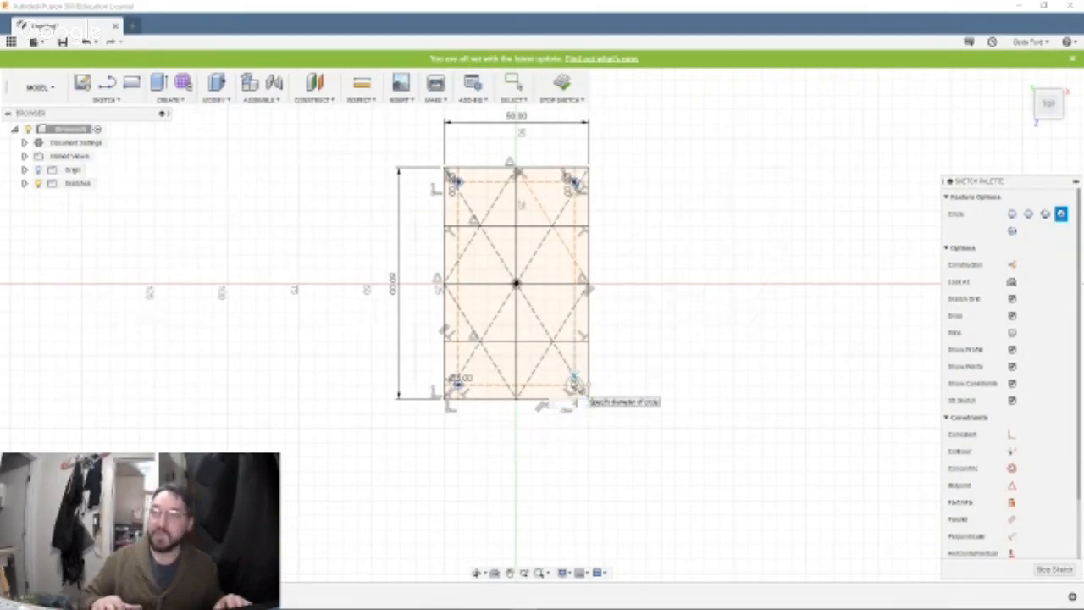
{"action": "key", "text": "Tab"}
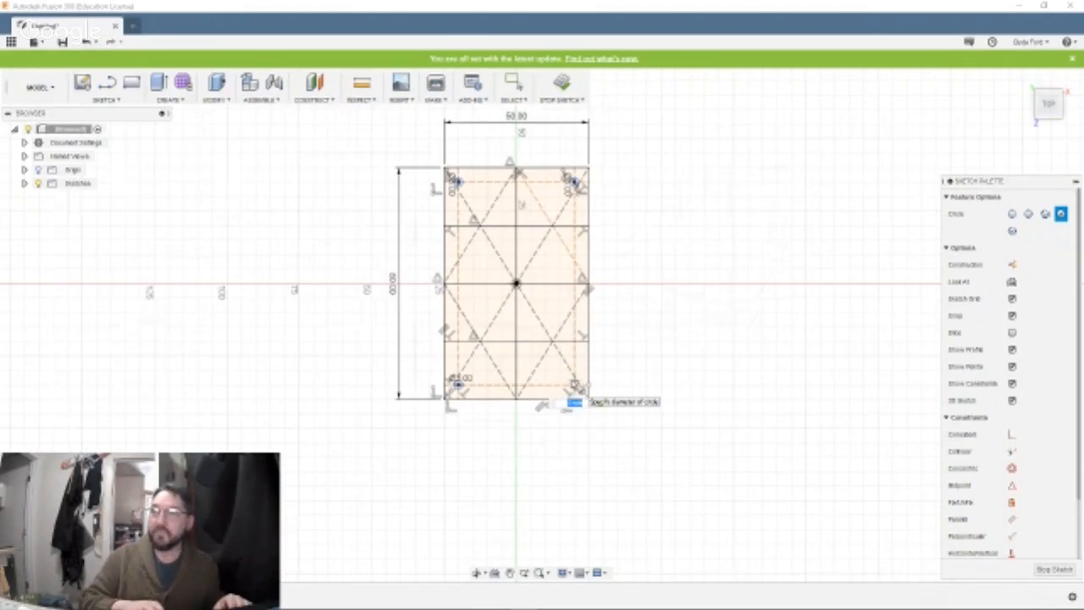
{"action": "key", "text": "Return"}
{"action": "key", "text": "Escape"}
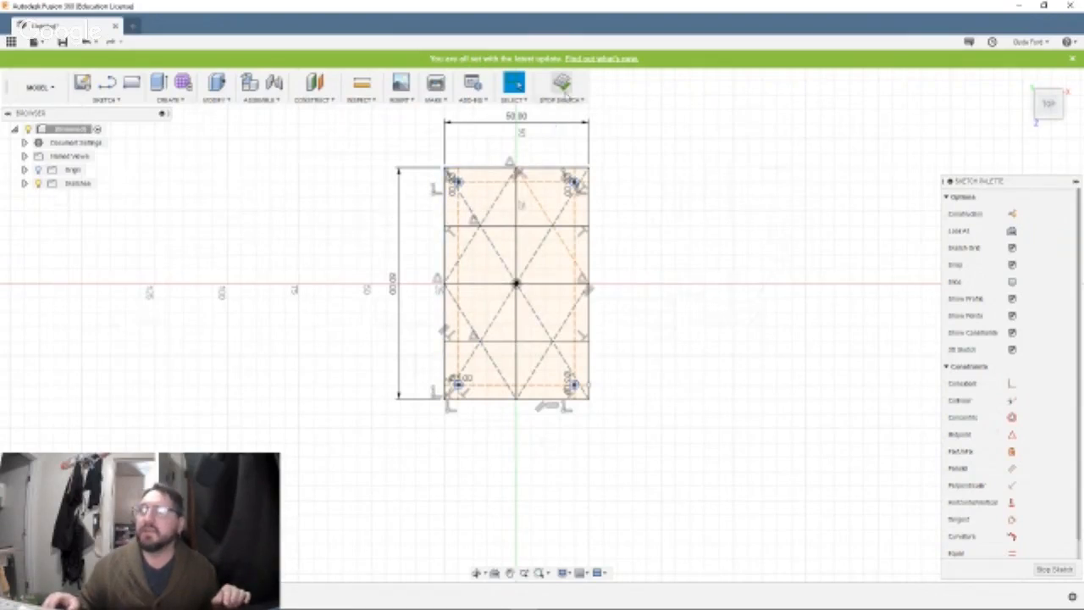
{"action": "left_click", "coordinate": [561, 82]}
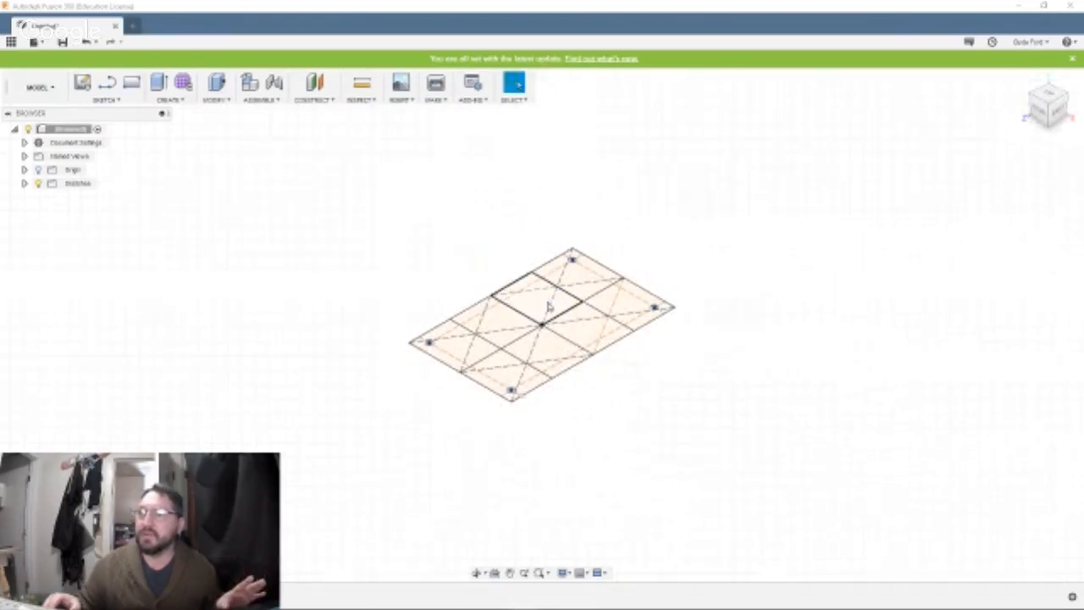
{"action": "left_click", "coordinate": [607, 318]}
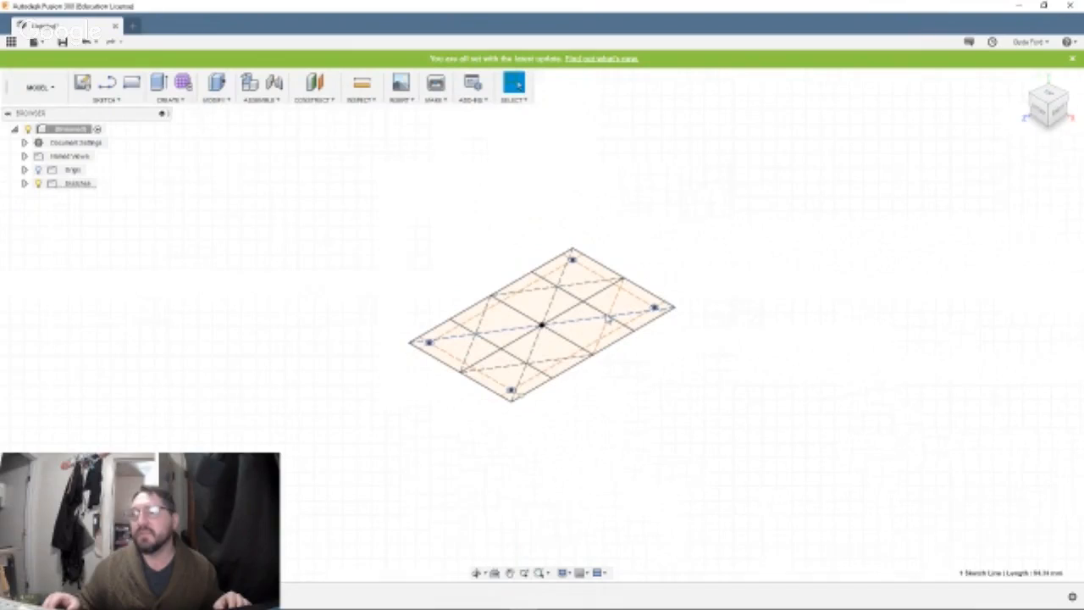
{"action": "key", "text": "l"}
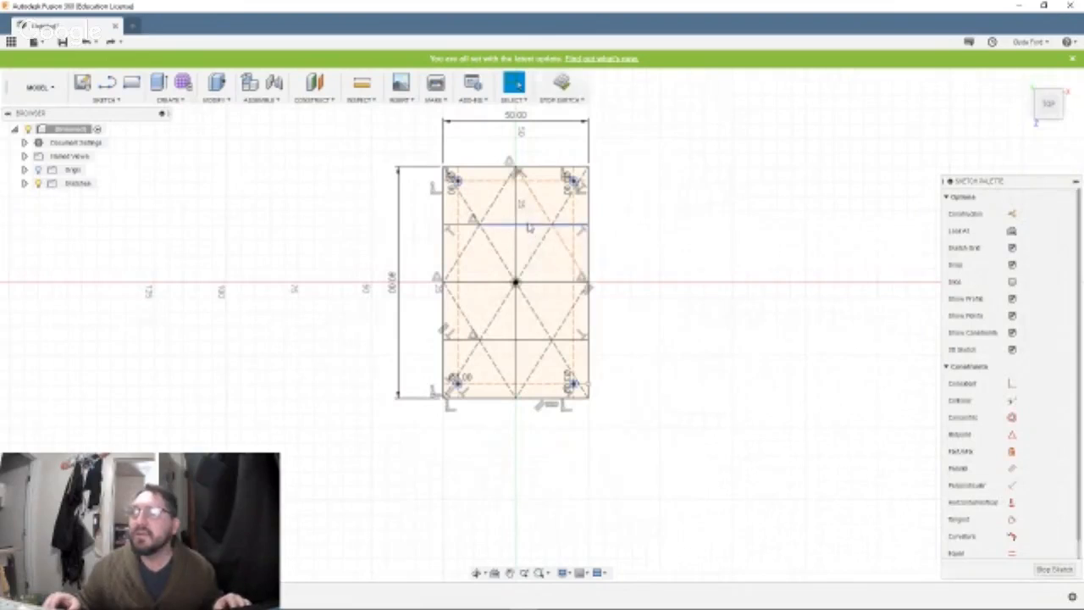
Convert the three horizontal dividing lines and the central vertical line of the rectangle to construction lines.
{"action": "left_click", "coordinate": [528, 226]}
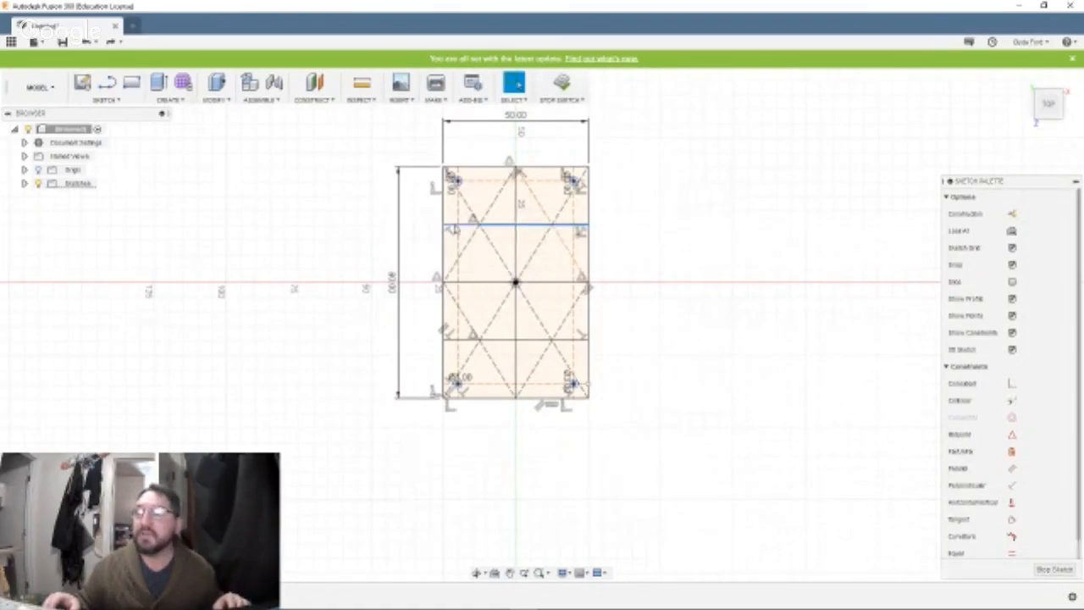
{"action": "left_click", "coordinate": [458, 283], "text": "ctrl"}
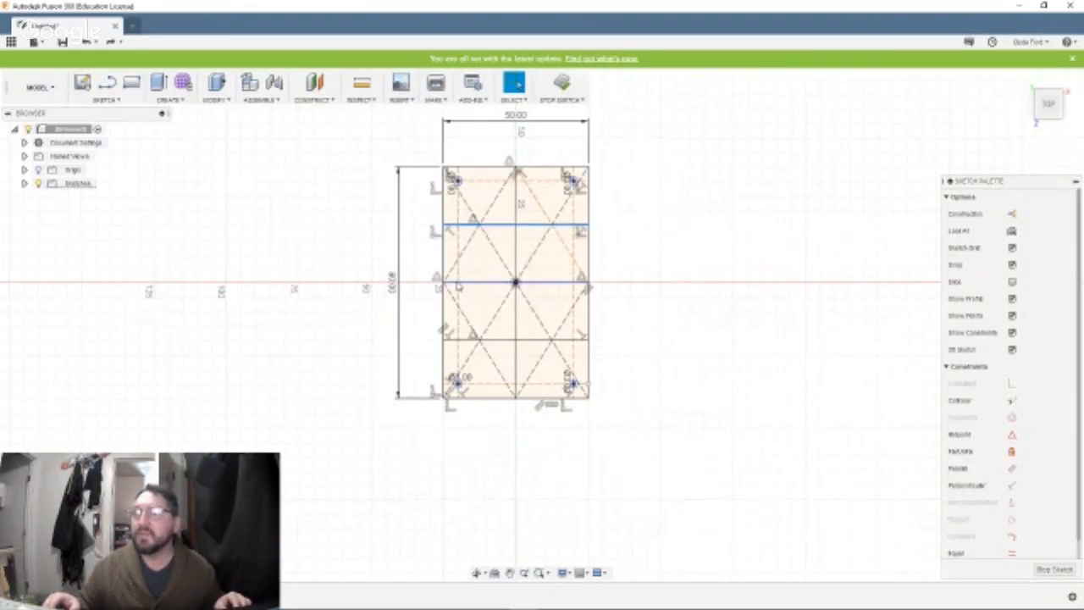
{"action": "left_click", "coordinate": [531, 284], "text": "ctrl"}
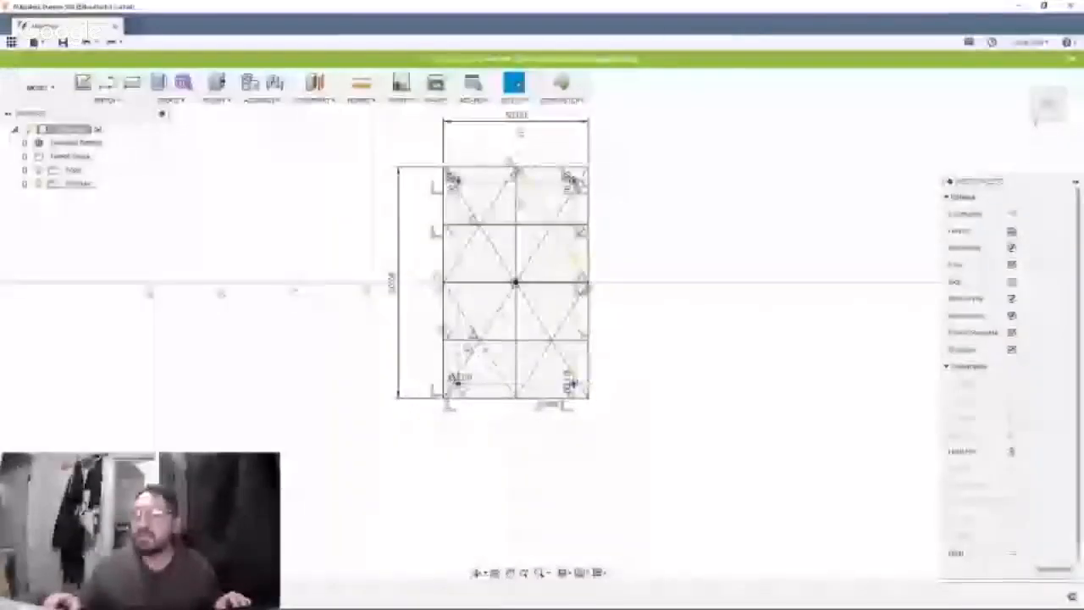
{"action": "left_click", "coordinate": [471, 340], "text": "ctrl"}
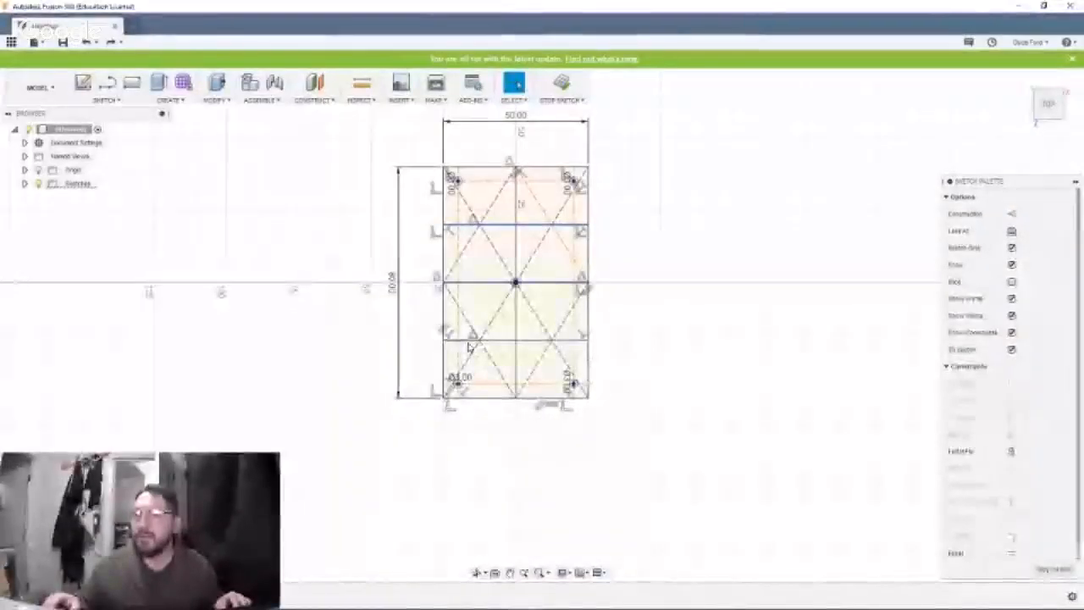
{"action": "left_click", "coordinate": [515, 340], "text": "ctrl"}
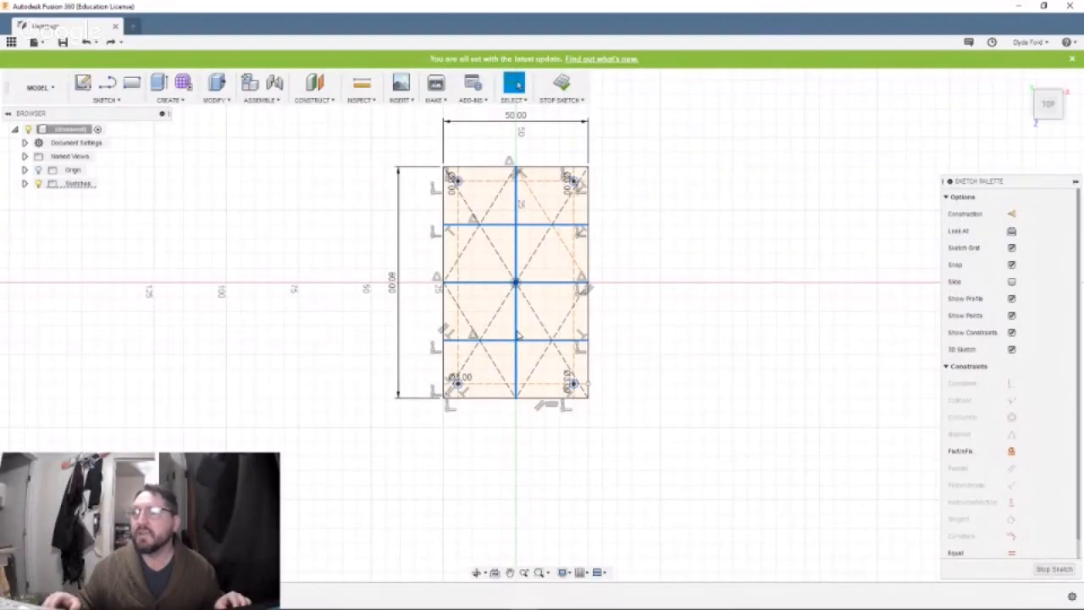
{"action": "left_click", "coordinate": [1013, 214]}
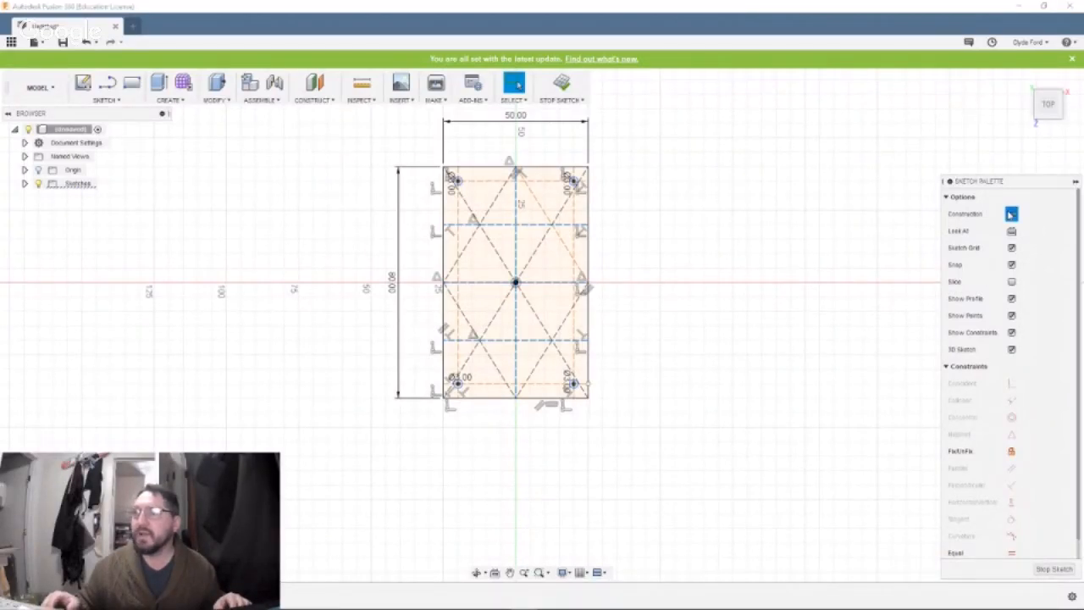
{"action": "left_click", "coordinate": [628, 269]}
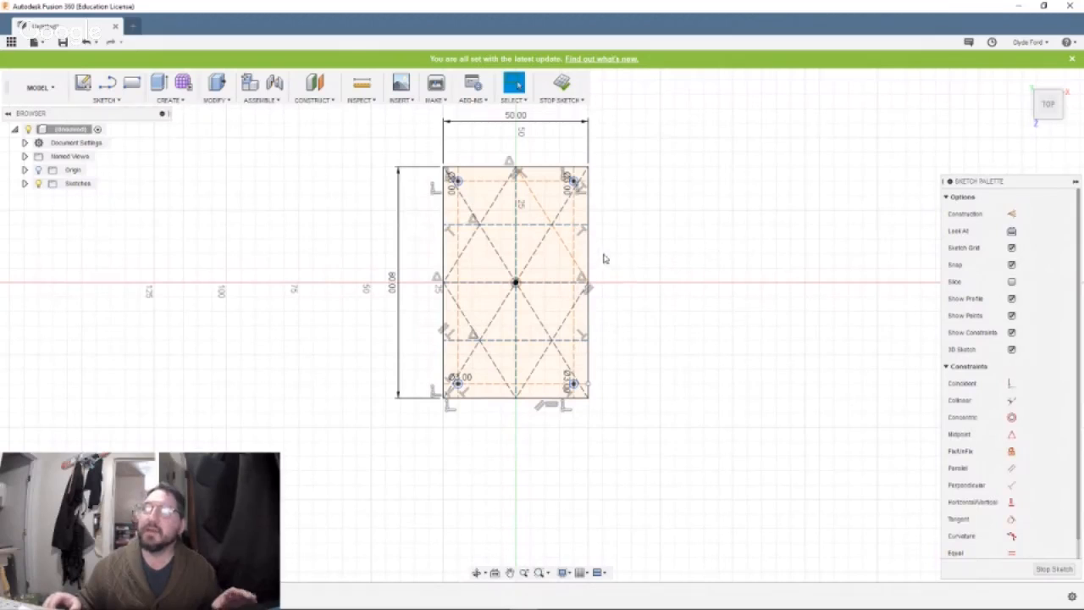
Finish the sketch and extrude the rectangular profile around the four corner circles 5 mm as a new body.
{"action": "left_click", "coordinate": [563, 88]}
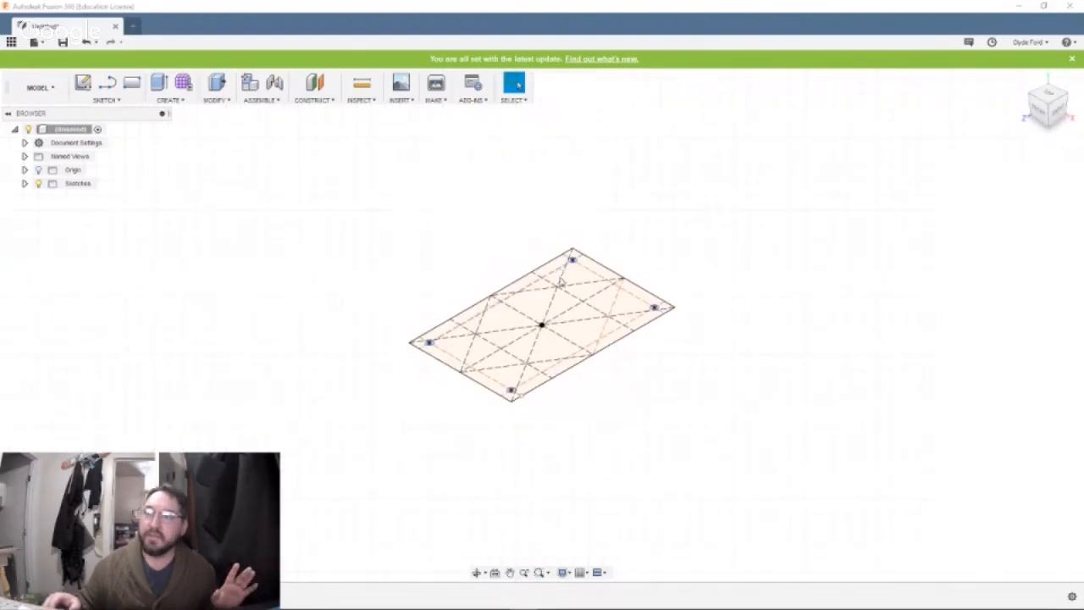
{"action": "left_click", "coordinate": [559, 313]}
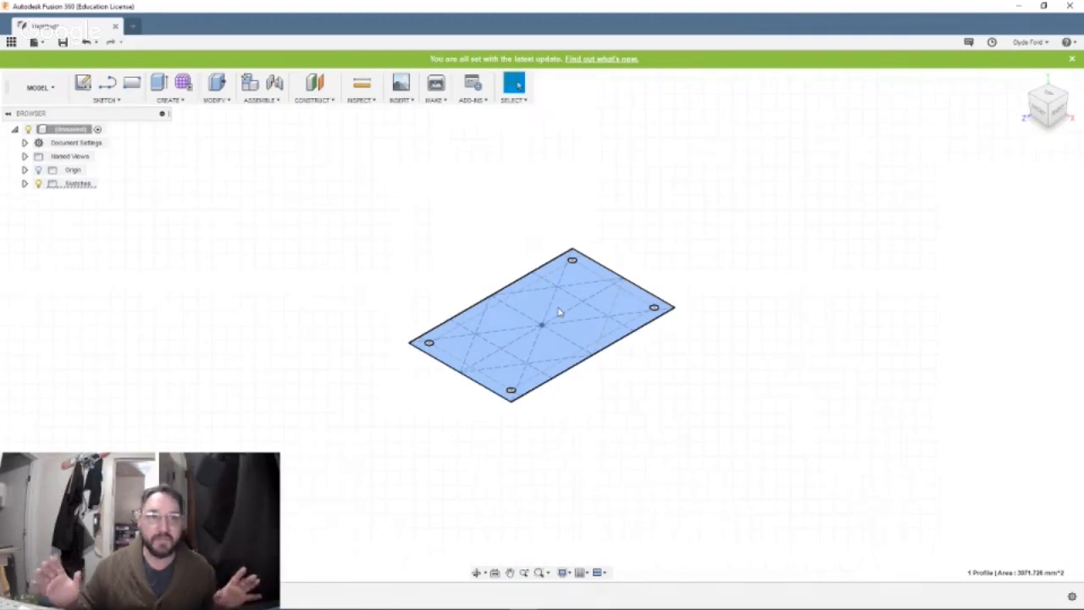
{"action": "left_click", "coordinate": [559, 312]}
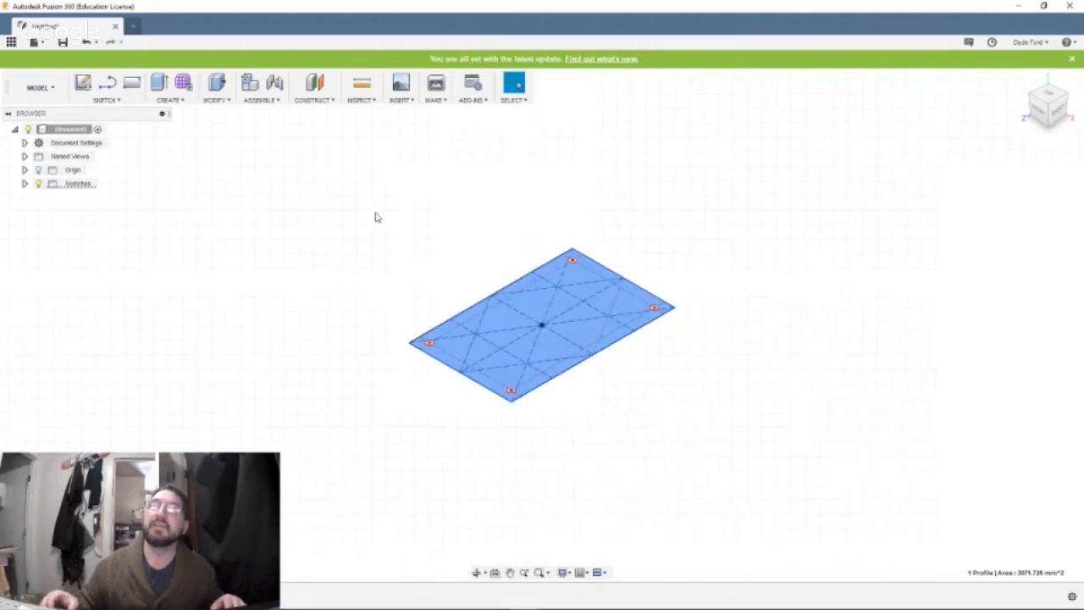
{"action": "left_click", "coordinate": [160, 83]}
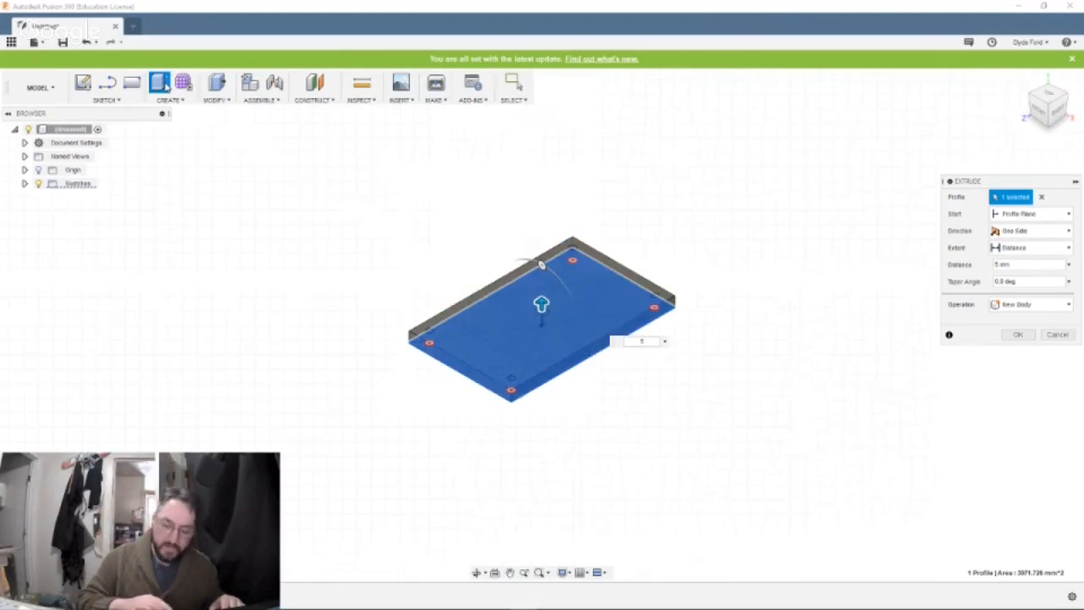
{"action": "key", "text": "Return"}
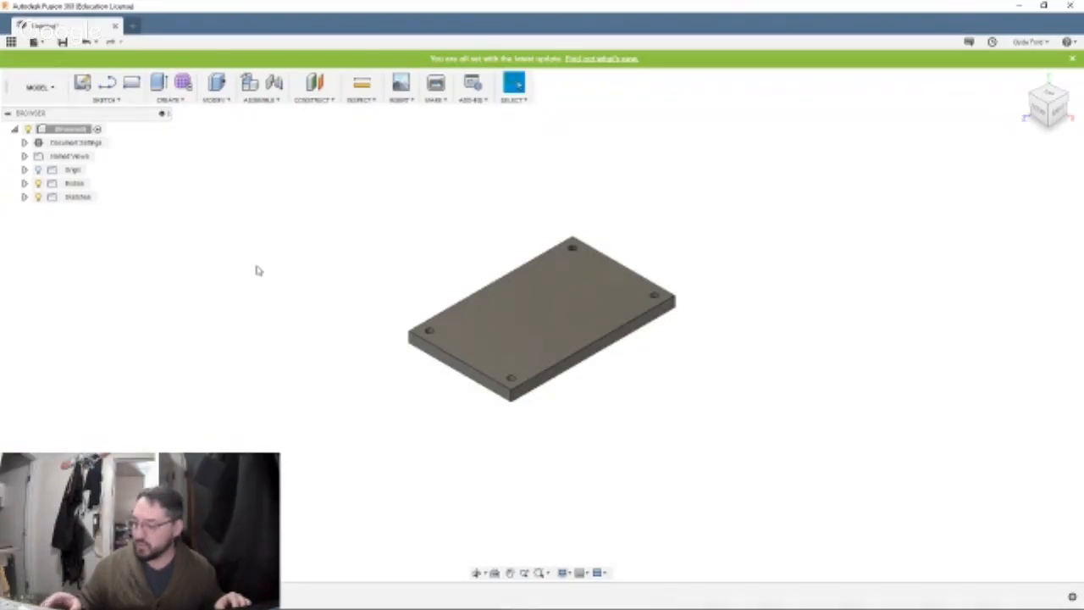
{"action": "left_click_drag", "start_coordinate": [258, 270], "coordinate": [321, 323]}
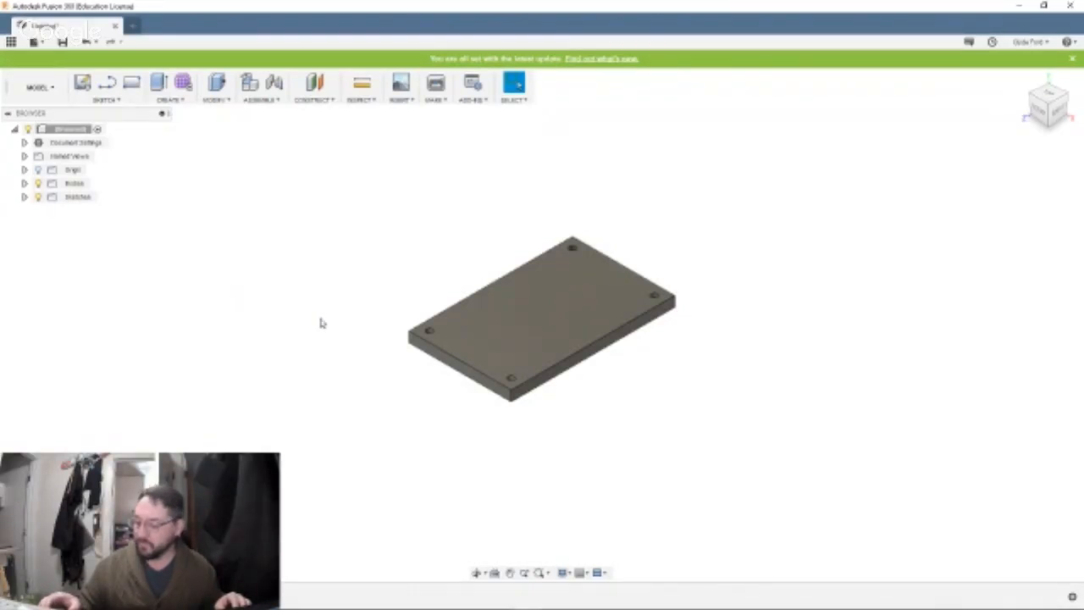
{"action": "middle_click_drag", "start_coordinate": [319, 318], "coordinate": [298, 334]}
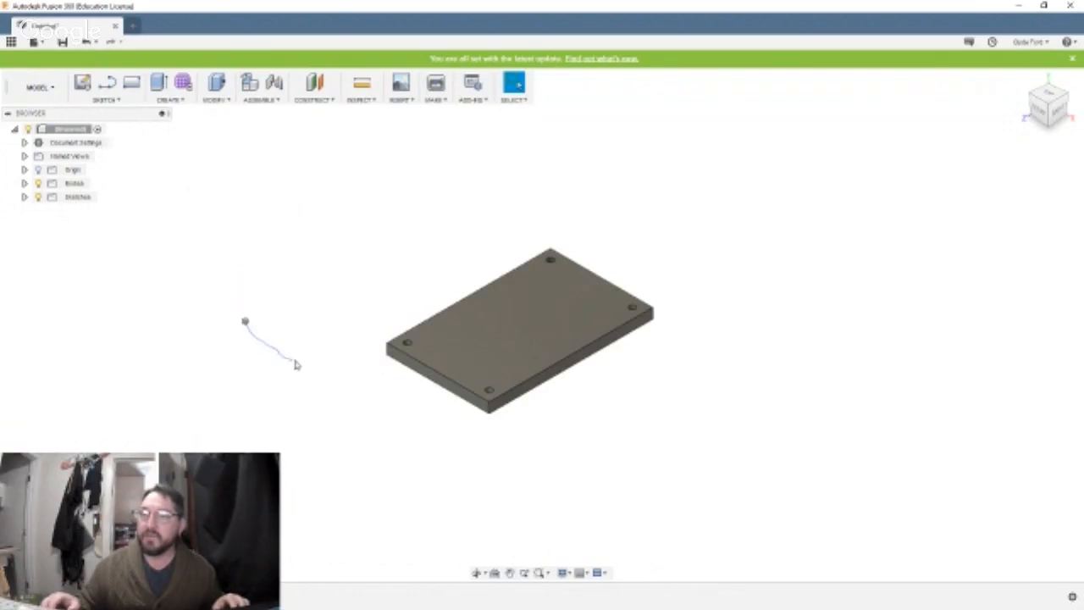
{"action": "middle_click_drag", "start_coordinate": [240, 267], "coordinate": [243, 315], "text": "shift"}
{"action": "key", "text": "Escape"}
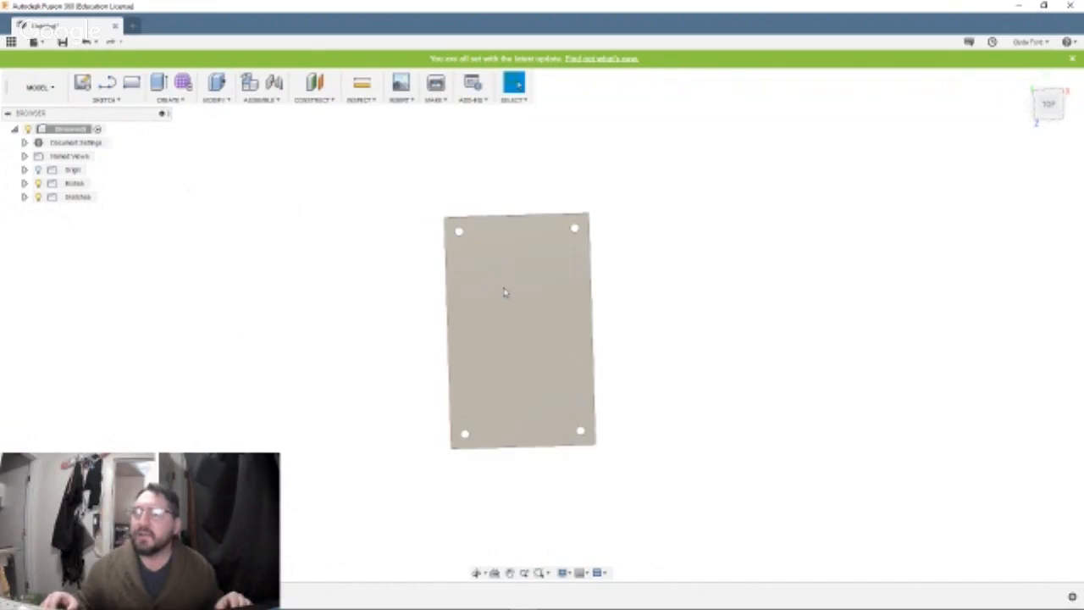
Make the plate's base sketch visible again so its construction lines show over the body.
{"action": "left_click", "coordinate": [505, 292]}
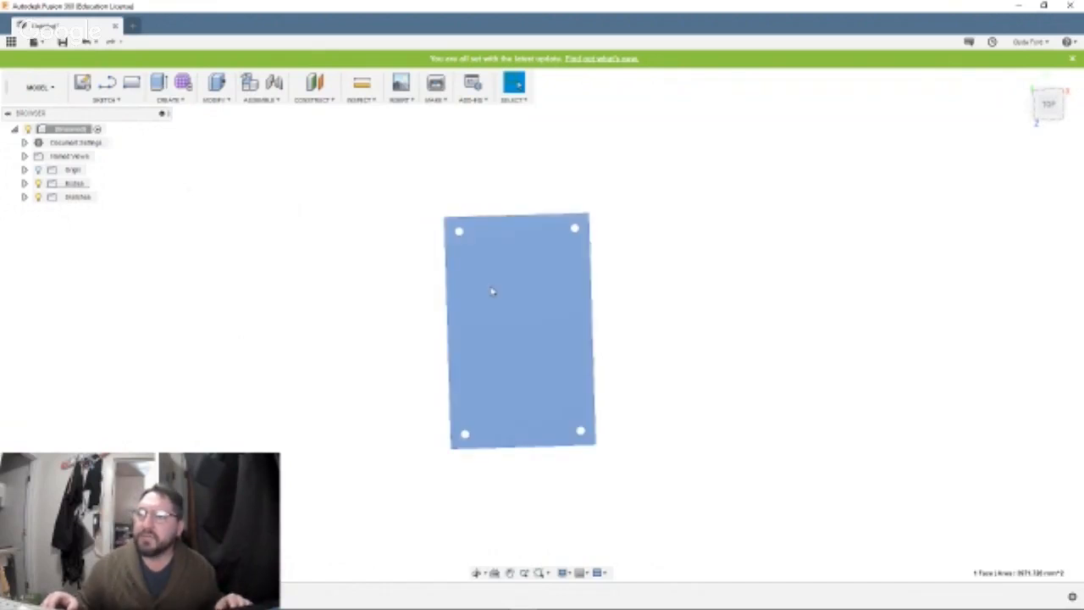
{"action": "left_click", "coordinate": [25, 198]}
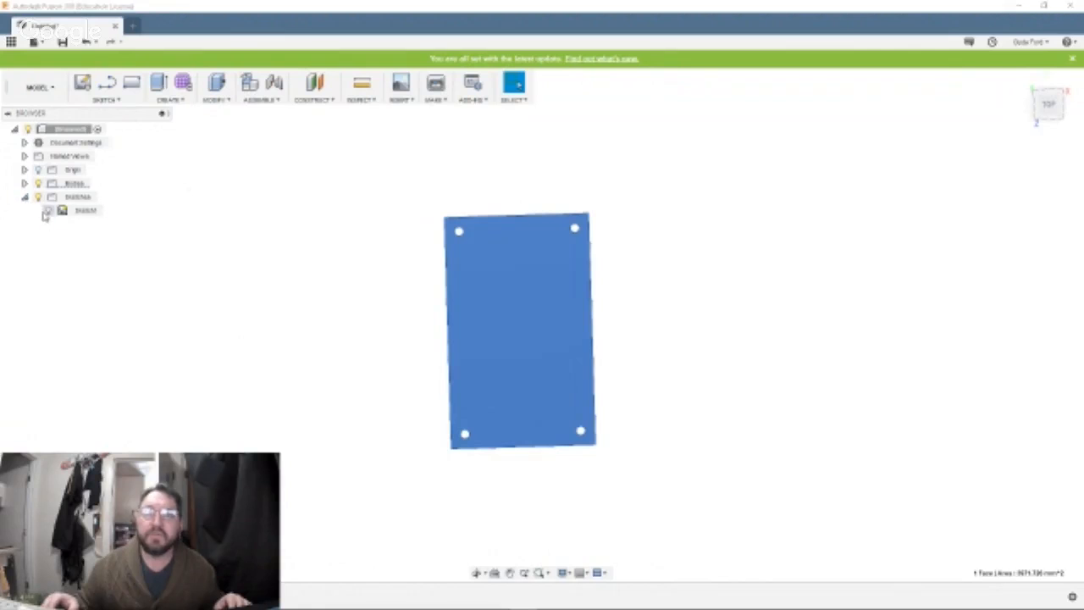
{"action": "left_click", "coordinate": [47, 211]}
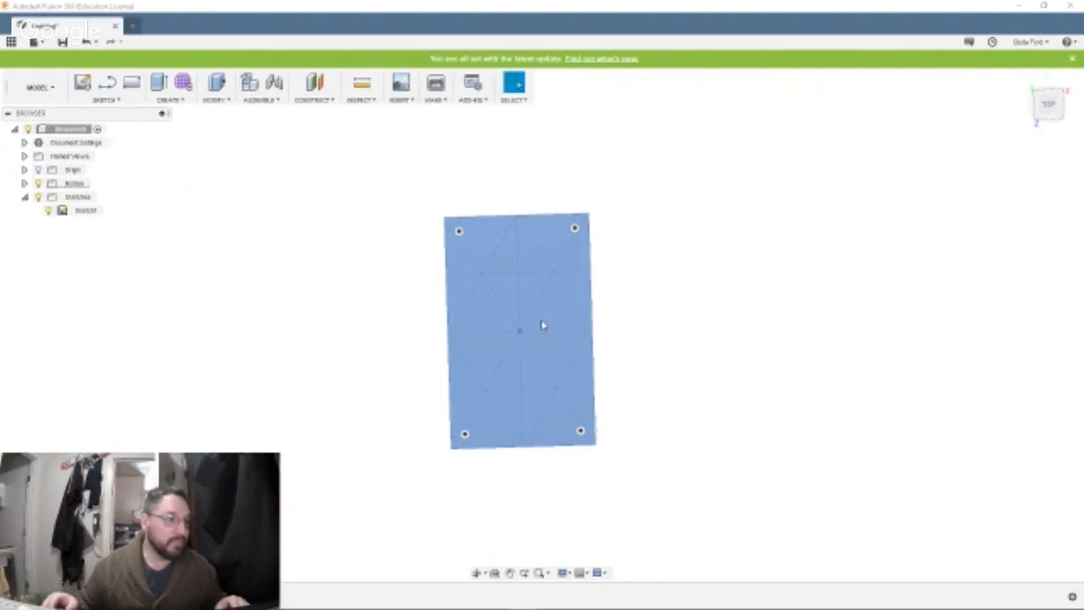
On the plate's top face, sketch a center rectangle 16 mm wide and 8.2 mm high, centred where the upper horizontal and central vertical construction lines cross.
{"action": "left_click", "coordinate": [539, 328]}
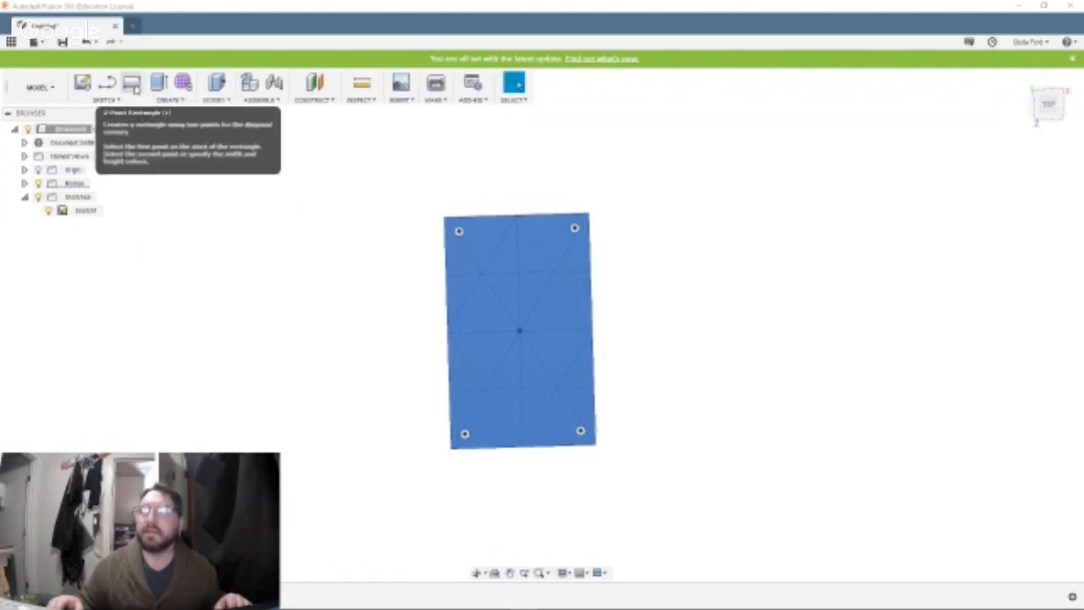
{"action": "left_click", "coordinate": [135, 91]}
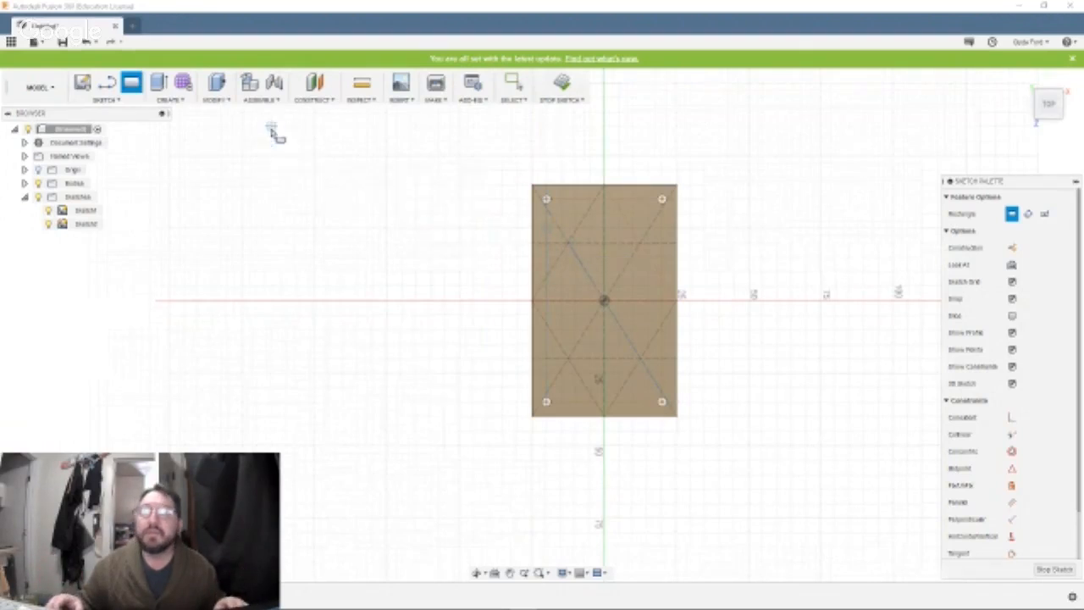
{"action": "left_click", "coordinate": [107, 100]}
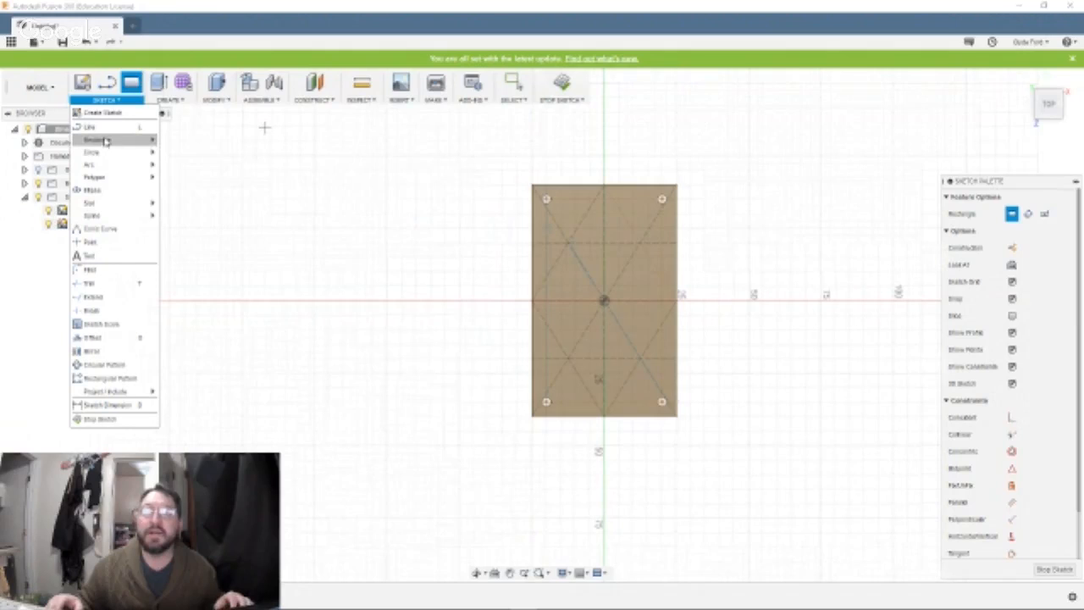
{"action": "mouse_move", "coordinate": [105, 141]}
{"action": "left_click", "coordinate": [183, 171]}
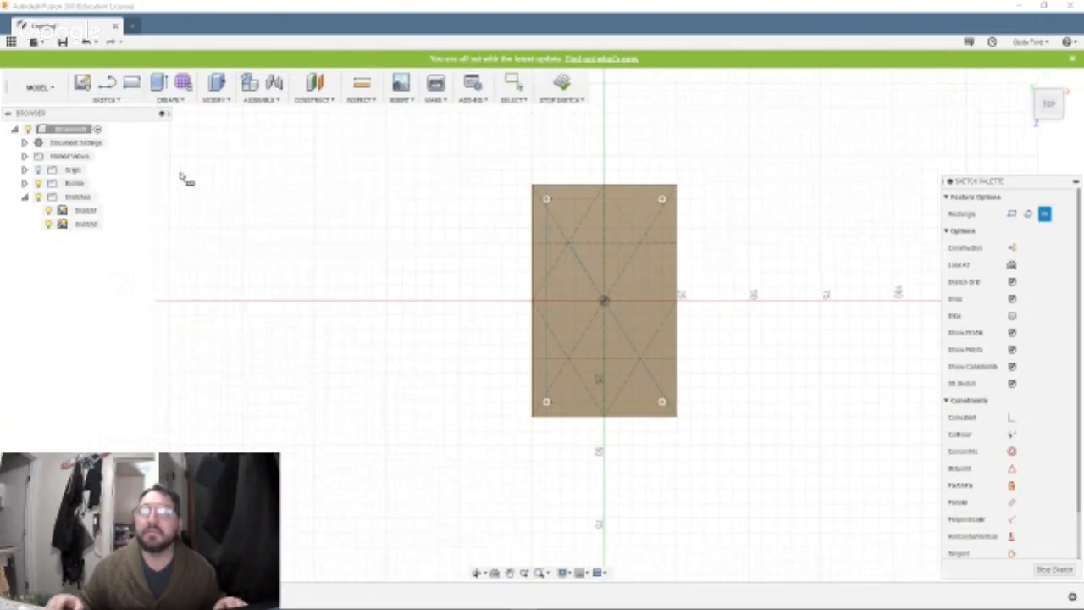
{"action": "left_click", "coordinate": [604, 244]}
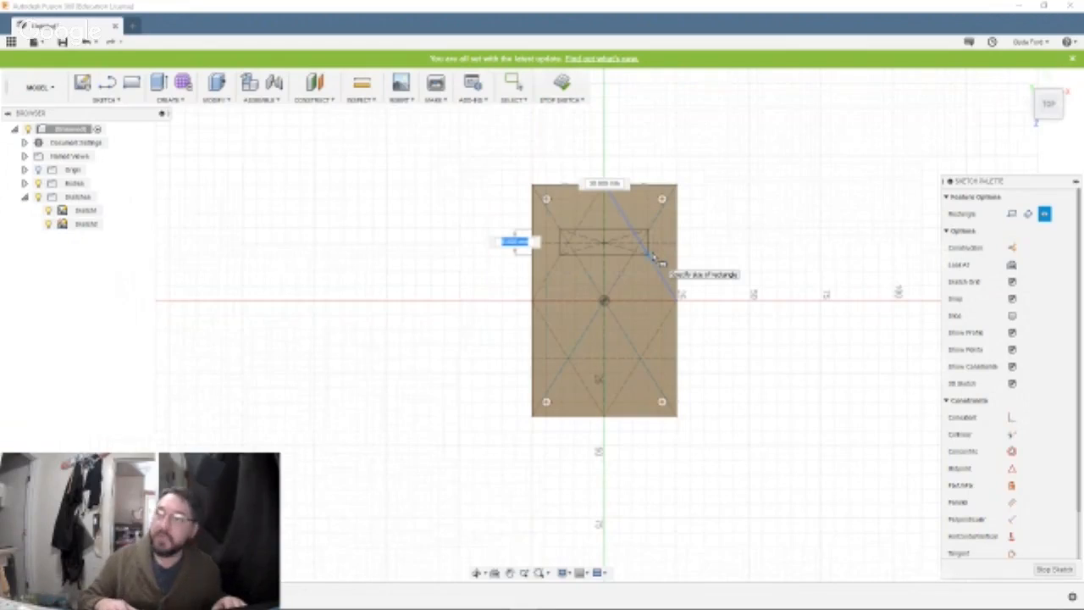
{"action": "key", "text": "BackSpace"}
{"action": "type", "text": "8.2"}
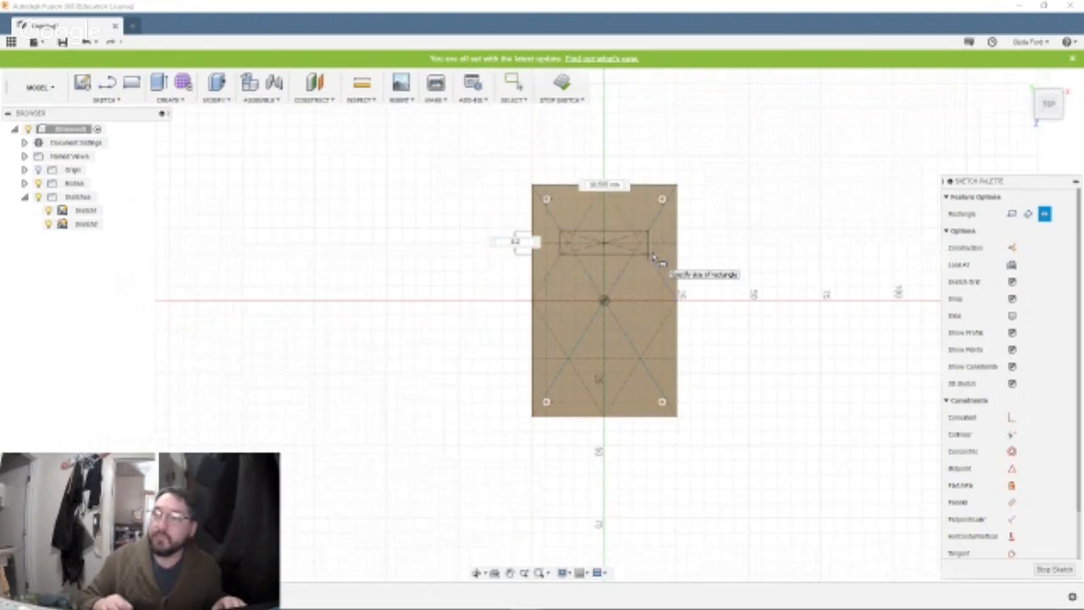
{"action": "key", "text": "Tab"}
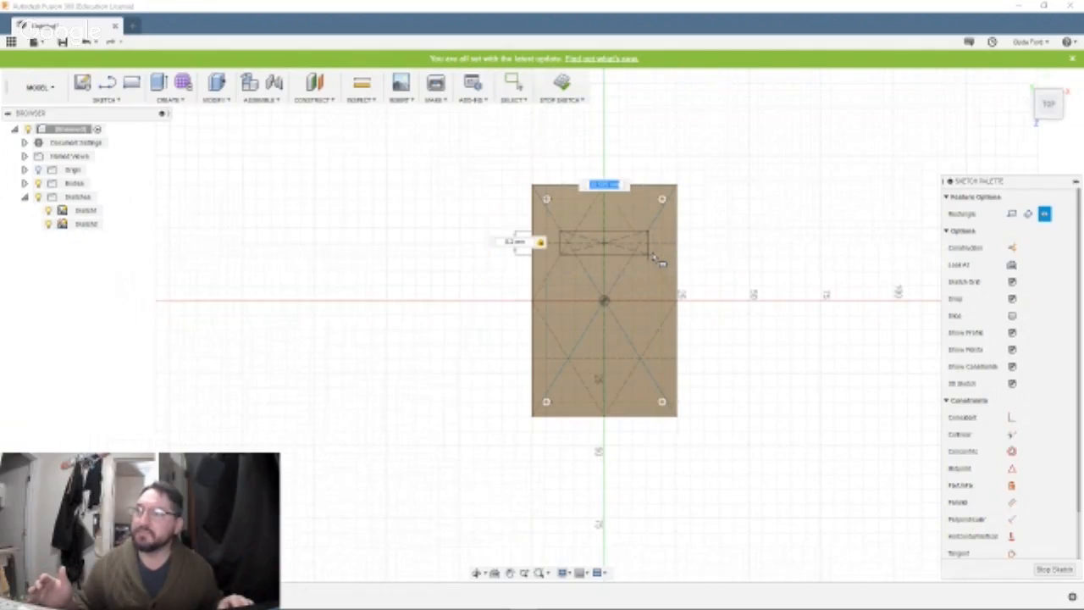
{"action": "type", "text": "8.2"}
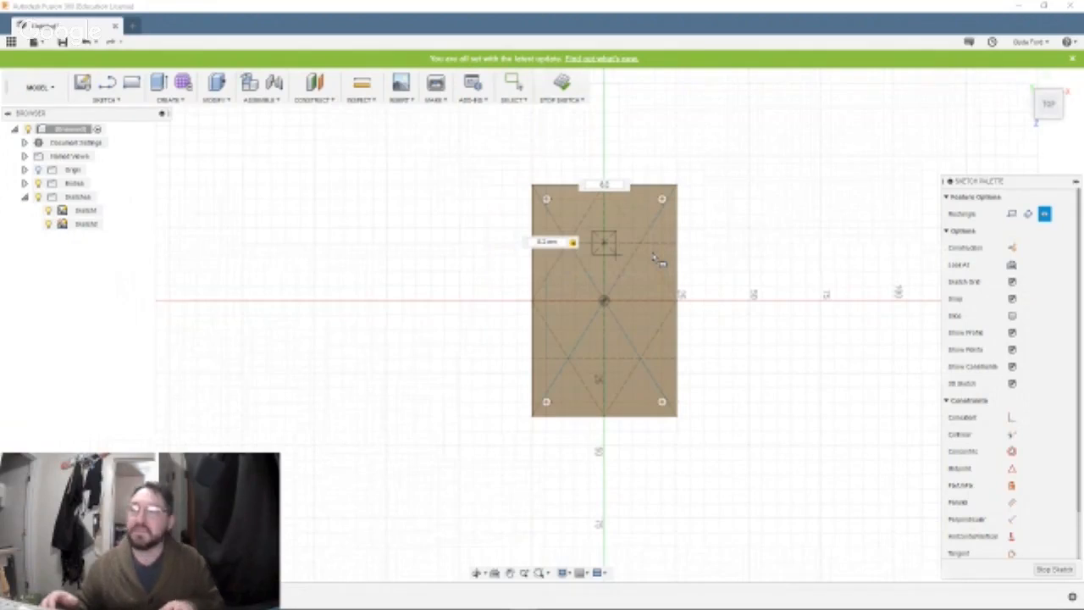
{"action": "key", "text": "BackSpace"}
{"action": "key", "text": "BackSpace"}
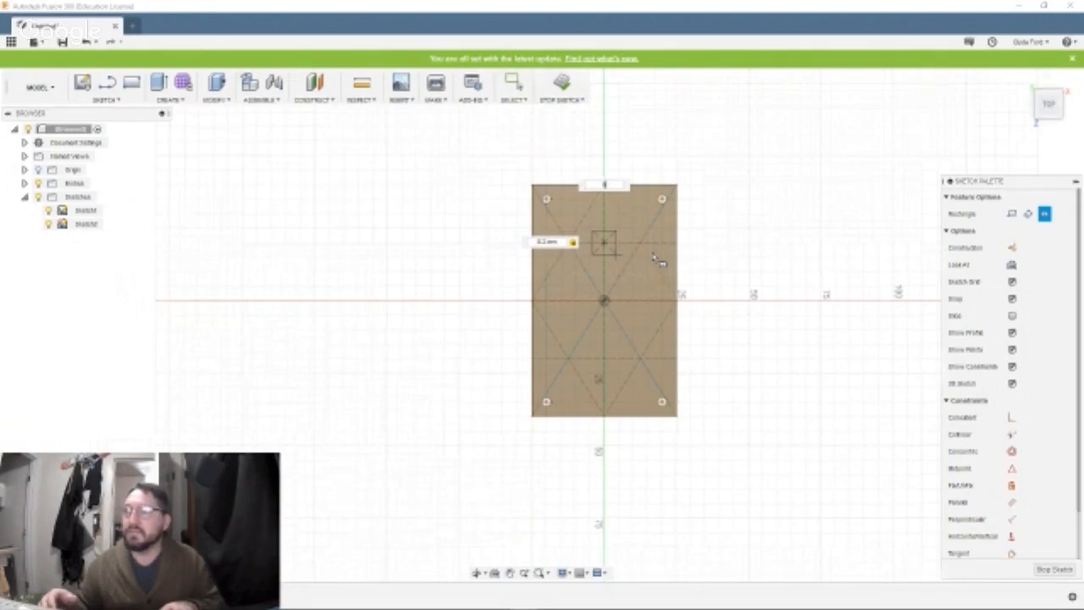
{"action": "type", "text": "16"}
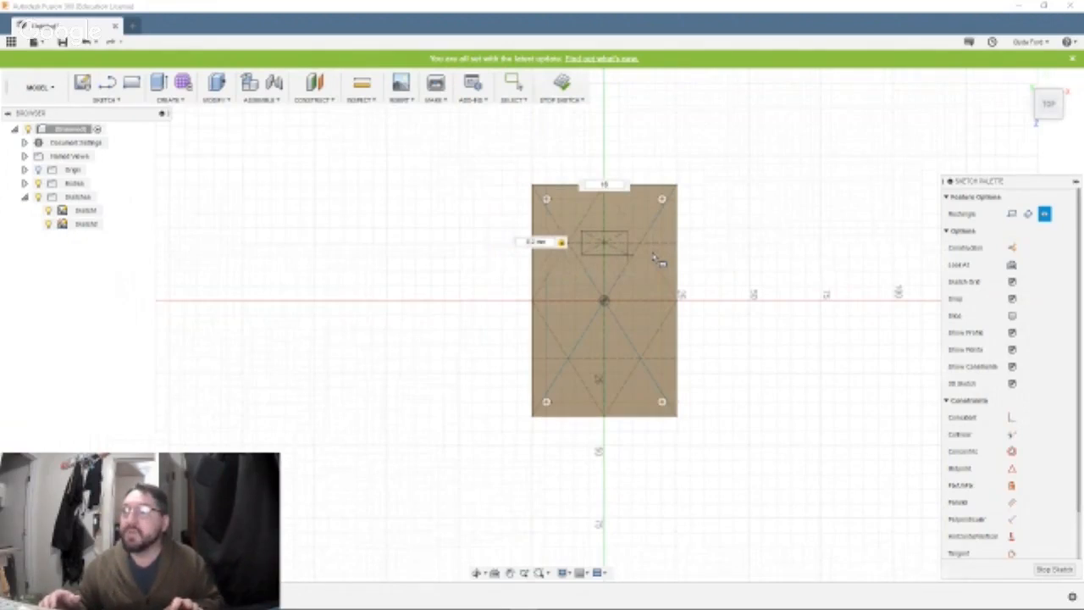
{"action": "key", "text": "Return"}
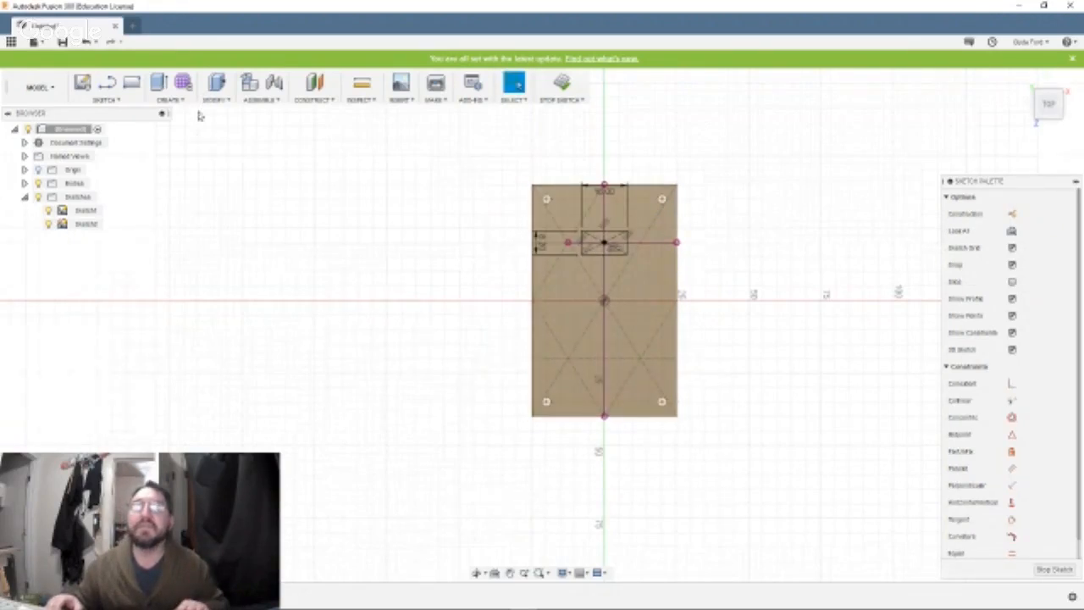
{"action": "left_click", "coordinate": [131, 82]}
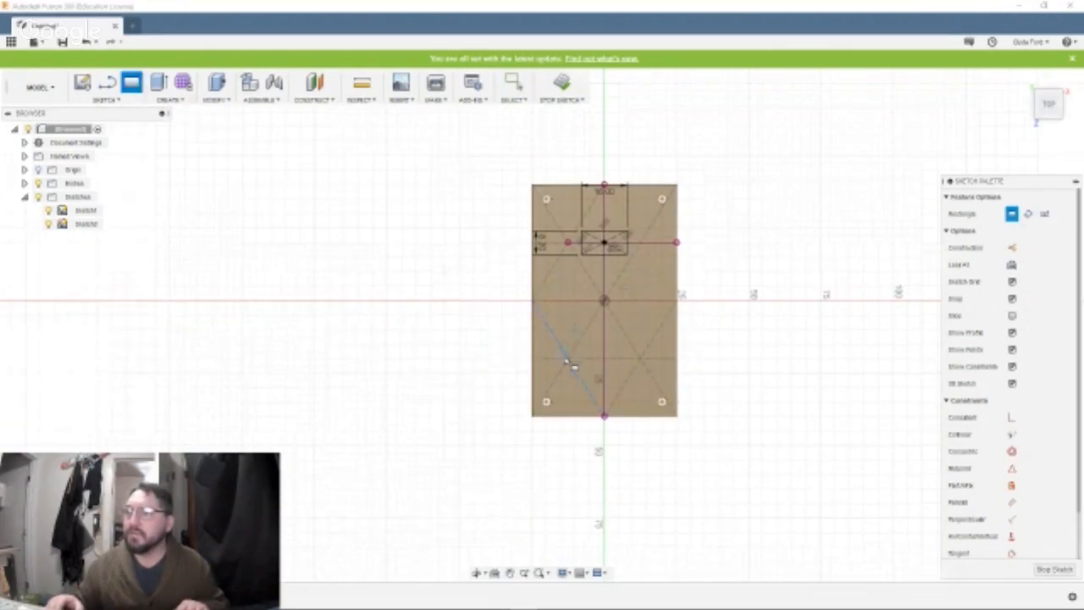
{"action": "left_click", "coordinate": [604, 359]}
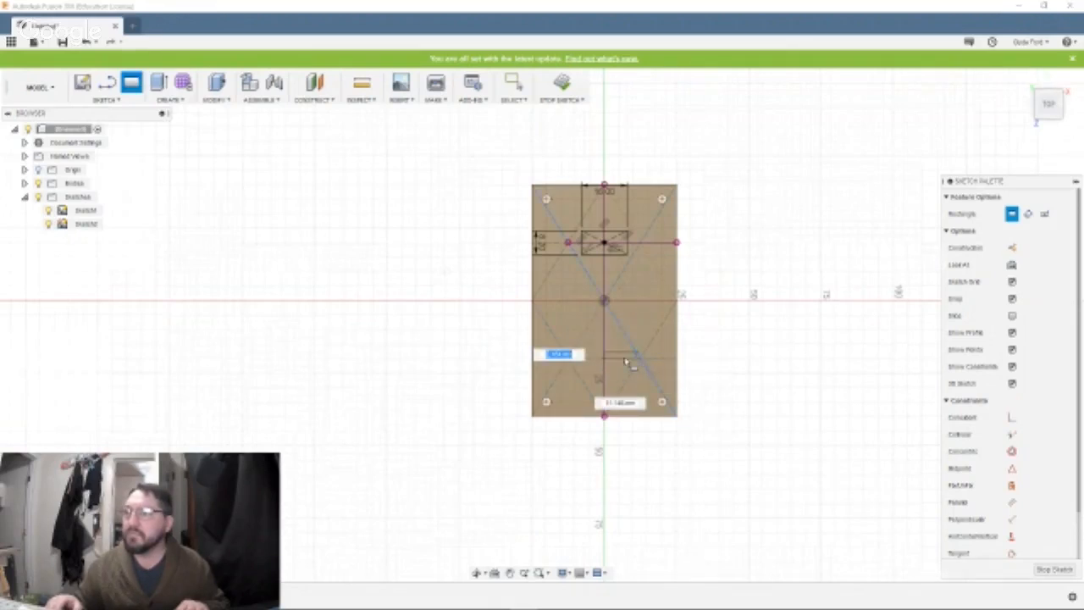
{"action": "left_click", "coordinate": [622, 362]}
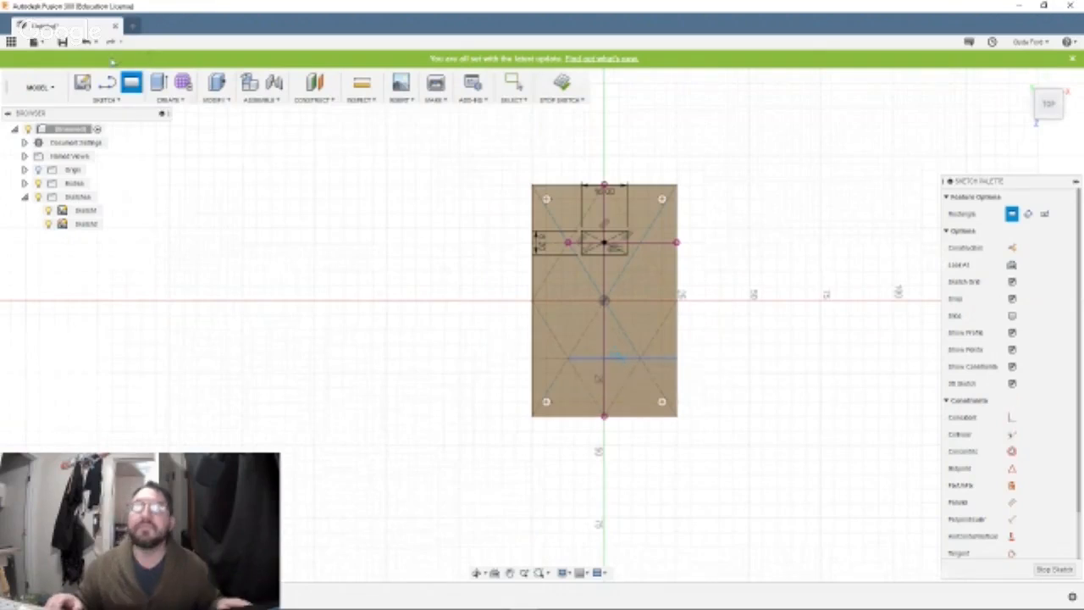
{"action": "key", "text": "Escape"}
Draw a second 16 by 8.2 mm center rectangle at the crossing of the lower horizontal and central vertical construction lines, and finish the sketch.
{"action": "left_click", "coordinate": [110, 100]}
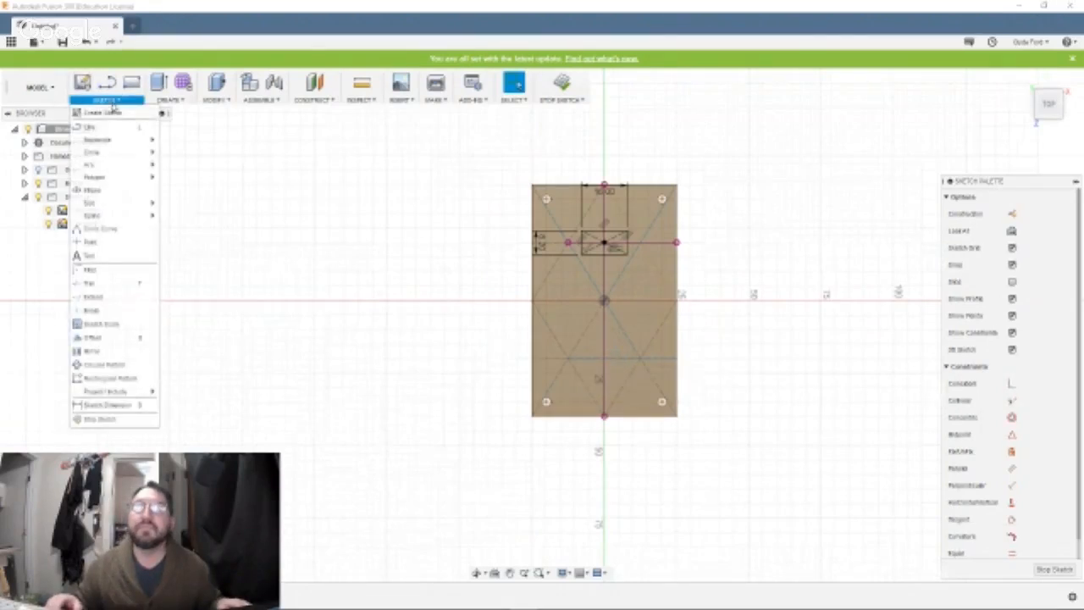
{"action": "mouse_move", "coordinate": [135, 139]}
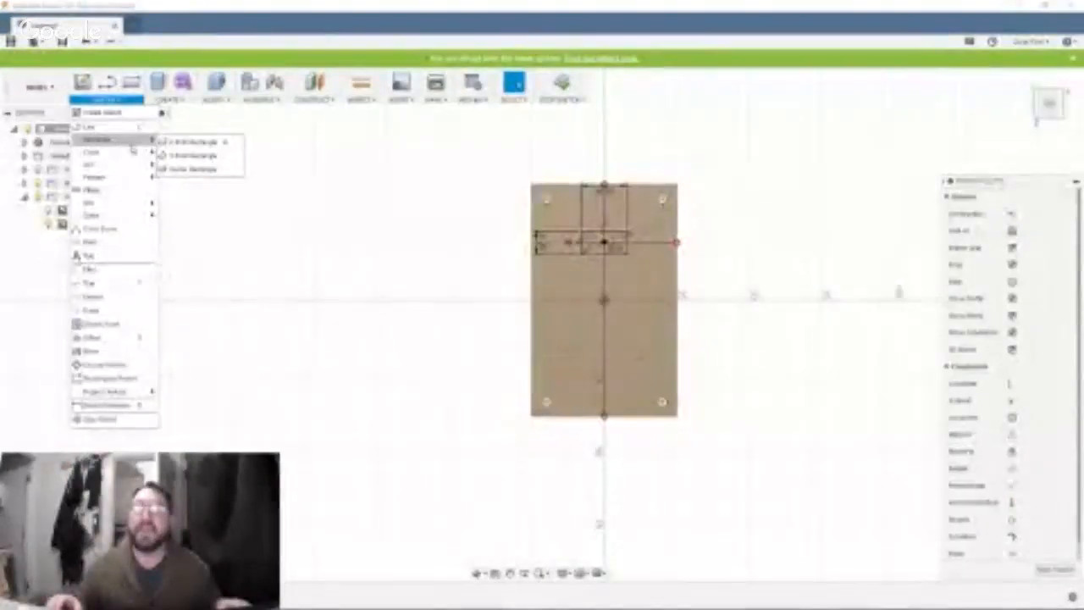
{"action": "left_click", "coordinate": [169, 170]}
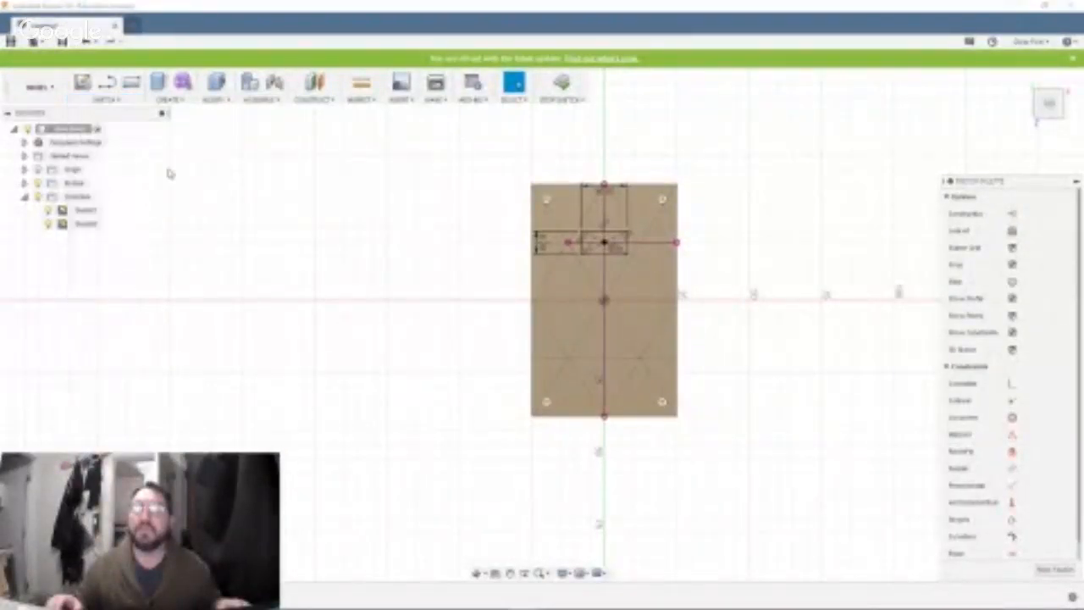
{"action": "left_click", "coordinate": [604, 358]}
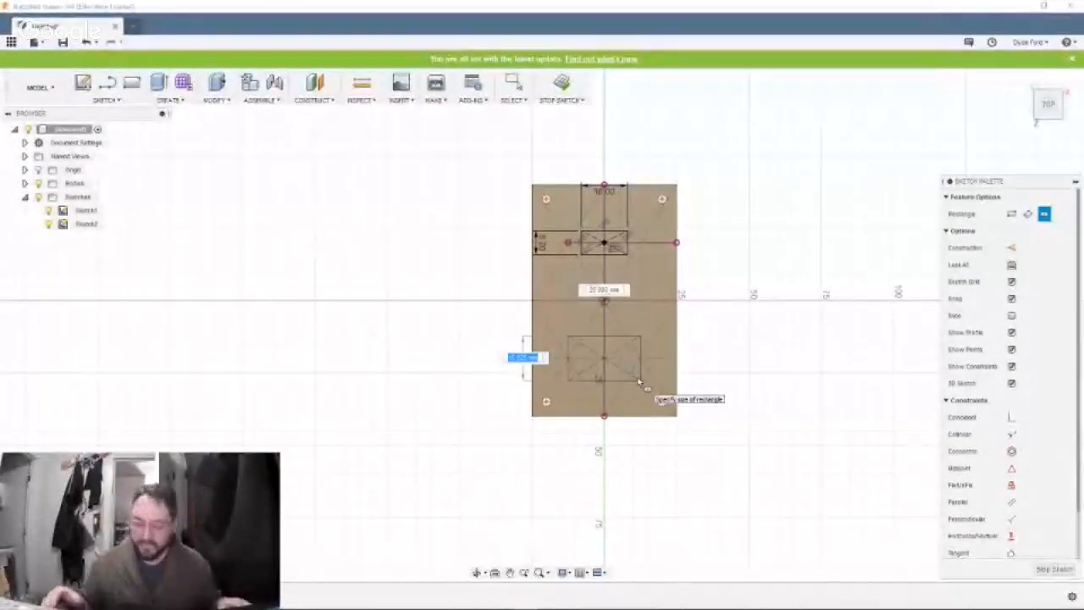
{"action": "type", "text": "8.2"}
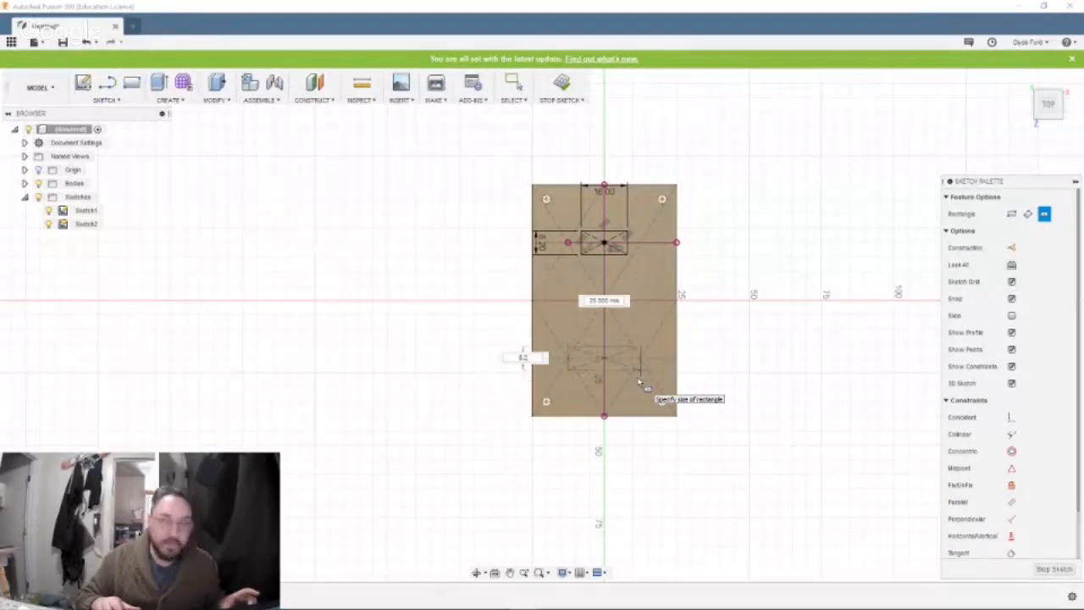
{"action": "key", "text": "Tab"}
{"action": "type", "text": "16"}
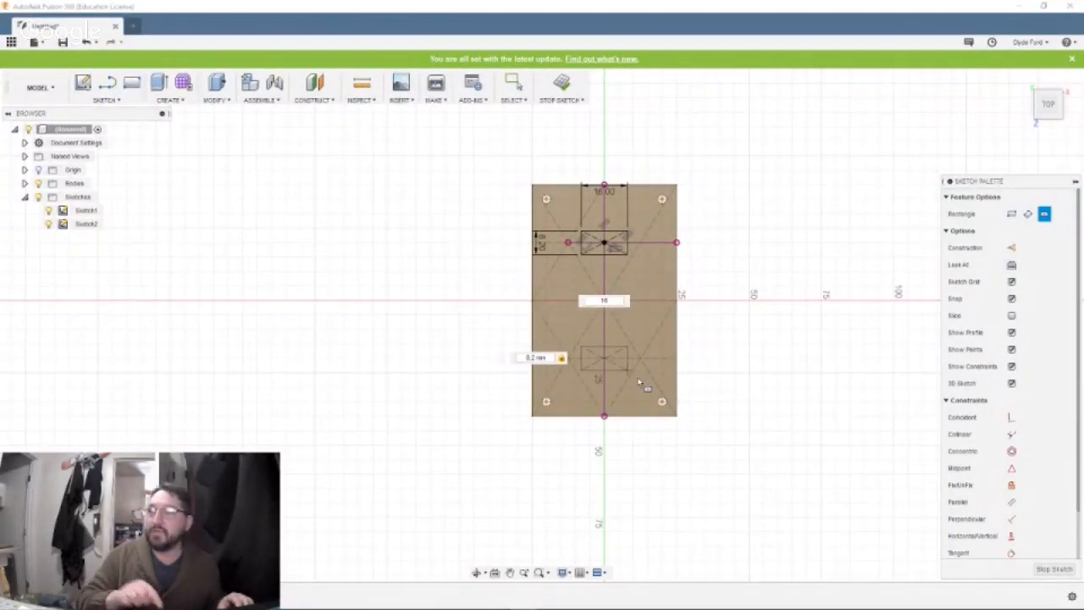
{"action": "key", "text": "Return"}
{"action": "key", "text": "Escape"}
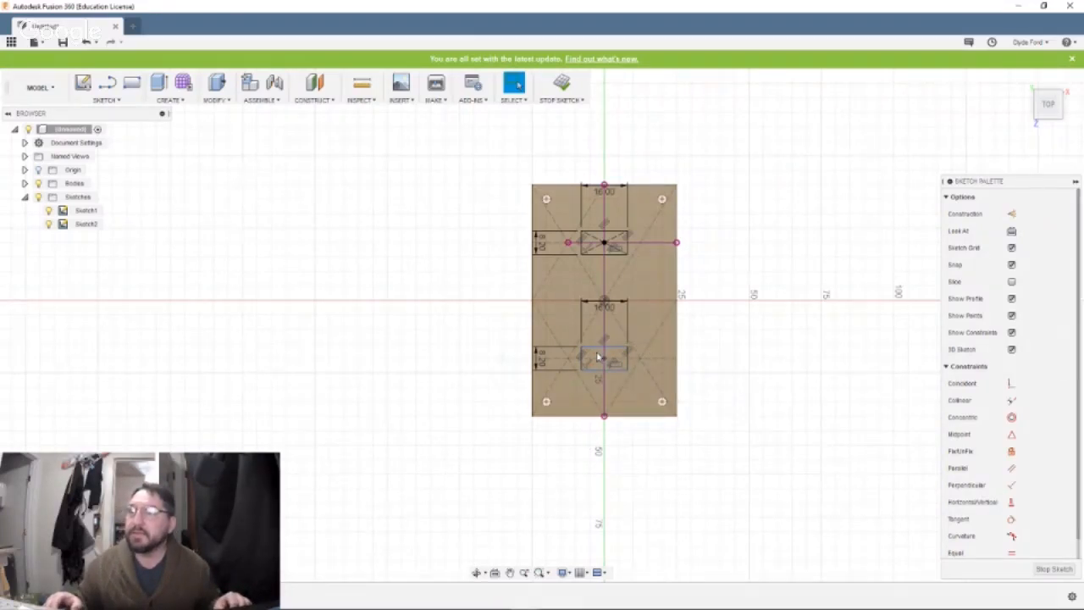
{"action": "left_click", "coordinate": [562, 86]}
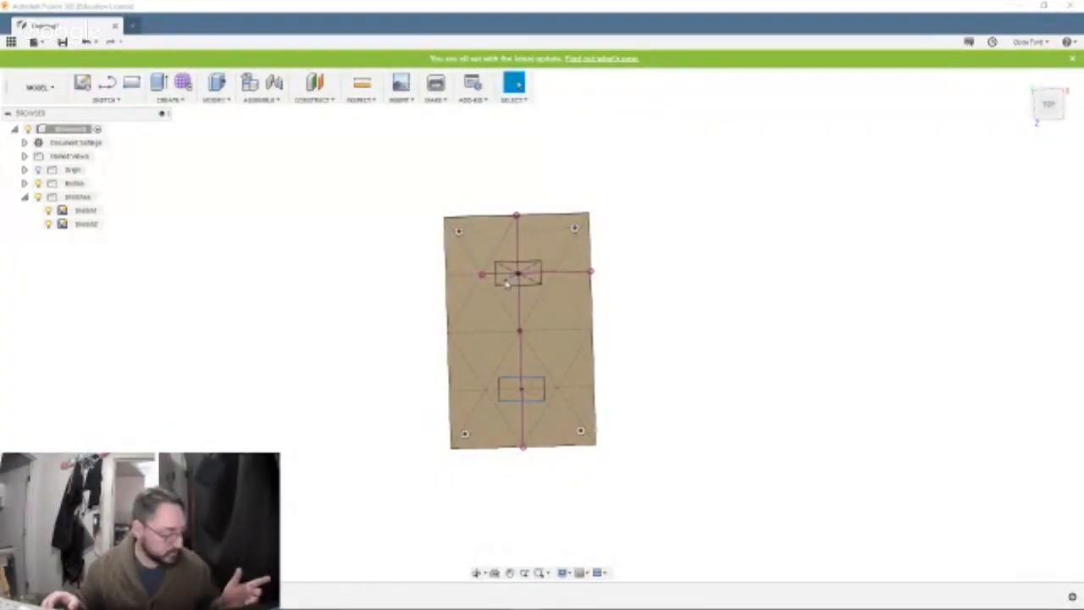
Extrude all the profile parts of both rectangles -7 mm as a cut through the plate.
{"action": "scroll", "coordinate": [506, 285], "scroll_direction": "down", "scroll_amount": 3}
{"action": "scroll", "coordinate": [506, 284], "scroll_direction": "up", "scroll_amount": 10}
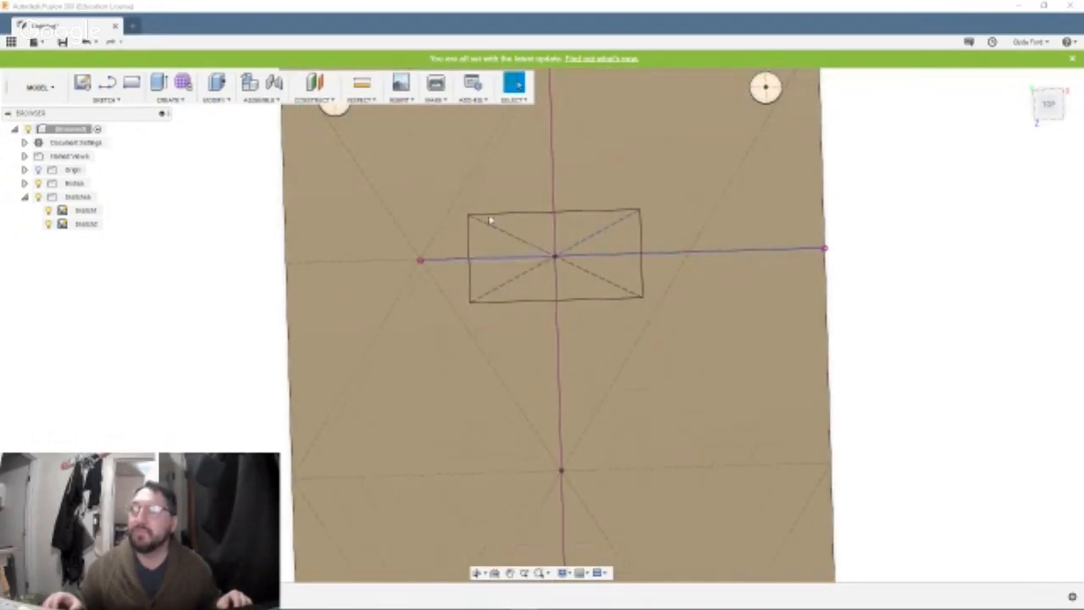
{"action": "left_click", "coordinate": [488, 238]}
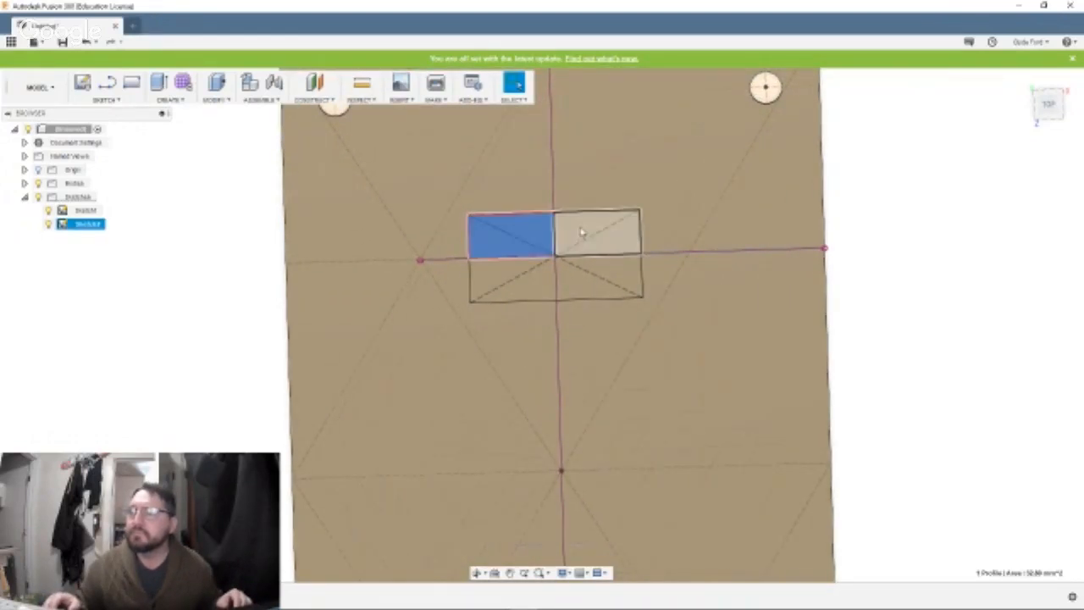
{"action": "left_click", "coordinate": [582, 236], "text": "shift"}
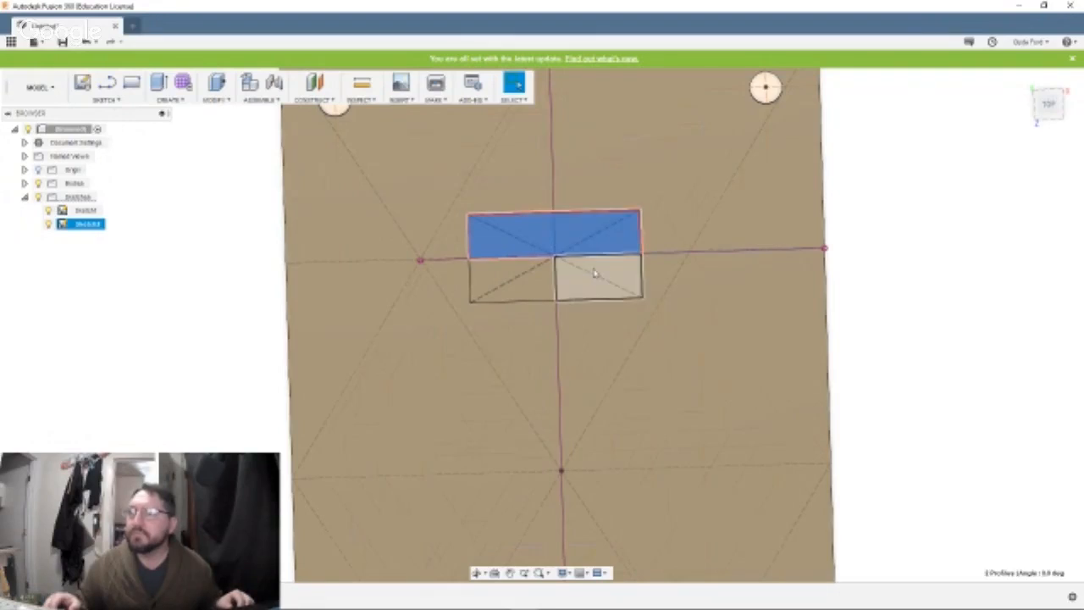
{"action": "left_click", "coordinate": [573, 283], "text": "shift"}
{"action": "left_click", "coordinate": [546, 288], "text": "shift"}
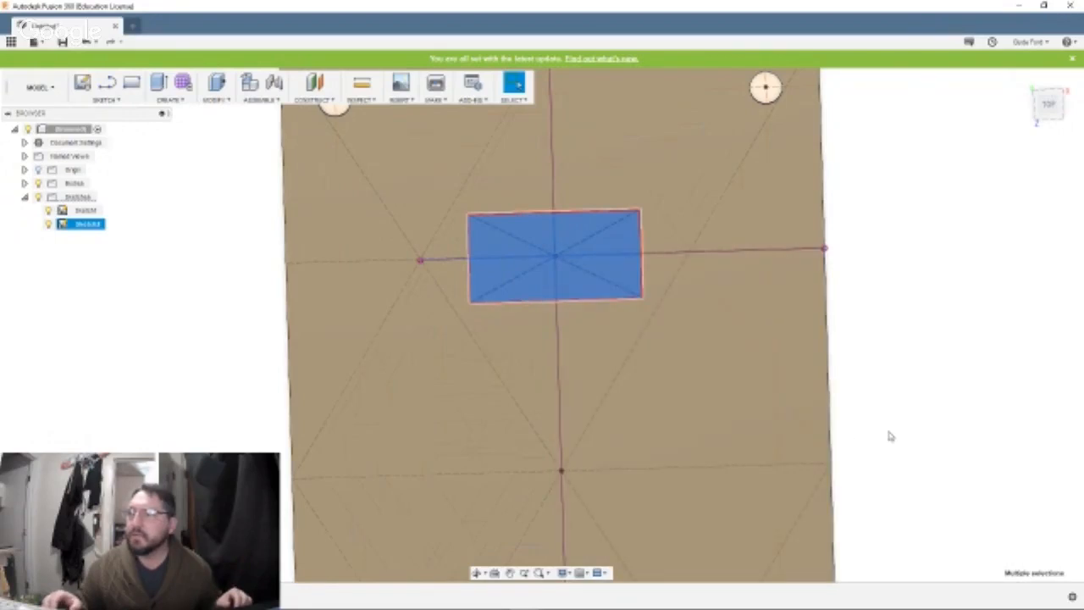
{"action": "mouse_move", "coordinate": [886, 425]}
{"action": "middle_mouse_down"}
{"action": "mouse_move", "coordinate": [900, 262]}
{"action": "mouse_move", "coordinate": [890, 203]}
{"action": "middle_mouse_up"}
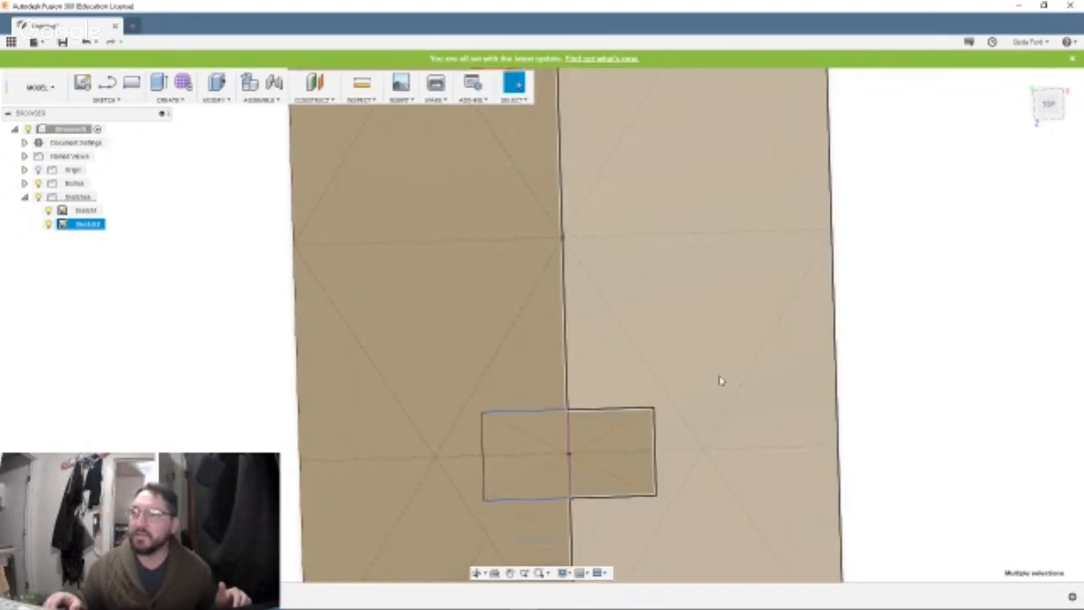
{"action": "left_click", "coordinate": [555, 435]}
{"action": "left_click", "coordinate": [600, 429], "text": "shift"}
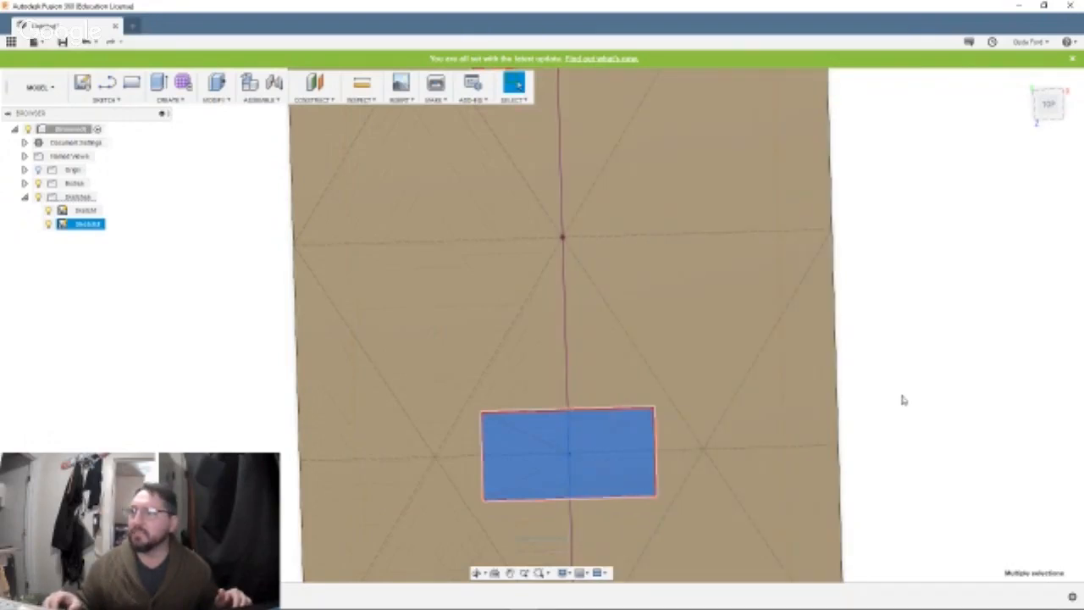
{"action": "scroll", "coordinate": [904, 400], "scroll_direction": "up", "scroll_amount": 2}
{"action": "scroll", "coordinate": [904, 399], "scroll_direction": "down", "scroll_amount": 4}
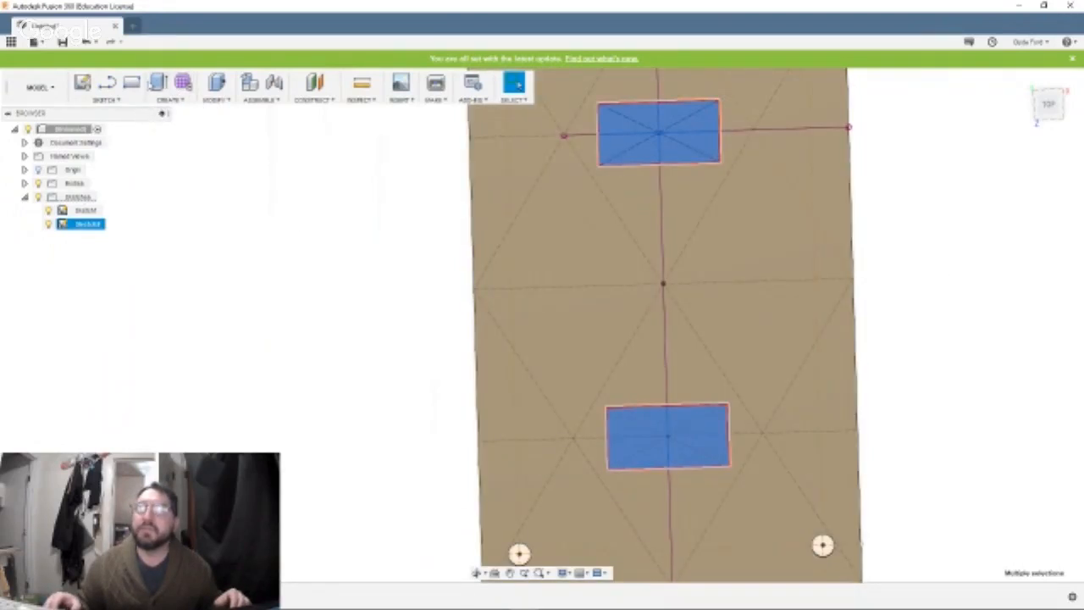
{"action": "left_click", "coordinate": [159, 83]}
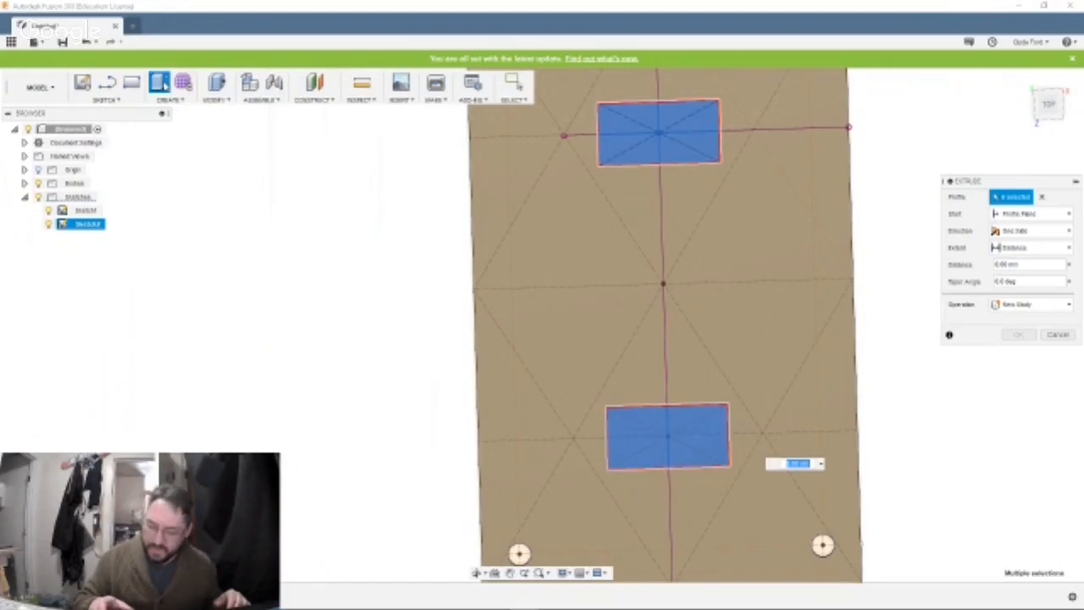
{"action": "key", "text": "BackSpace"}
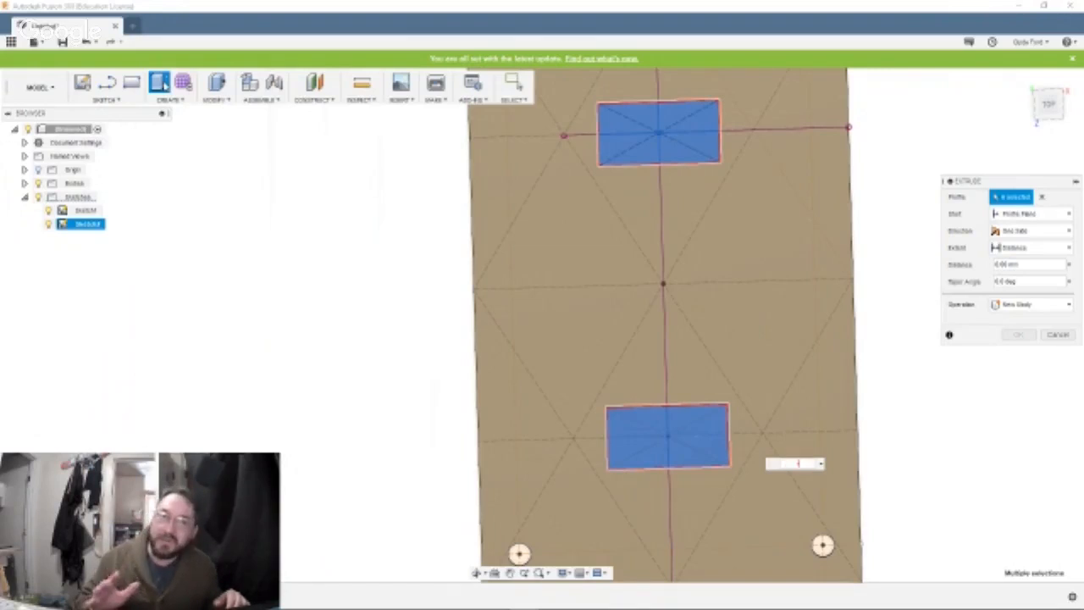
{"action": "type", "text": "1"}
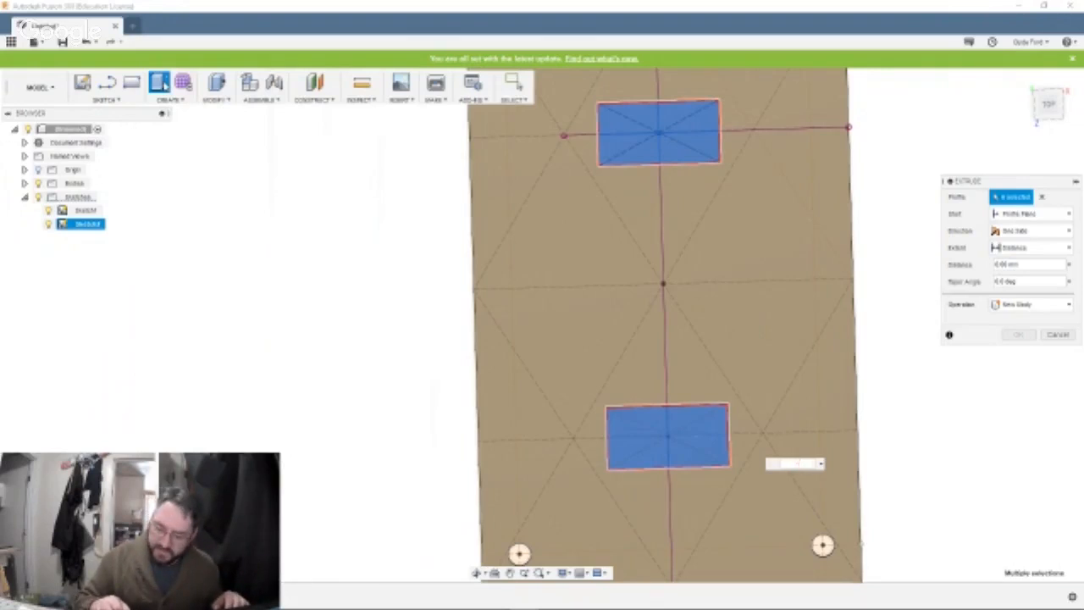
{"action": "type", "text": "-7"}
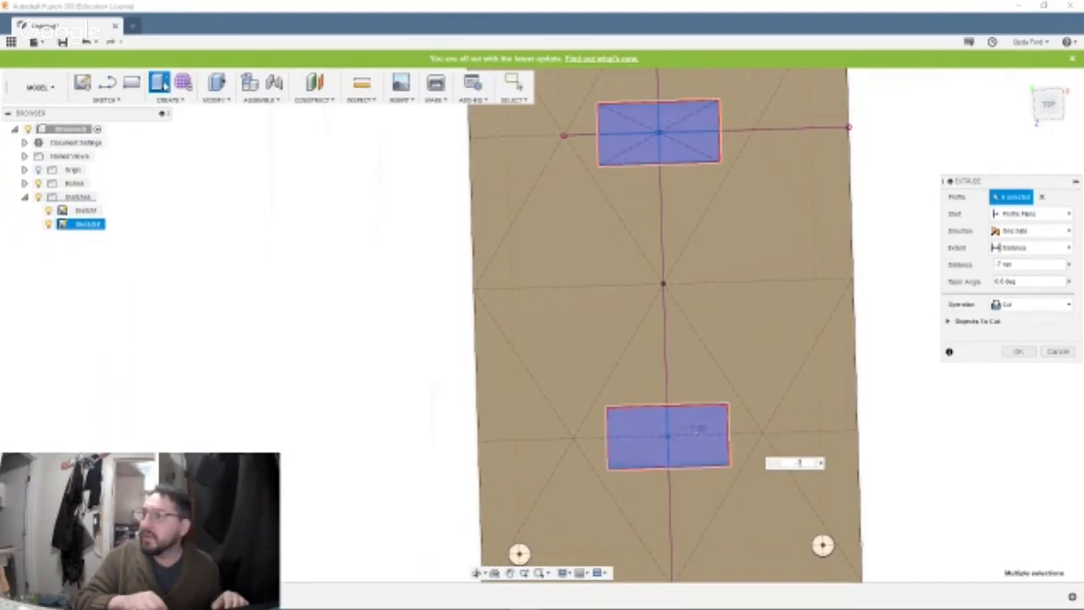
{"action": "key", "text": "Return"}
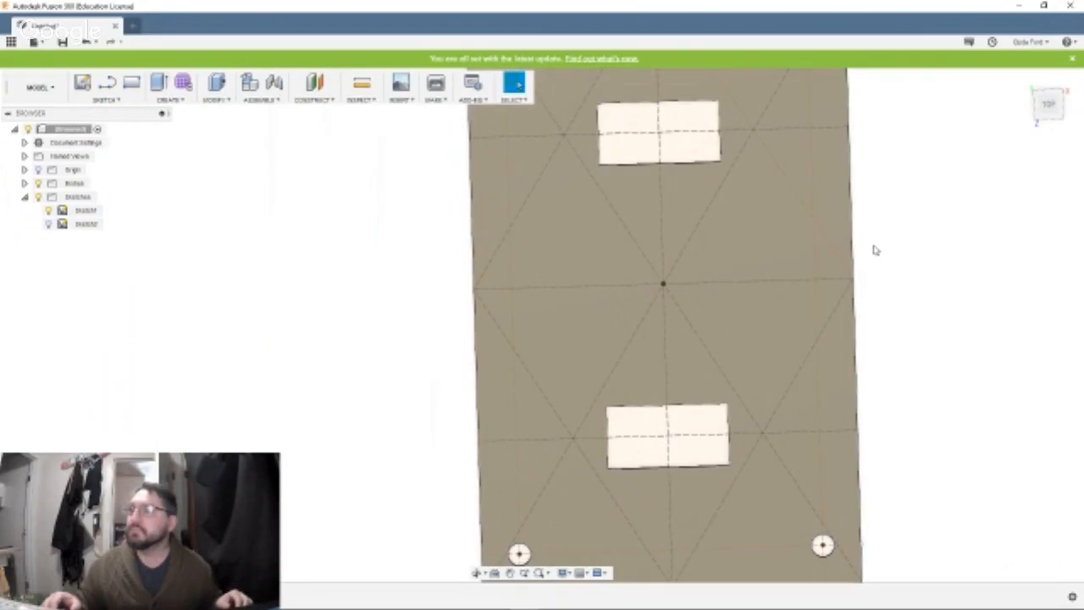
{"action": "right_click", "coordinate": [874, 246]}
{"action": "left_click", "coordinate": [872, 261]}
{"action": "left_click_drag", "start_coordinate": [872, 256], "coordinate": [909, 261]}
{"action": "key", "text": "Escape"}
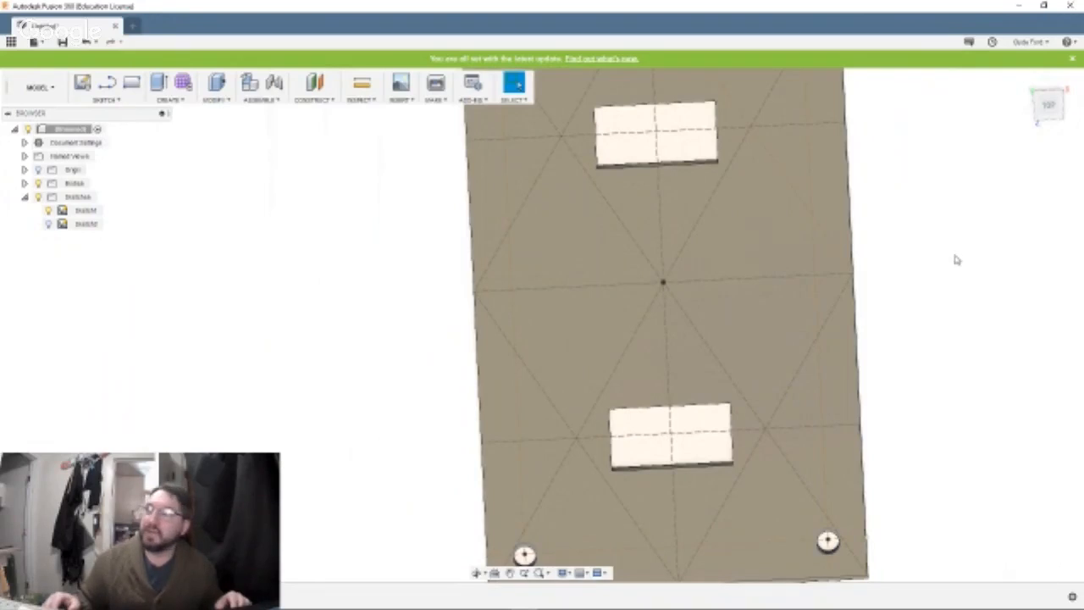
{"action": "middle_click_drag", "start_coordinate": [953, 254], "coordinate": [869, 347]}
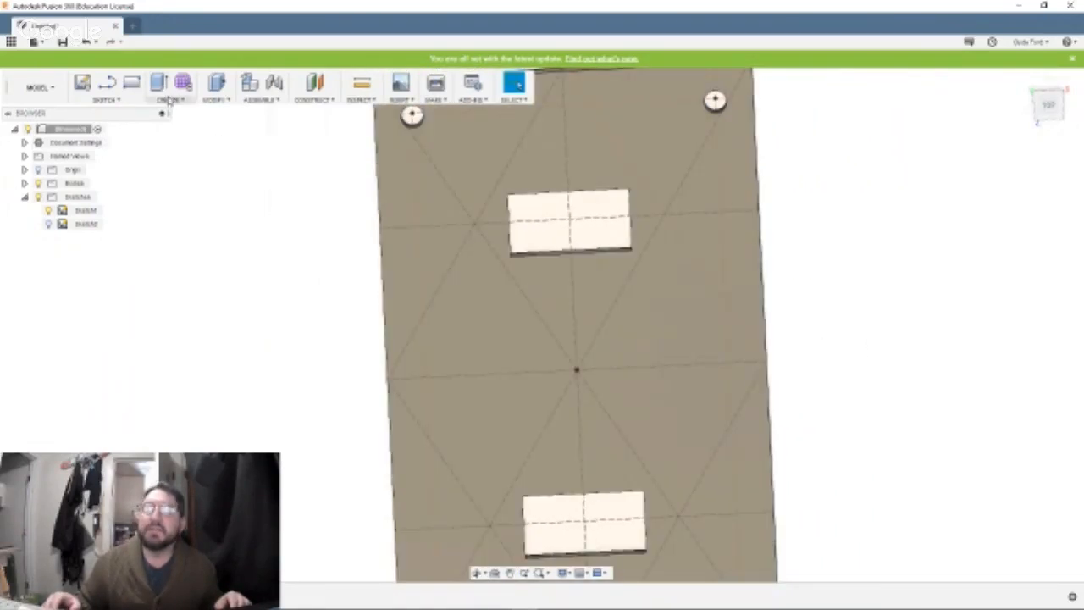
{"action": "left_click", "coordinate": [115, 101]}
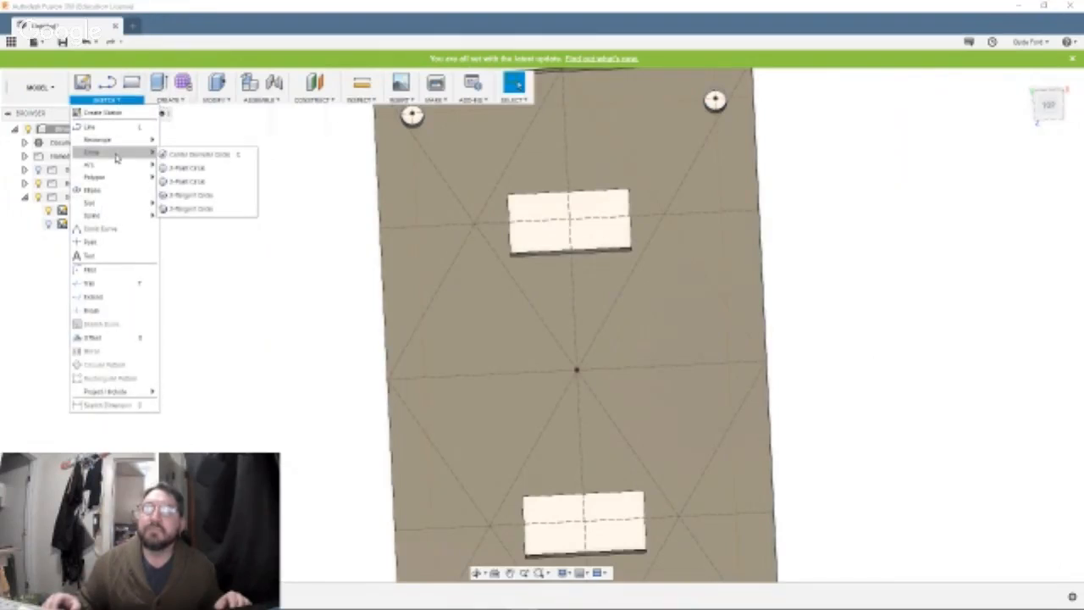
{"action": "mouse_move", "coordinate": [127, 140]}
{"action": "left_click", "coordinate": [173, 169]}
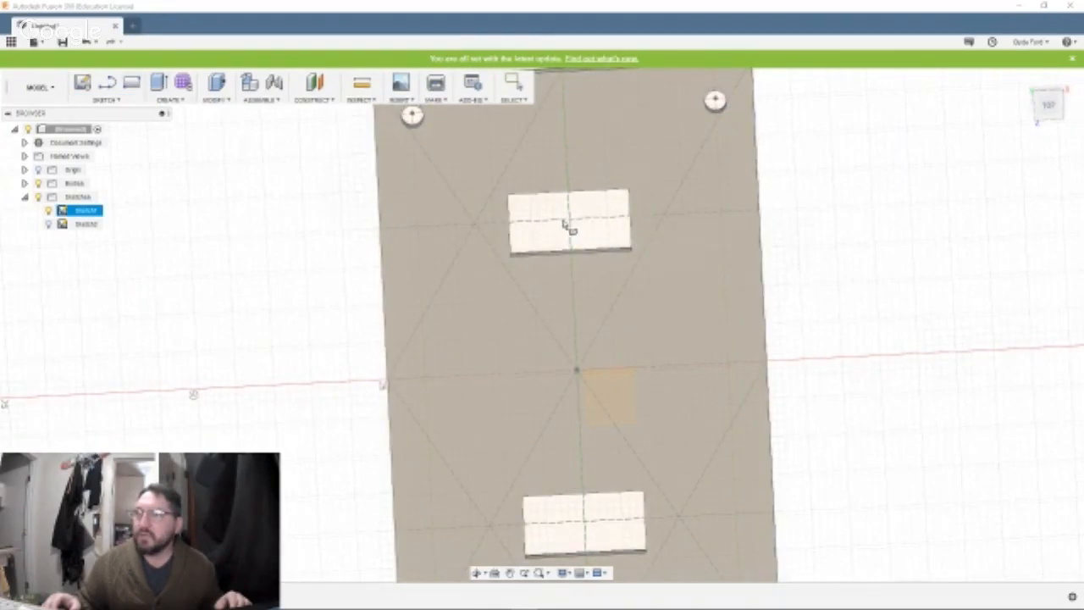
{"action": "left_click", "coordinate": [575, 224]}
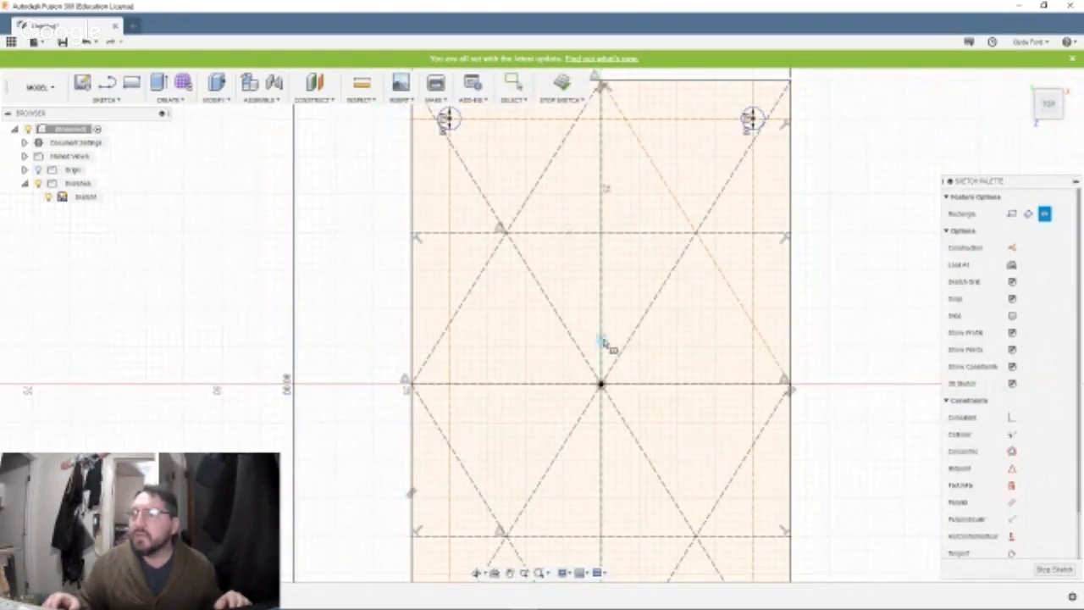
{"action": "key", "text": "Escape"}
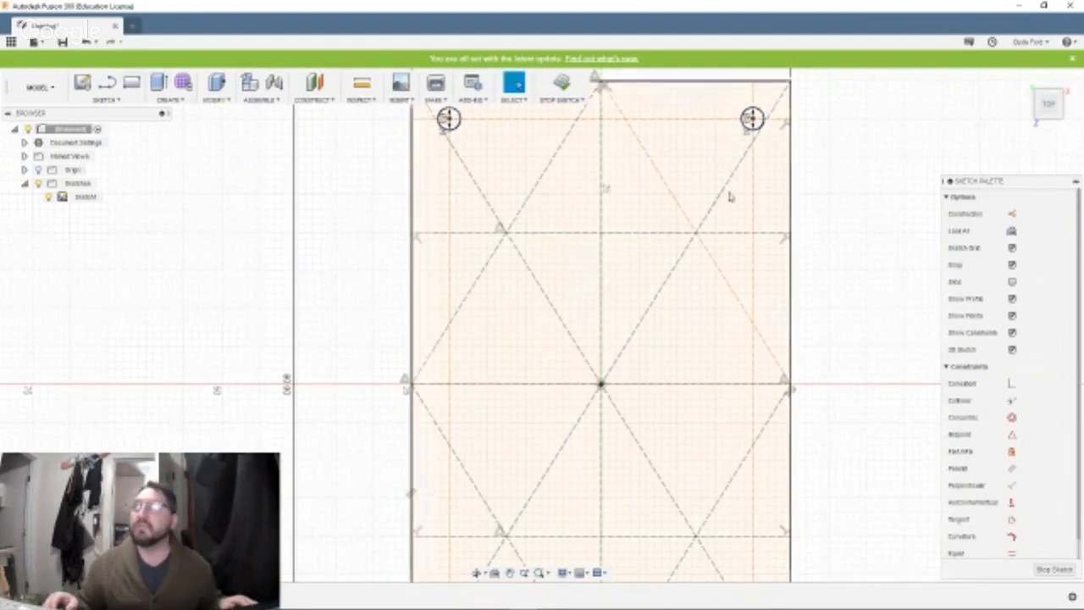
{"action": "left_click", "coordinate": [561, 85]}
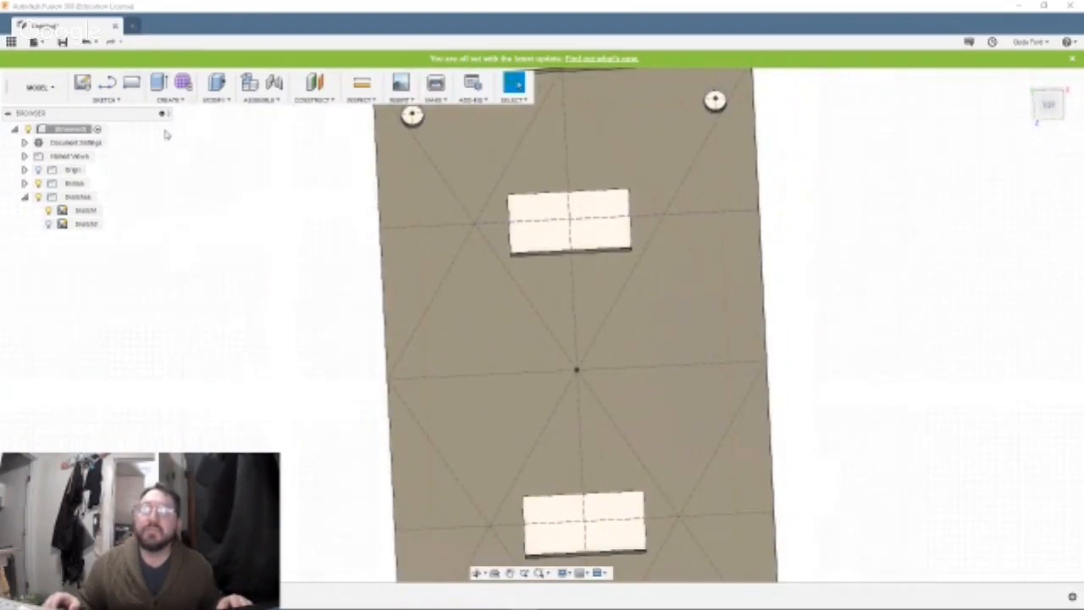
On the plate's top face, sketch a center rectangle 22 mm wide and 14.2 mm high, centred on the upper cutout.
{"action": "left_click", "coordinate": [121, 101]}
{"action": "mouse_move", "coordinate": [110, 141]}
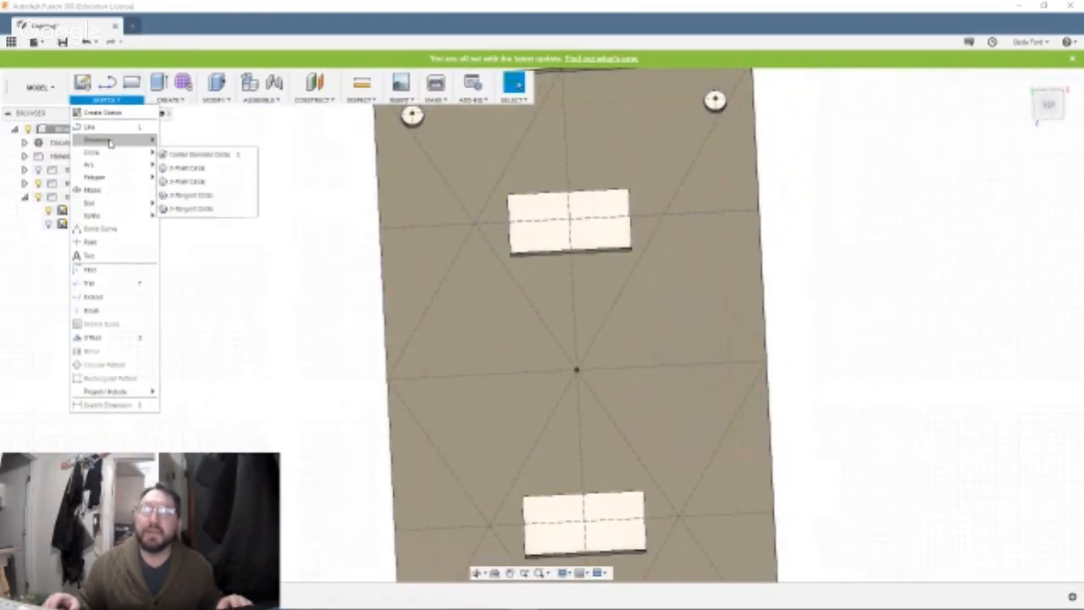
{"action": "left_click", "coordinate": [166, 169]}
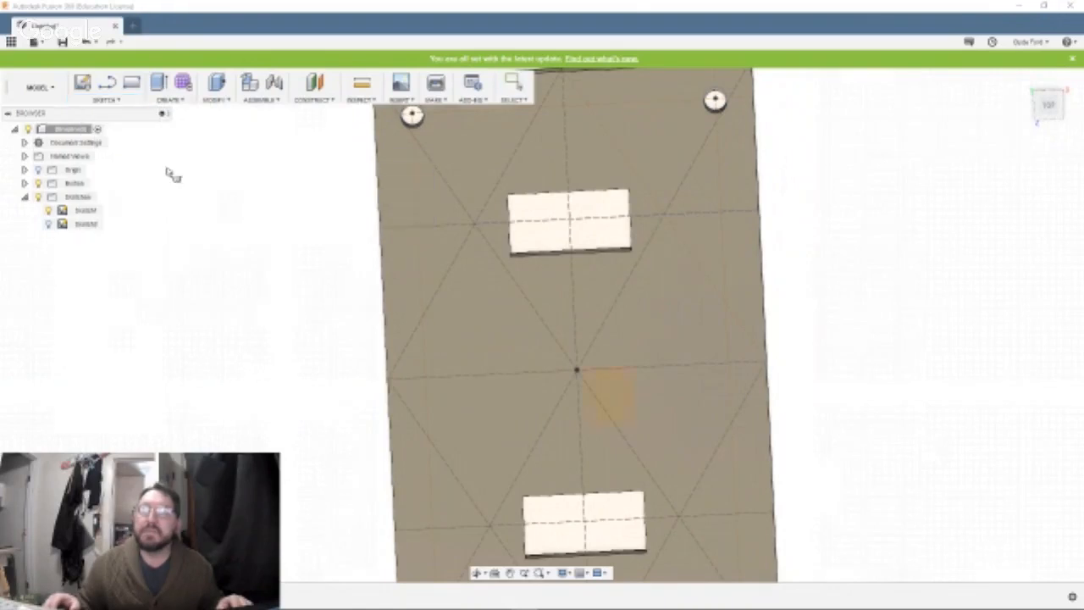
{"action": "left_click", "coordinate": [493, 280]}
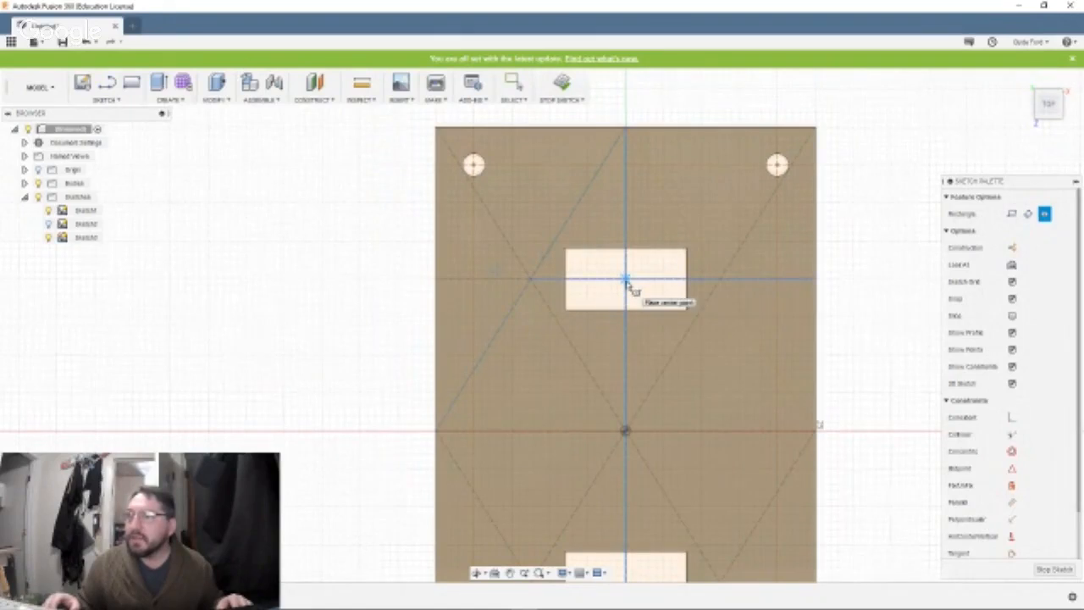
{"action": "left_click", "coordinate": [626, 279]}
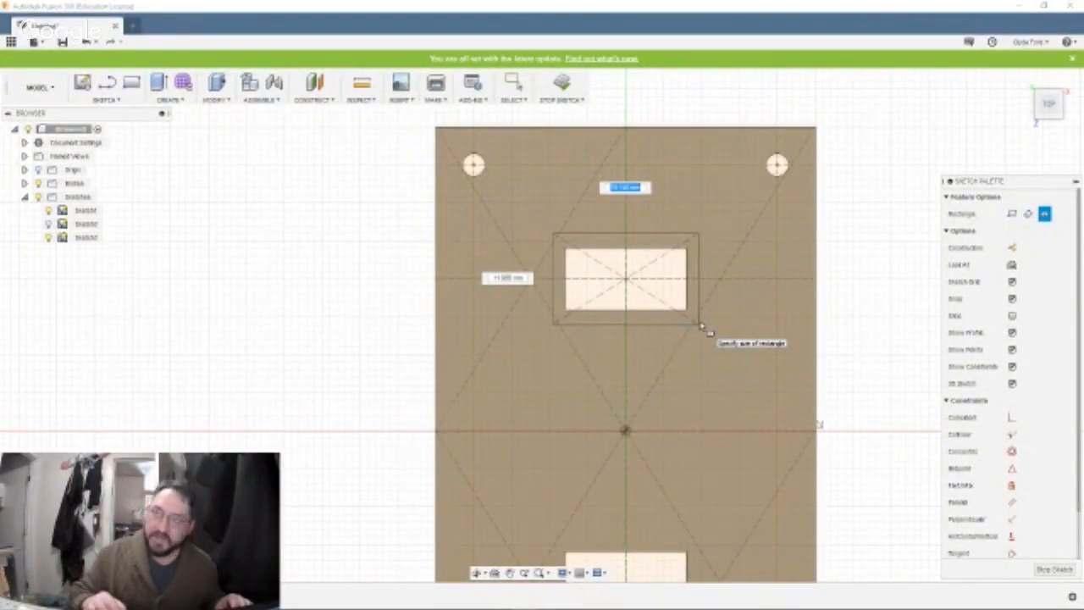
{"action": "type", "text": "2"}
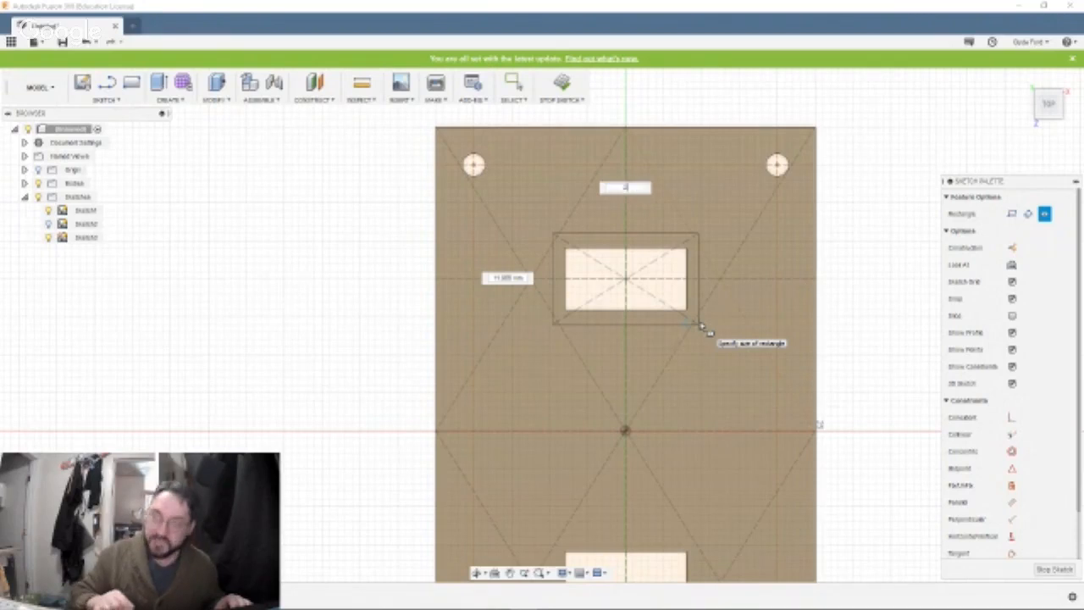
{"action": "type", "text": "2"}
{"action": "key", "text": "Tab"}
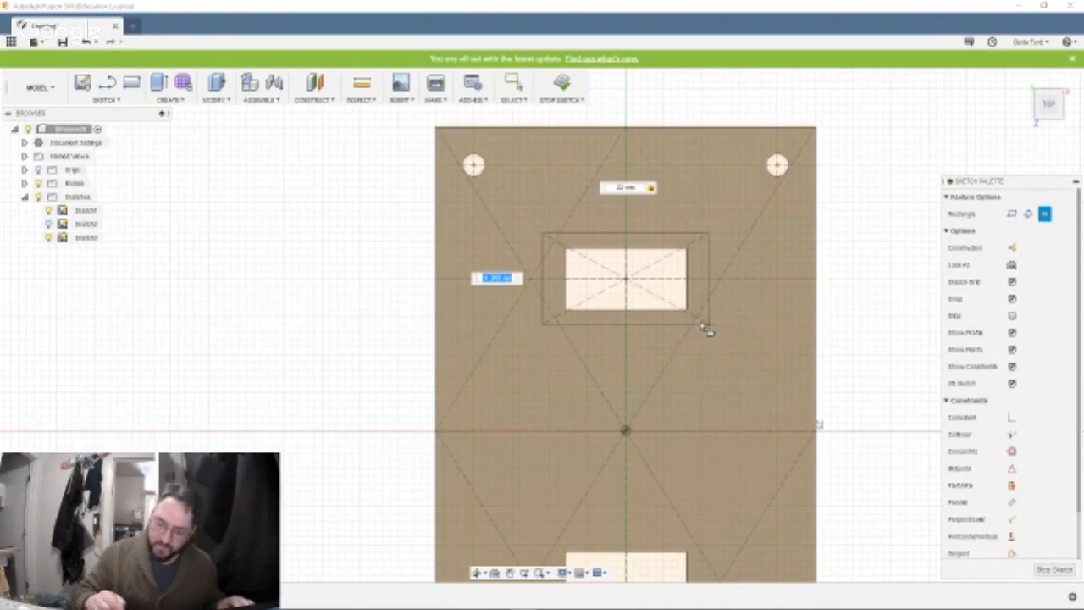
{"action": "type", "text": "14"}
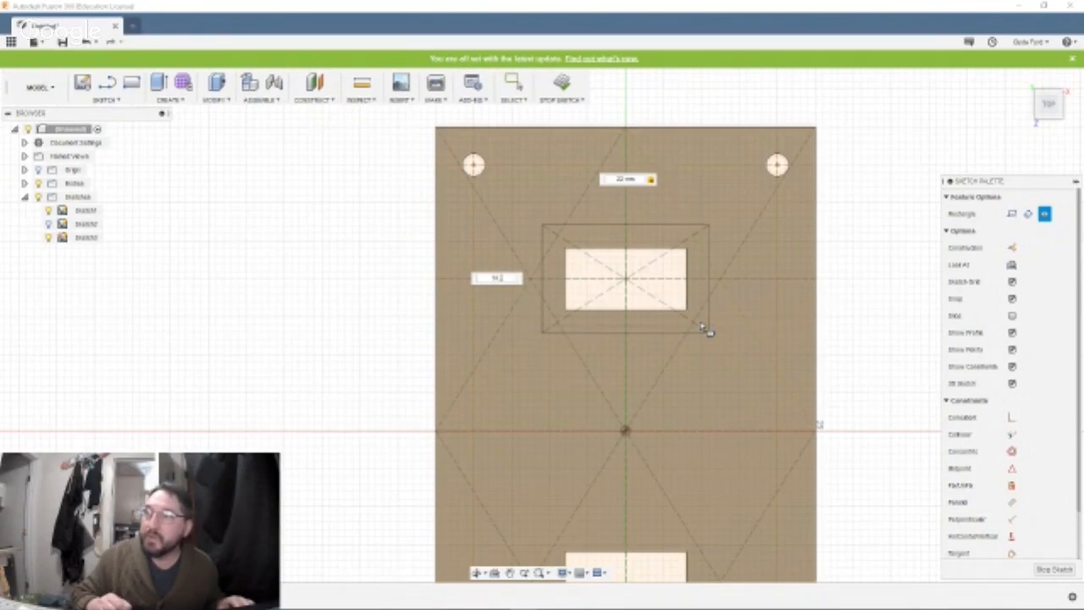
{"action": "key", "text": "Return"}
{"action": "key", "text": "Escape"}
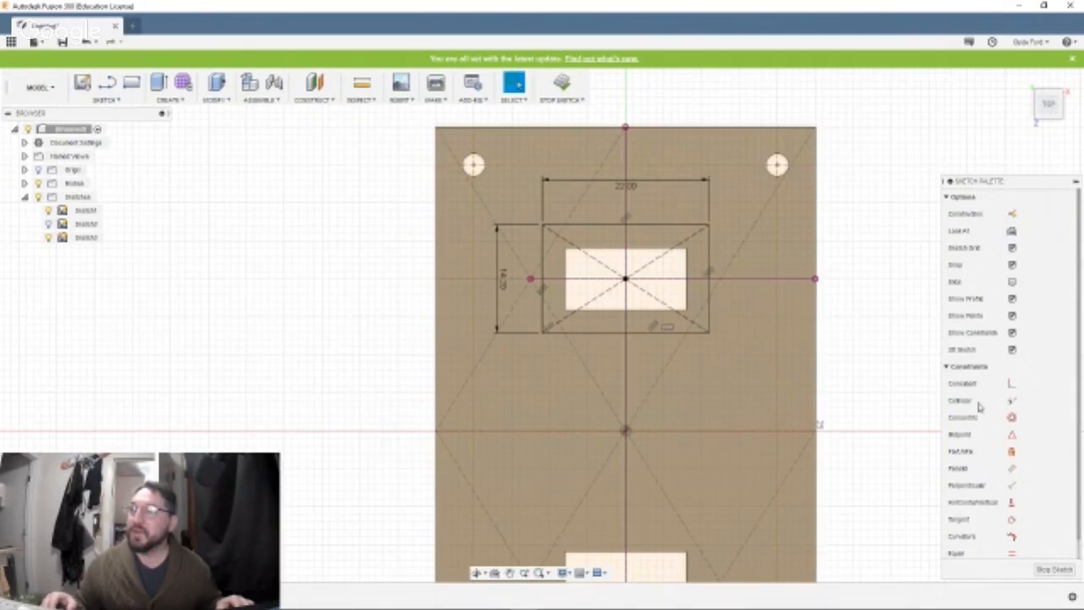
Draw a second 22 by 14.2 mm center rectangle in the same sketch, centred on the lower cutout.
{"action": "mouse_move", "coordinate": [882, 491]}
{"action": "middle_mouse_down"}
{"action": "mouse_move", "coordinate": [881, 375]}
{"action": "mouse_move", "coordinate": [869, 350]}
{"action": "middle_mouse_up"}
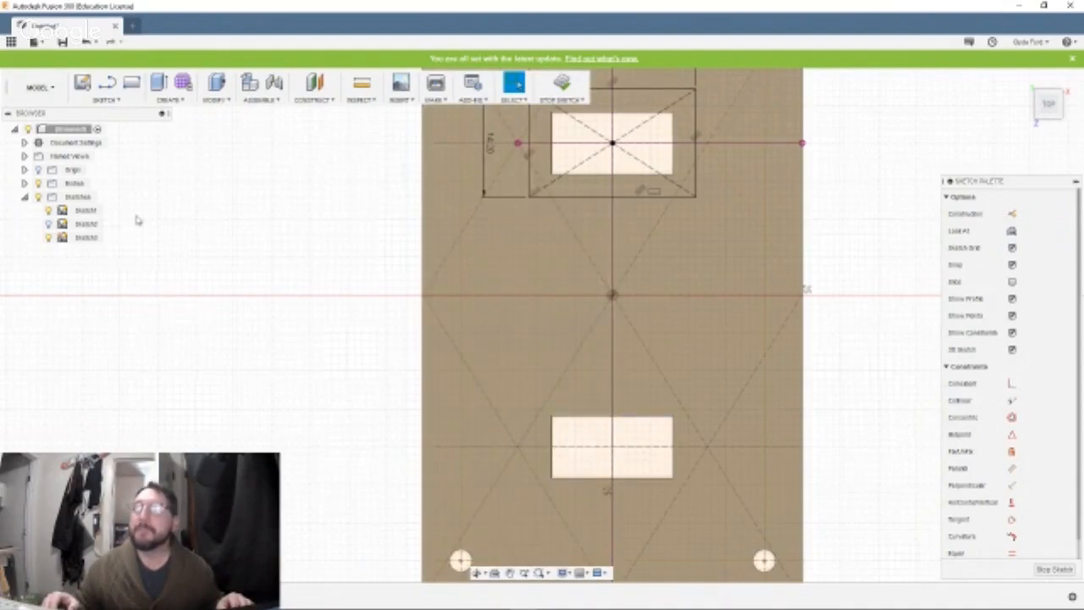
{"action": "left_click", "coordinate": [125, 101]}
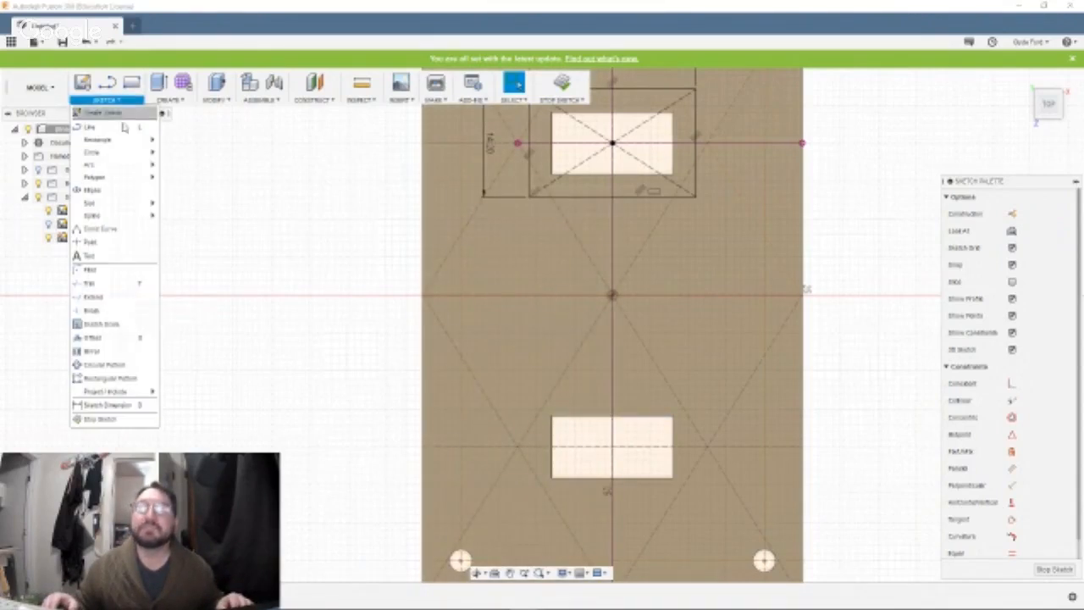
{"action": "mouse_move", "coordinate": [119, 160]}
{"action": "mouse_move", "coordinate": [109, 210]}
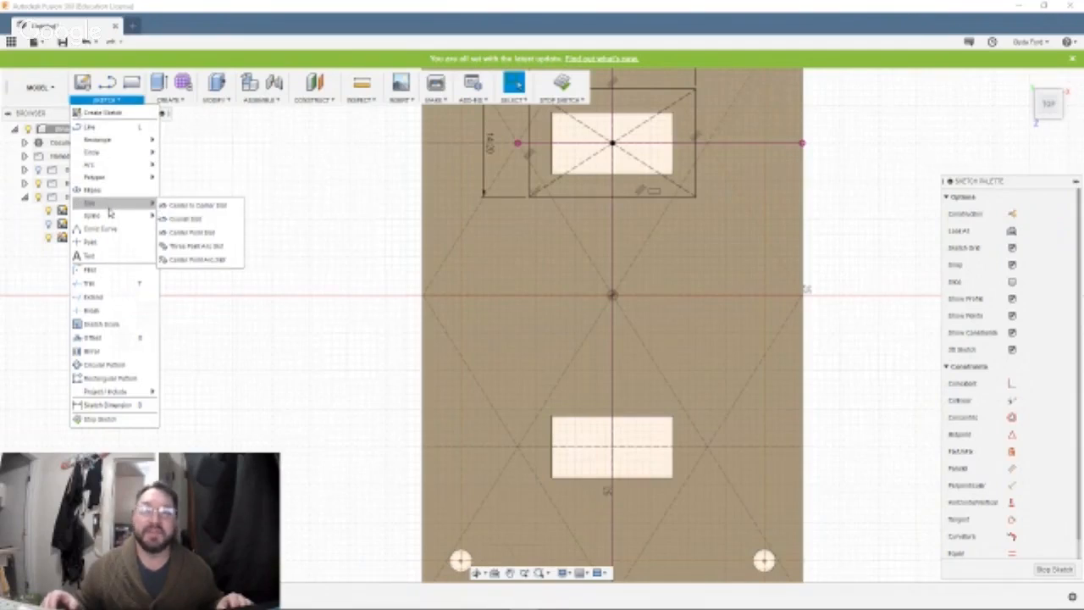
{"action": "mouse_move", "coordinate": [106, 139]}
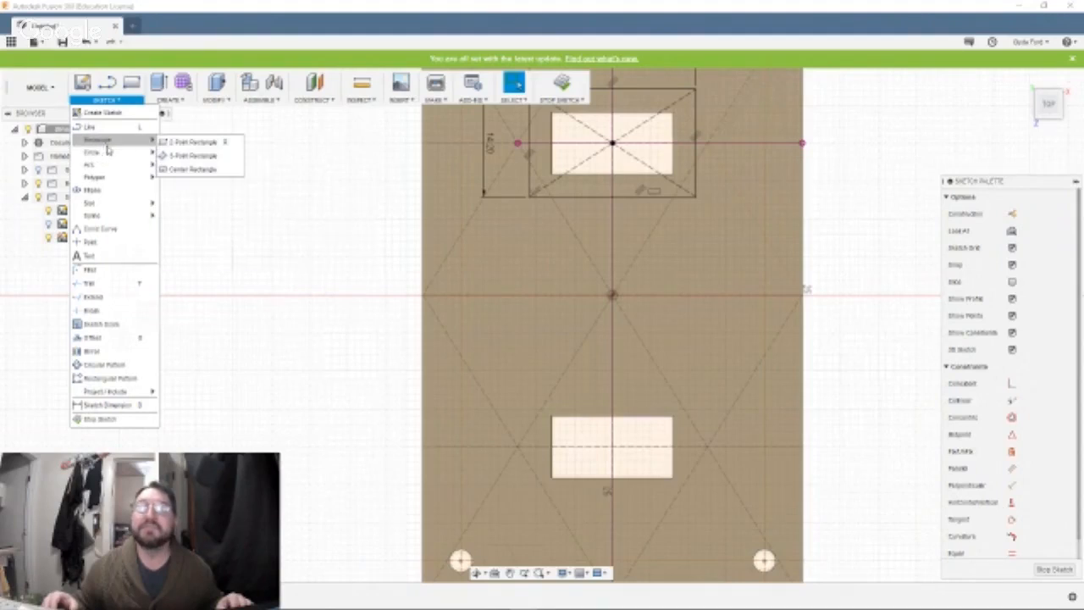
{"action": "left_click", "coordinate": [176, 172]}
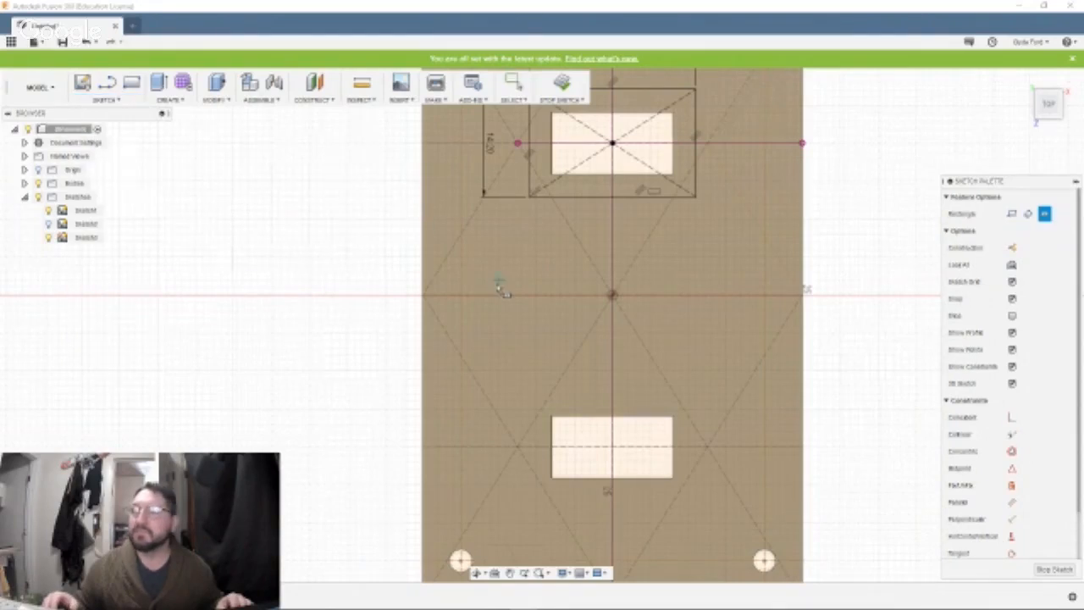
{"action": "left_click", "coordinate": [613, 447]}
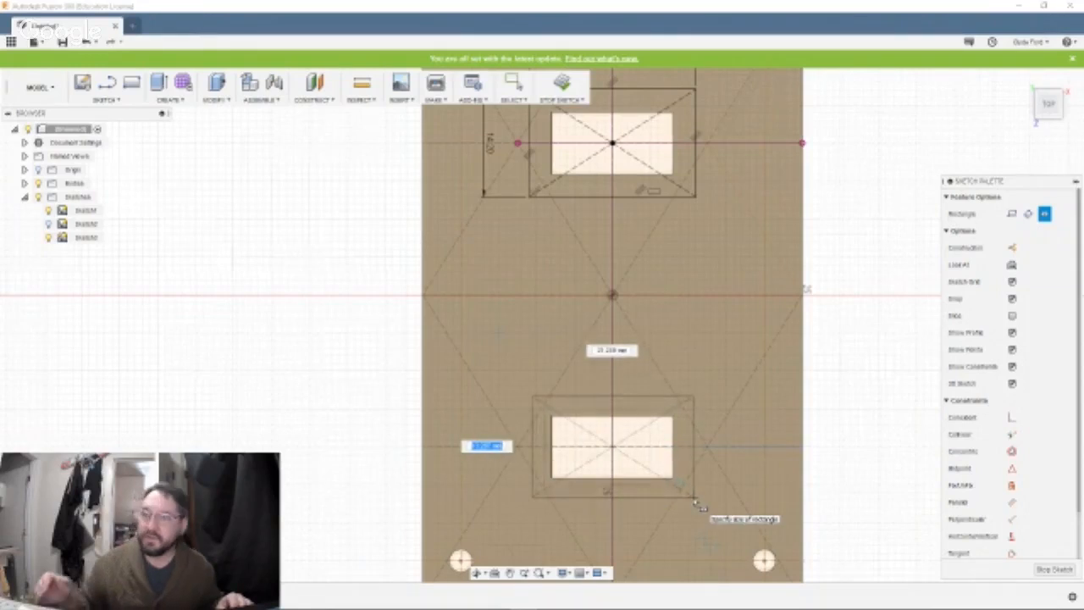
{"action": "type", "text": "14"}
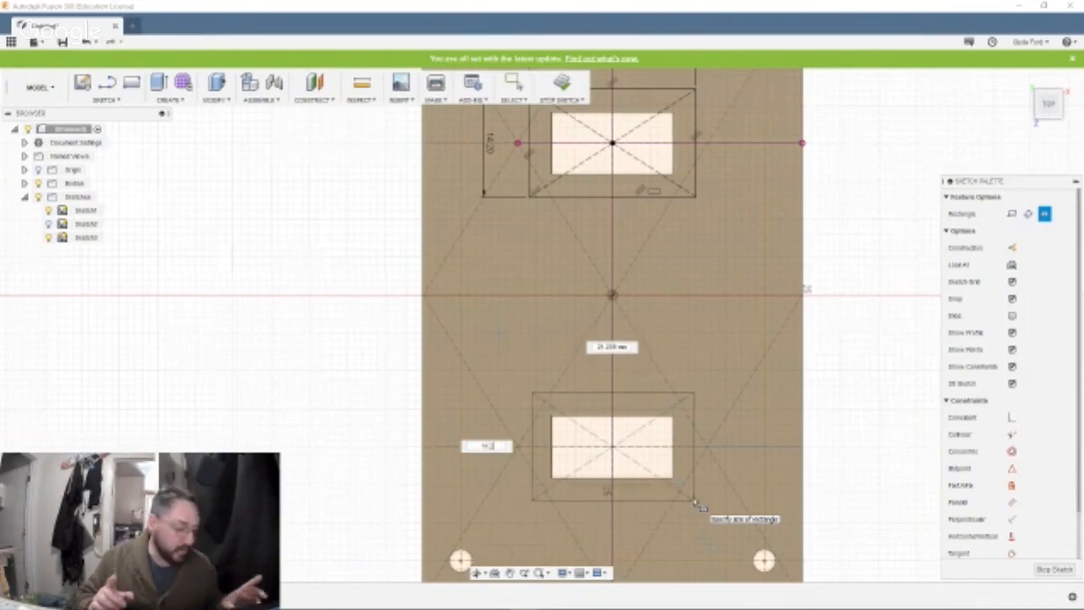
{"action": "key", "text": "Tab"}
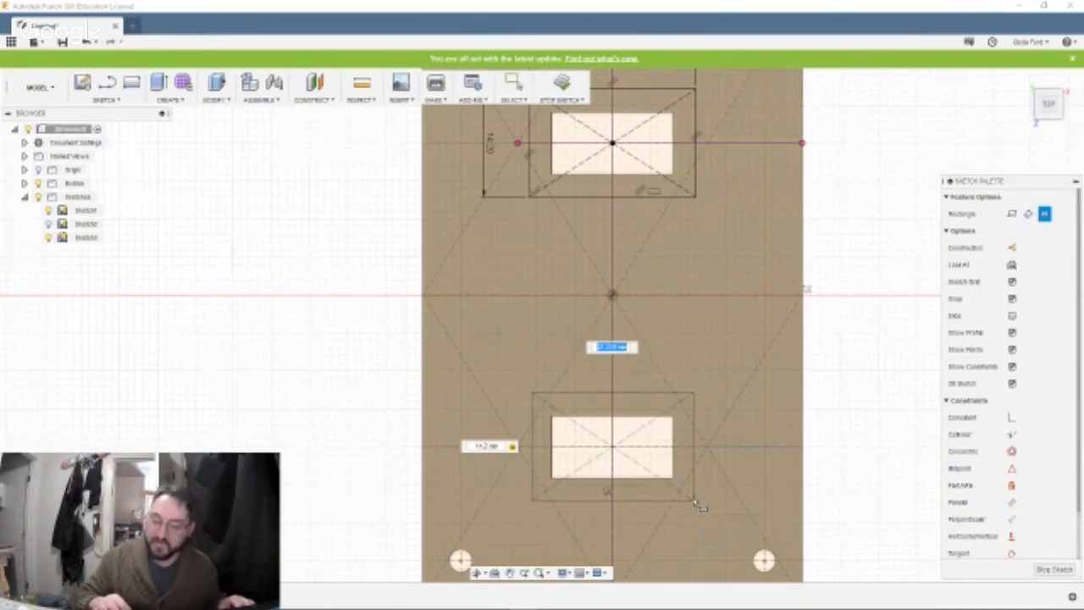
{"action": "type", "text": "22"}
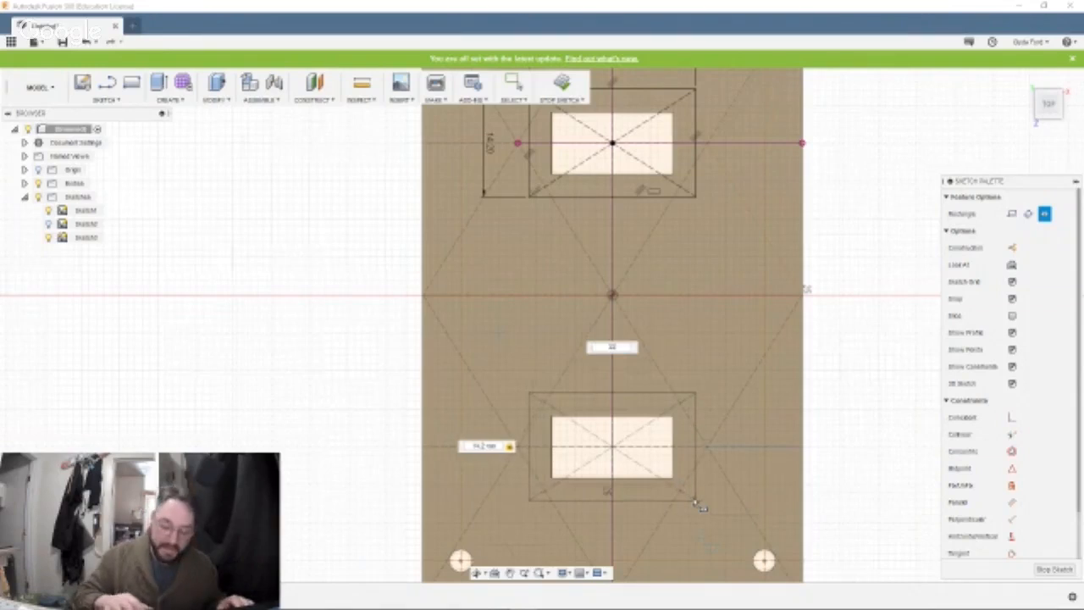
{"action": "key", "text": "Return"}
{"action": "key", "text": "Escape"}
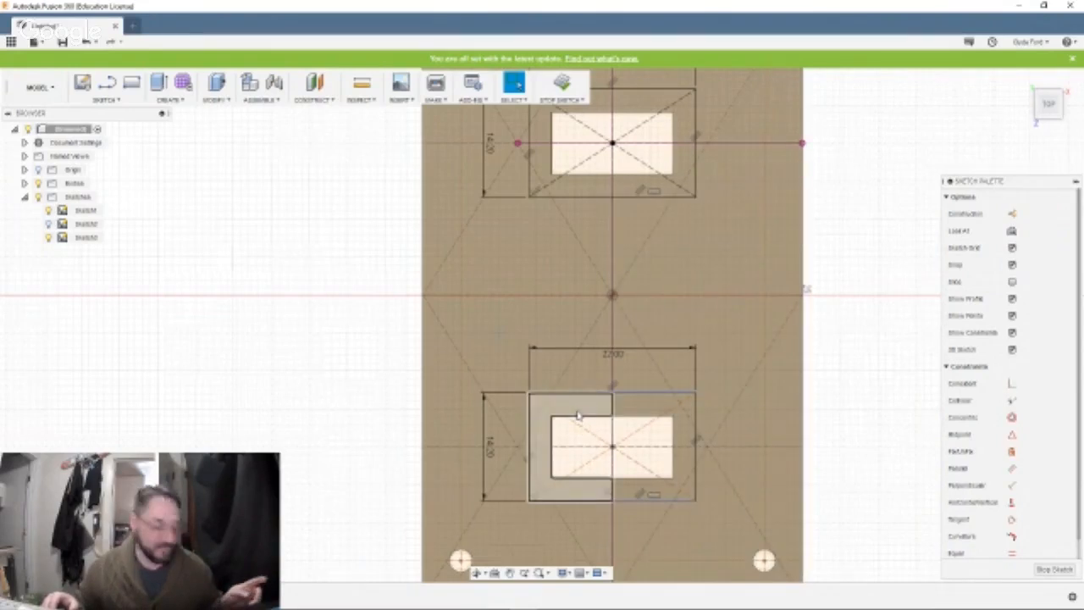
Extrude all the ring-shaped profile parts around both cutouts -4 mm as a cut to form recesses.
{"action": "left_click", "coordinate": [582, 419]}
{"action": "left_click", "coordinate": [641, 413], "text": "ctrl"}
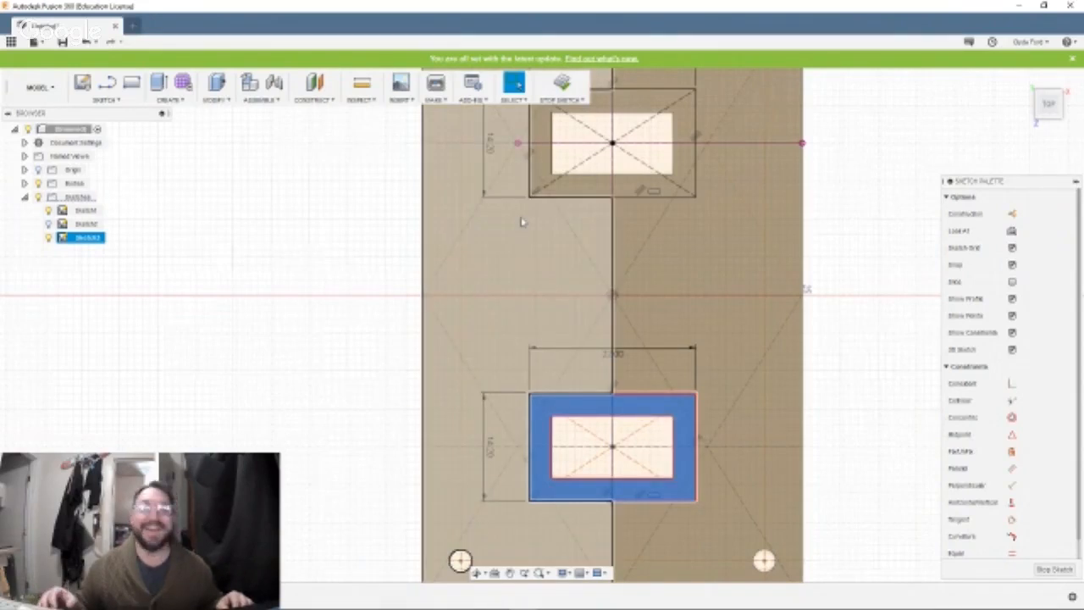
{"action": "left_click", "coordinate": [544, 169], "text": "ctrl"}
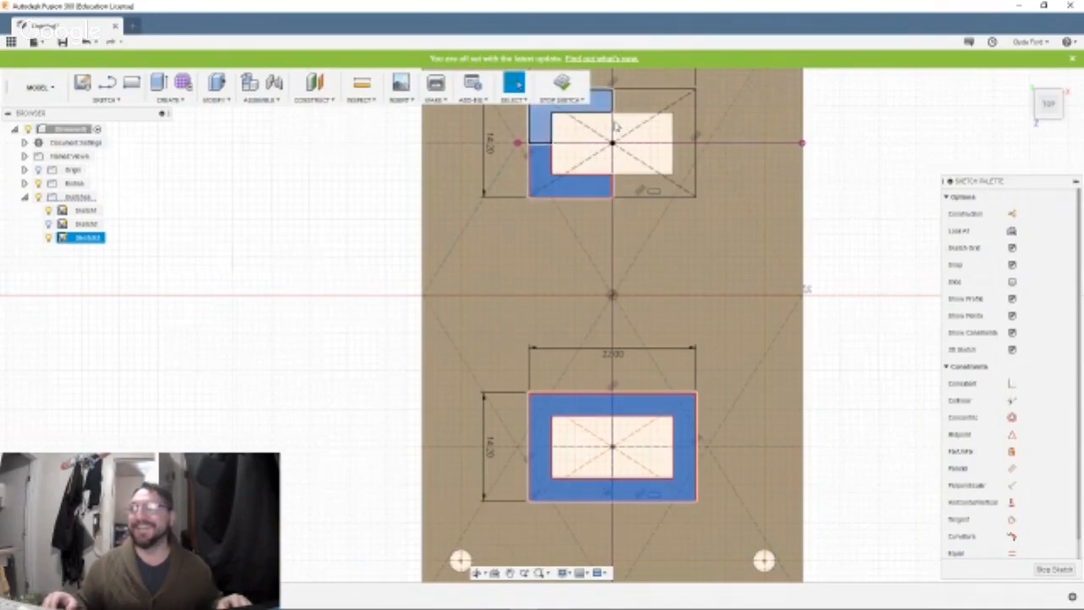
{"action": "left_click", "coordinate": [684, 144], "text": "ctrl"}
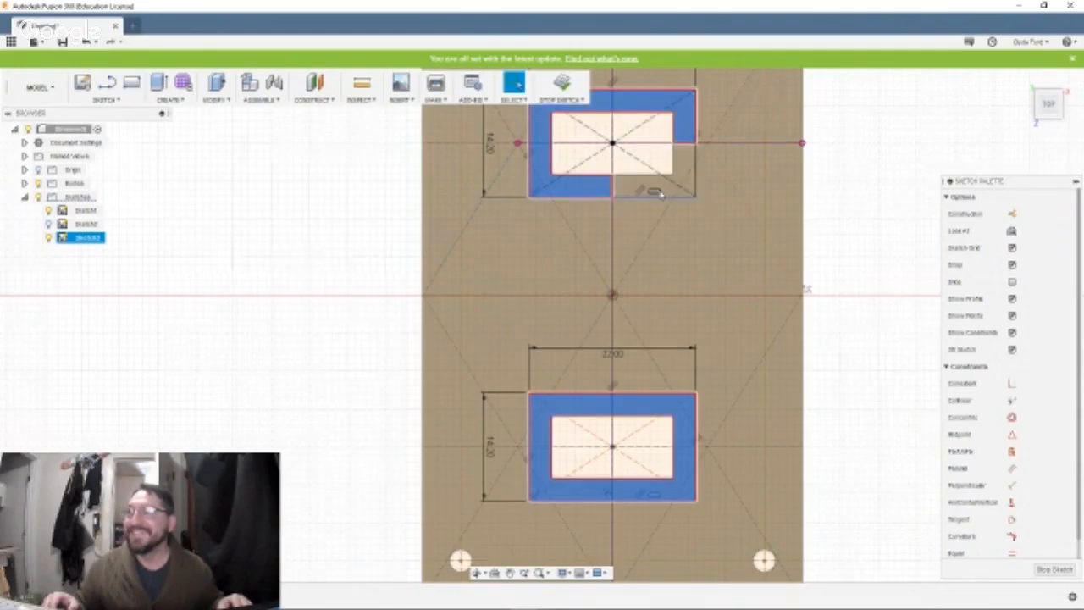
{"action": "left_click", "coordinate": [672, 186], "text": "ctrl"}
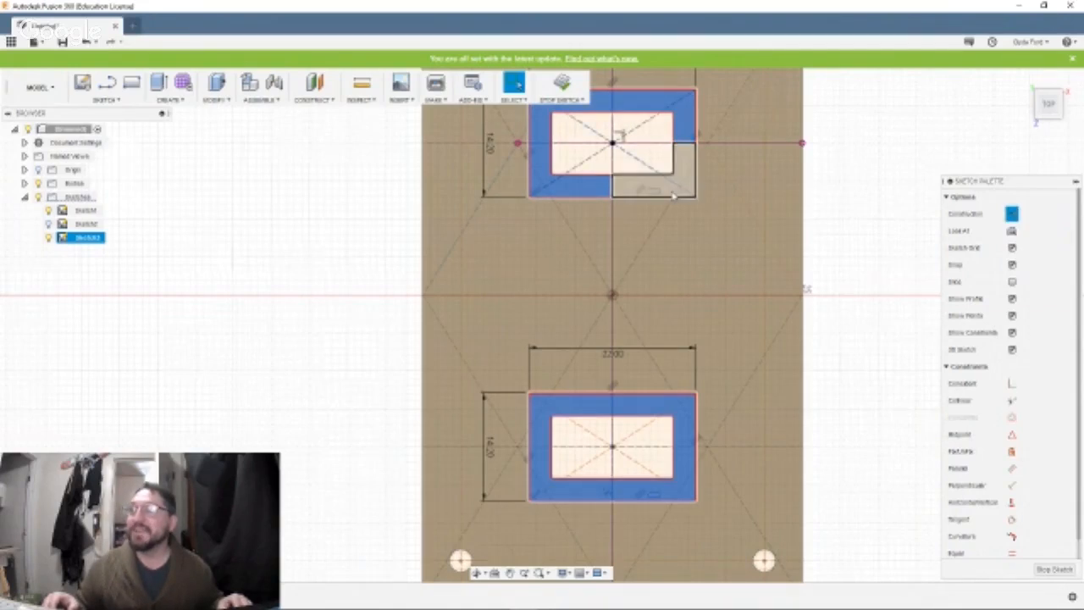
{"action": "left_click", "coordinate": [660, 174], "text": "ctrl"}
{"action": "left_click", "coordinate": [657, 173], "text": "ctrl"}
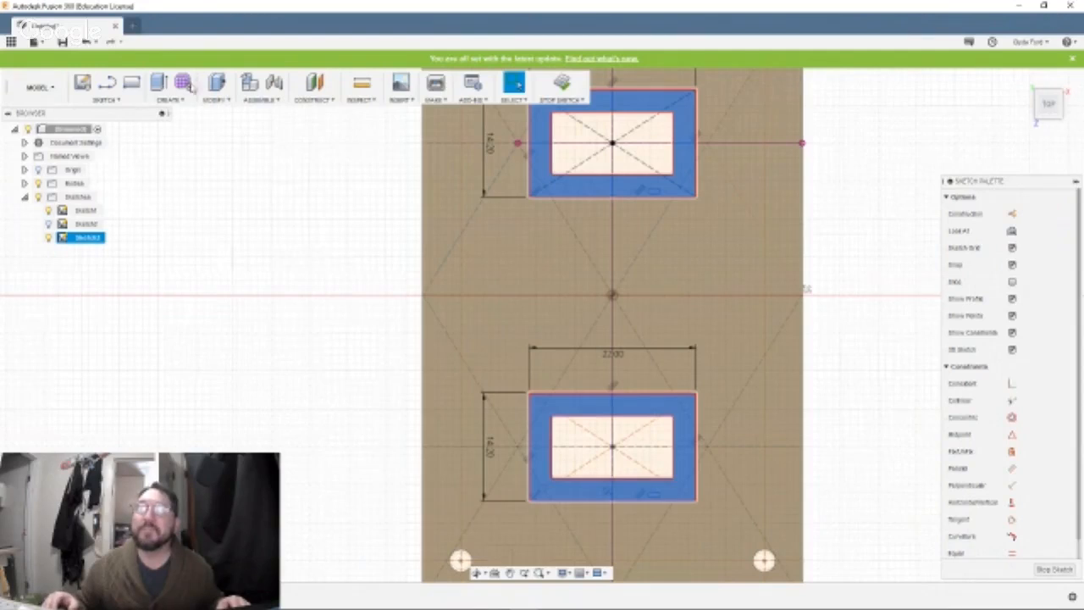
{"action": "left_click", "coordinate": [158, 84]}
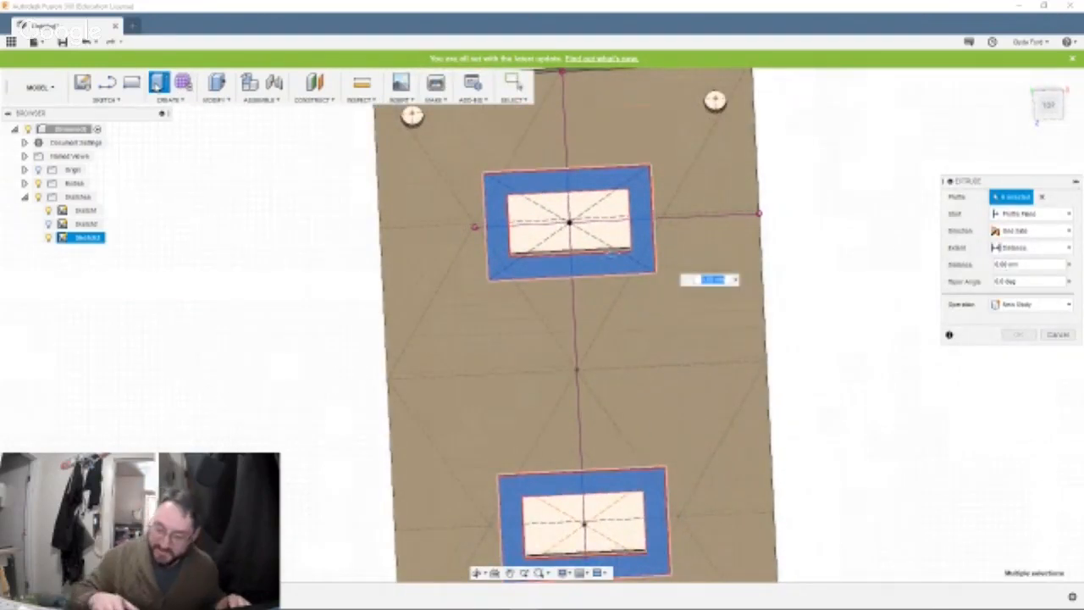
{"action": "type", "text": "-"}
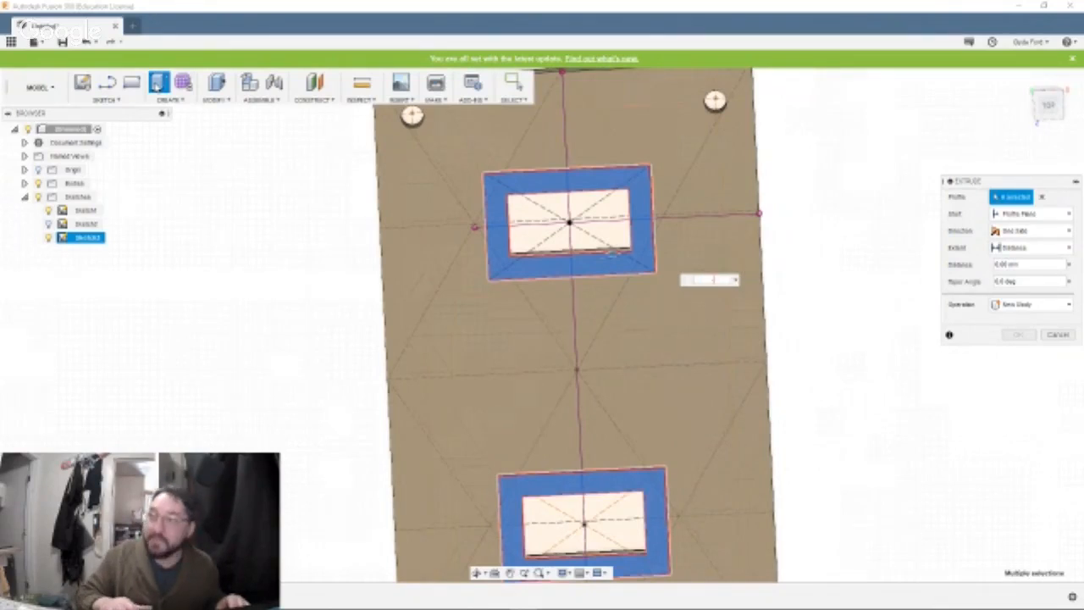
{"action": "type", "text": "4"}
{"action": "key", "text": "Return"}
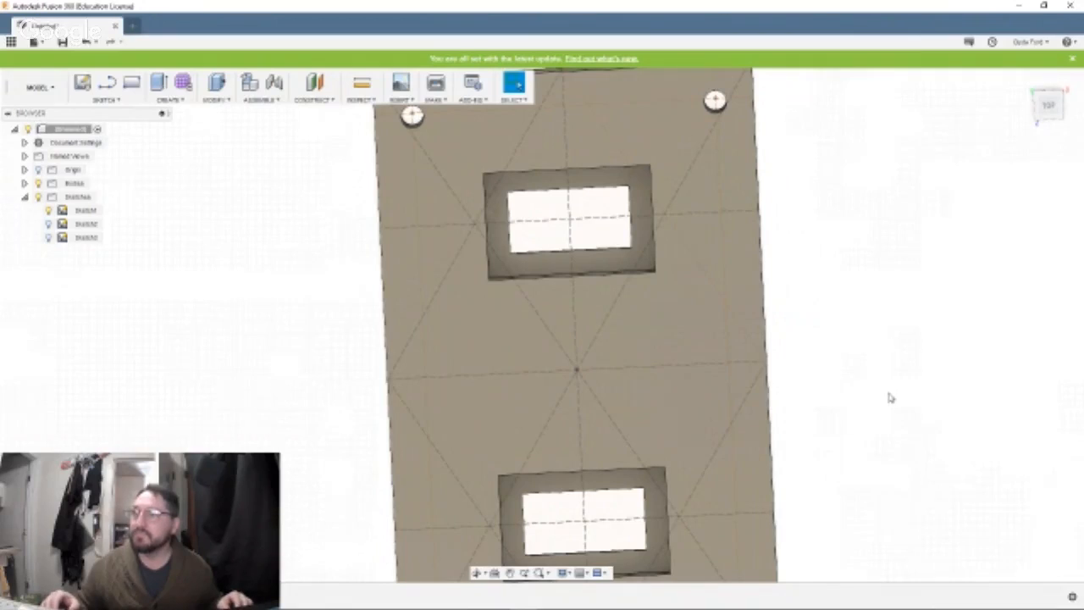
Undo the recess cut around the two rectangular cutouts.
{"action": "middle_click_drag", "start_coordinate": [888, 393], "coordinate": [890, 350], "text": "shift"}
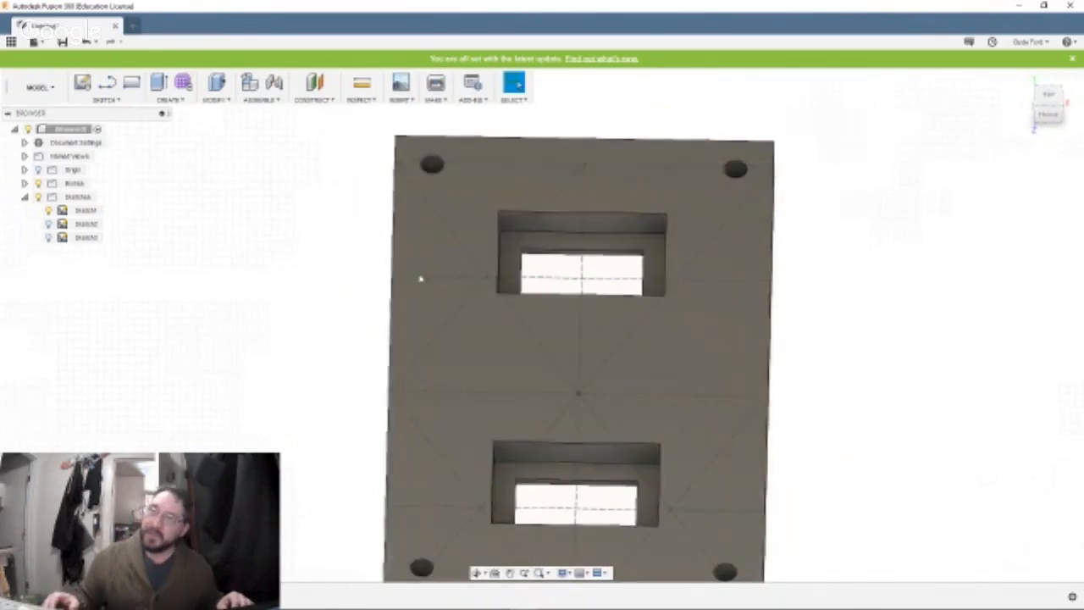
{"action": "key", "text": "ctrl+z"}
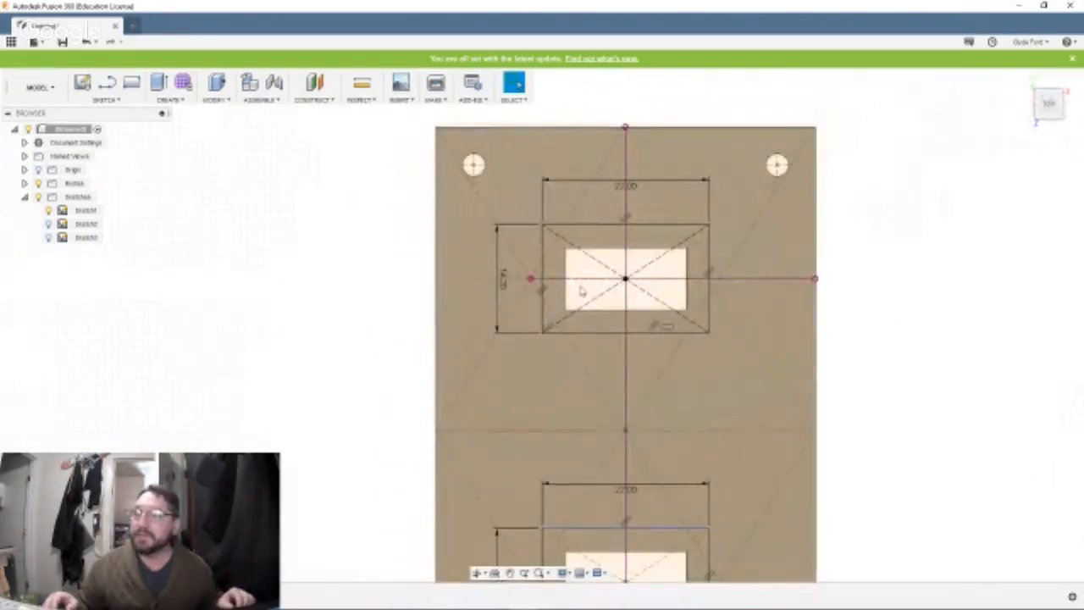
{"action": "left_click", "coordinate": [556, 242]}
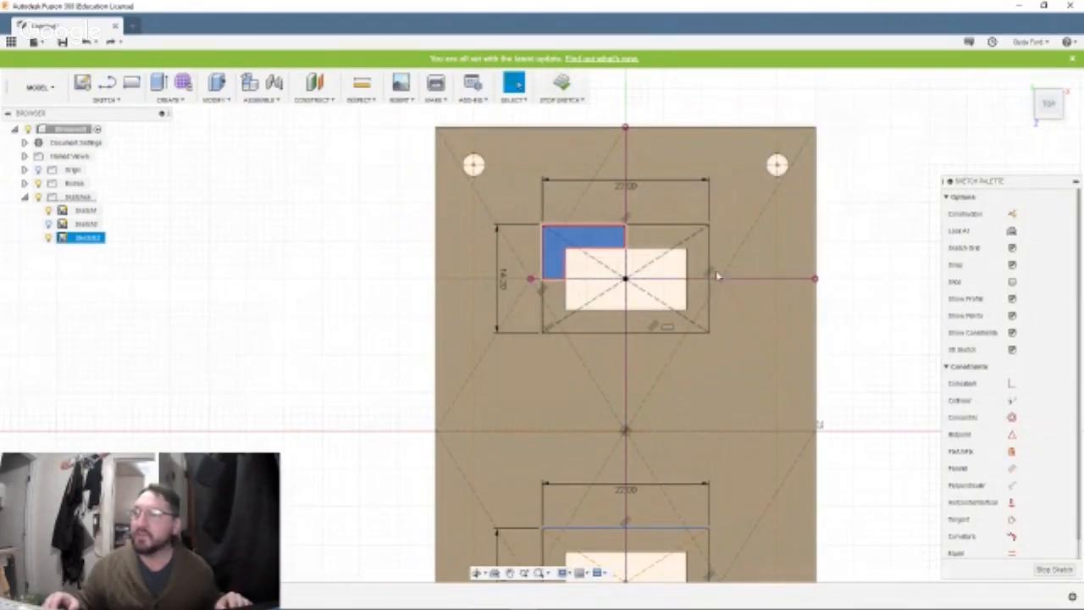
{"action": "left_click", "coordinate": [678, 245]}
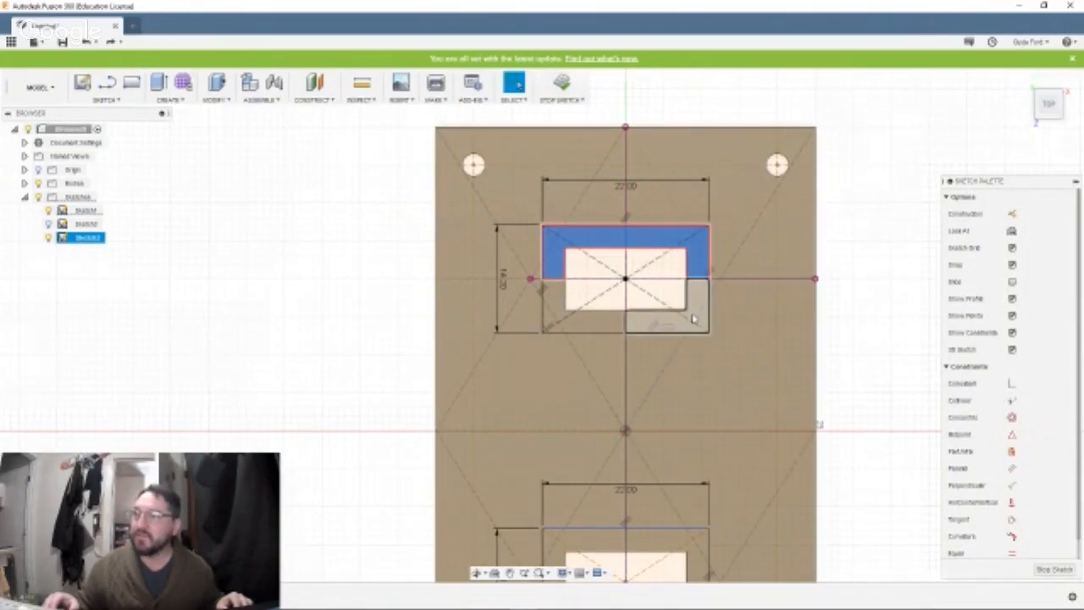
{"action": "left_click", "coordinate": [695, 322]}
{"action": "left_click", "coordinate": [606, 325]}
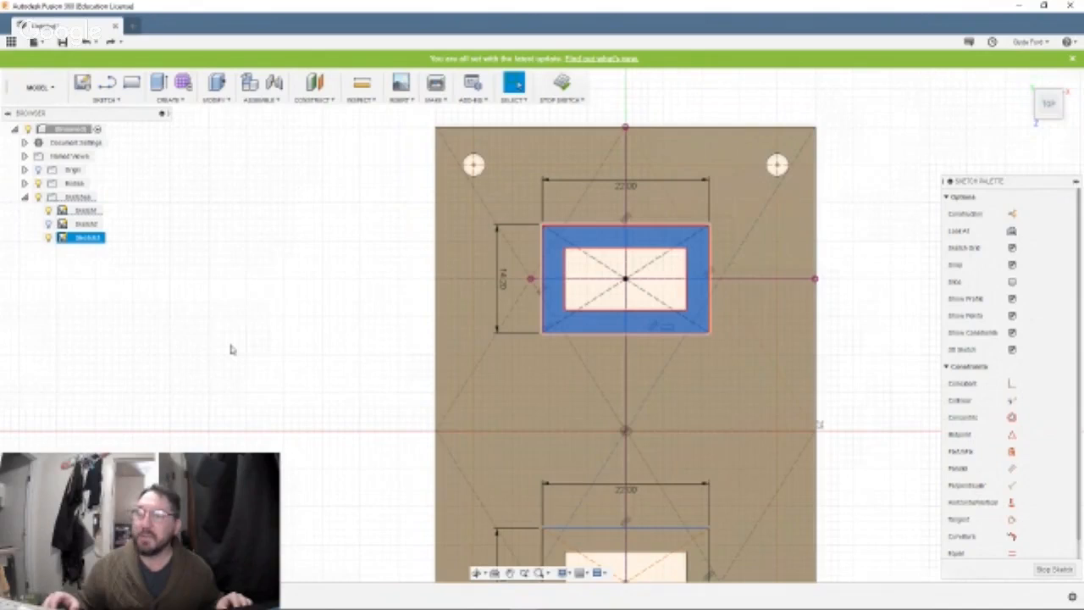
{"action": "left_click", "coordinate": [231, 349]}
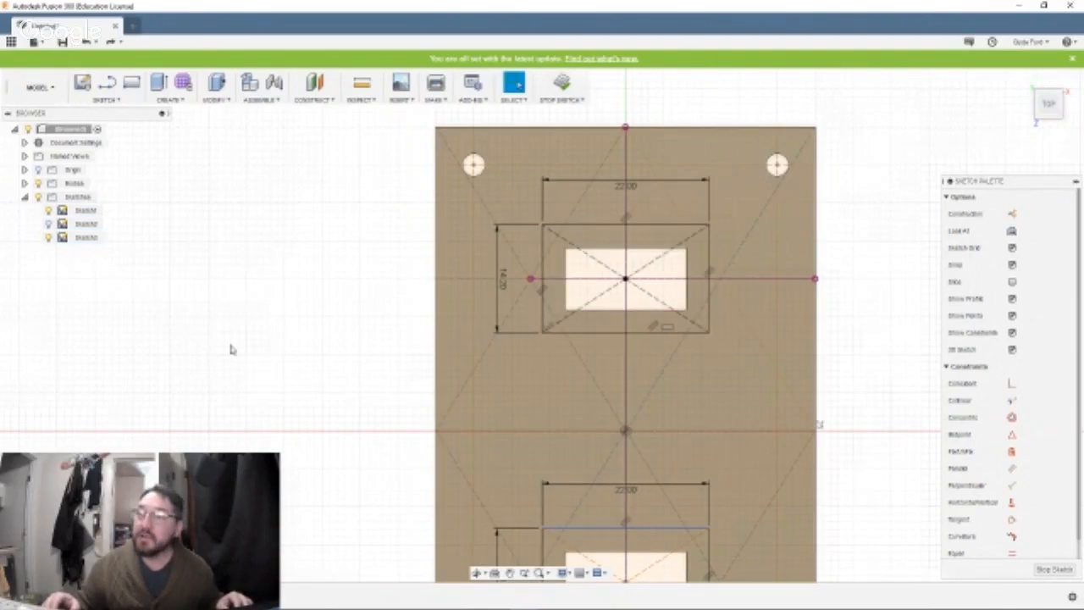
Measure the plate's thickness between the two long parallel edges of its side.
{"action": "mouse_move", "coordinate": [231, 349]}
{"action": "middle_mouse_down", "text": "shift"}
{"action": "mouse_move", "coordinate": [296, 360]}
{"action": "mouse_move", "coordinate": [321, 426]}
{"action": "middle_mouse_up", "text": "shift"}
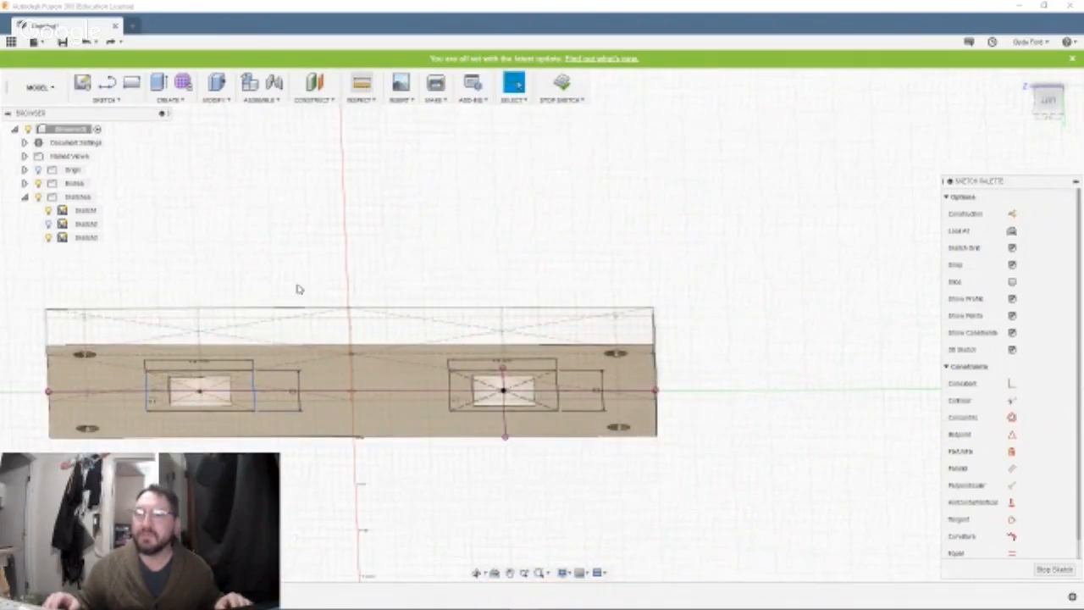
{"action": "key", "text": "i"}
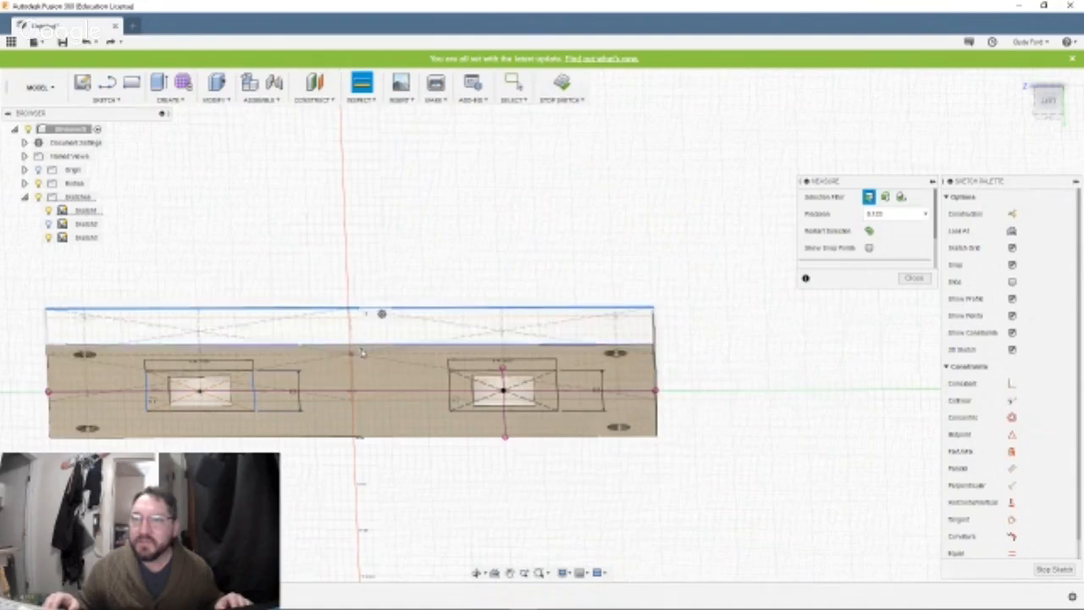
{"action": "left_click", "coordinate": [362, 348]}
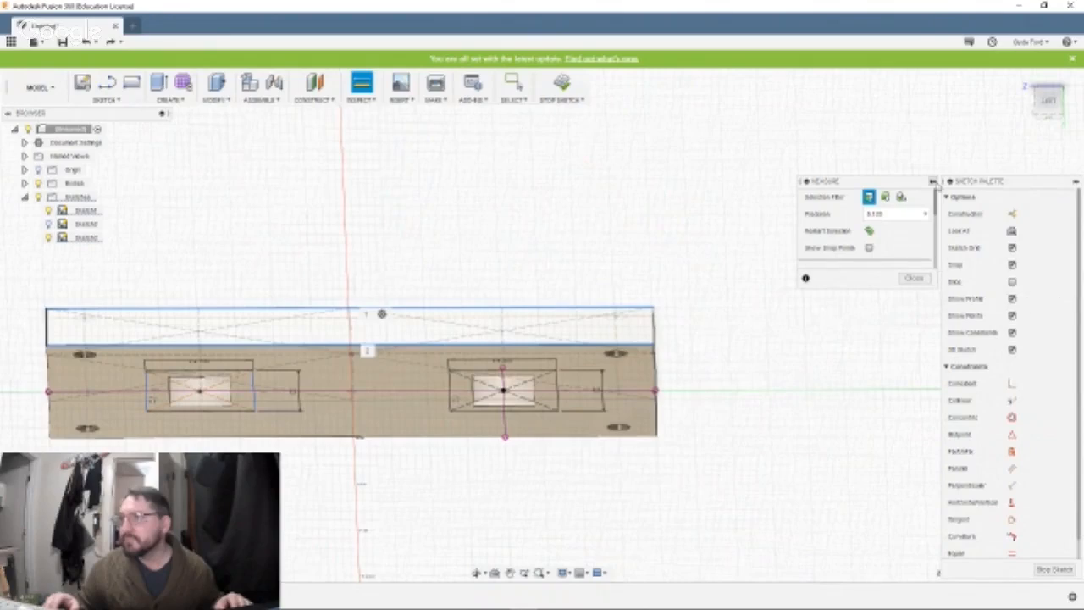
{"action": "left_click_drag", "start_coordinate": [934, 203], "coordinate": [936, 221]}
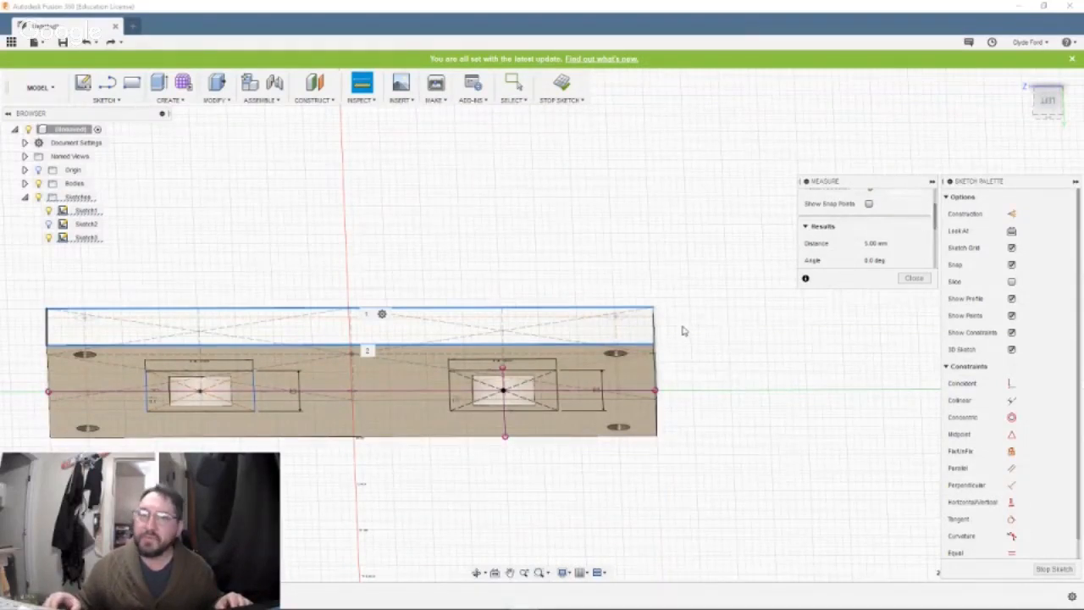
{"action": "left_click", "coordinate": [509, 221]}
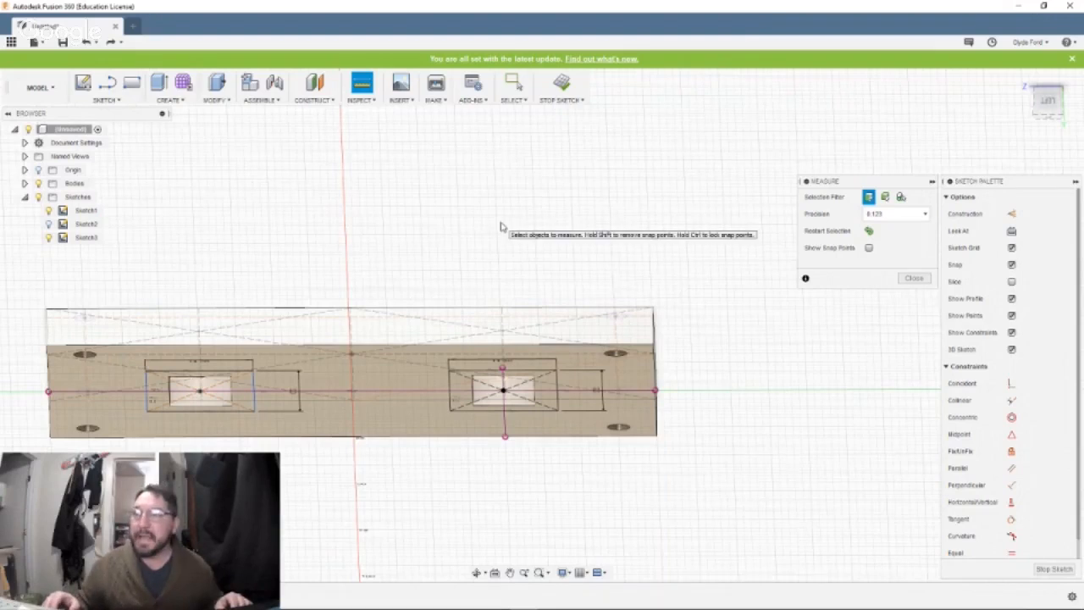
Measure between the plate's bottom face and its top face, then clear the selection.
{"action": "middle_click_drag", "start_coordinate": [501, 223], "coordinate": [574, 278], "text": "shift"}
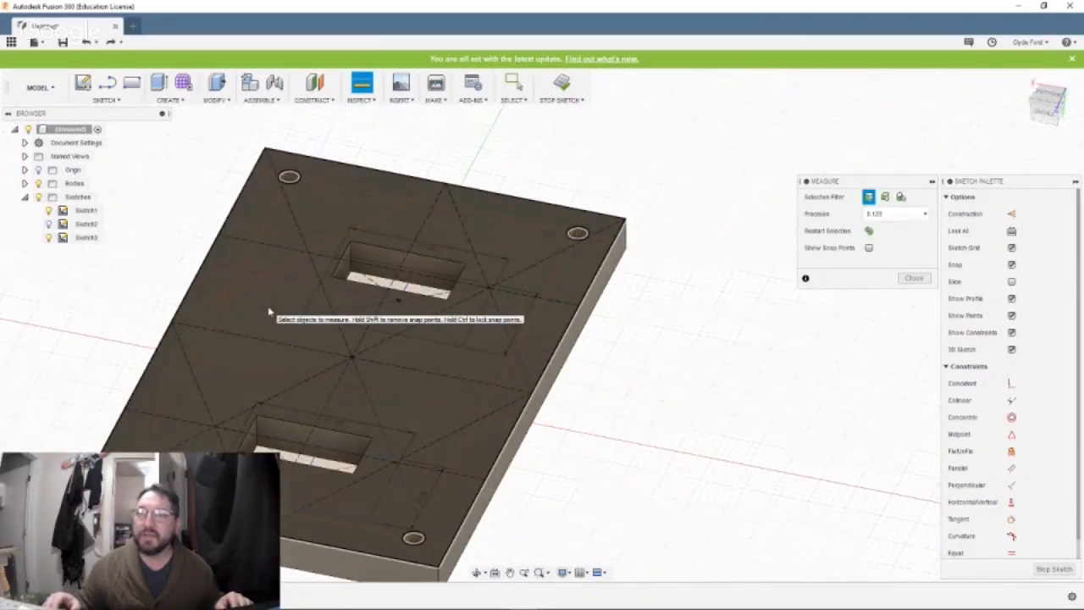
{"action": "left_click", "coordinate": [270, 313]}
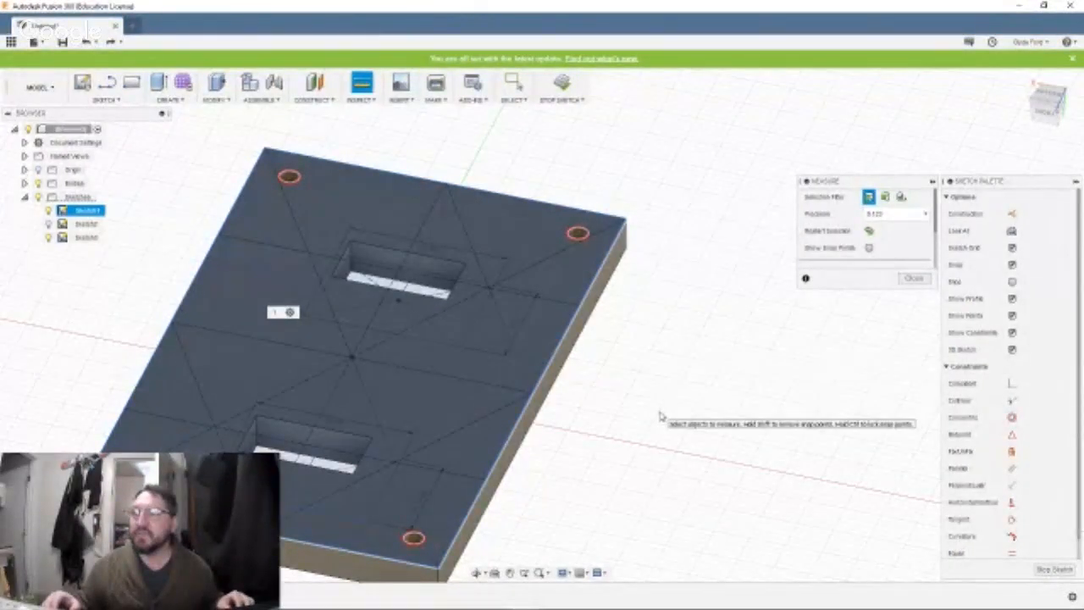
{"action": "middle_click_drag", "start_coordinate": [662, 416], "coordinate": [643, 247], "text": "shift"}
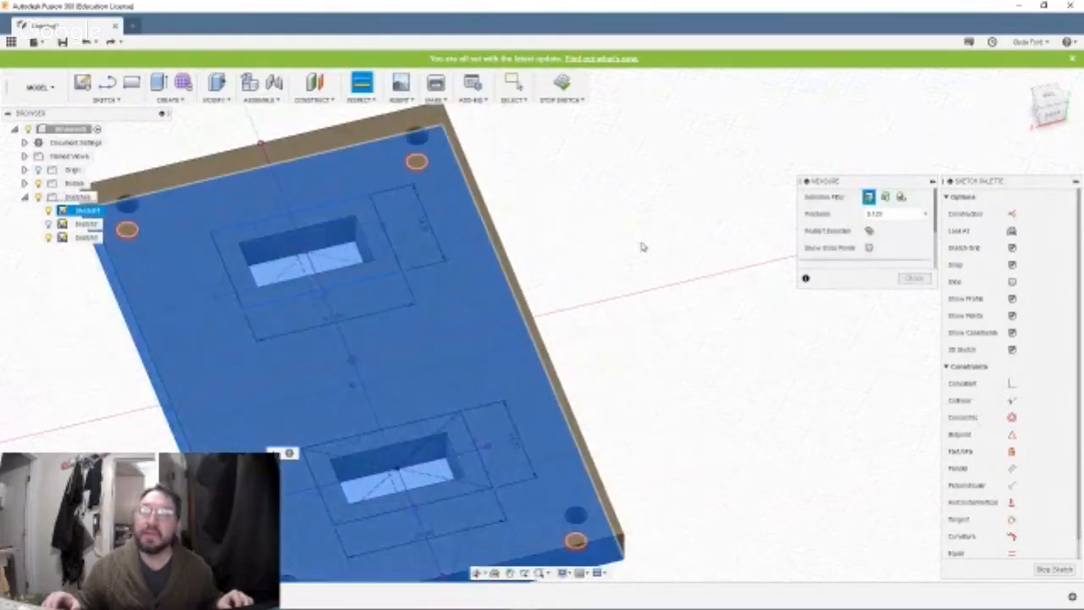
{"action": "left_click", "coordinate": [224, 380]}
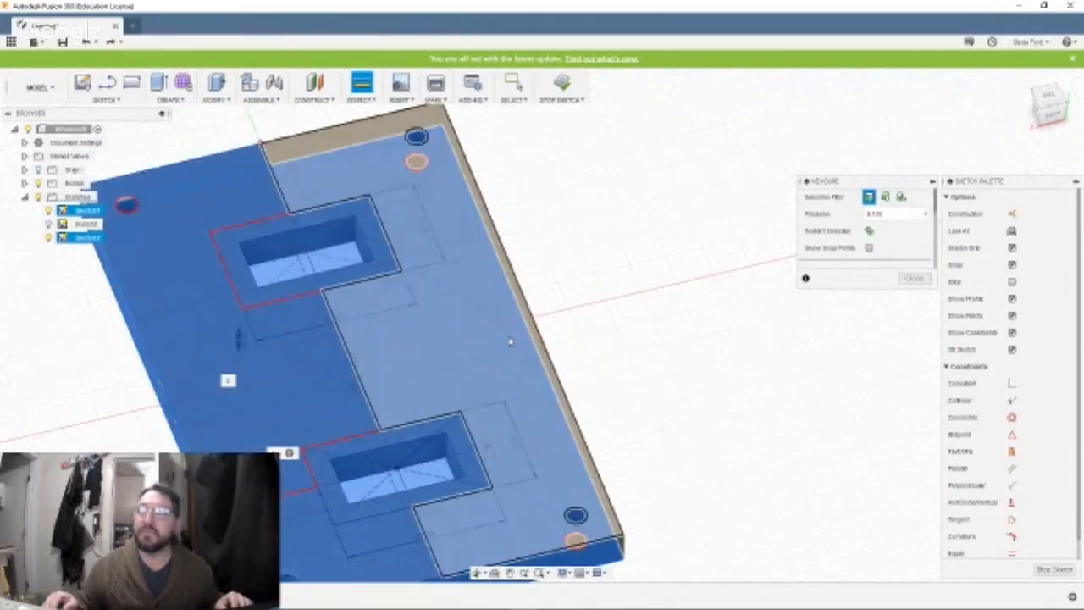
{"action": "left_click", "coordinate": [660, 286]}
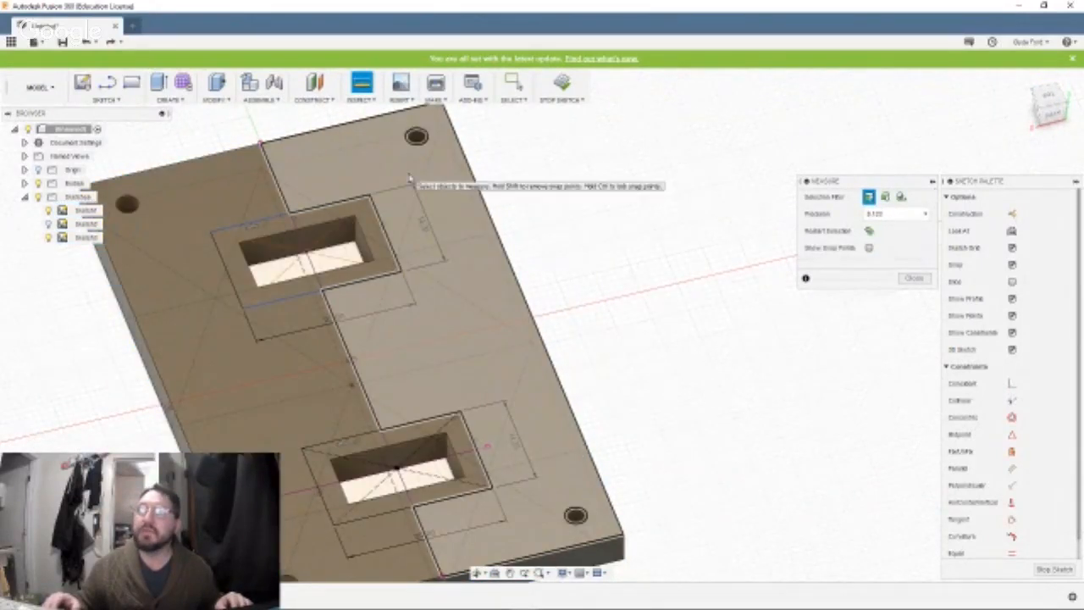
Examine the top-face profile regions around the two cutouts by picking them with the Measure tool, then close the tool.
{"action": "left_click", "coordinate": [410, 178]}
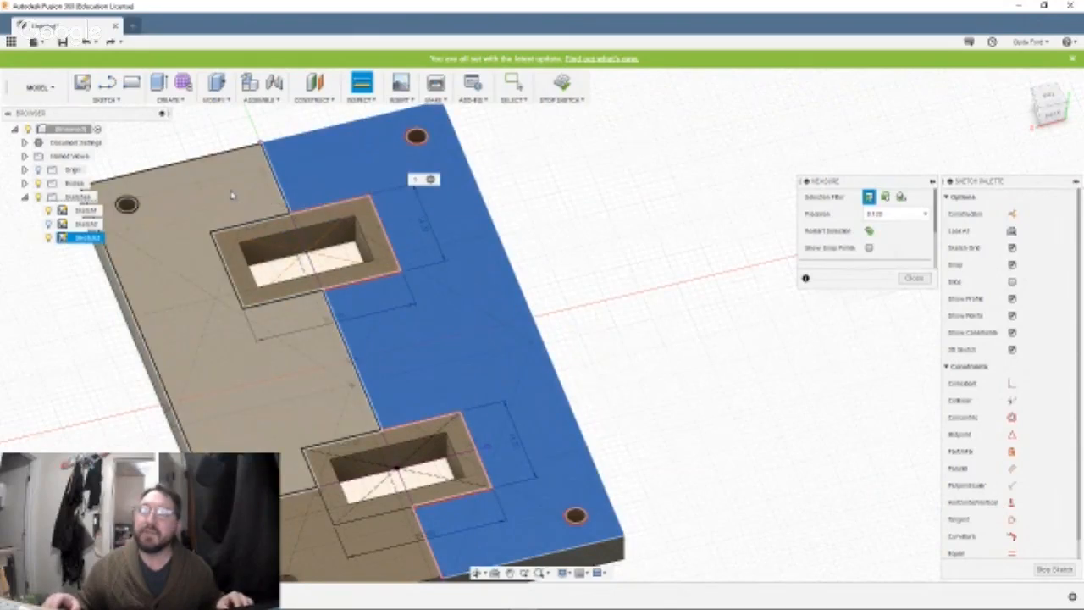
{"action": "left_click", "coordinate": [237, 195]}
{"action": "left_click", "coordinate": [244, 261]}
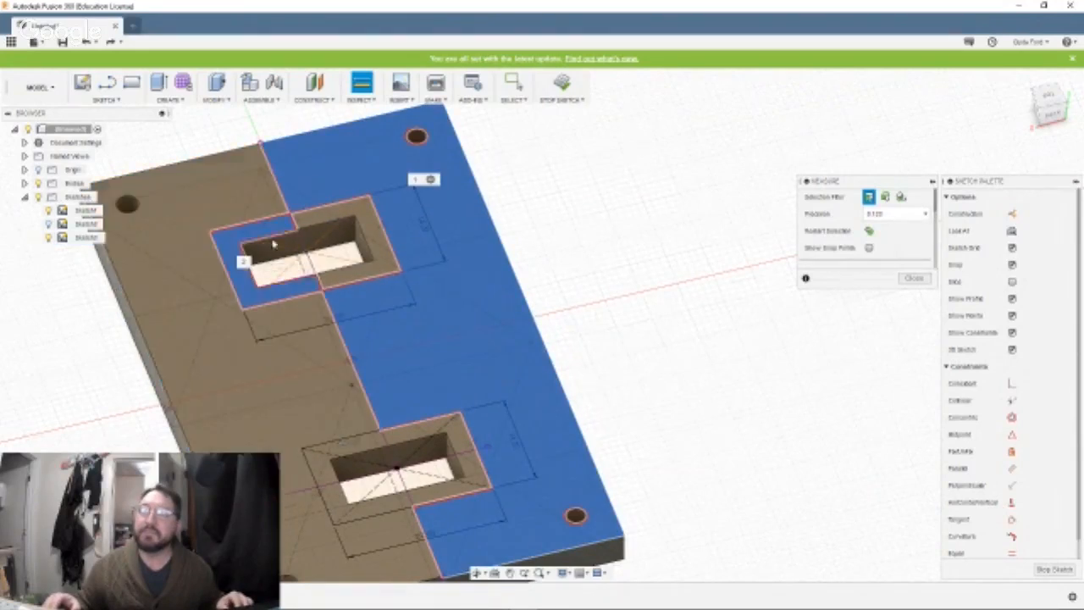
{"action": "left_click", "coordinate": [315, 223]}
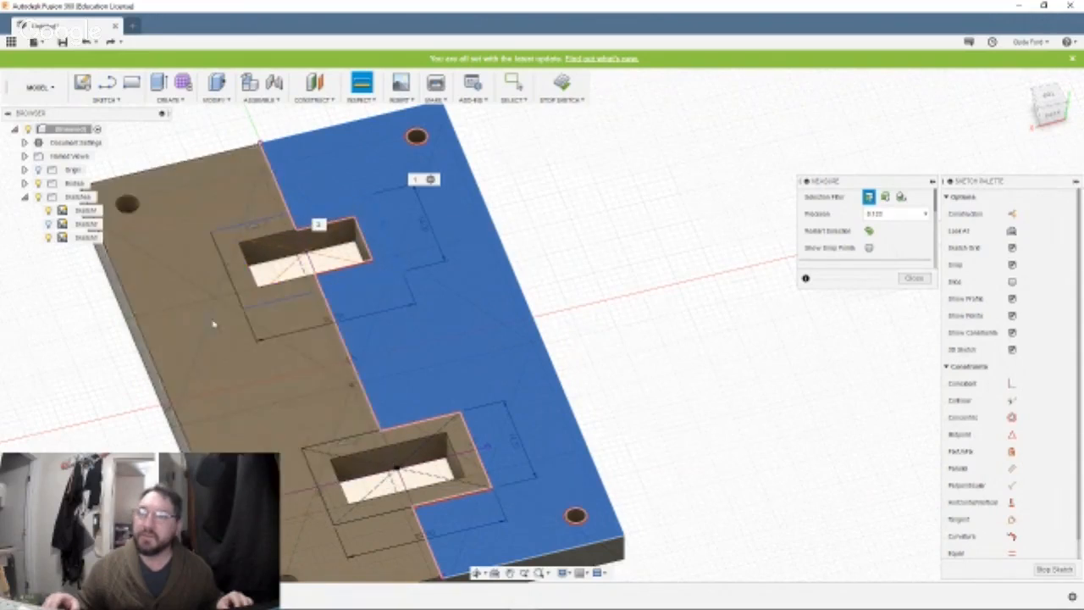
{"action": "left_click", "coordinate": [237, 237]}
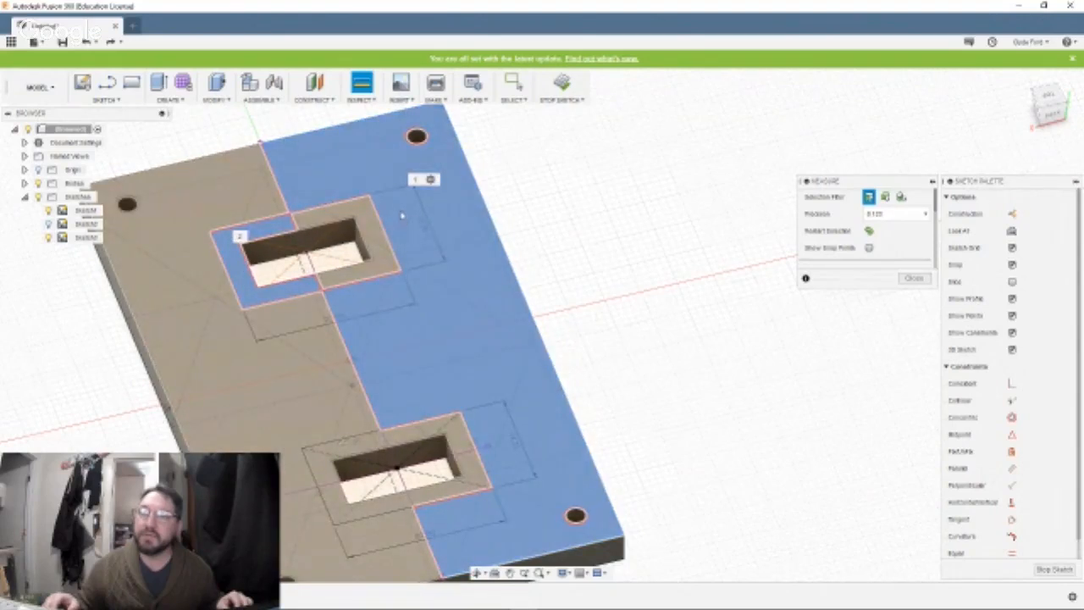
{"action": "left_click", "coordinate": [372, 214]}
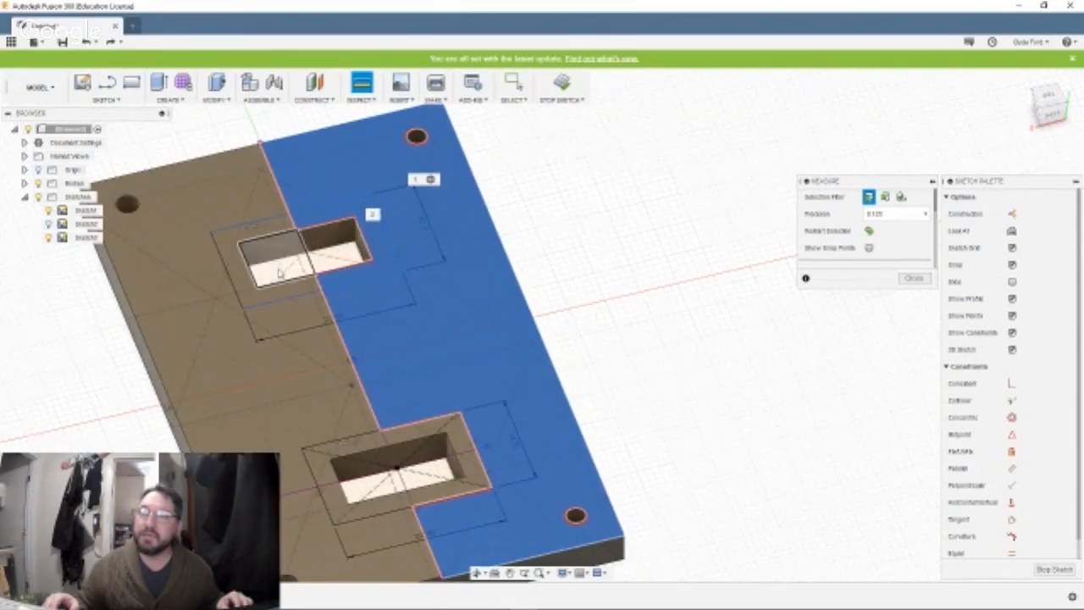
{"action": "left_click", "coordinate": [273, 298]}
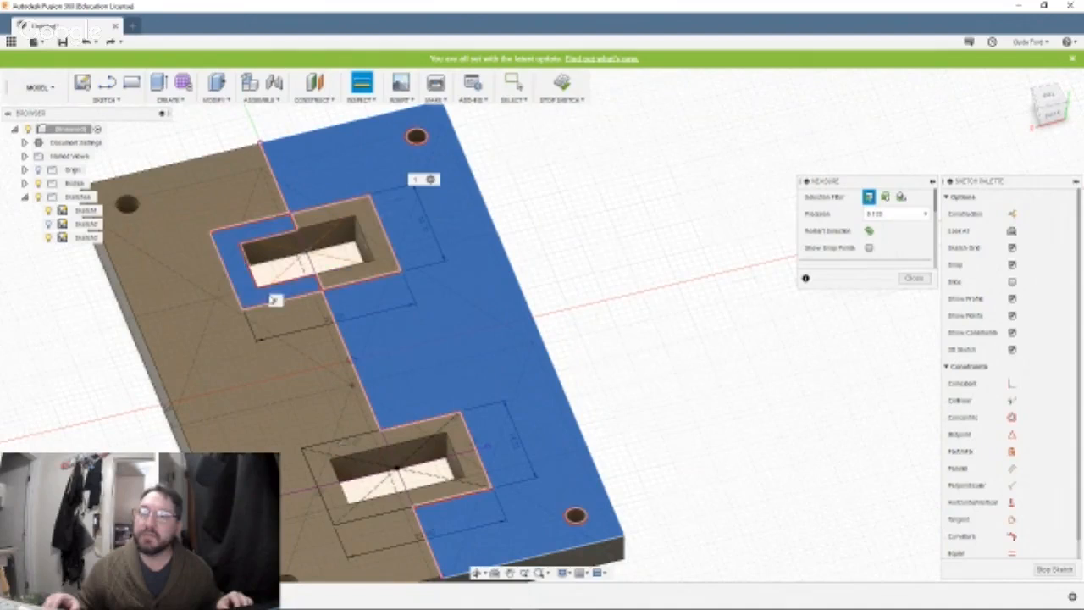
{"action": "left_click", "coordinate": [245, 389]}
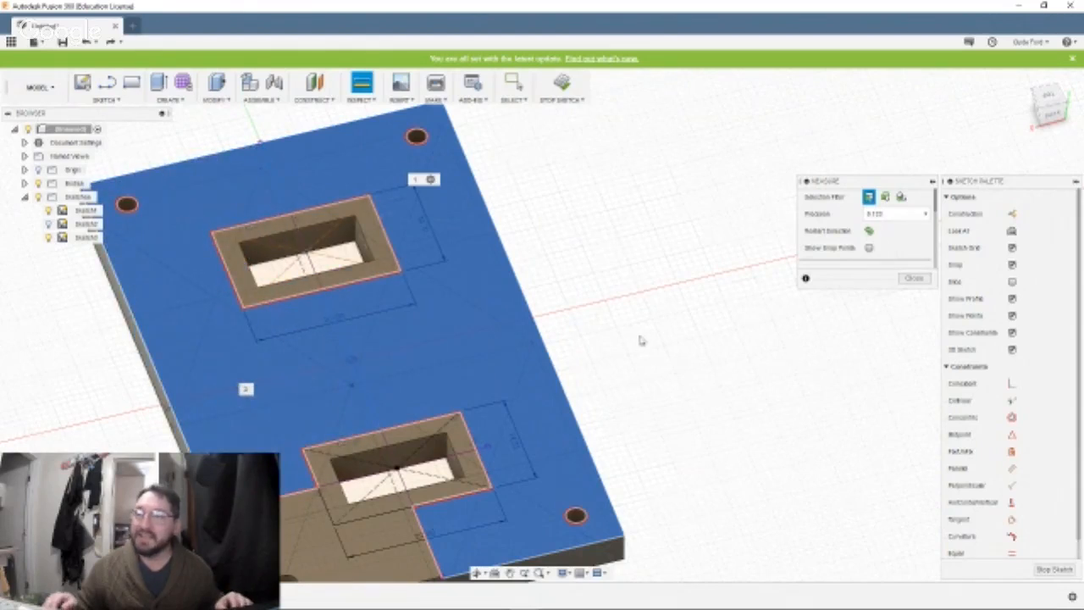
{"action": "middle_click_drag", "start_coordinate": [640, 338], "coordinate": [683, 259]}
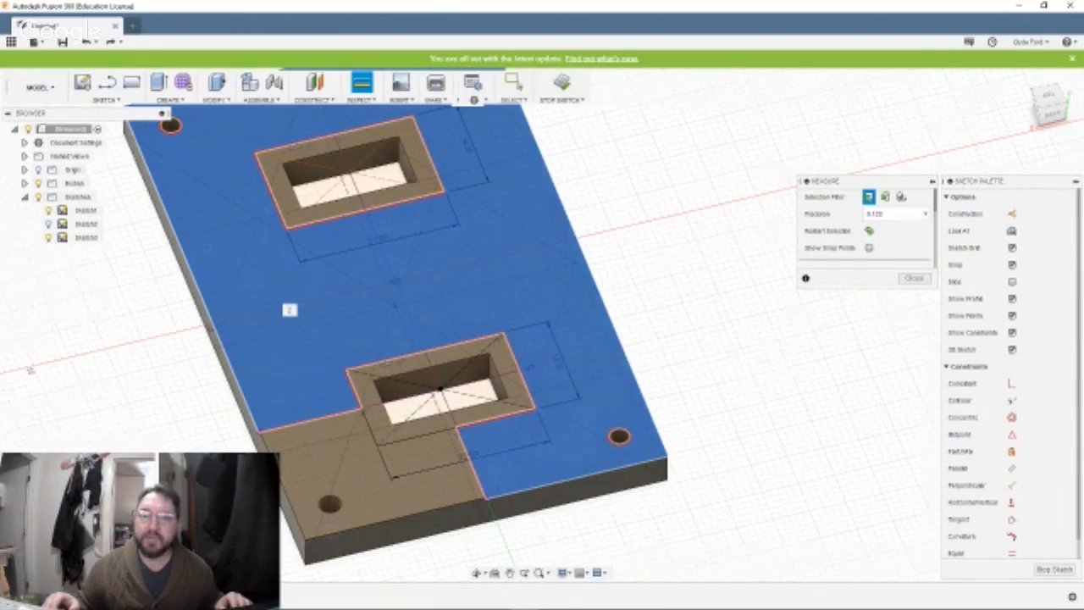
{"action": "key", "text": "Escape"}
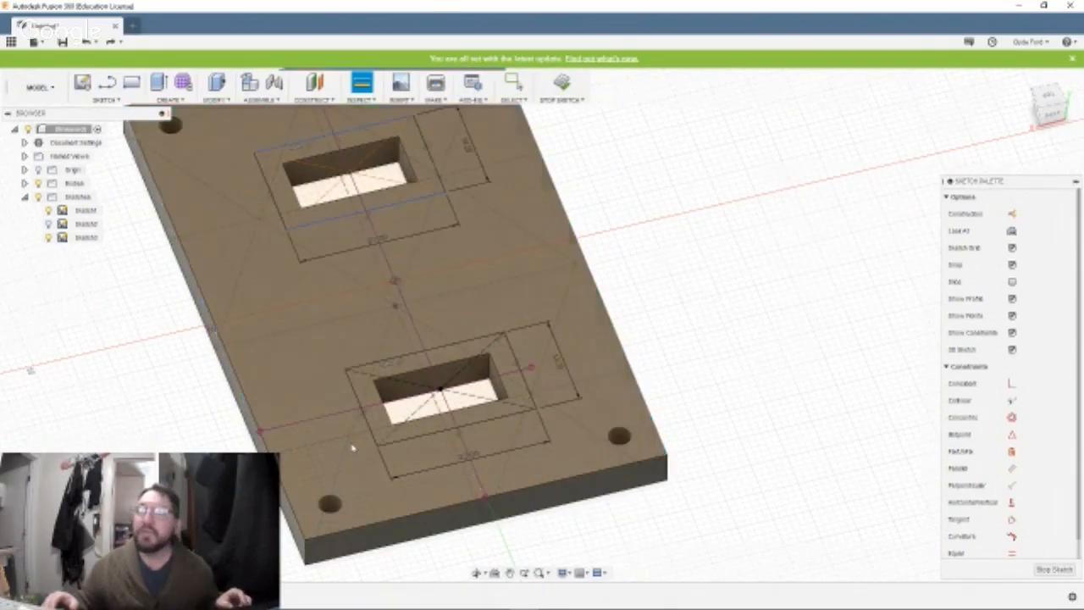
Undo both recess rectangles around the cutouts in the current sketch.
{"action": "key", "text": "ctrl+z"}
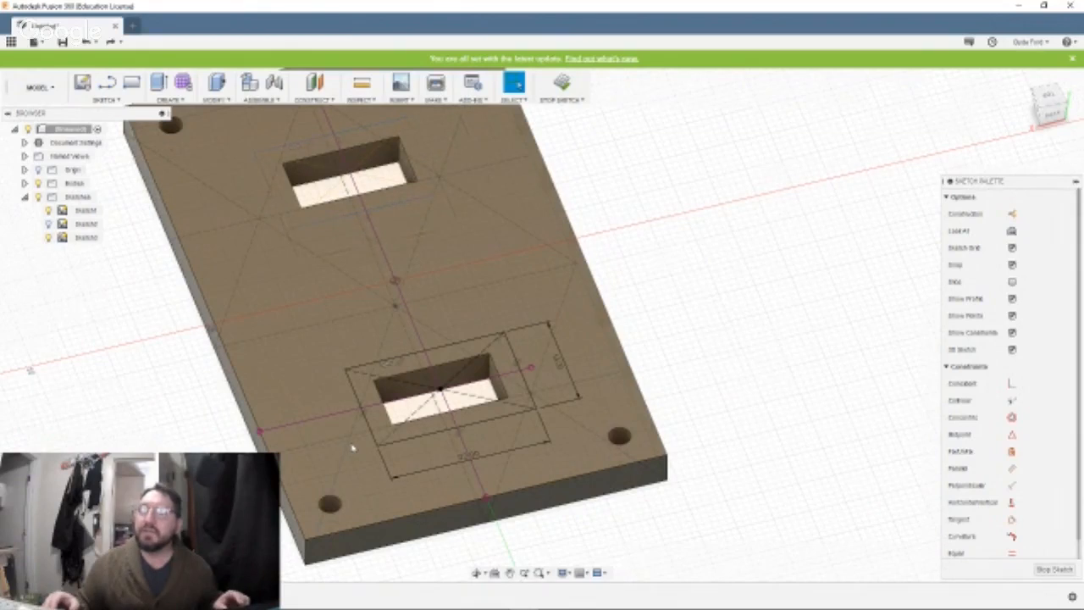
{"action": "key", "text": "ctrl+z"}
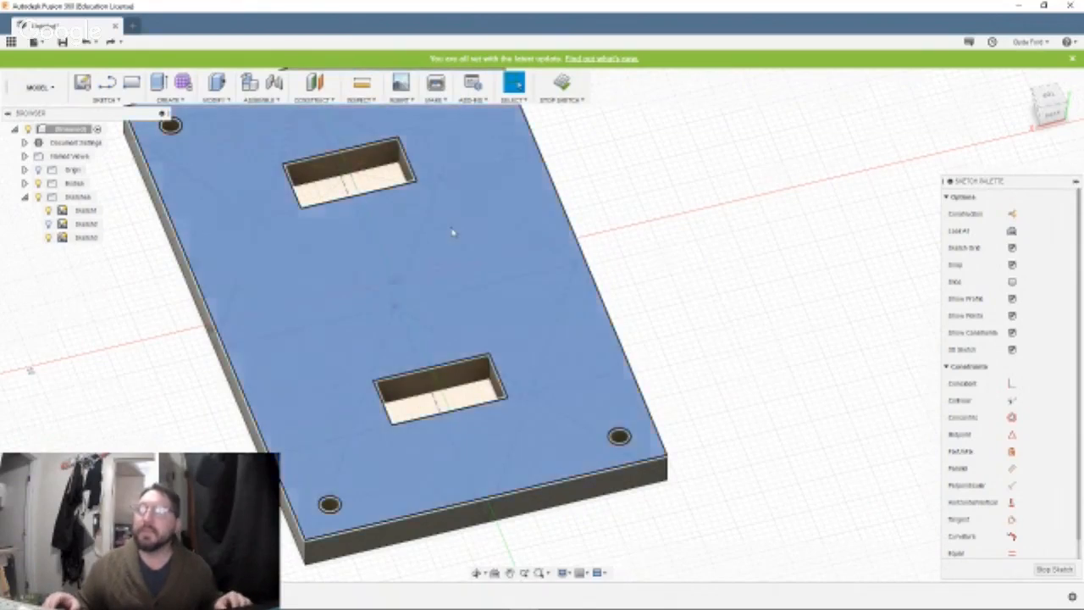
Extrude the plate's whole top-face profile 4 mm upward as a join, keeping the holes and cutouts open.
{"action": "left_click", "coordinate": [453, 233]}
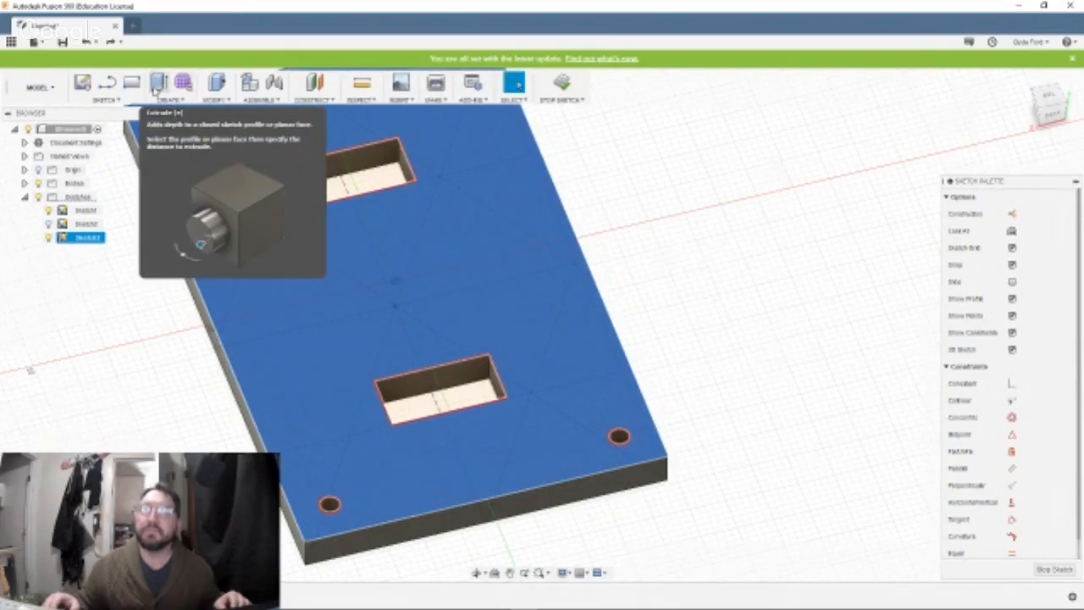
{"action": "left_click", "coordinate": [157, 83]}
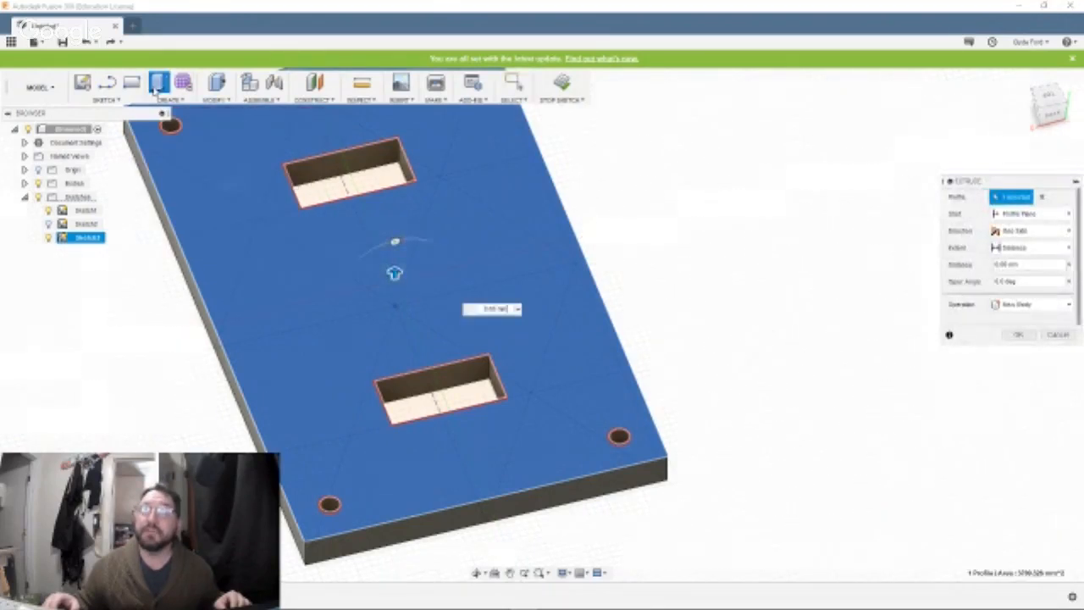
{"action": "type", "text": "1"}
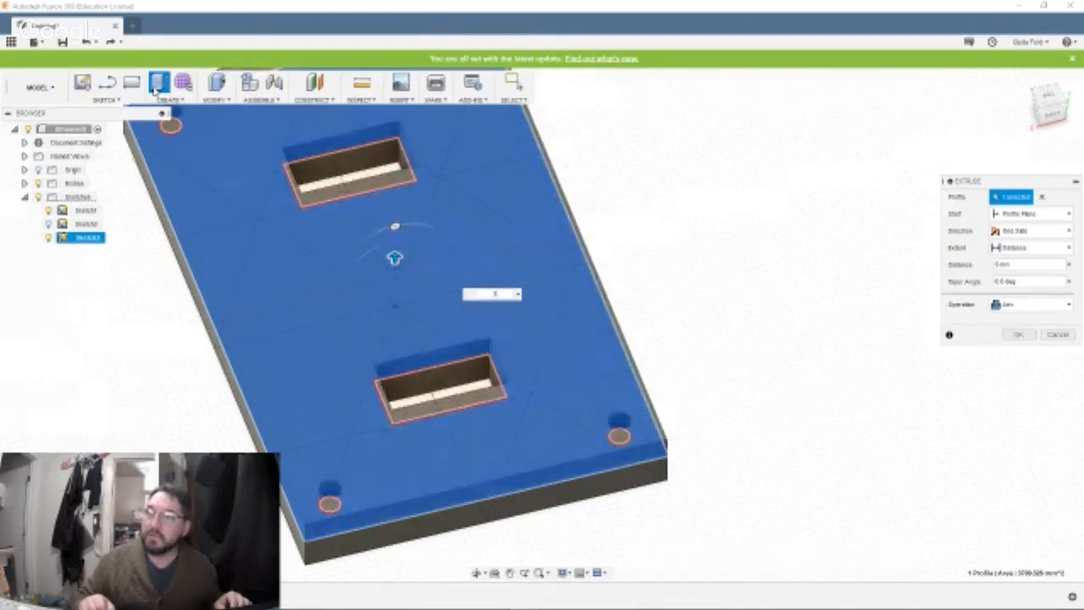
{"action": "key", "text": "Return"}
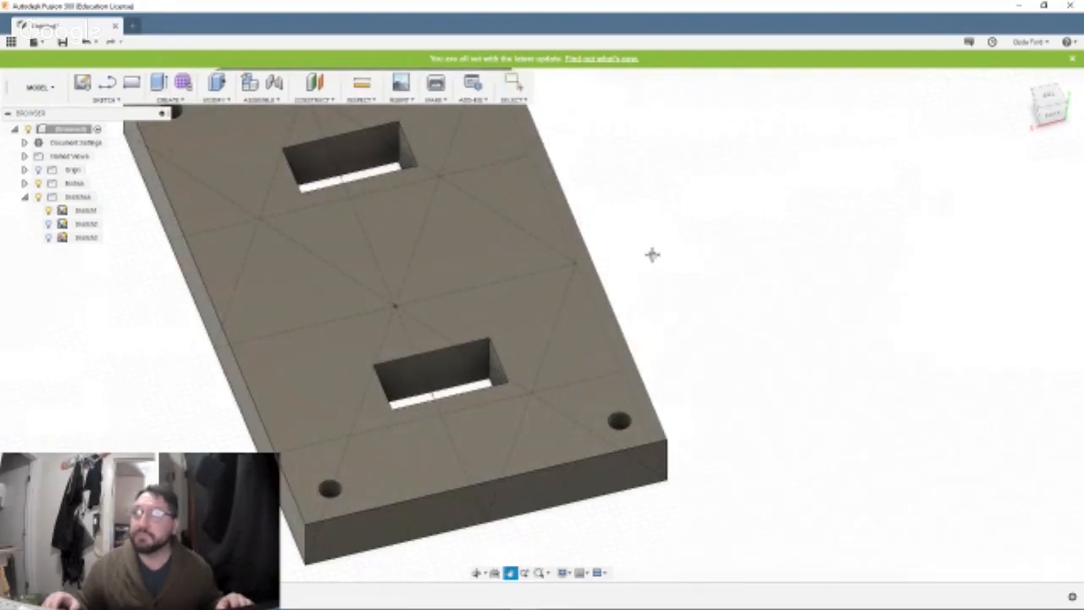
Start a new sketch on the plate's top face using the Center Rectangle tool.
{"action": "middle_click_drag", "start_coordinate": [651, 255], "coordinate": [683, 361], "text": "shift"}
{"action": "key", "text": "Escape"}
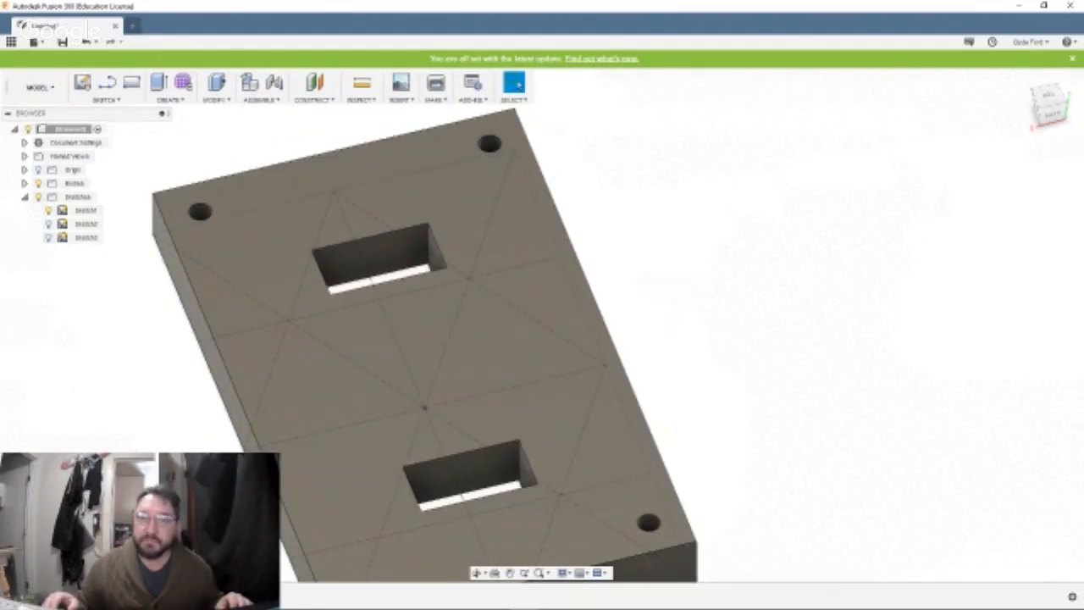
{"action": "left_click", "coordinate": [117, 102]}
{"action": "mouse_move", "coordinate": [108, 164]}
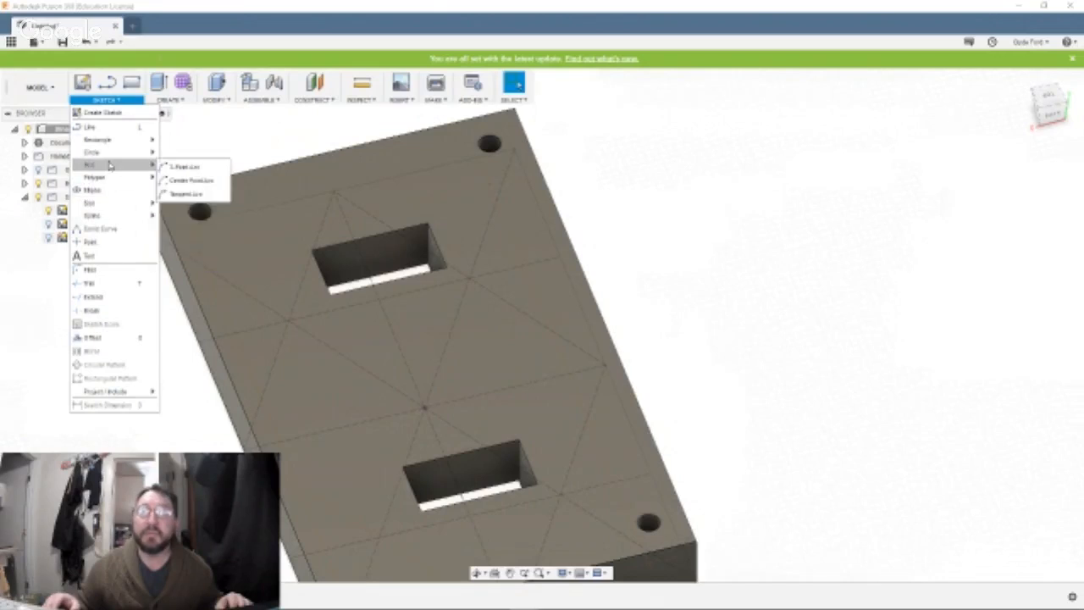
{"action": "mouse_move", "coordinate": [113, 142]}
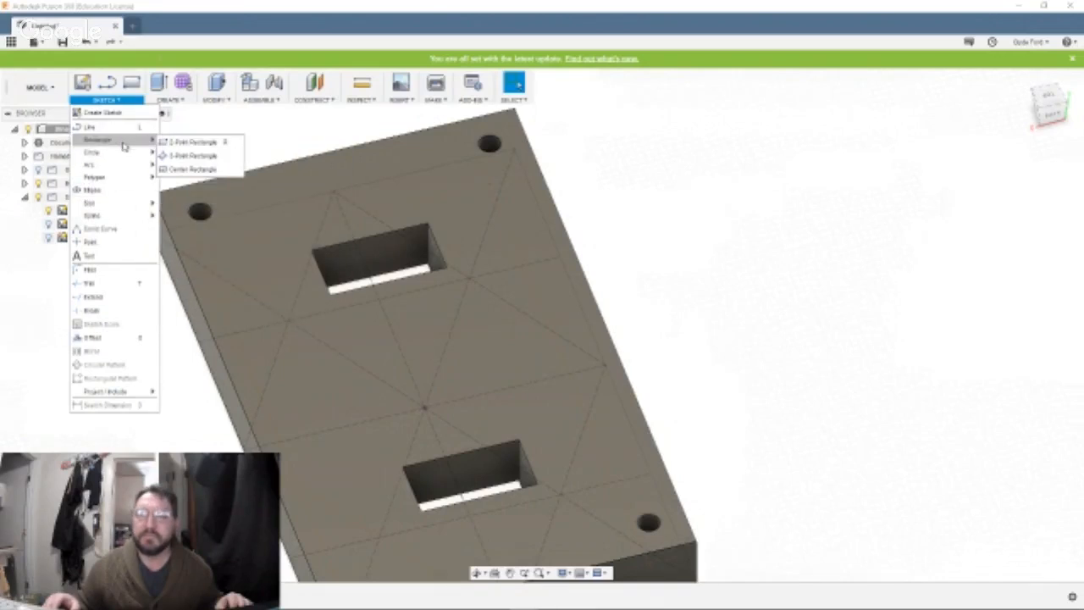
{"action": "left_click", "coordinate": [174, 169]}
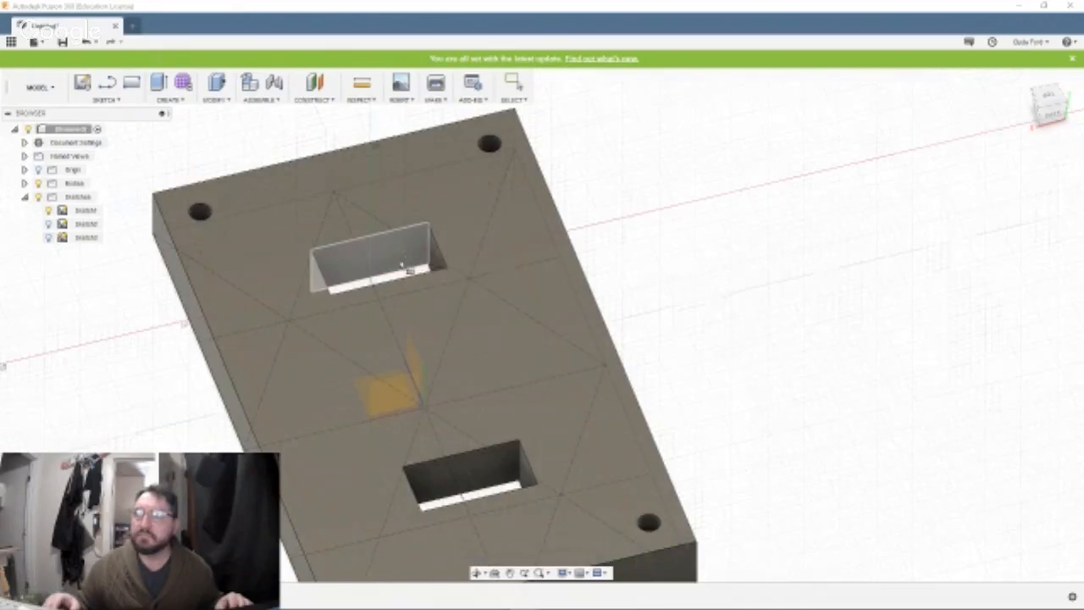
{"action": "left_click", "coordinate": [392, 211]}
{"action": "left_click", "coordinate": [394, 196]}
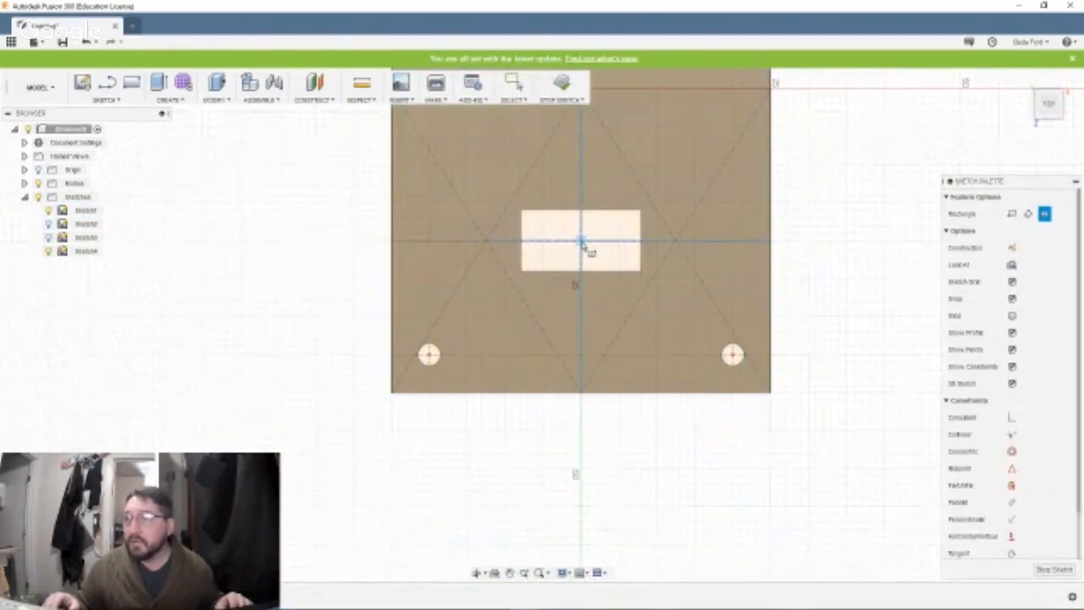
Draw a 22 by 14.2 mm center rectangle around the cutout in the plate's lower half, centred on the cutout's midpoint.
{"action": "left_click", "coordinate": [580, 242]}
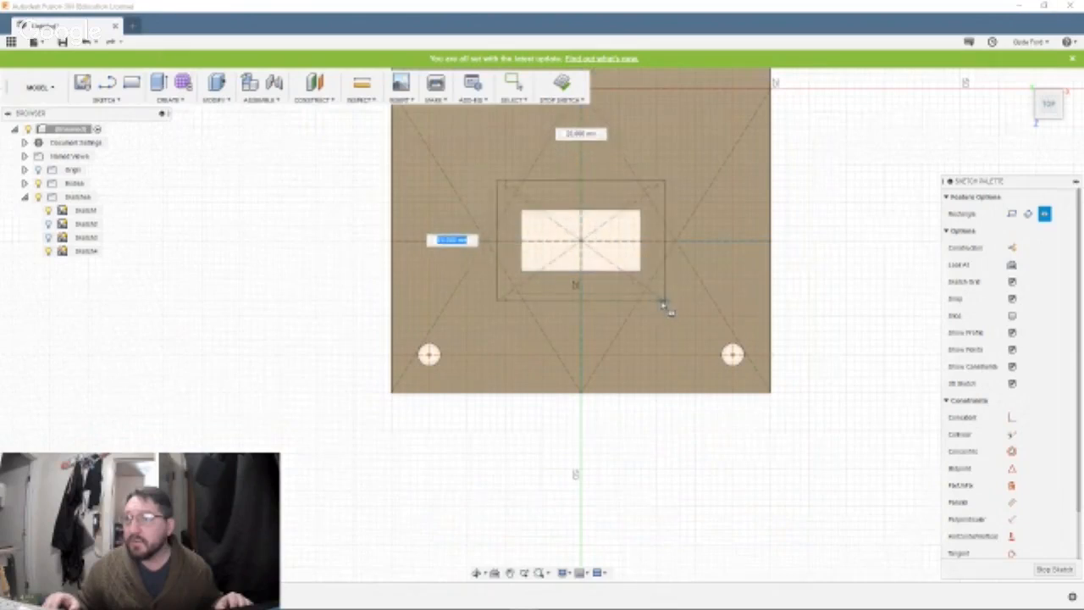
{"action": "type", "text": "4"}
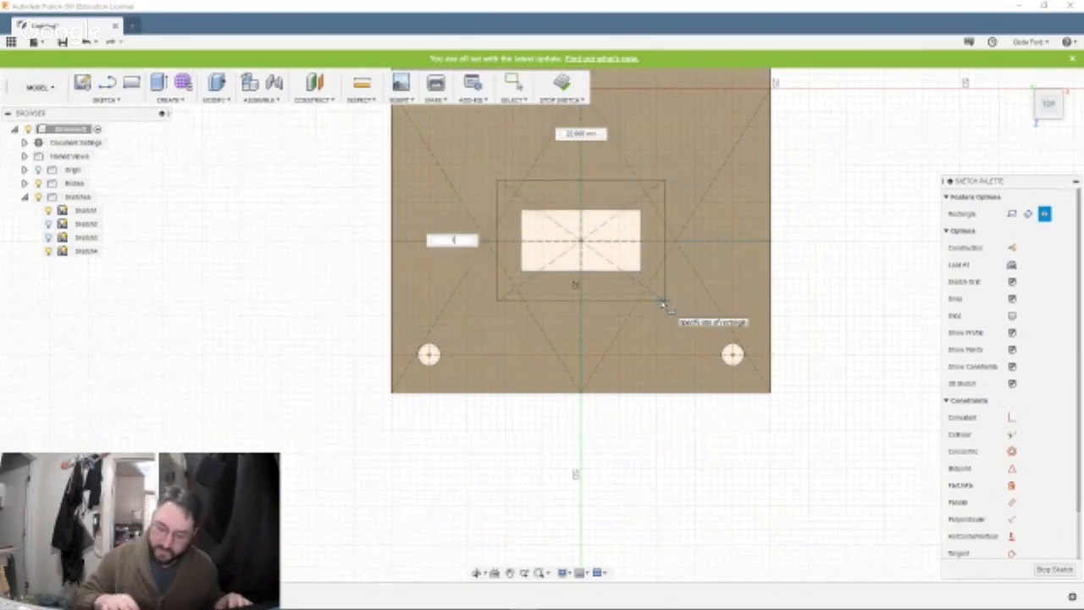
{"action": "type", "text": "0"}
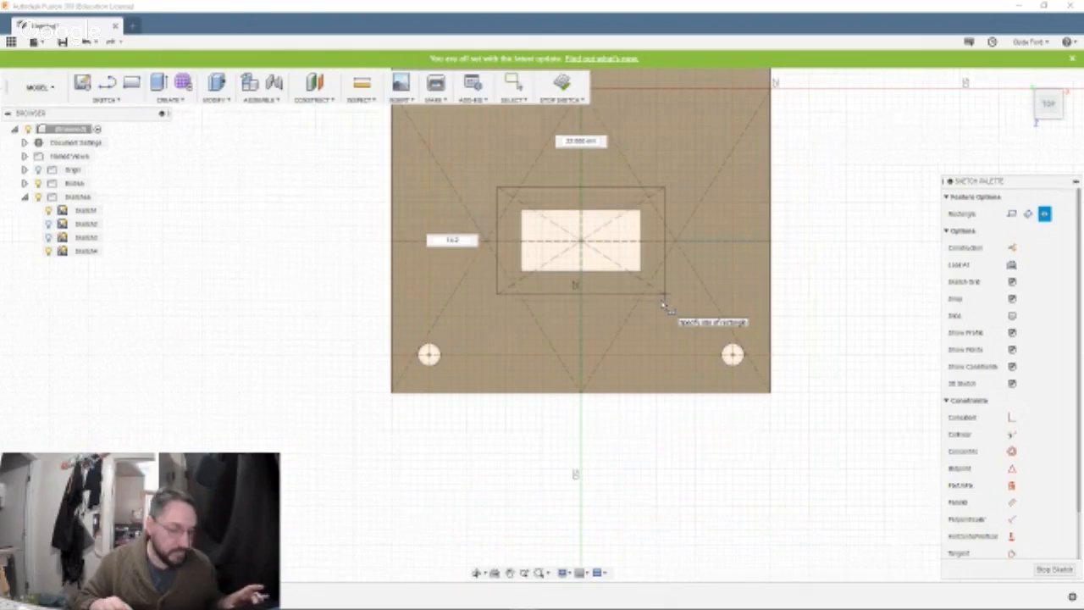
{"action": "key", "text": "Tab"}
{"action": "type", "text": "20"}
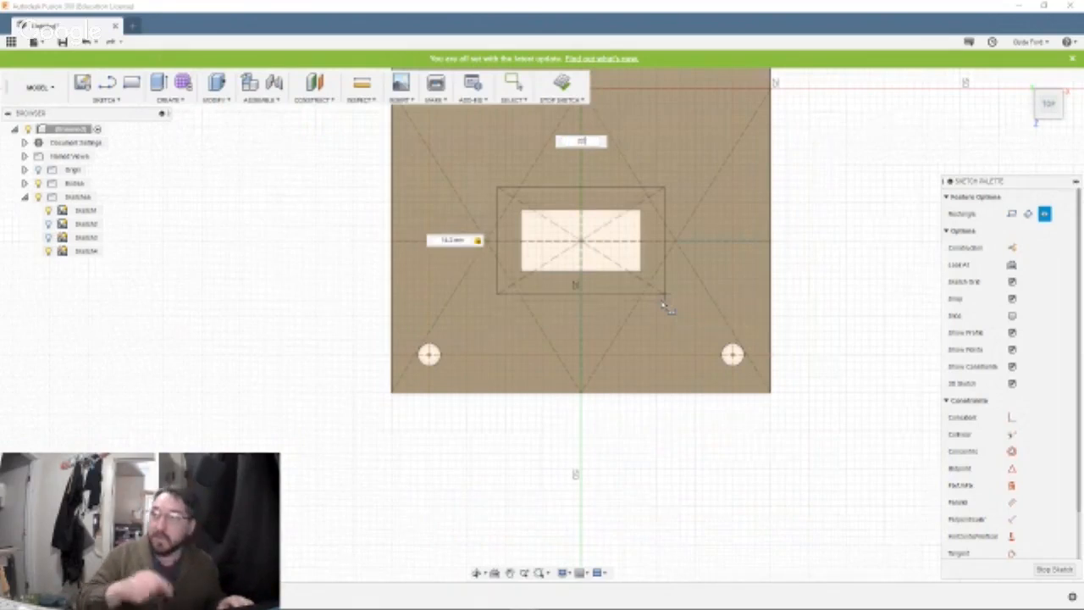
{"action": "key", "text": "Return"}
{"action": "key", "text": "Escape"}
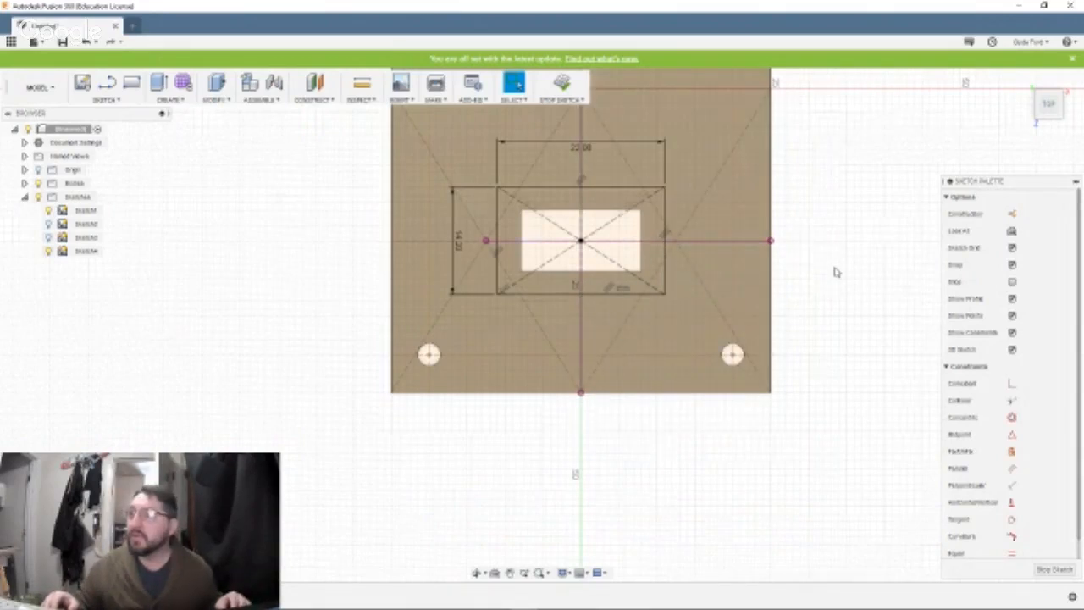
Draw a second center rectangle, 22 by 14.2 mm, centred on the cutout in the plate's upper half.
{"action": "middle_click_drag", "start_coordinate": [832, 266], "coordinate": [822, 468]}
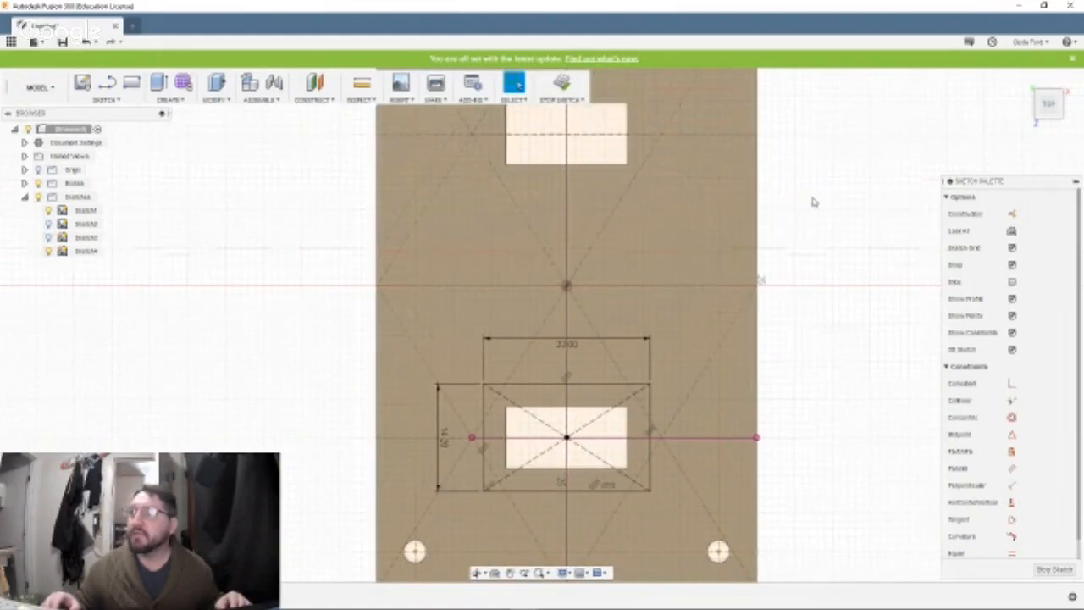
{"action": "mouse_move", "coordinate": [810, 195]}
{"action": "middle_mouse_down"}
{"action": "mouse_move", "coordinate": [810, 286]}
{"action": "mouse_move", "coordinate": [788, 313]}
{"action": "middle_mouse_up"}
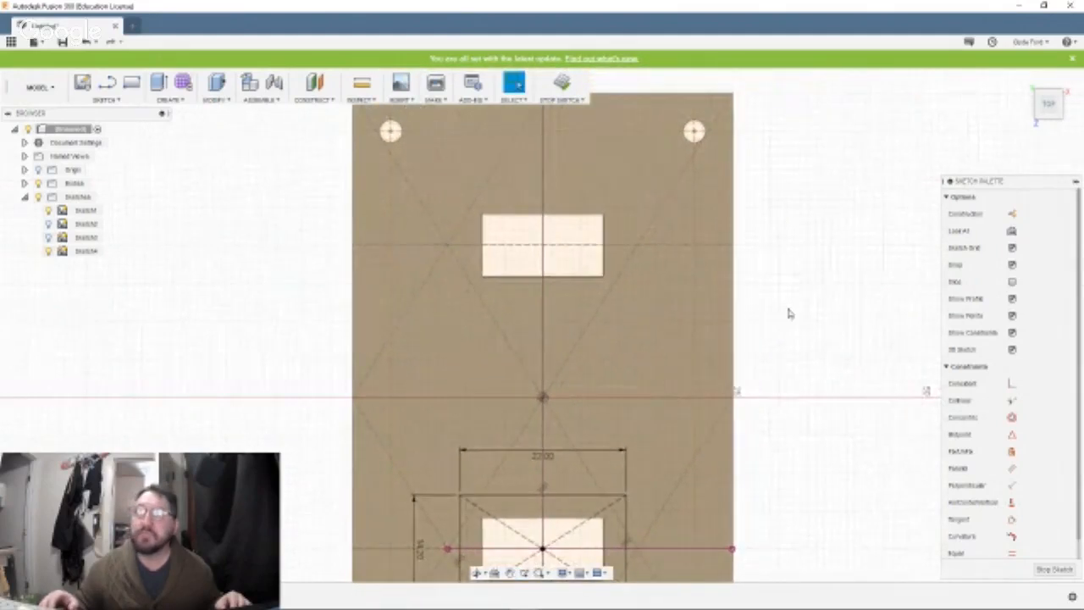
{"action": "left_click", "coordinate": [123, 100]}
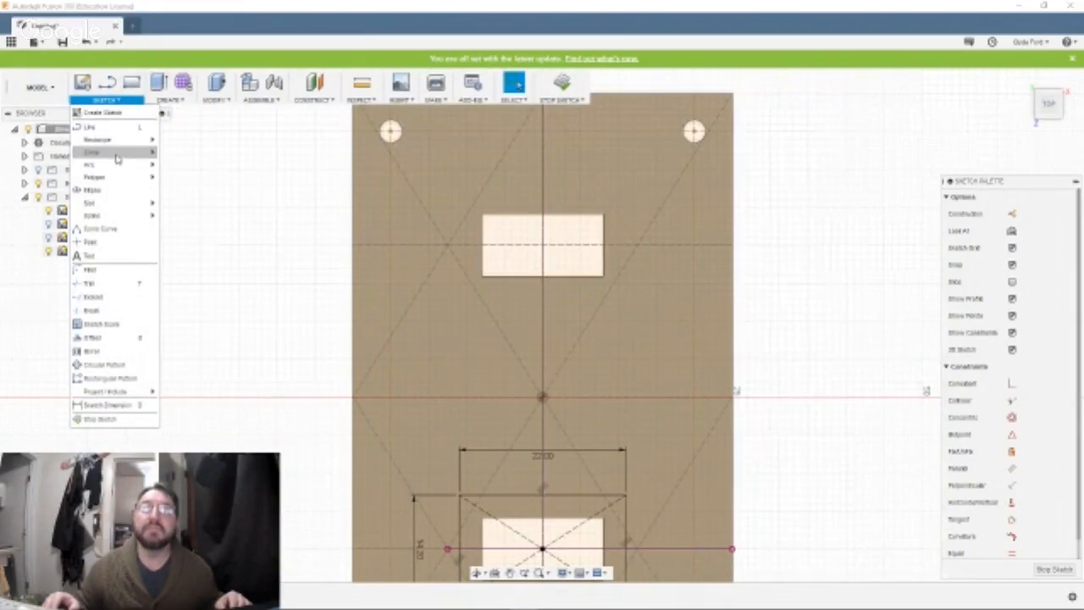
{"action": "mouse_move", "coordinate": [119, 140]}
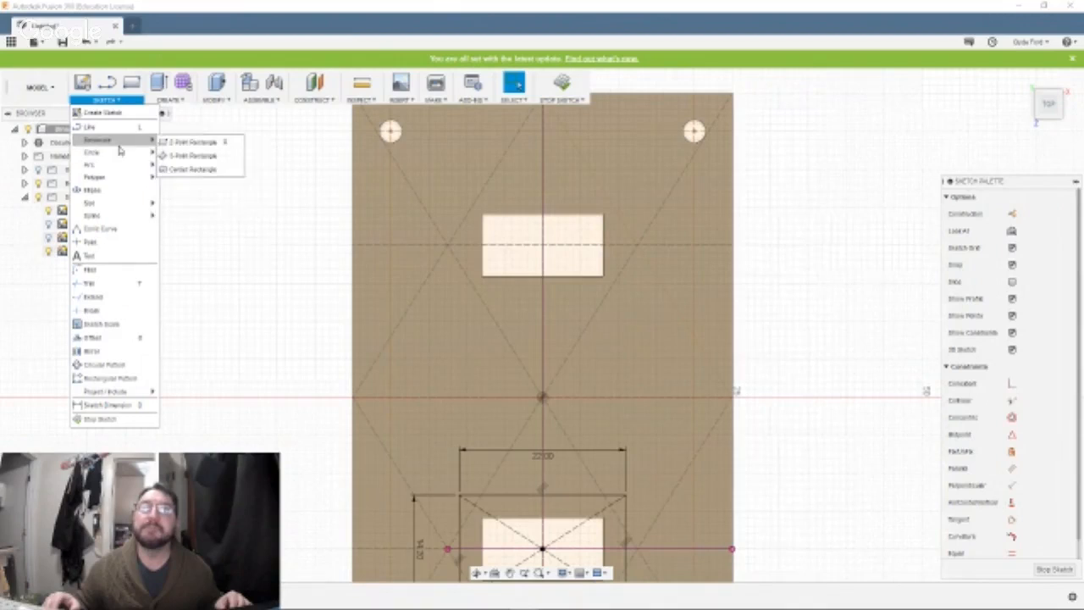
{"action": "left_click", "coordinate": [187, 169]}
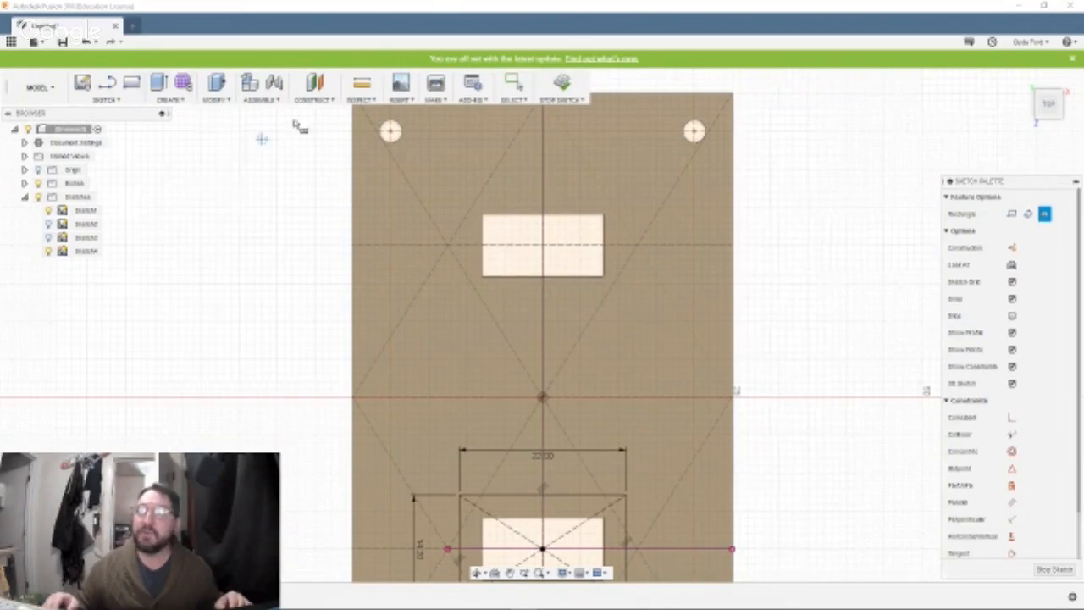
{"action": "left_click", "coordinate": [543, 247]}
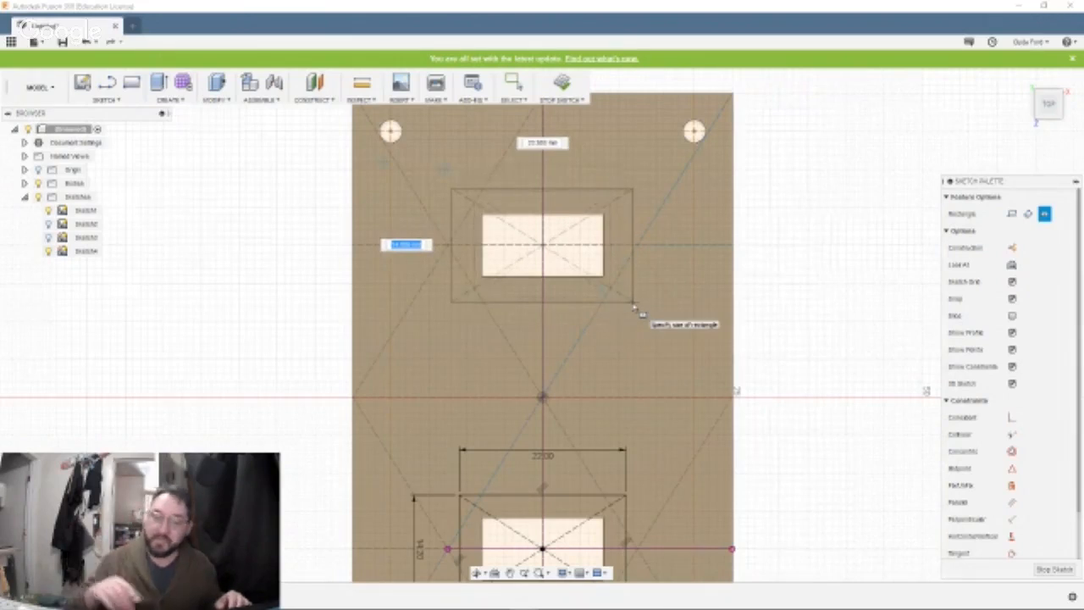
{"action": "type", "text": "14"}
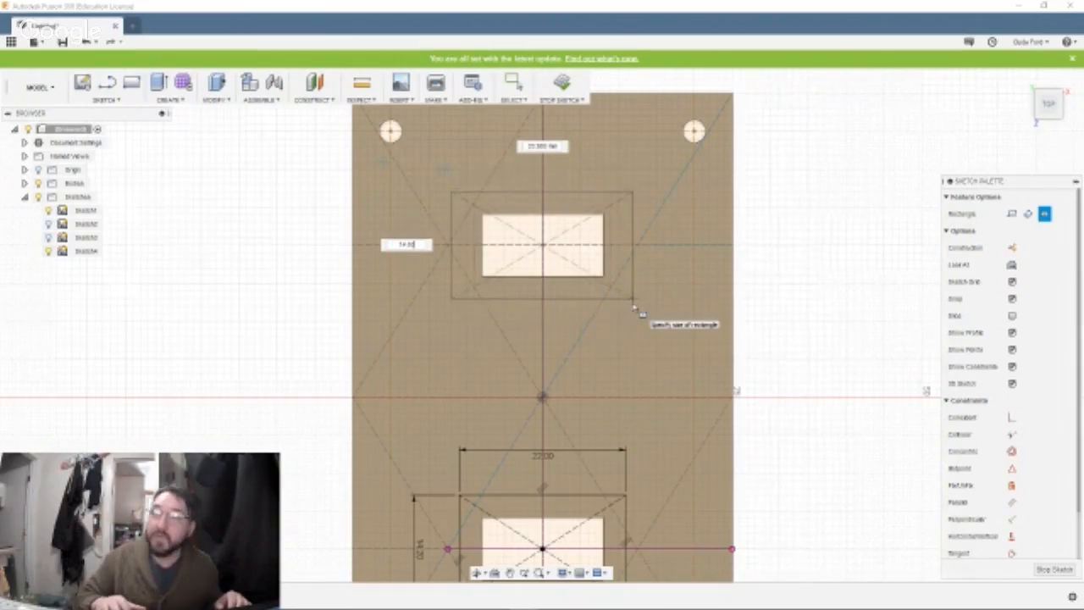
{"action": "type", "text": ".2"}
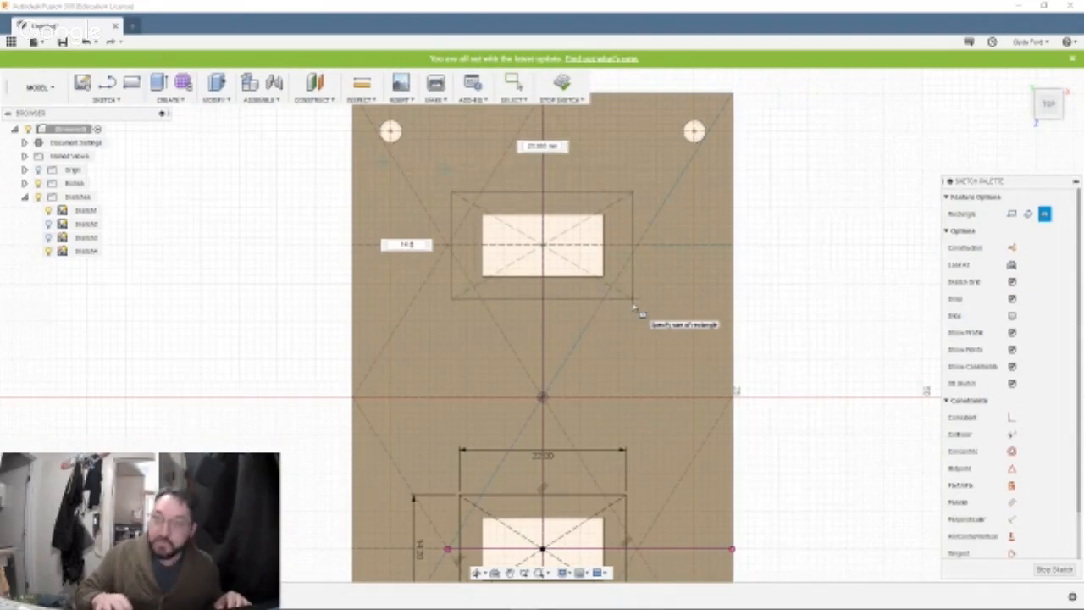
{"action": "key", "text": "Tab"}
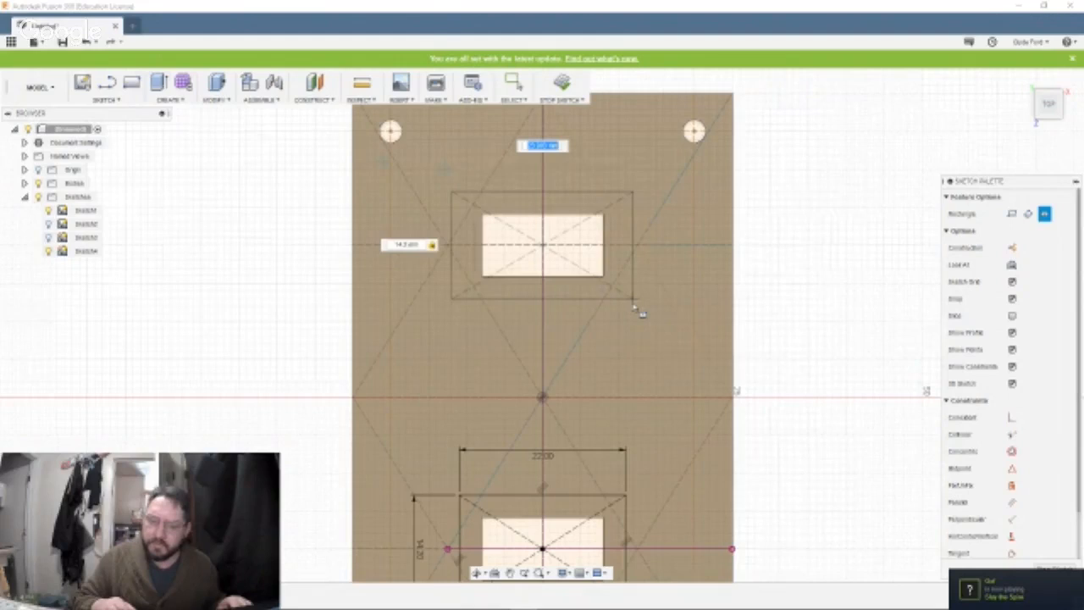
{"action": "type", "text": "22"}
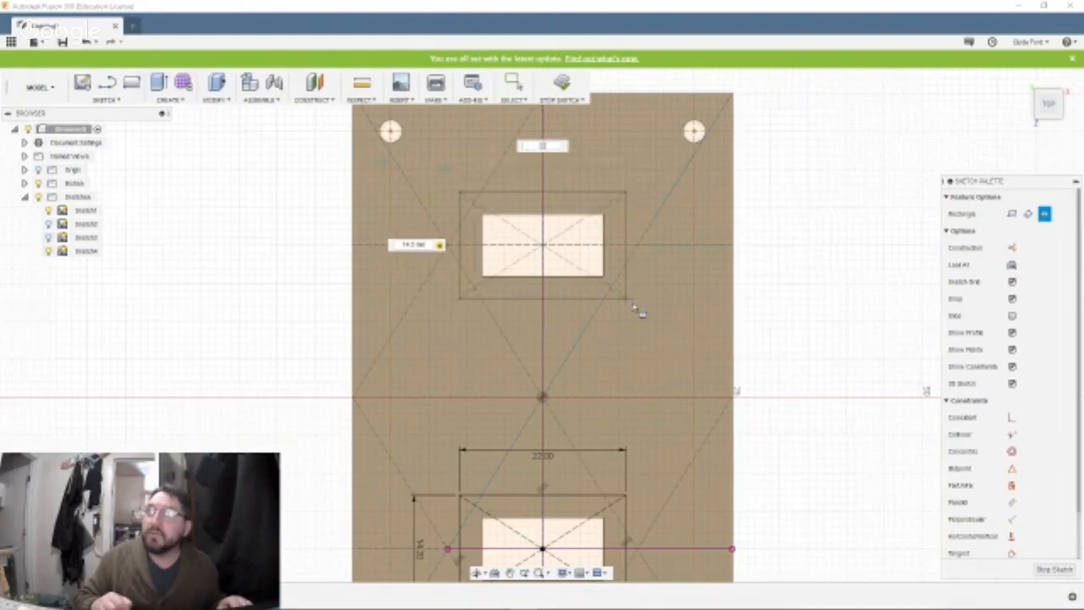
{"action": "key", "text": "Return"}
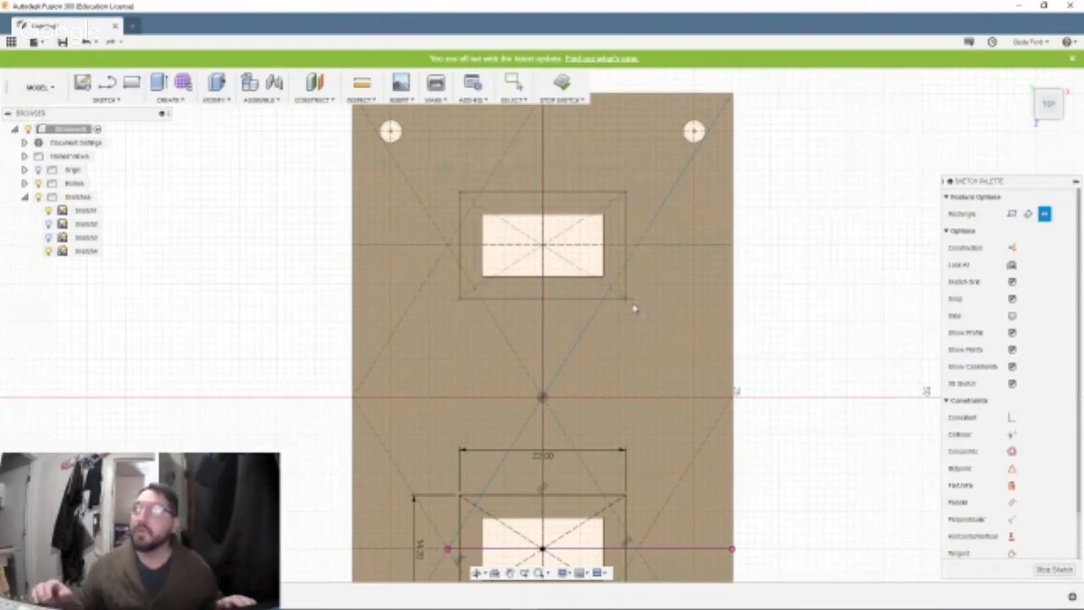
{"action": "key", "text": "Escape"}
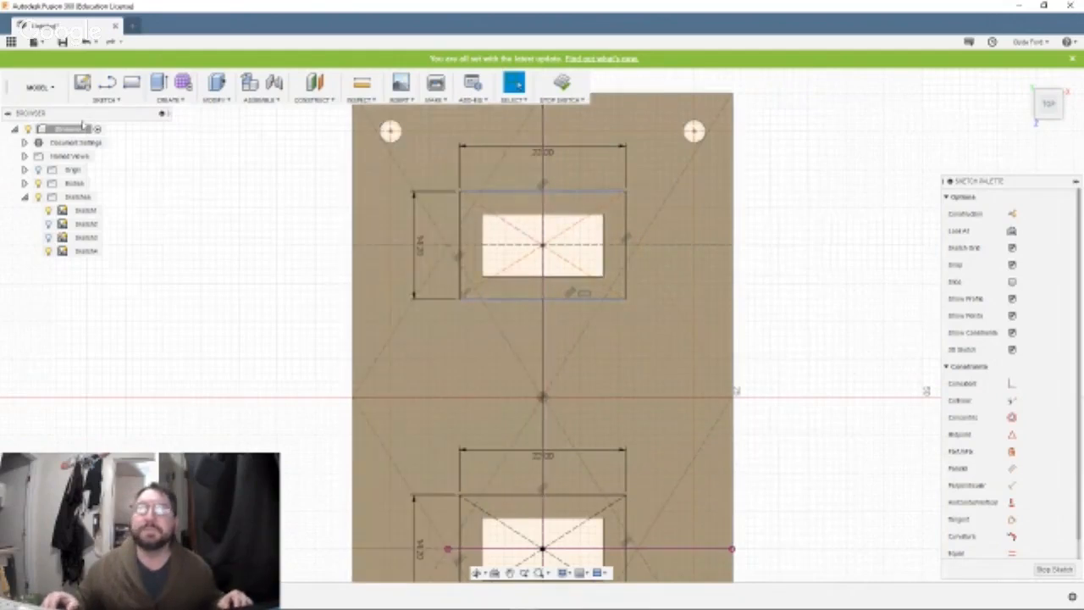
Finish the sketch and extrude the ring-shaped profiles around both cutouts by -4 mm as a cut into the plate.
{"action": "left_click", "coordinate": [561, 83]}
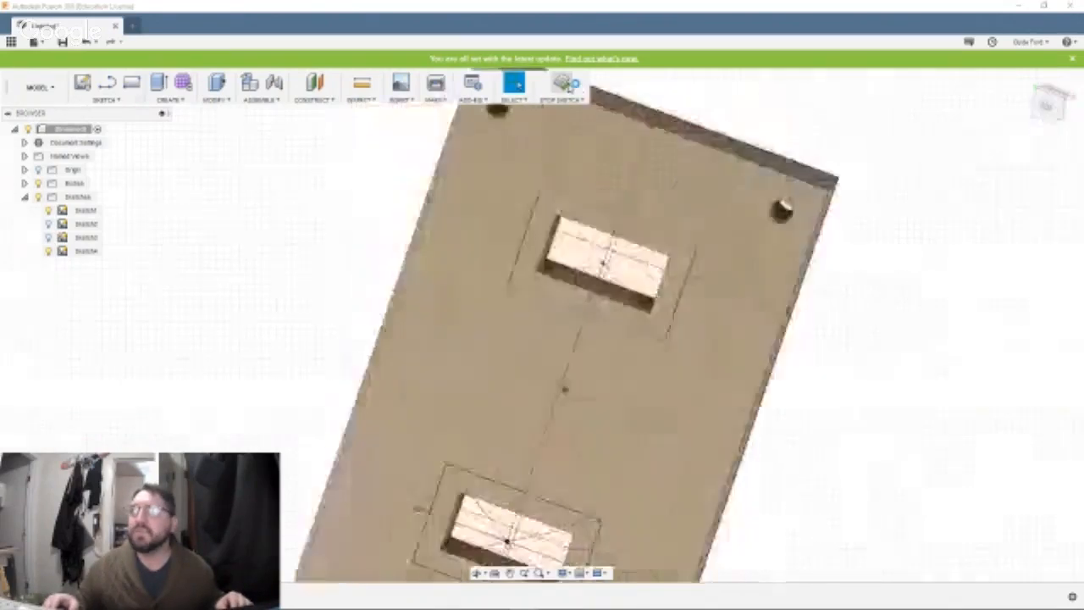
{"action": "left_click", "coordinate": [441, 227]}
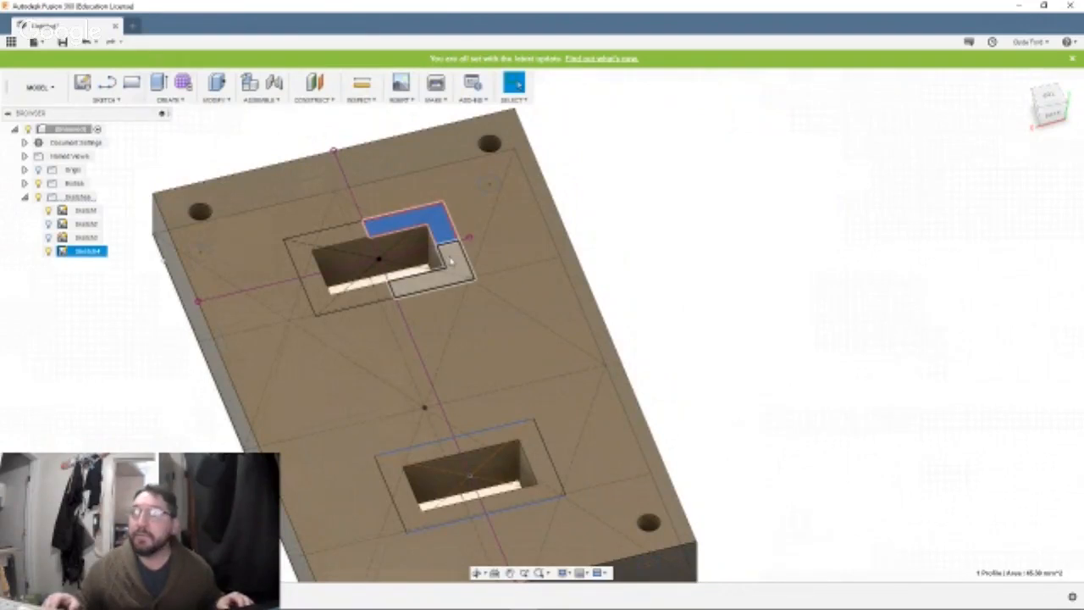
{"action": "left_click", "coordinate": [445, 254], "text": "ctrl"}
{"action": "left_click", "coordinate": [309, 250], "text": "ctrl"}
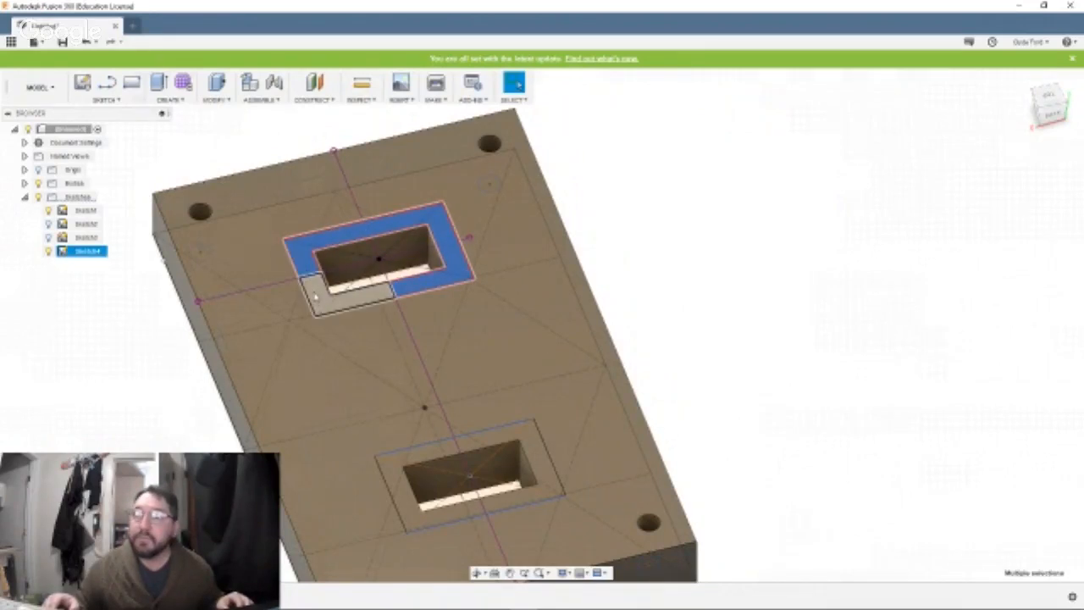
{"action": "left_click", "coordinate": [315, 299], "text": "ctrl"}
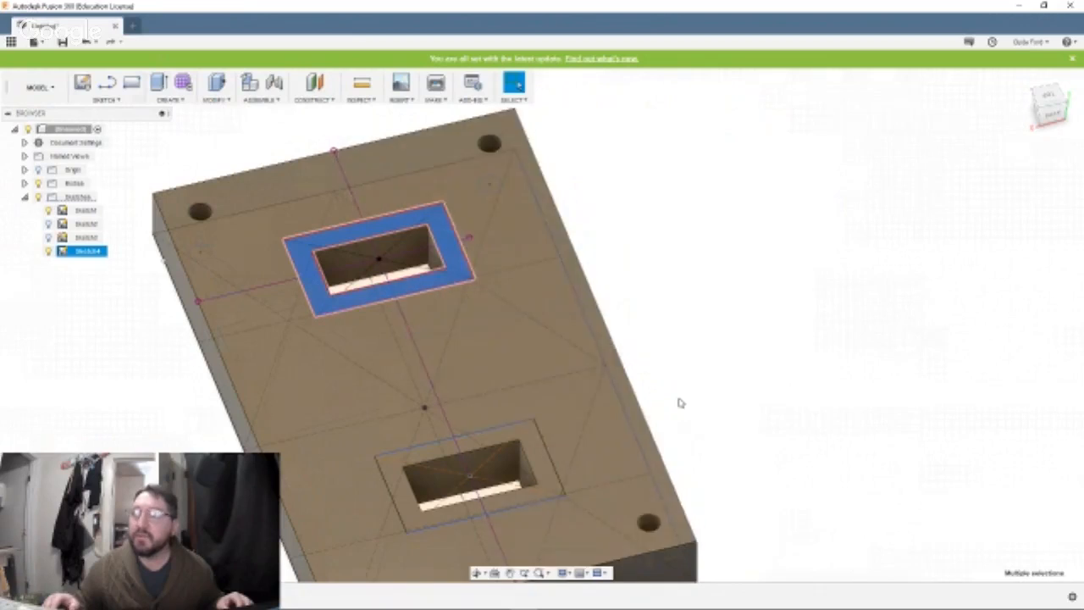
{"action": "left_click", "coordinate": [545, 447], "text": "ctrl"}
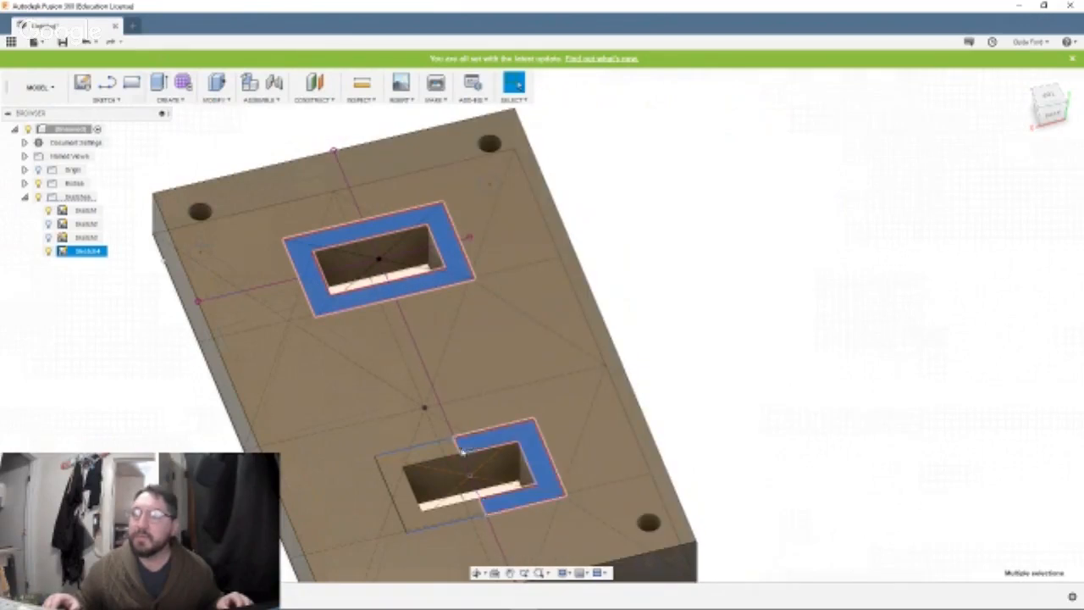
{"action": "left_click", "coordinate": [425, 459], "text": "ctrl"}
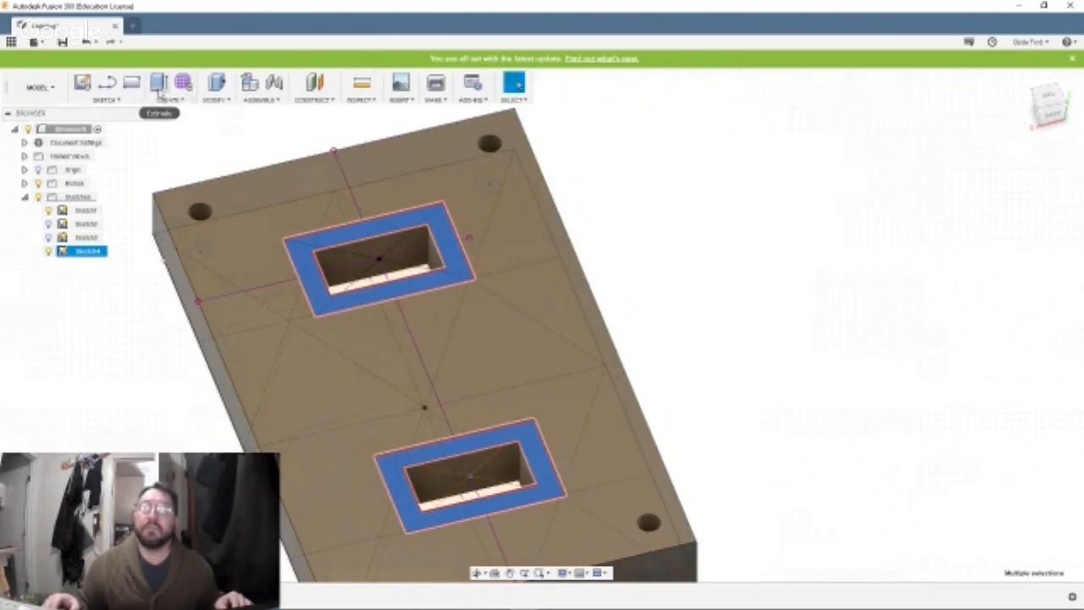
{"action": "left_click", "coordinate": [159, 83]}
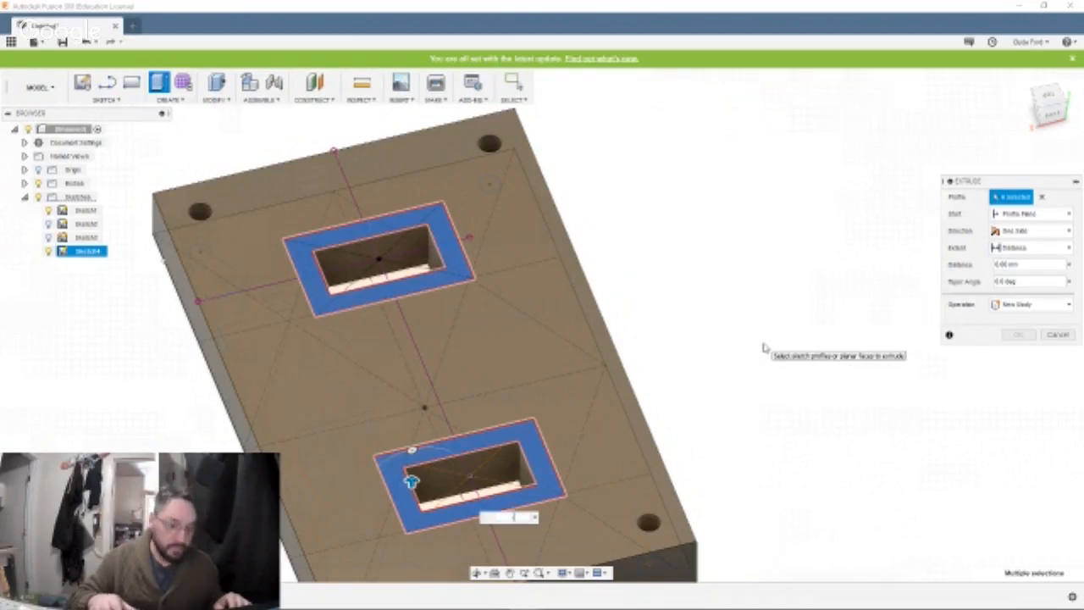
{"action": "type", "text": "-4"}
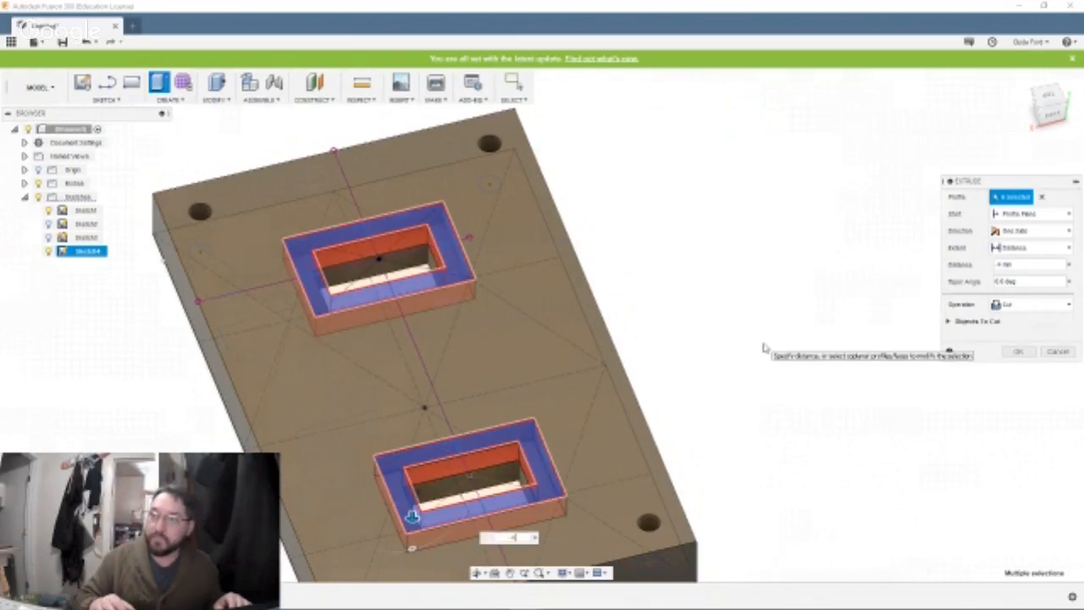
{"action": "key", "text": "Return"}
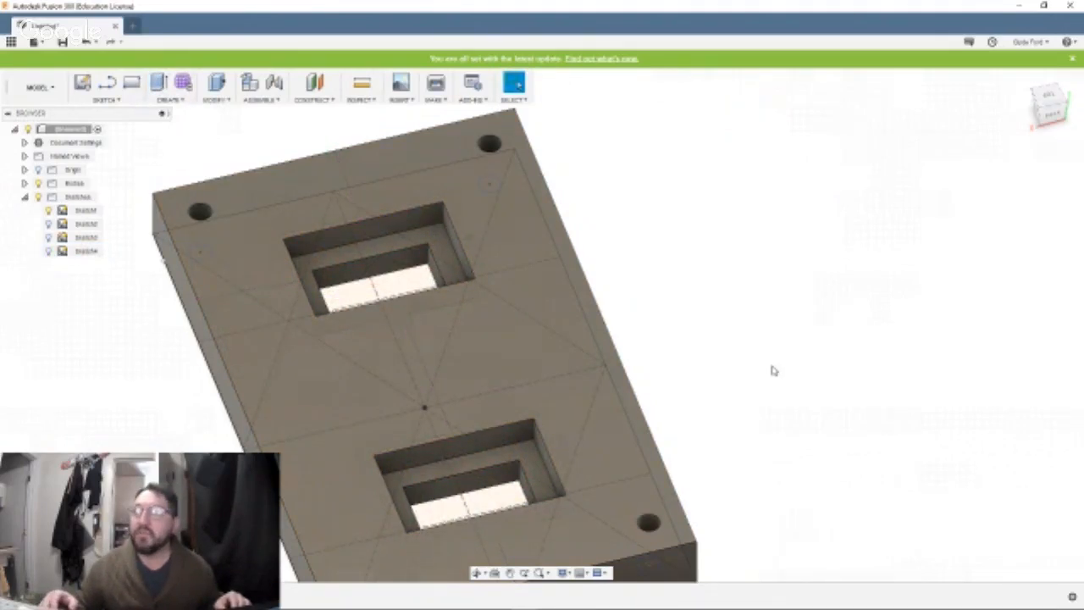
Try to select the circles of the four corner holes on the plate's underside.
{"action": "left_click_drag", "start_coordinate": [771, 365], "coordinate": [804, 344]}
{"action": "middle_click_drag", "start_coordinate": [804, 343], "coordinate": [832, 214]}
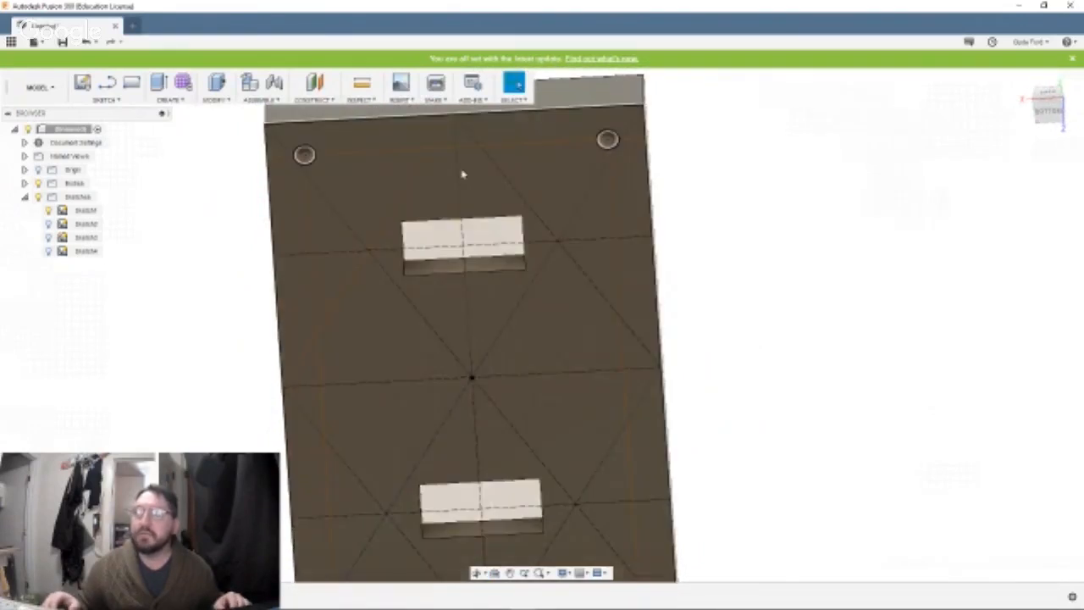
{"action": "left_click", "coordinate": [305, 155]}
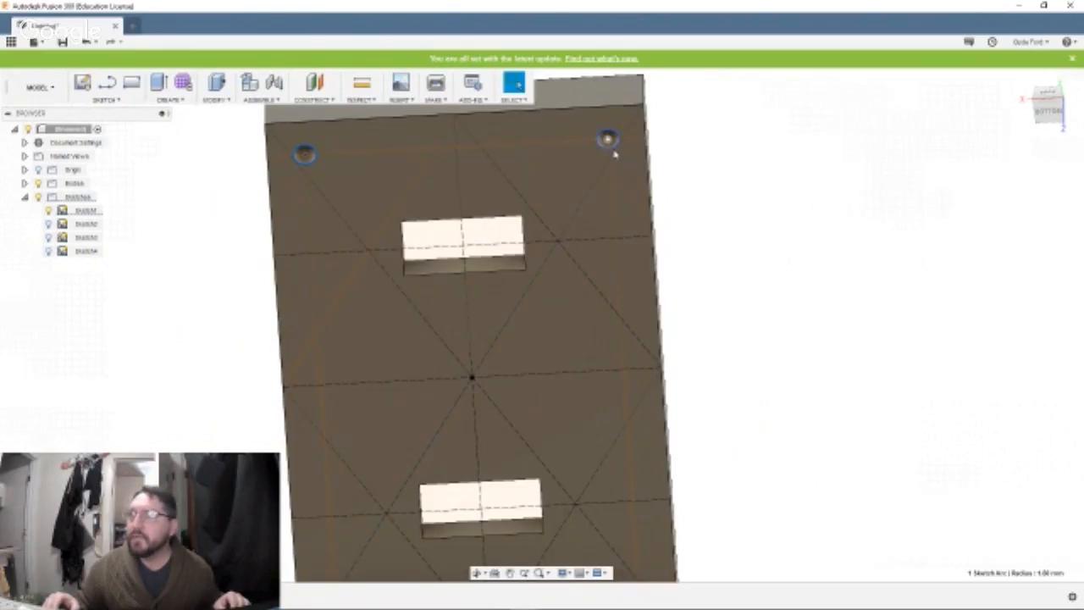
{"action": "left_click", "coordinate": [610, 140]}
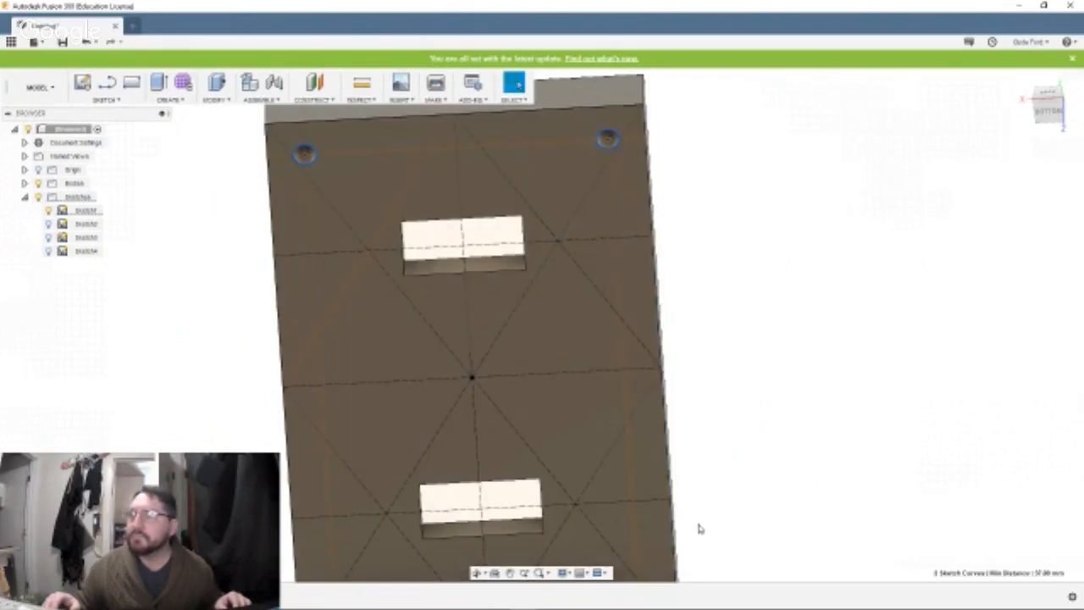
{"action": "middle_click_drag", "start_coordinate": [699, 525], "coordinate": [707, 342], "text": "shift"}
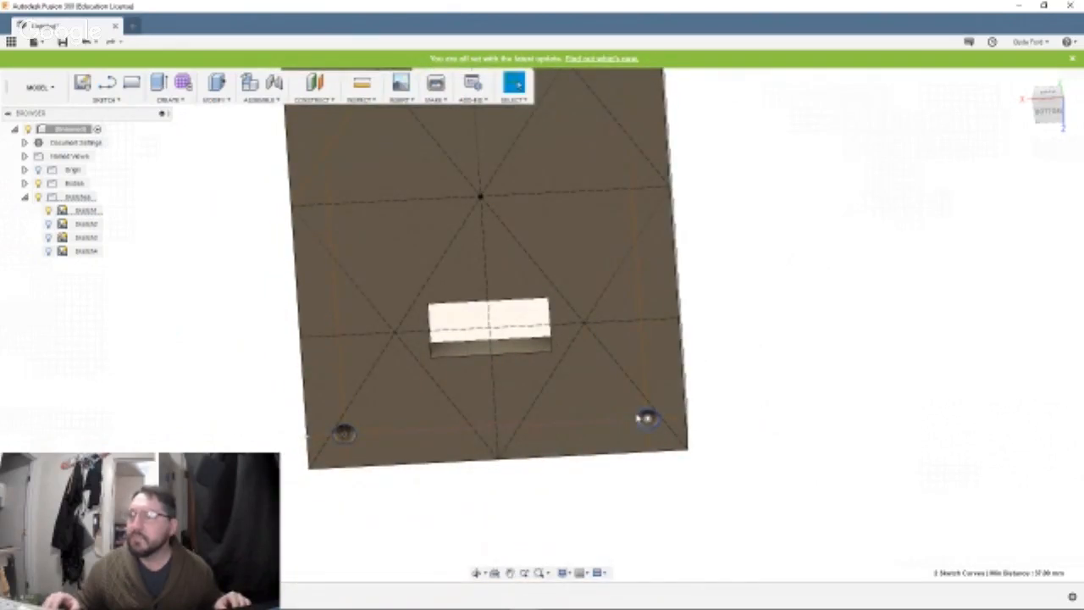
{"action": "left_click", "coordinate": [646, 417]}
{"action": "left_click", "coordinate": [346, 434]}
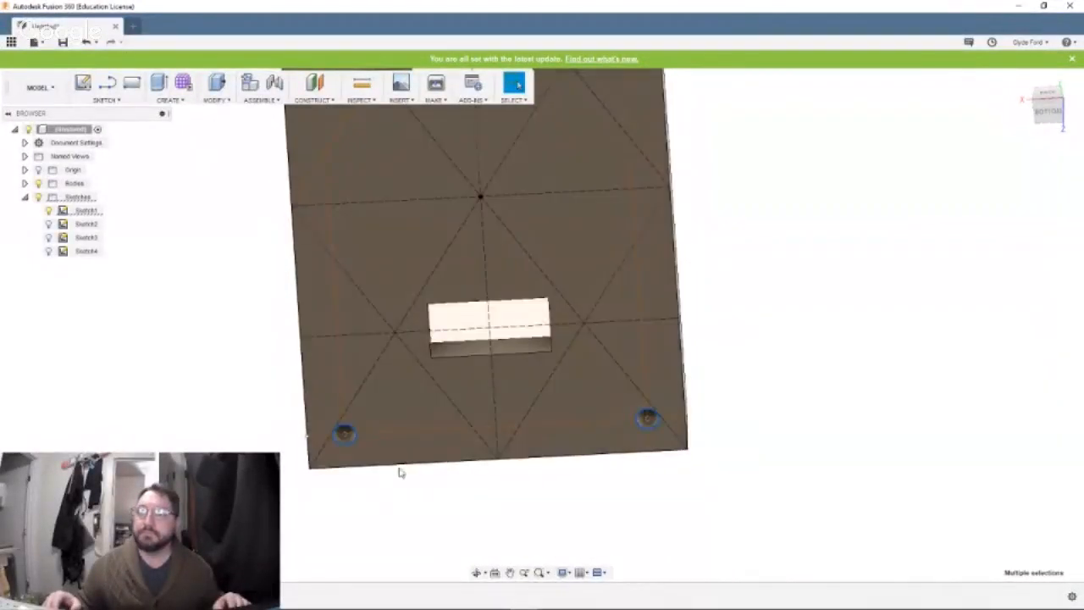
{"action": "right_click", "coordinate": [355, 434]}
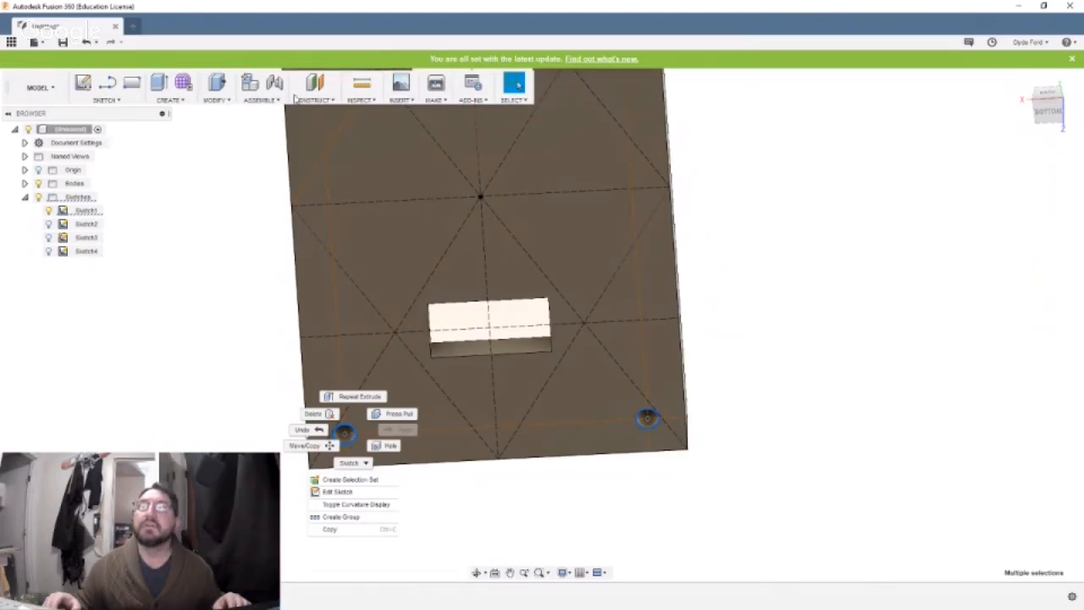
Chamfer the edges of the four corner holes on the plate's underside with an equal distance of 2 mm.
{"action": "left_click", "coordinate": [219, 102]}
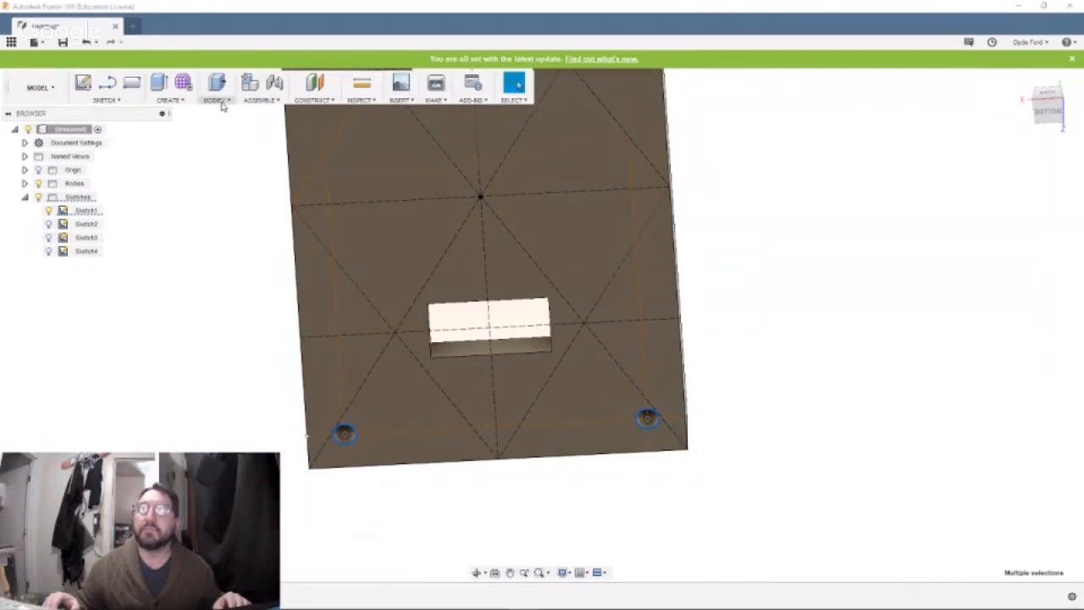
{"action": "left_click", "coordinate": [220, 102]}
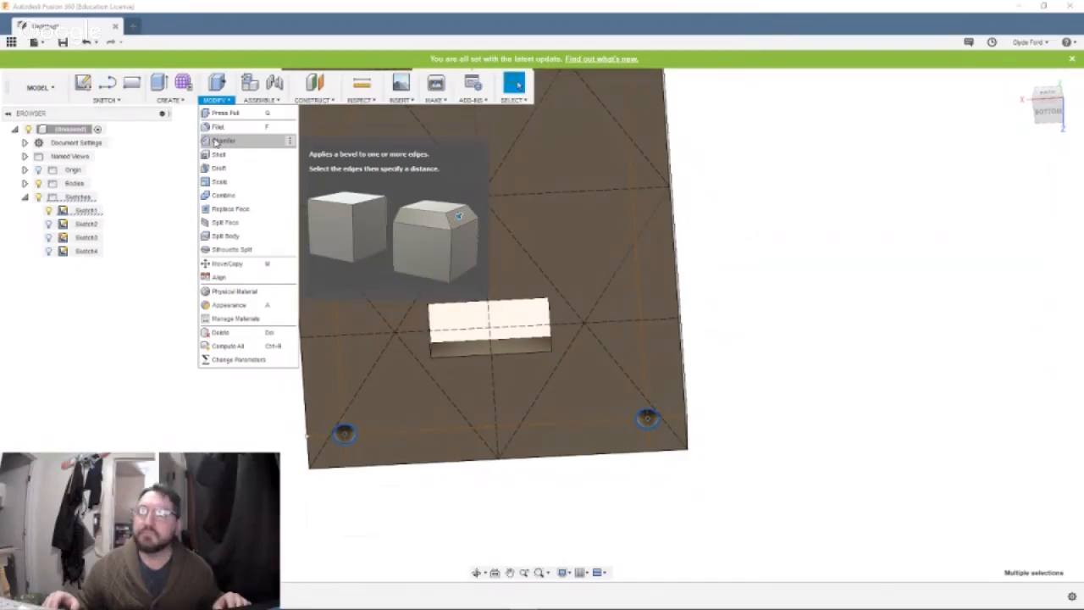
{"action": "left_click", "coordinate": [222, 140]}
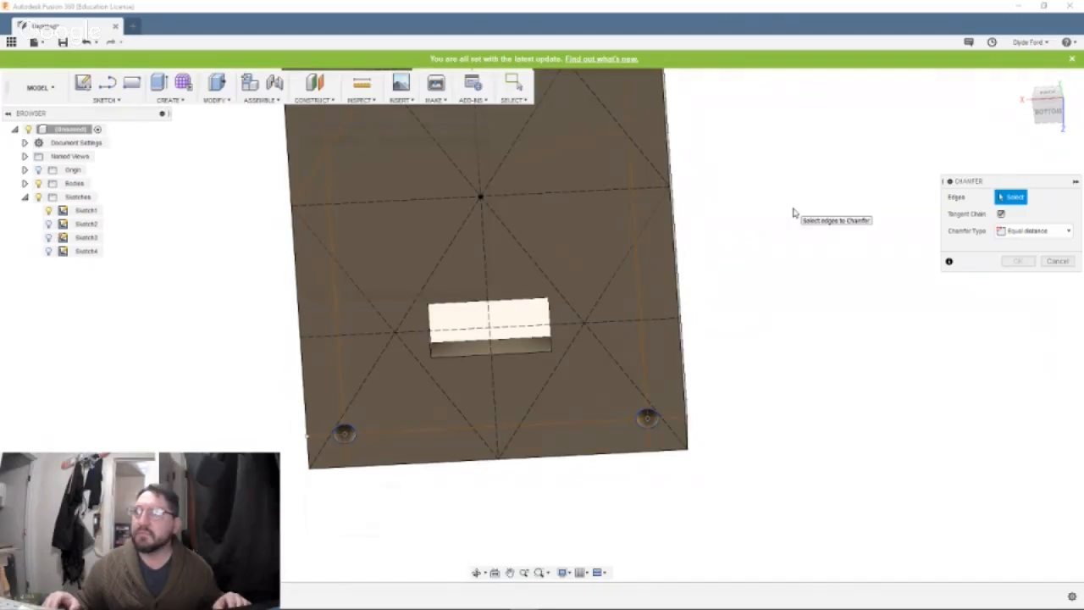
{"action": "middle_click_drag", "start_coordinate": [791, 209], "coordinate": [820, 260]}
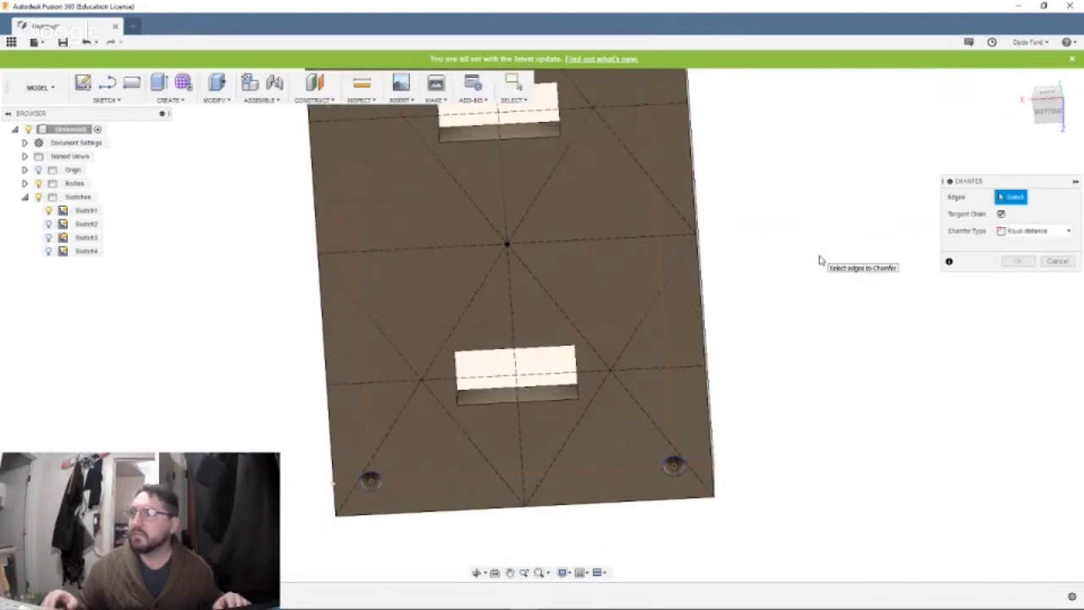
{"action": "left_click", "coordinate": [669, 465]}
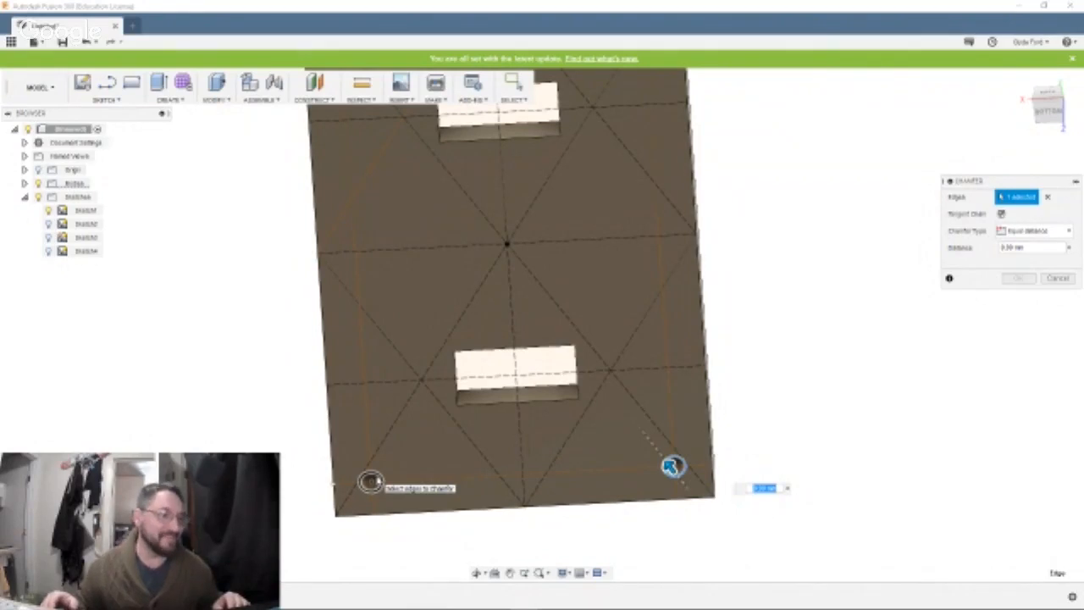
{"action": "left_click", "coordinate": [370, 481]}
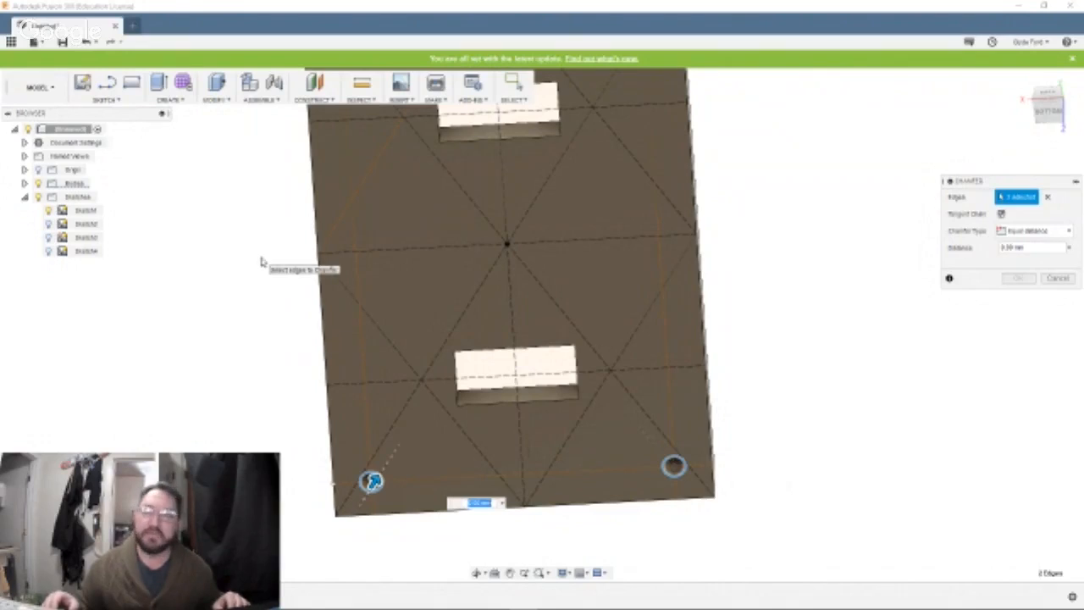
{"action": "middle_click_drag", "start_coordinate": [259, 251], "coordinate": [268, 395], "text": "shift"}
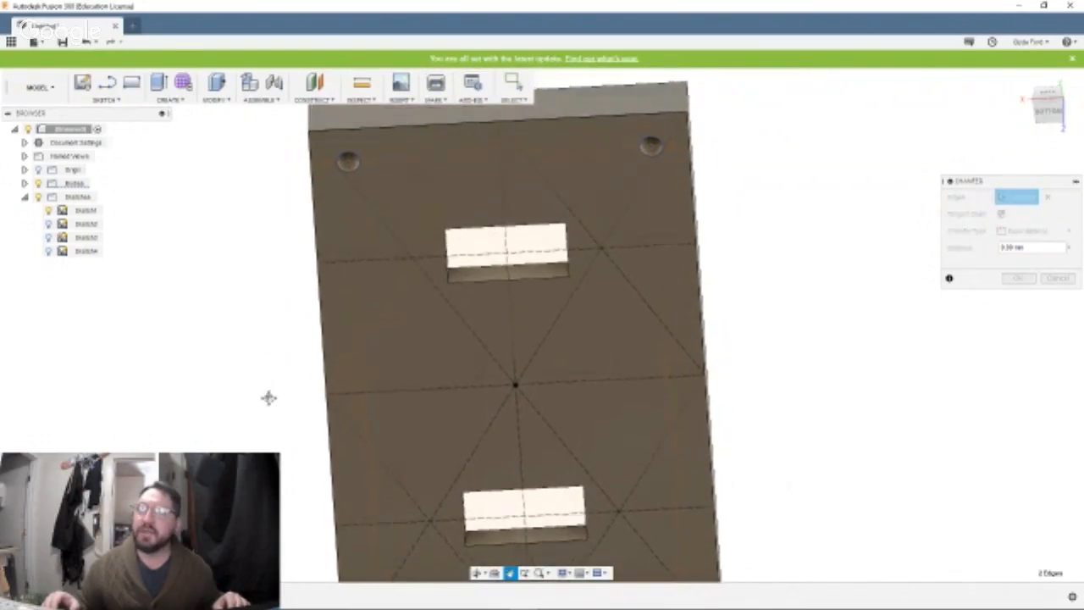
{"action": "left_click", "coordinate": [347, 165]}
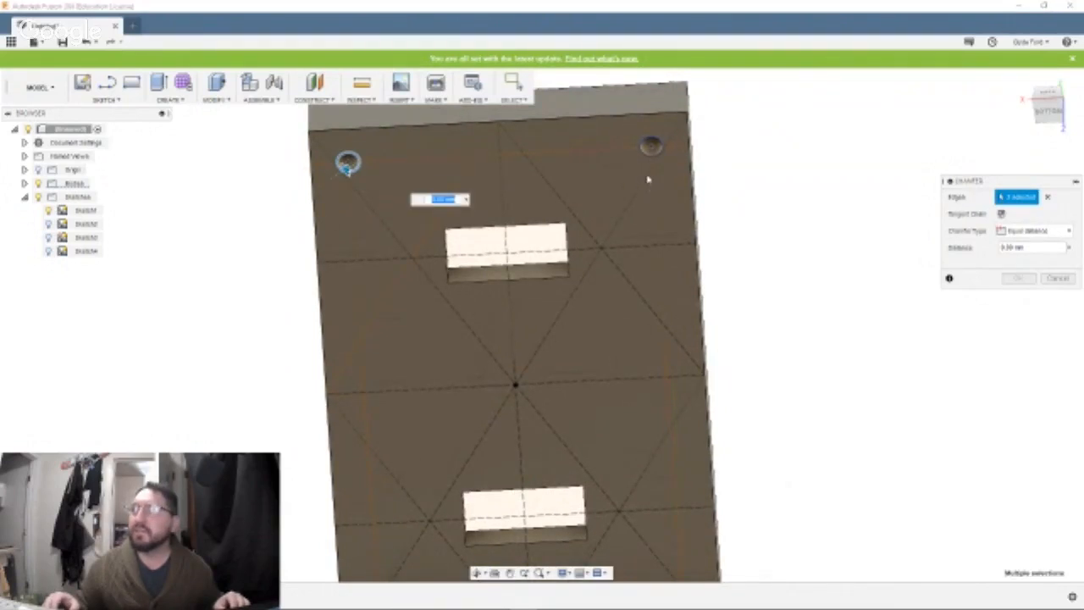
{"action": "left_click", "coordinate": [650, 149]}
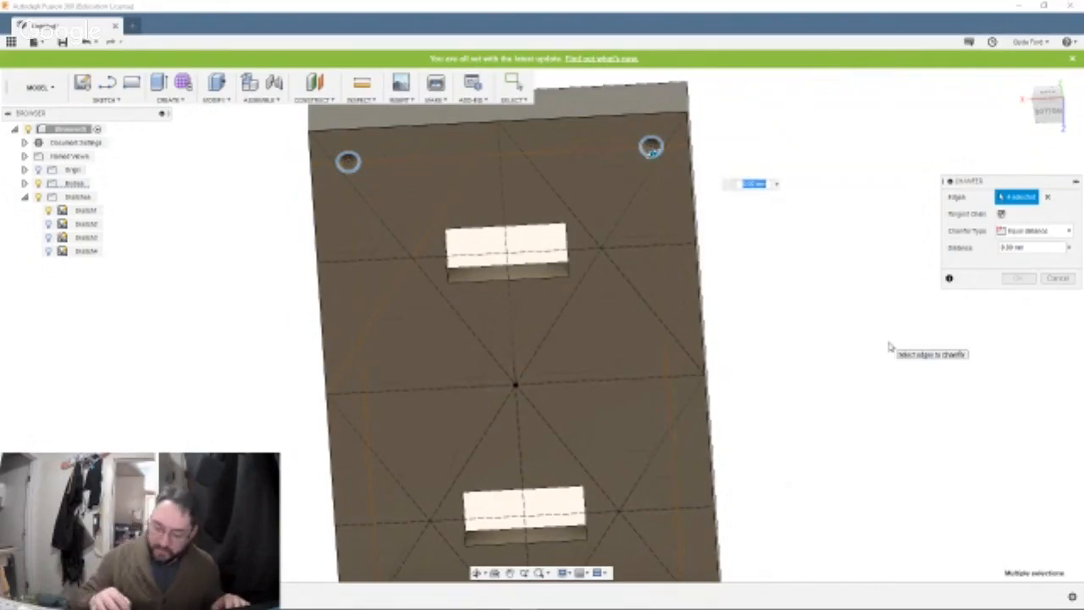
{"action": "type", "text": "2"}
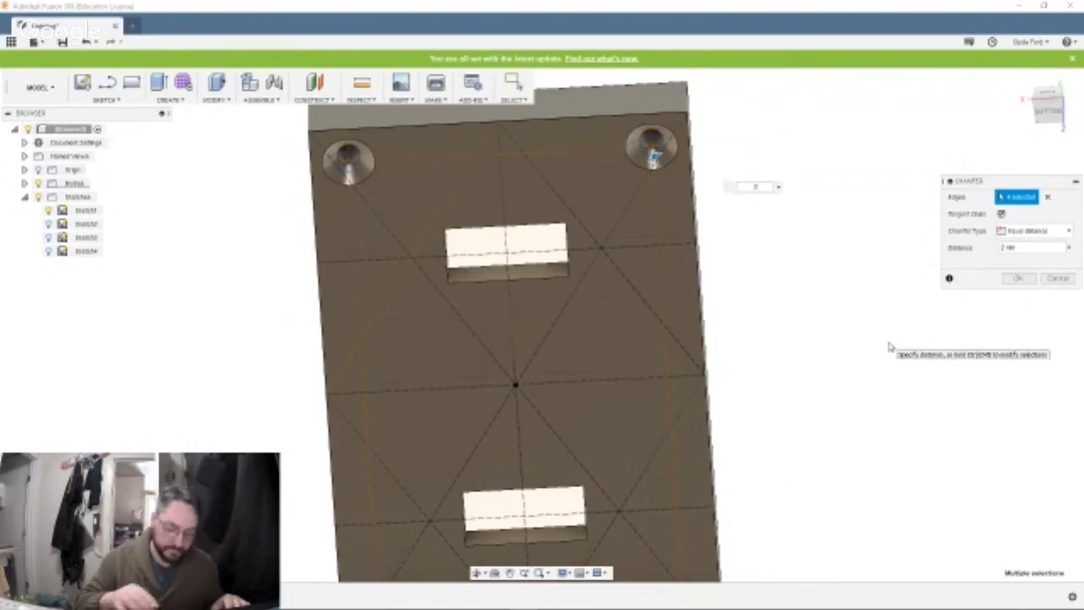
{"action": "key", "text": "Return"}
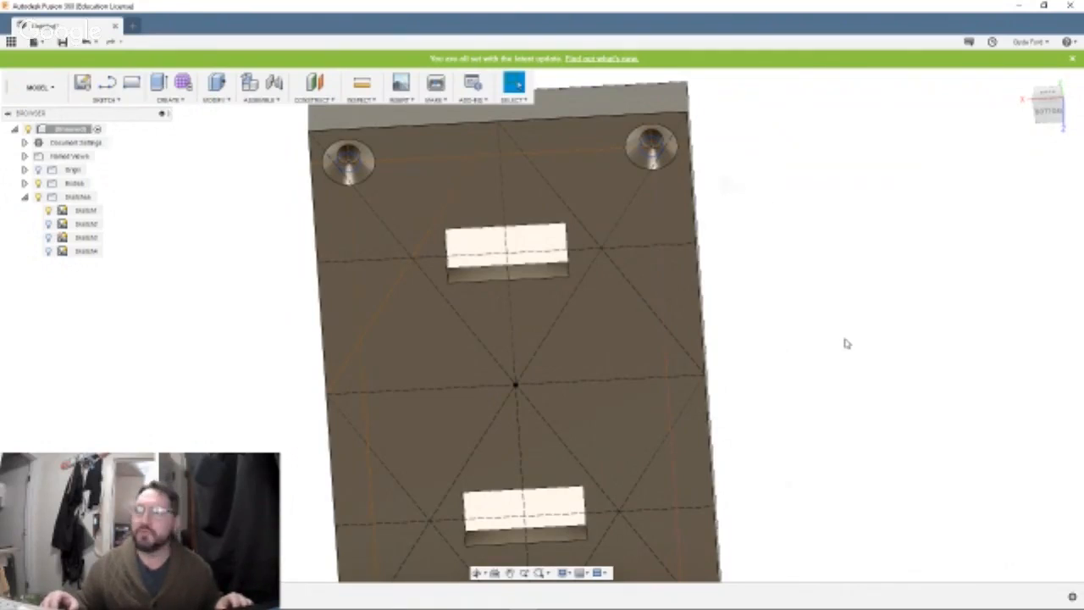
{"action": "middle_click_drag", "start_coordinate": [846, 343], "coordinate": [847, 314], "text": "shift"}
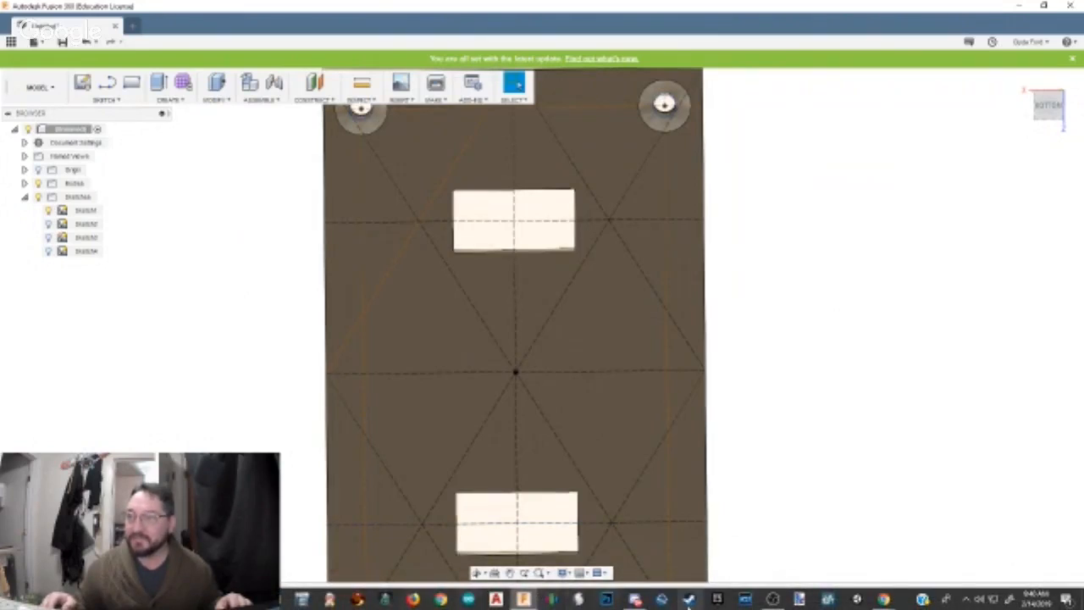
{"action": "mouse_move", "coordinate": [641, 601]}
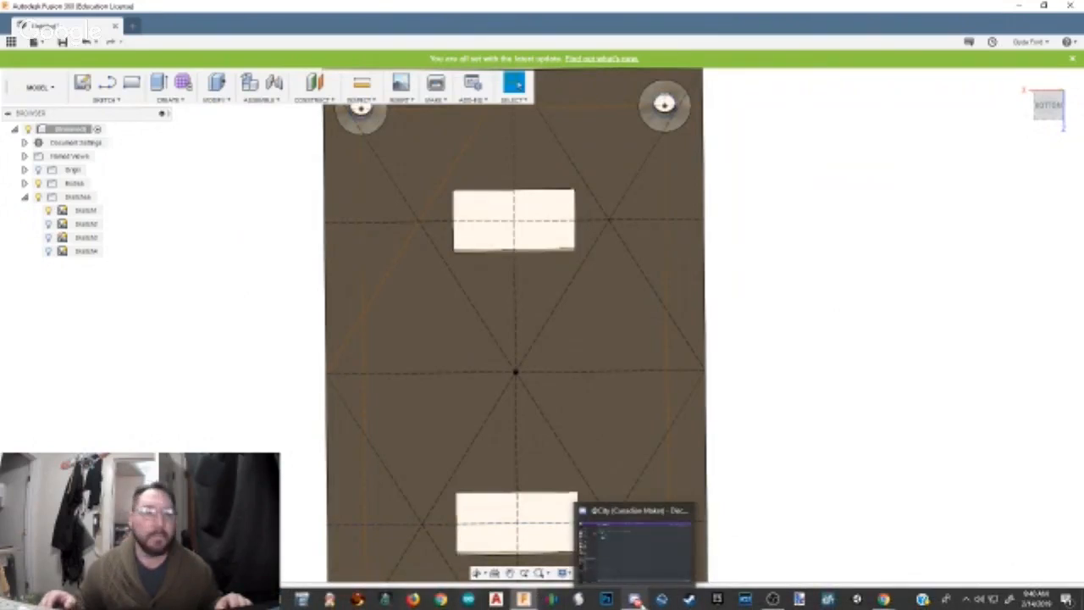
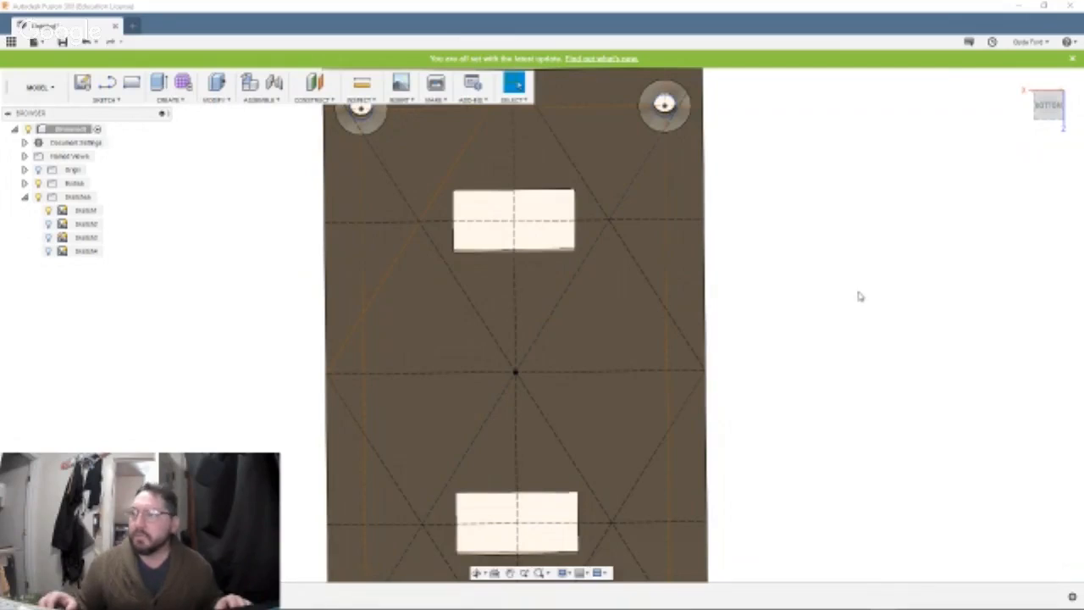
Examine the finished plate from underneath and from the top, checking the chamfered holes and the recessed cutouts.
{"action": "scroll", "coordinate": [859, 295], "scroll_direction": "up", "scroll_amount": 2}
{"action": "scroll", "coordinate": [858, 296], "scroll_direction": "down", "scroll_amount": 5}
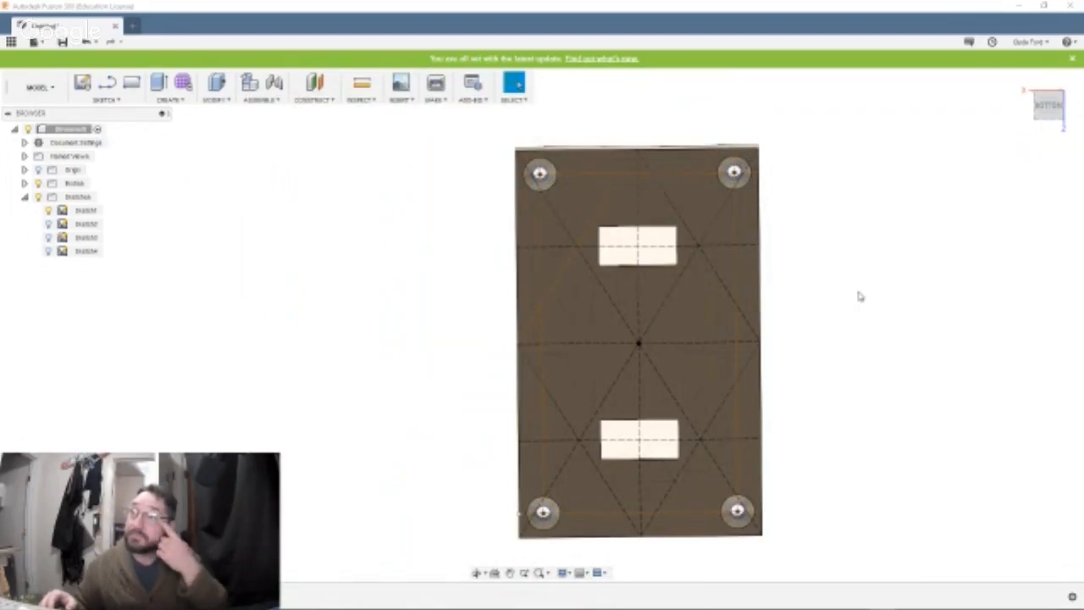
{"action": "middle_click_drag", "start_coordinate": [859, 296], "coordinate": [607, 294]}
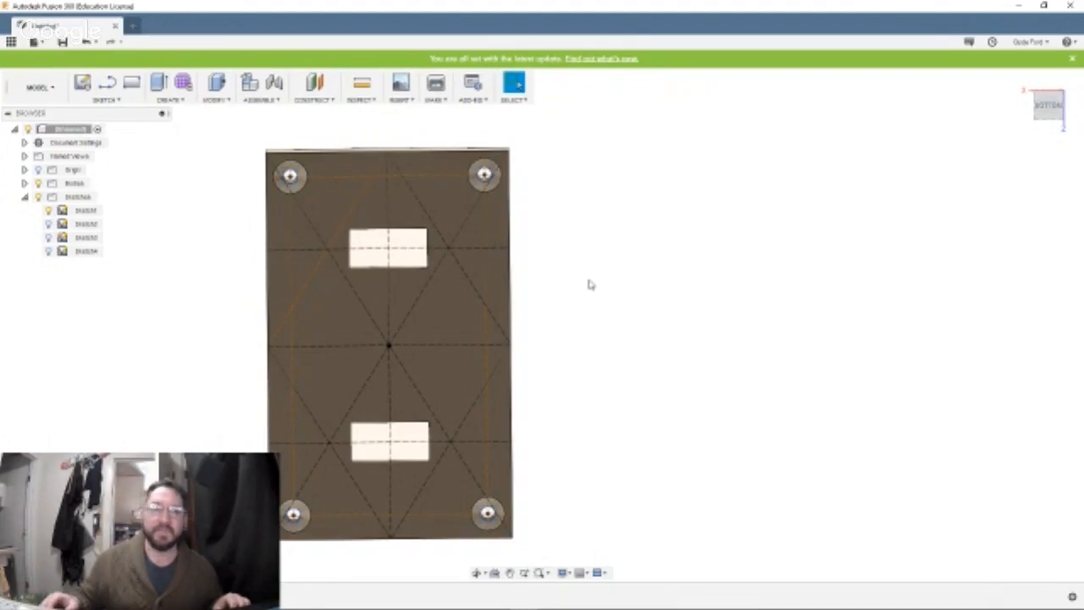
{"action": "middle_click_drag", "start_coordinate": [587, 280], "coordinate": [618, 297], "text": "shift"}
{"action": "middle_click_drag", "start_coordinate": [569, 450], "coordinate": [530, 420], "text": "shift"}
{"action": "key", "text": "Escape"}
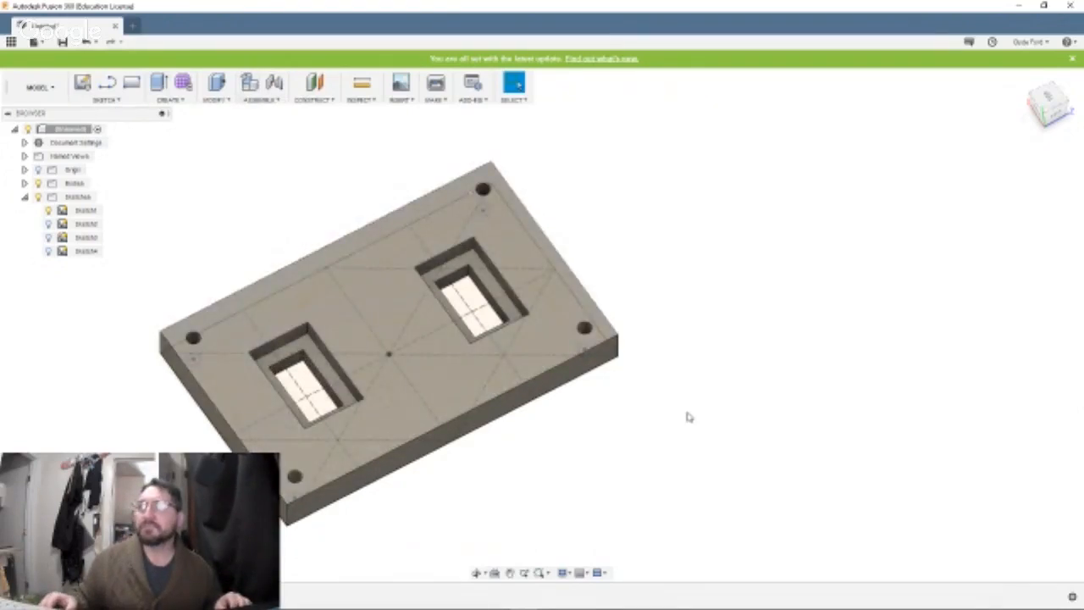
{"action": "middle_click_drag", "start_coordinate": [688, 417], "coordinate": [747, 424], "text": "shift"}
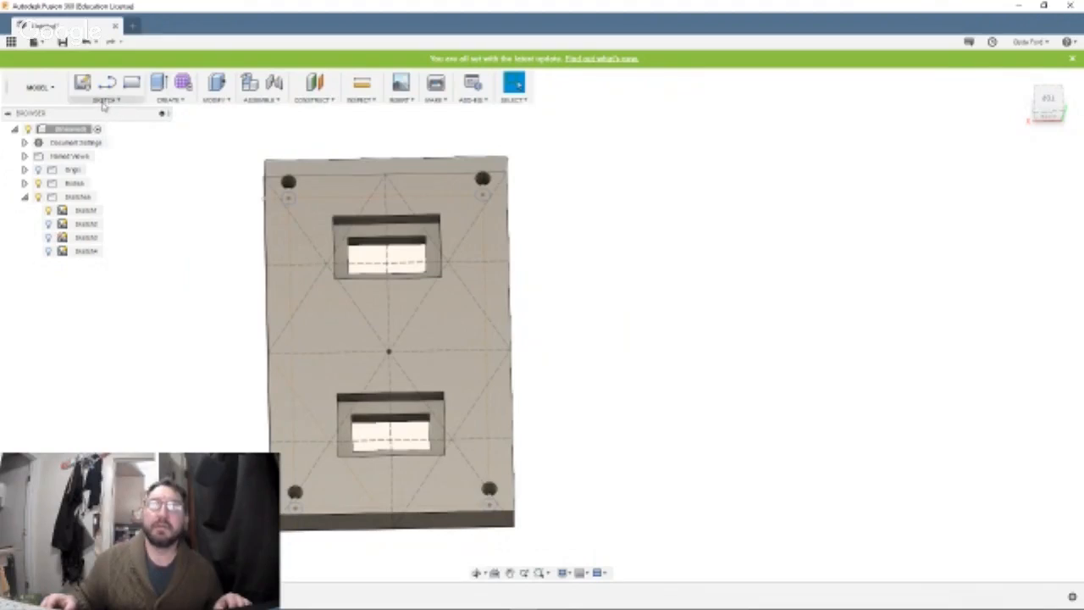
Create an empty, activated component named The Hook with the plate's top-level design as its parent.
{"action": "left_click", "coordinate": [105, 101]}
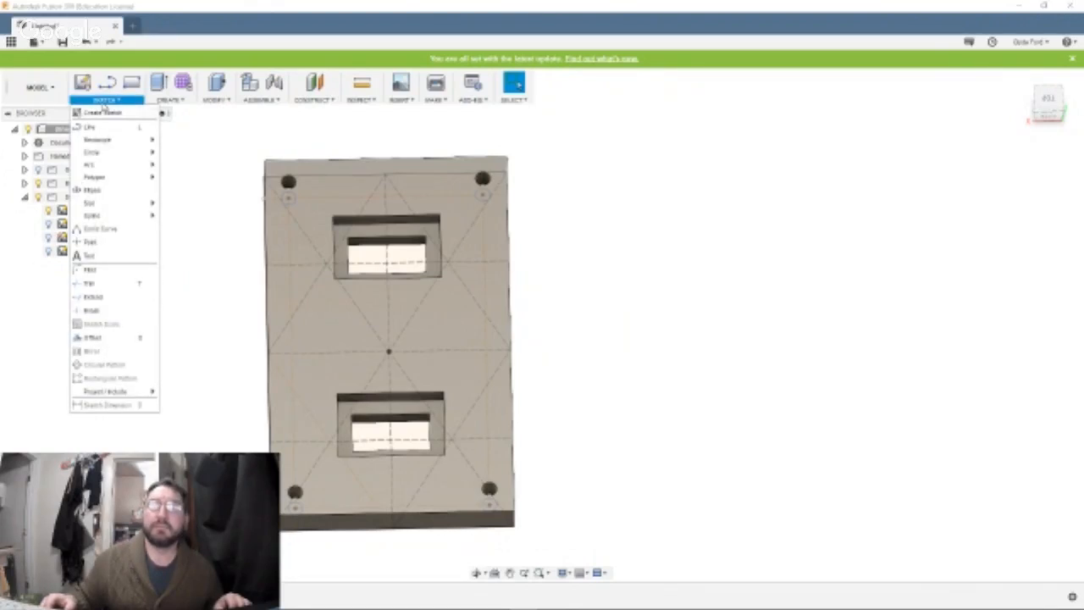
{"action": "left_click", "coordinate": [167, 101]}
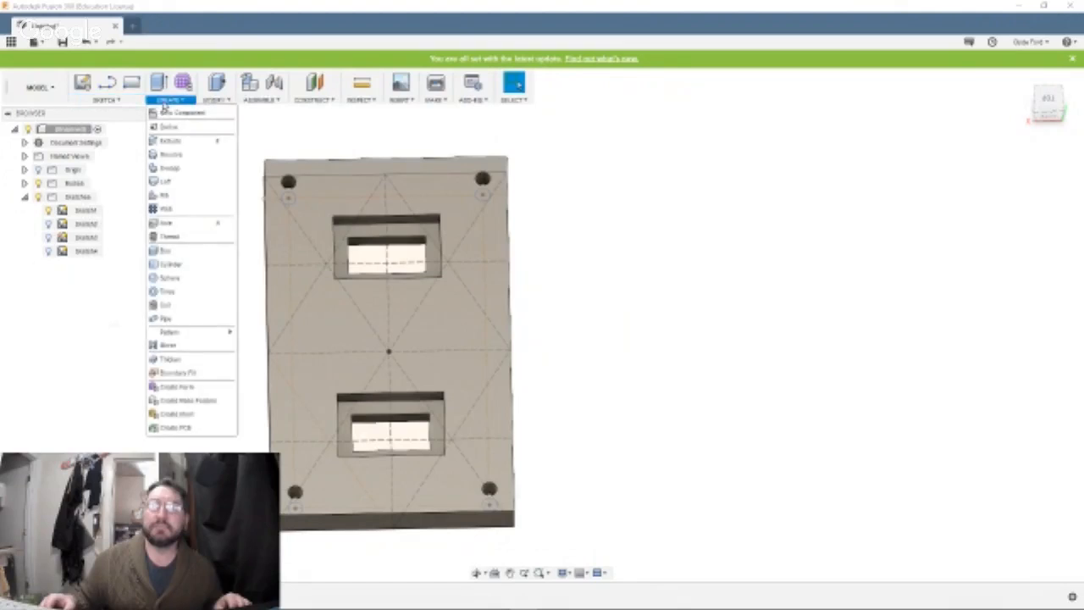
{"action": "left_click", "coordinate": [164, 113]}
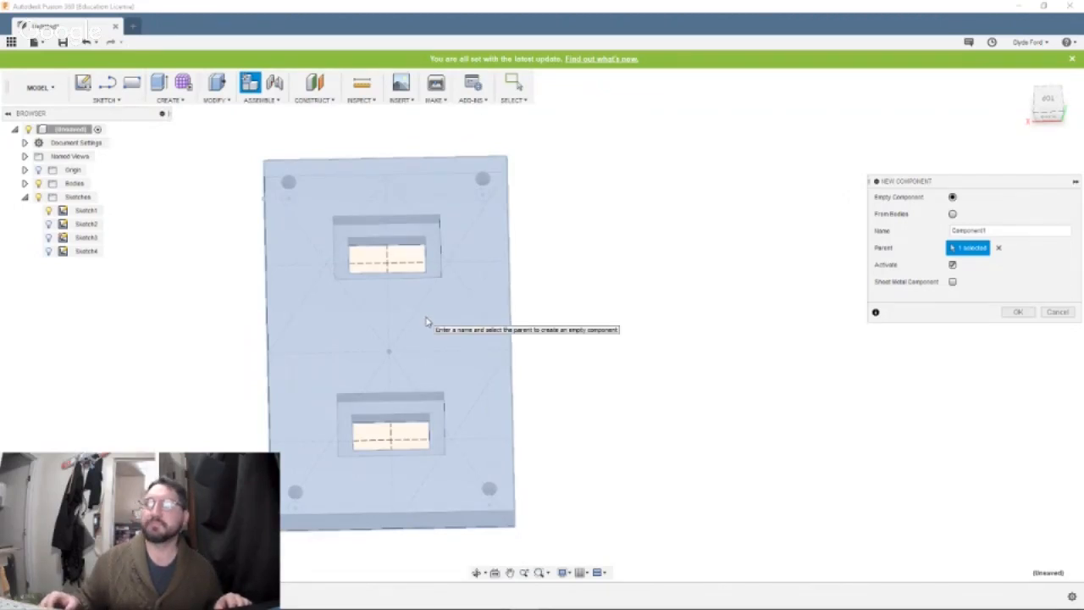
{"action": "left_click", "coordinate": [433, 240]}
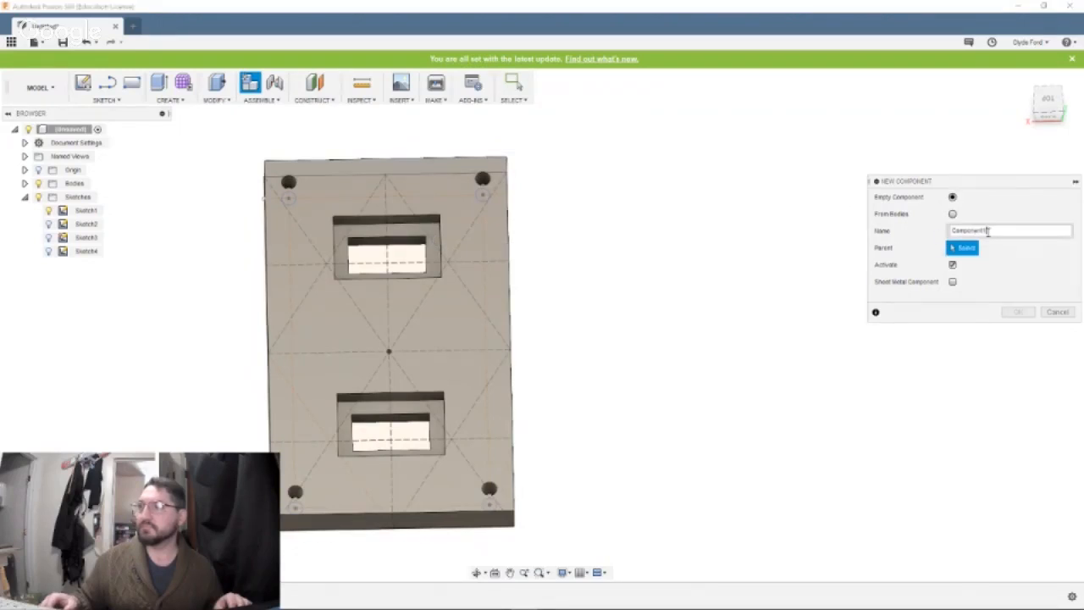
{"action": "left_click_drag", "start_coordinate": [987, 231], "coordinate": [950, 231]}
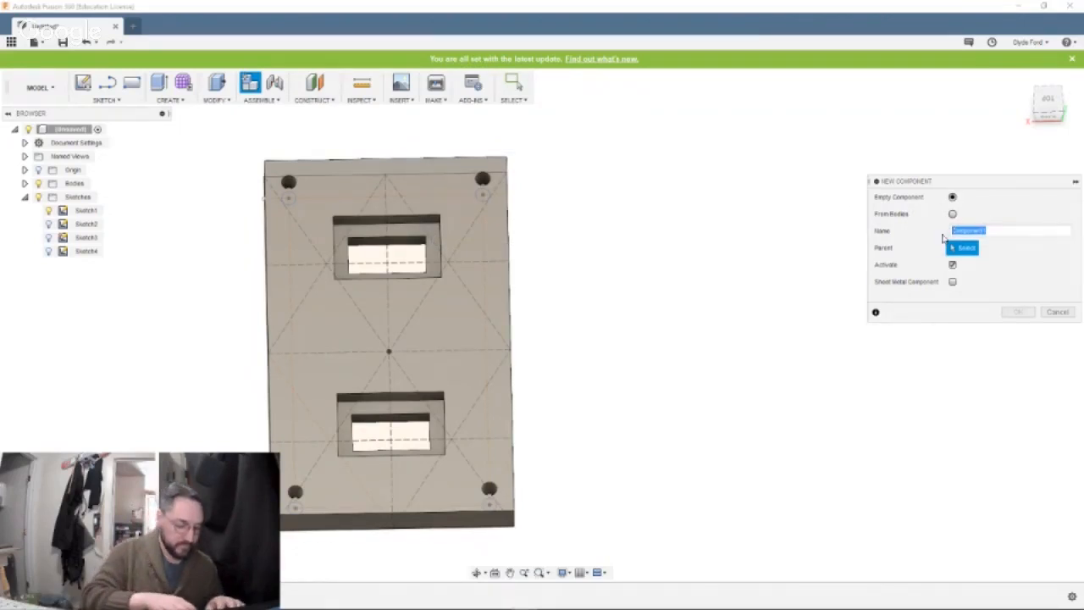
{"action": "type", "text": "The"}
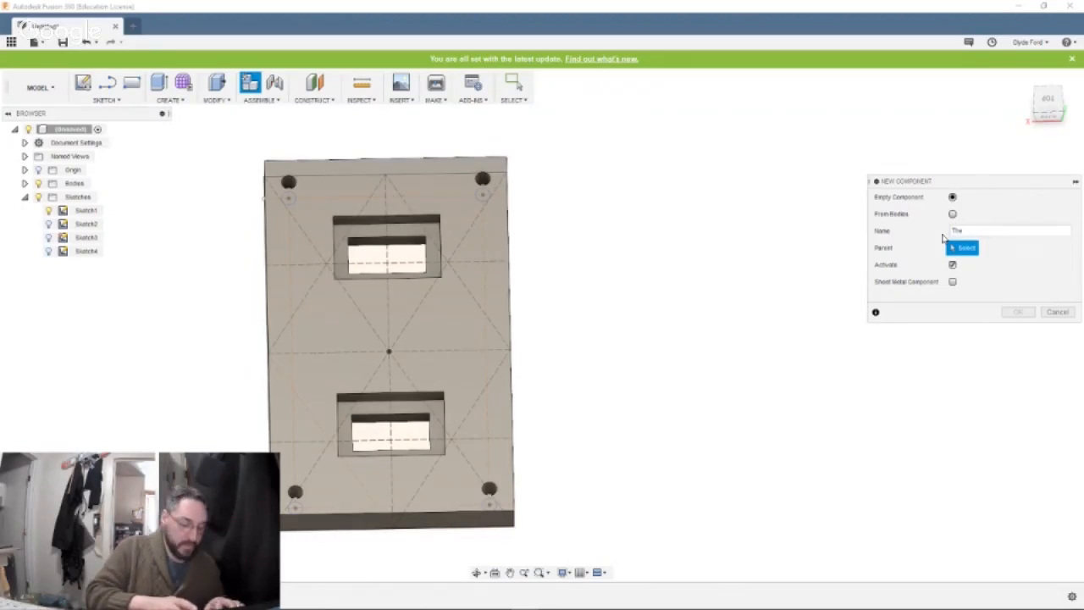
{"action": "type", "text": " Hook"}
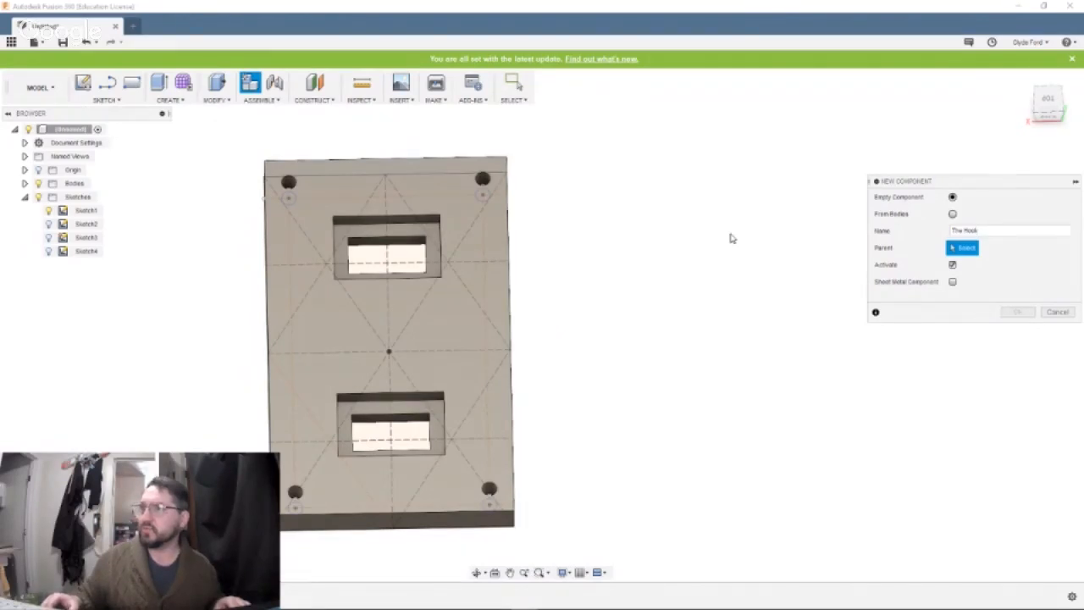
{"action": "left_click", "coordinate": [479, 313]}
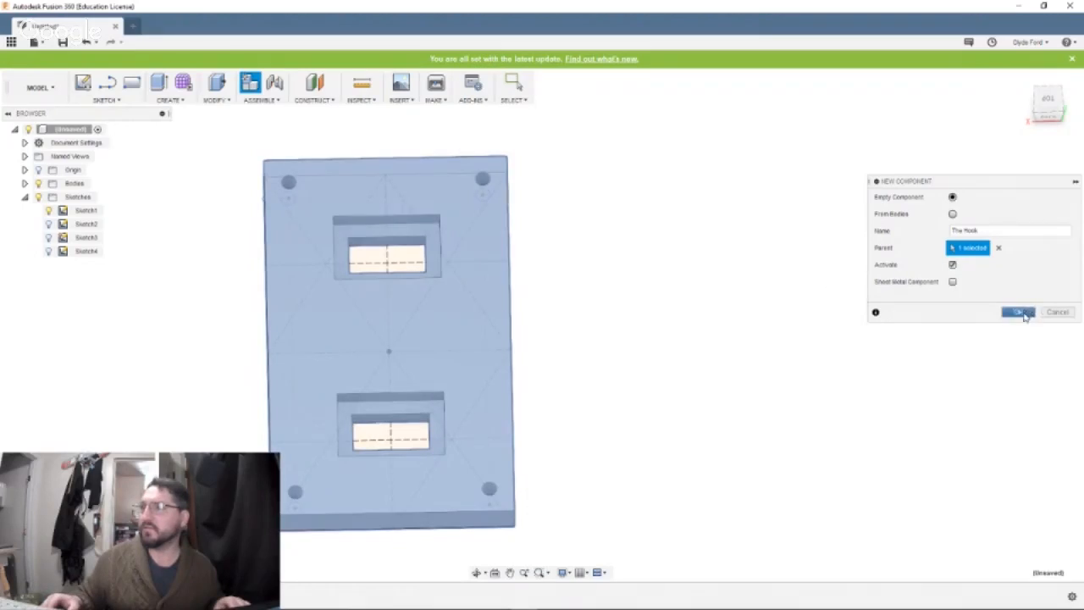
{"action": "left_click", "coordinate": [1020, 312]}
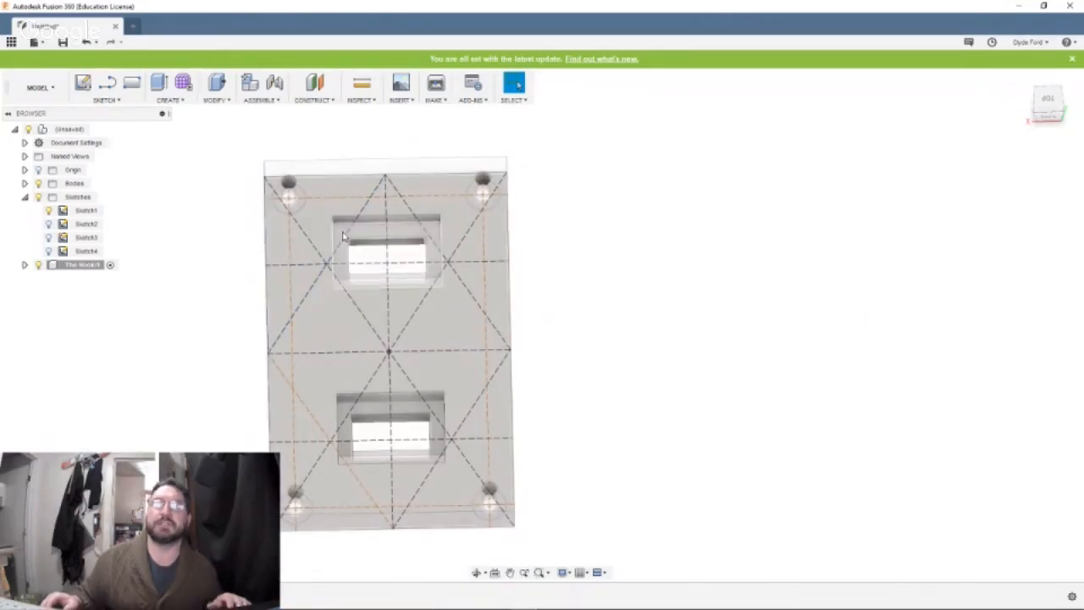
Start a center rectangle sketch inside The Hook component on the horizontal plane of the plate.
{"action": "left_click", "coordinate": [25, 265]}
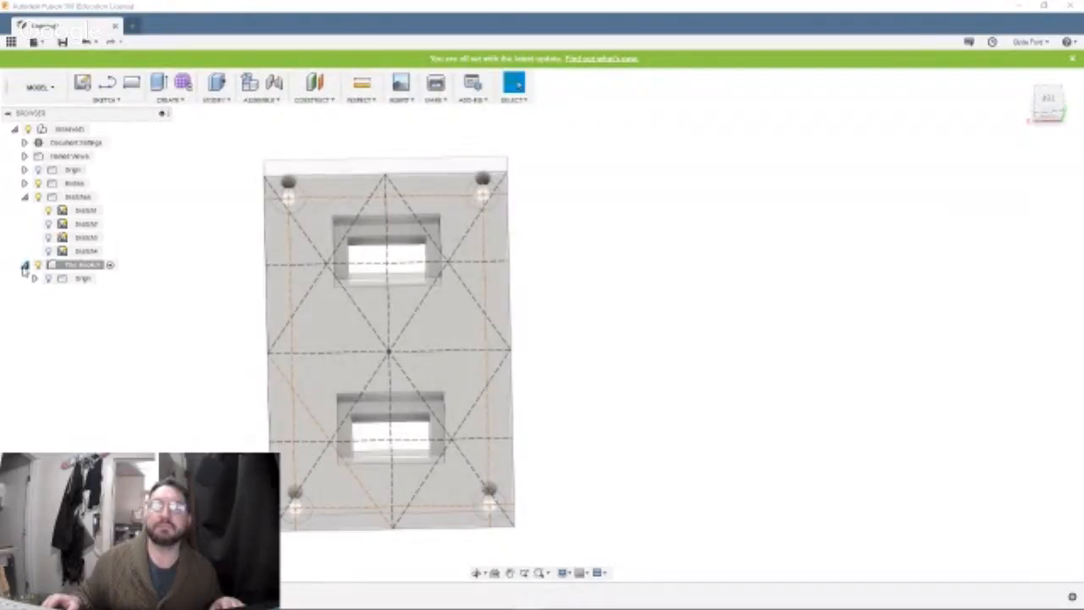
{"action": "left_click", "coordinate": [48, 281]}
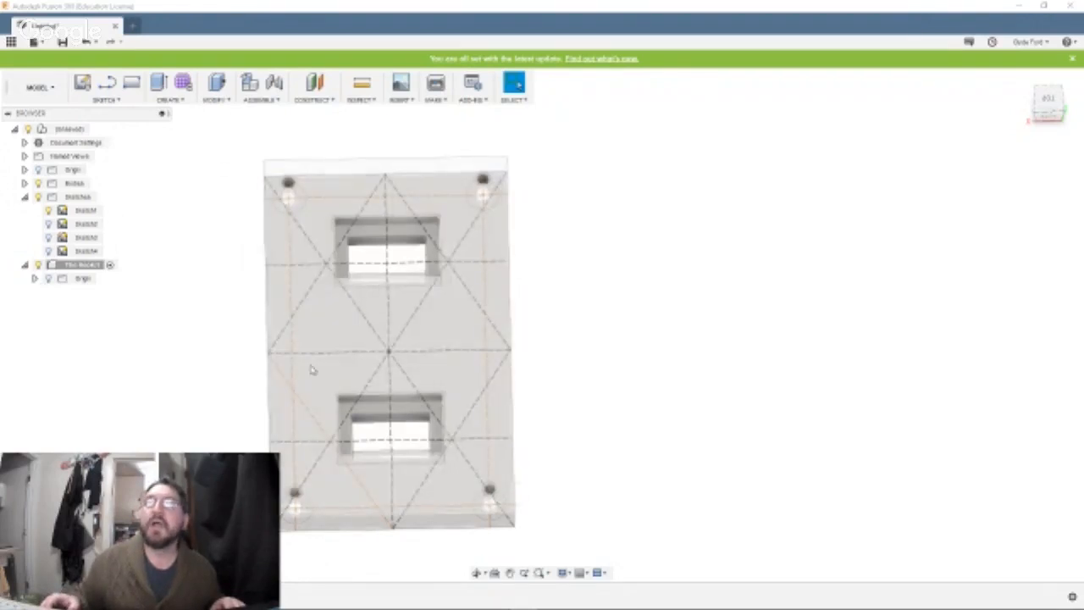
{"action": "left_click", "coordinate": [123, 101]}
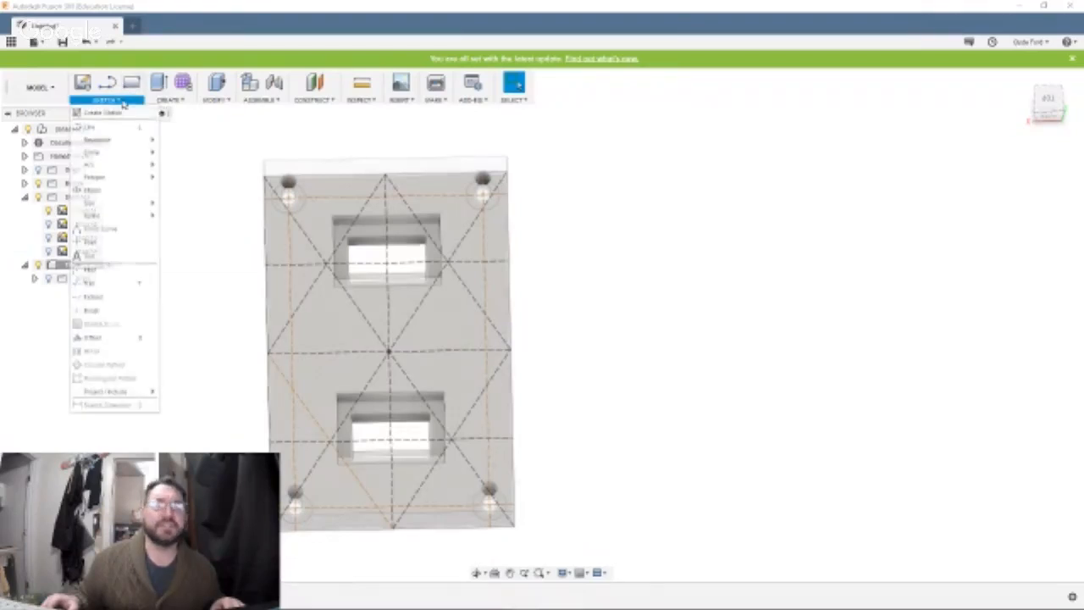
{"action": "mouse_move", "coordinate": [108, 176]}
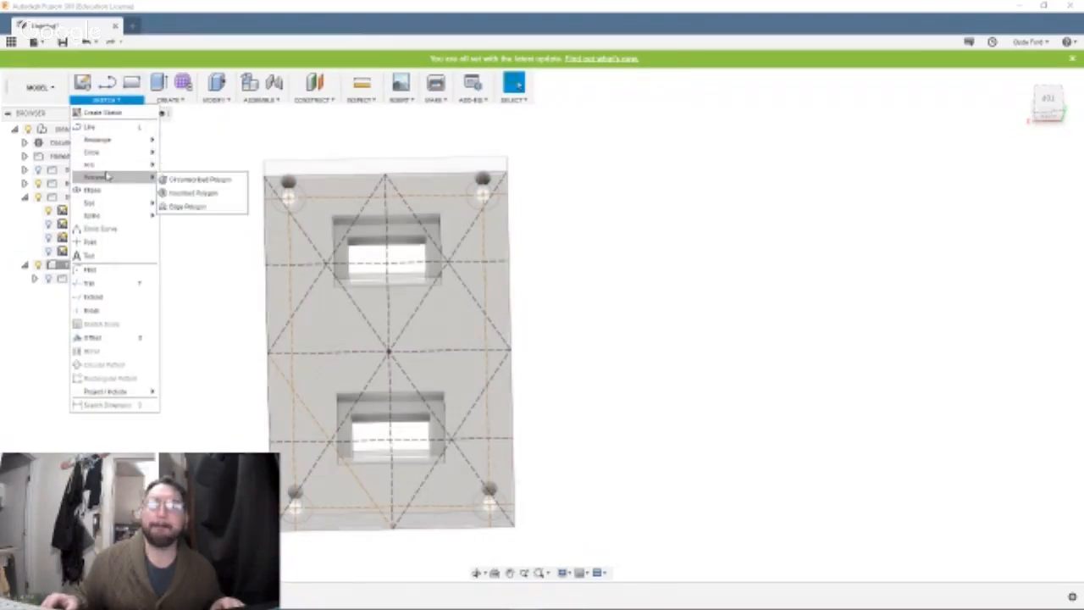
{"action": "mouse_move", "coordinate": [97, 138]}
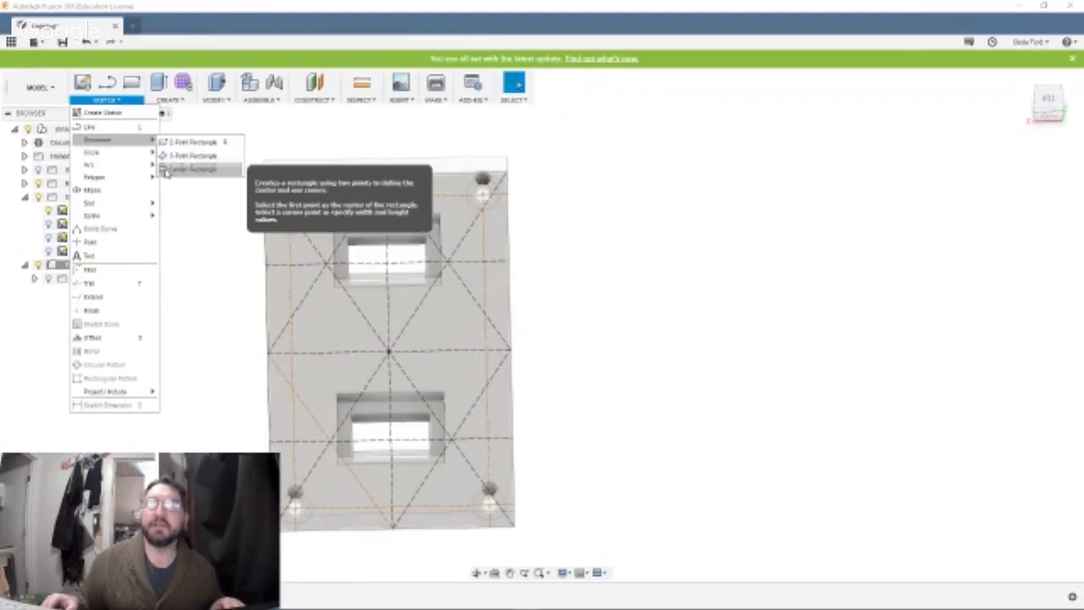
{"action": "left_click", "coordinate": [167, 173]}
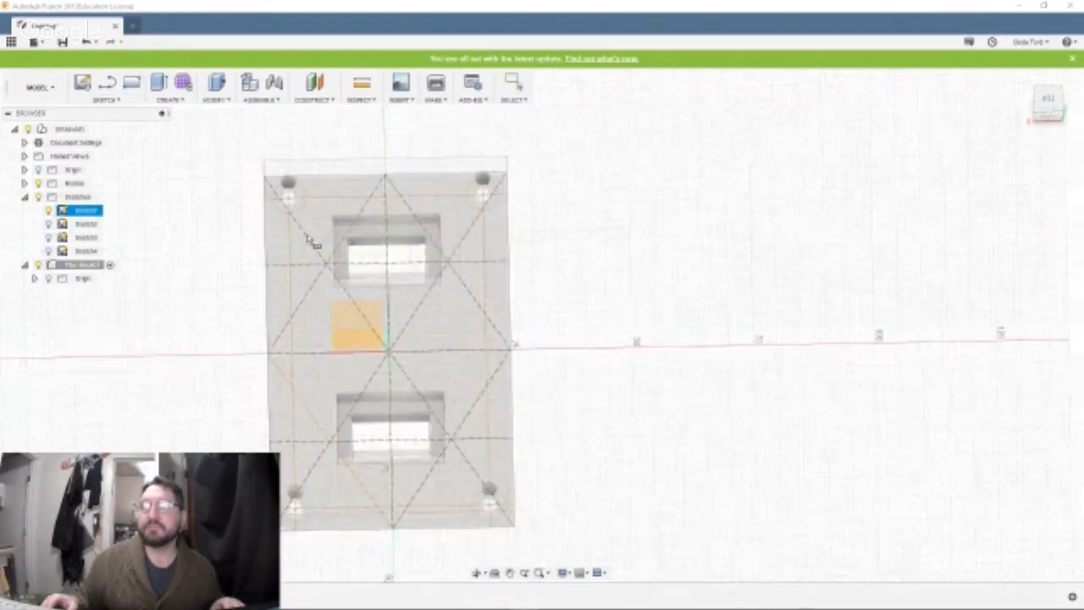
{"action": "left_click", "coordinate": [373, 254]}
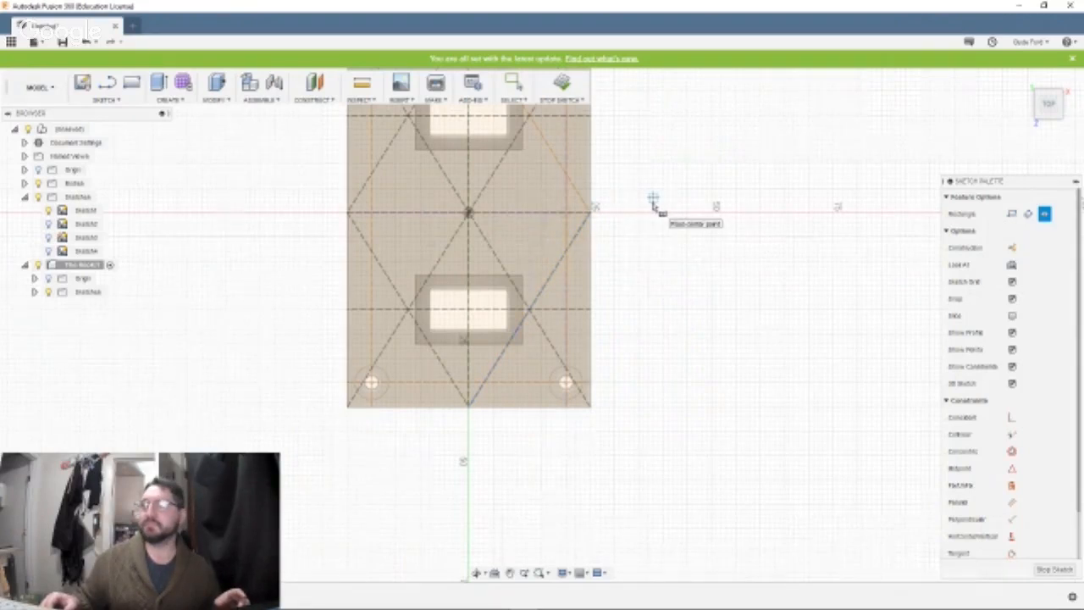
{"action": "middle_click_drag", "start_coordinate": [651, 201], "coordinate": [631, 354]}
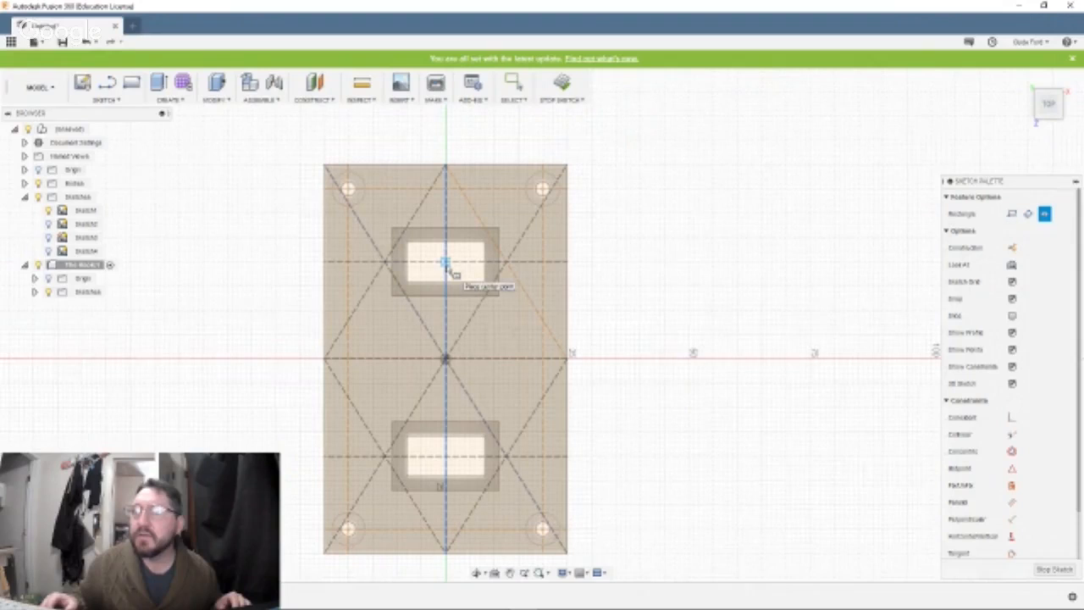
Draw a center rectangle 21.8 mm wide and 14 mm high, centred on the cutout in the plate's upper half.
{"action": "left_click", "coordinate": [446, 264]}
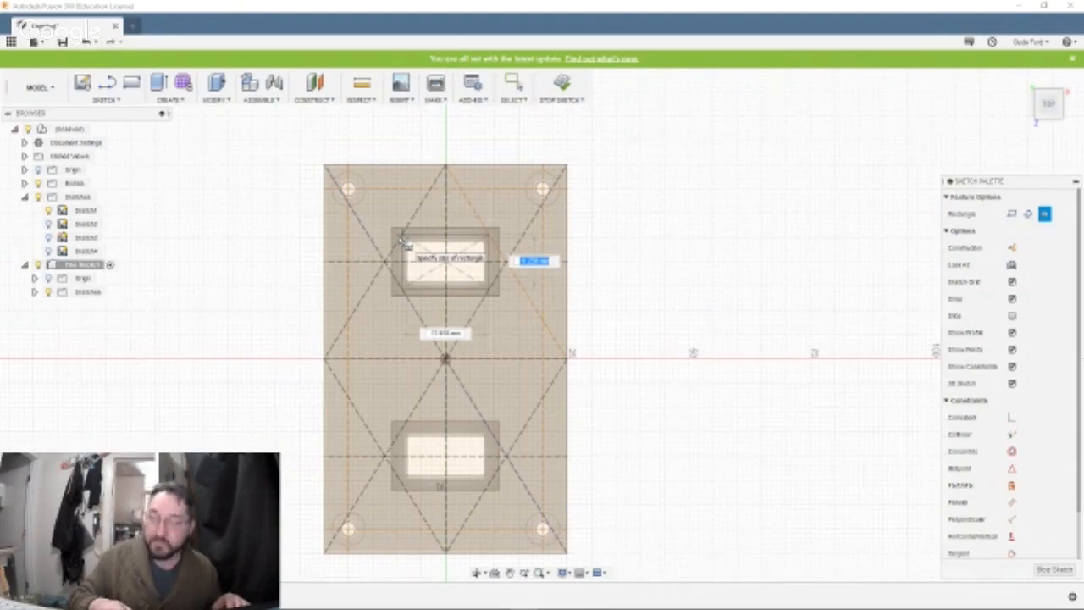
{"action": "type", "text": "6"}
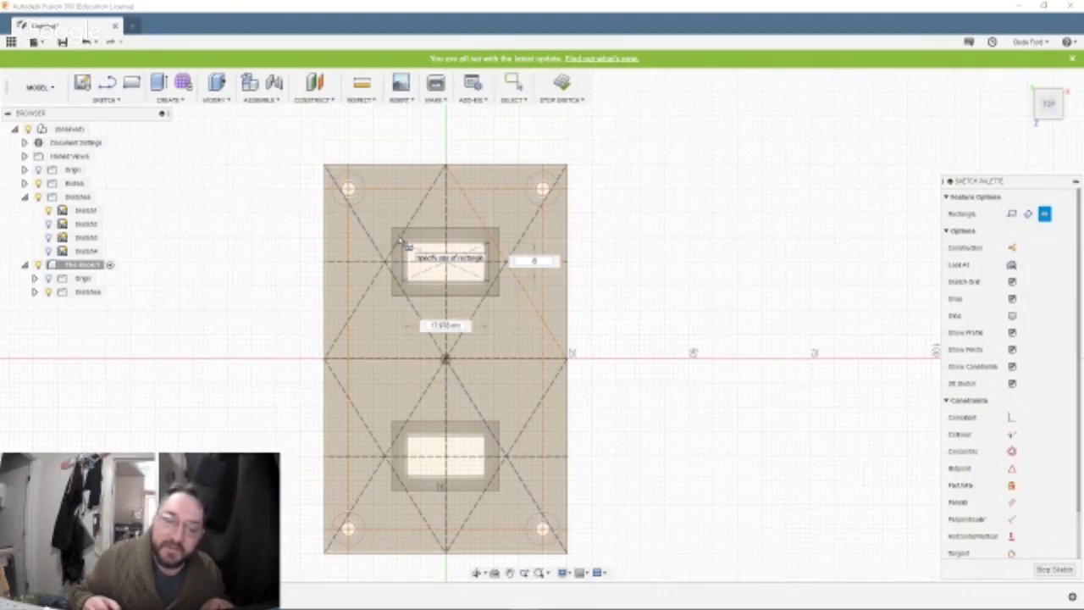
{"action": "key", "text": "BackSpace"}
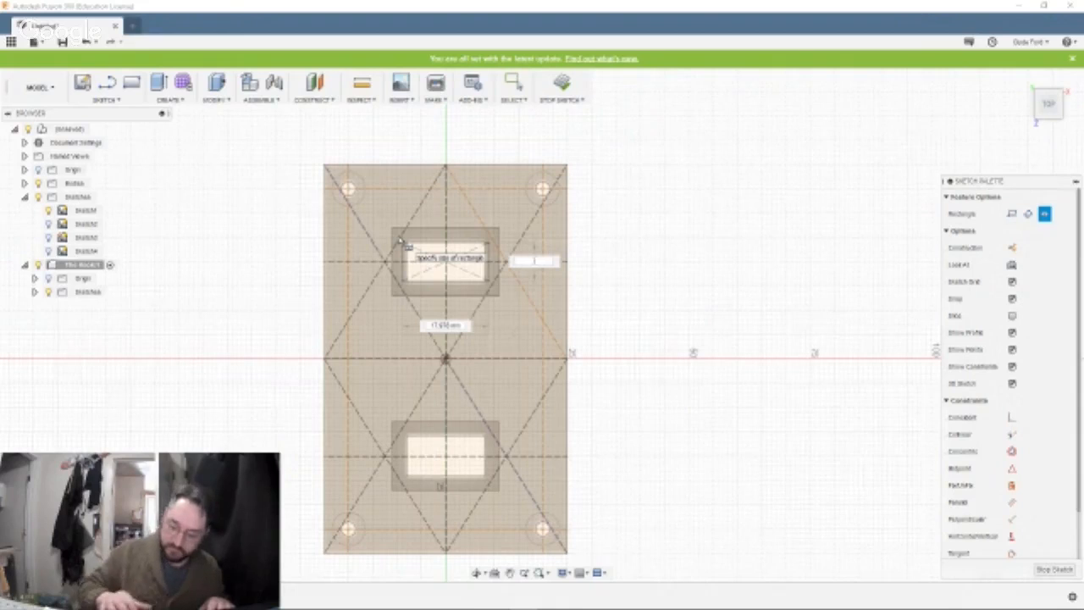
{"action": "type", "text": "11"}
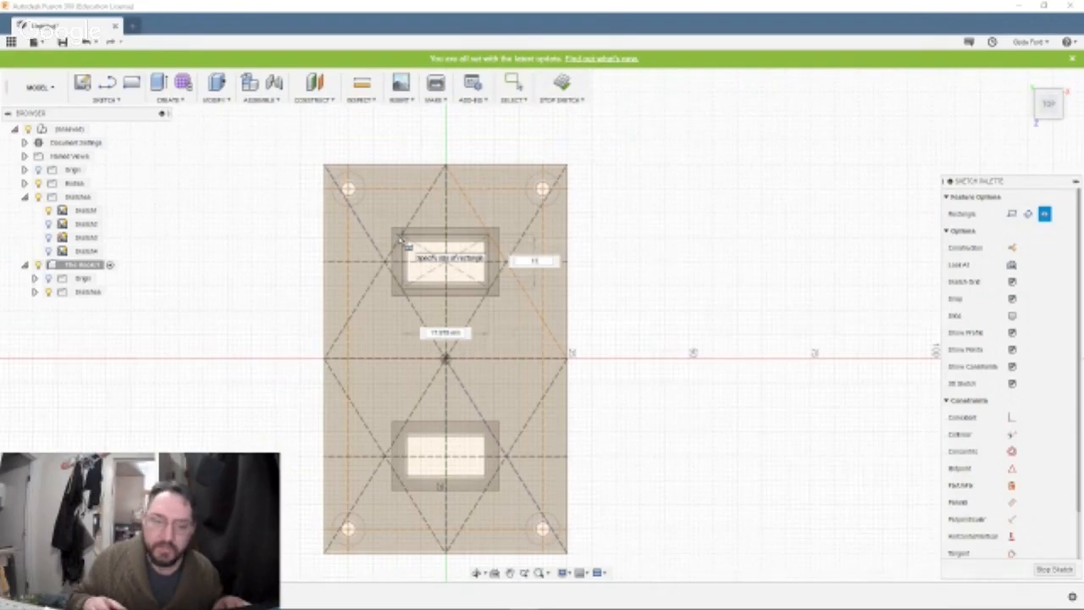
{"action": "key", "text": "BackSpace"}
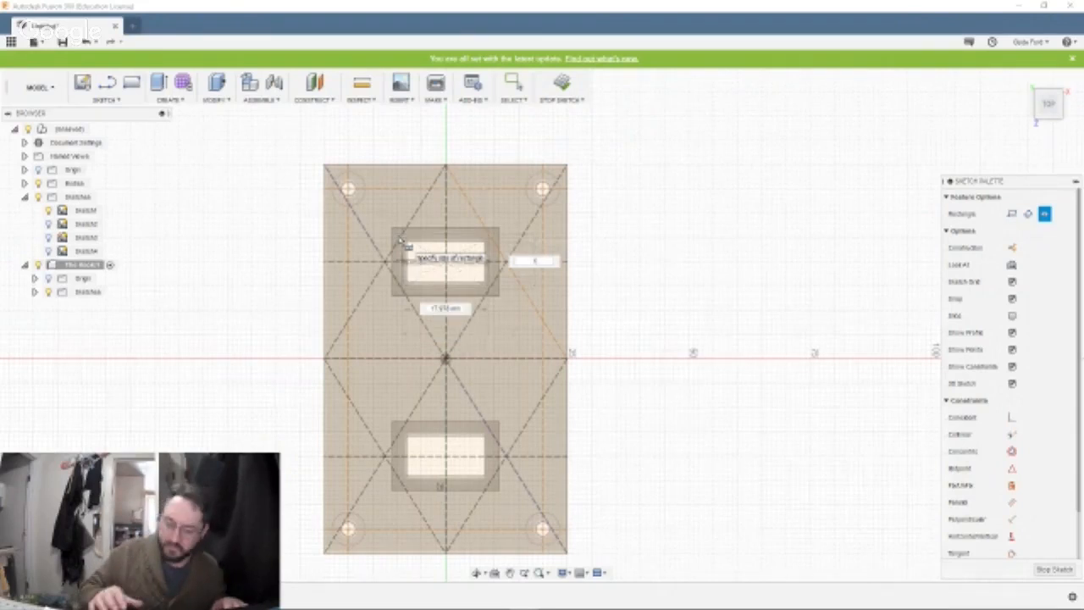
{"action": "type", "text": "6"}
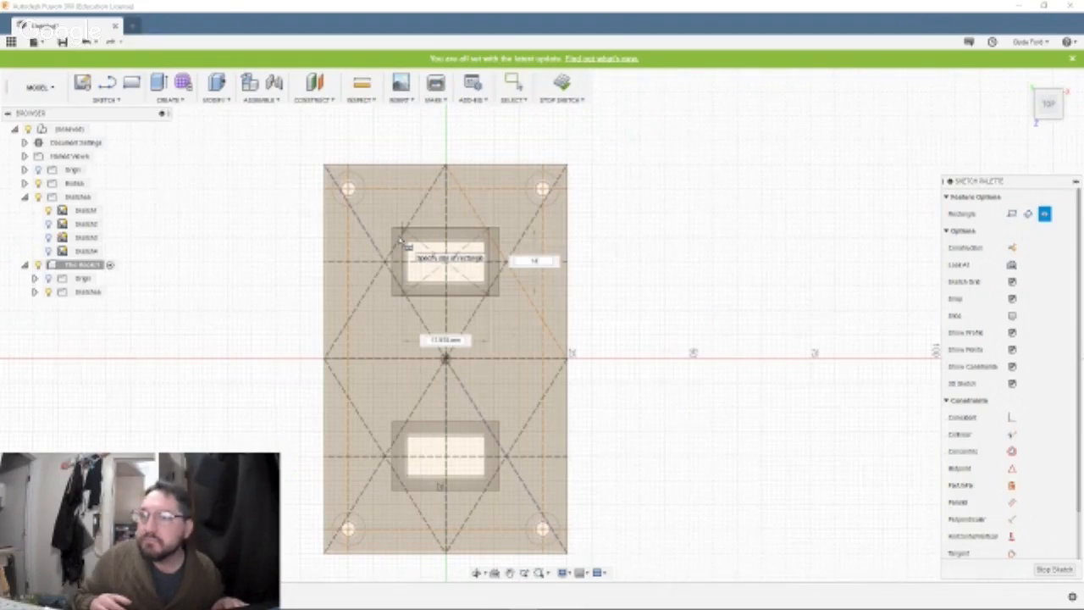
{"action": "key", "text": "Tab"}
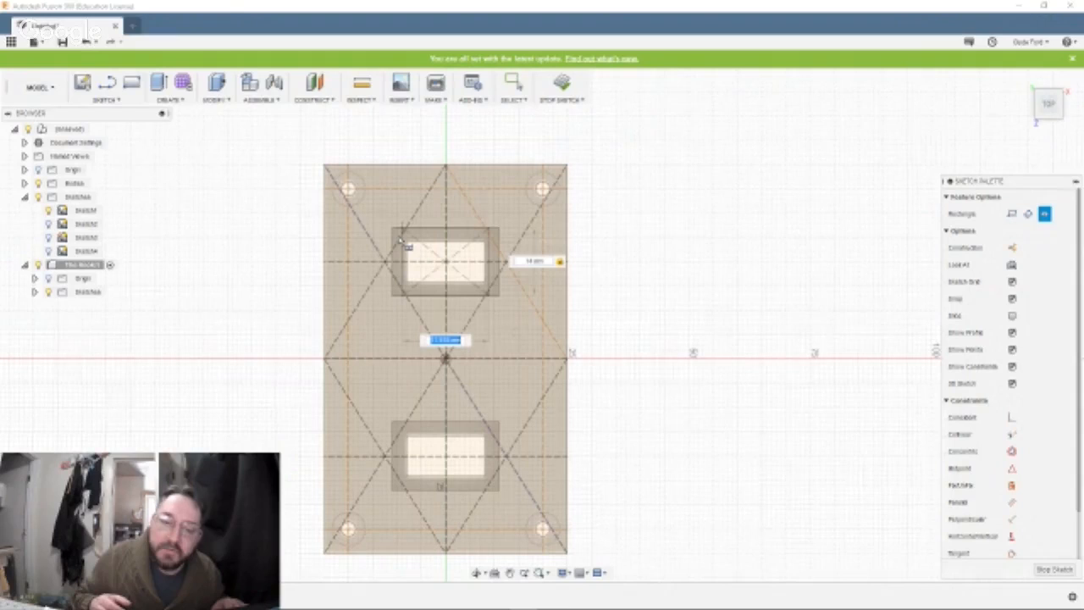
{"action": "type", "text": "25.4"}
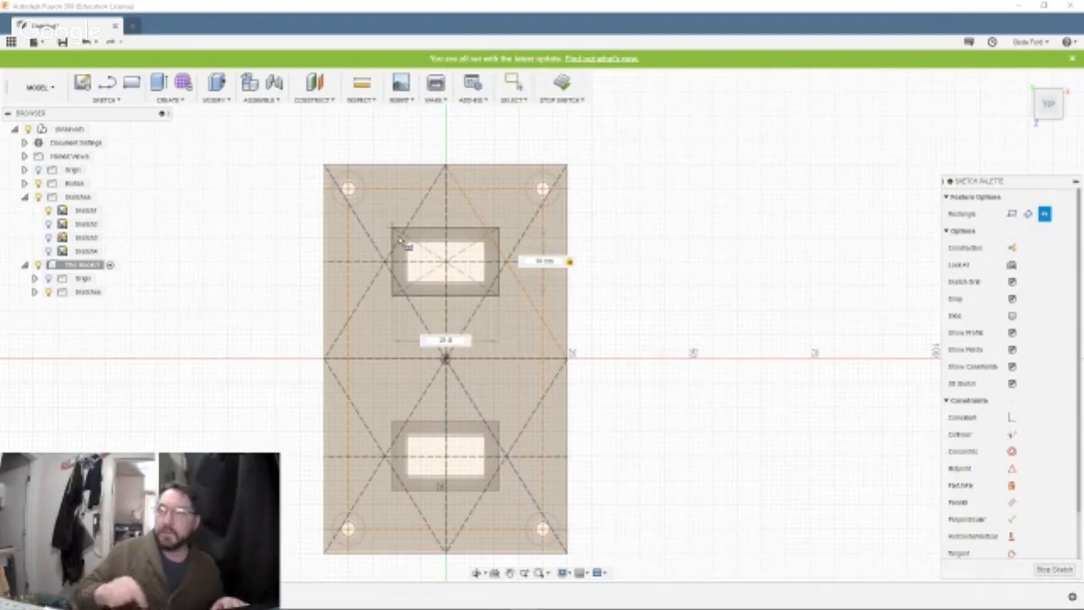
{"action": "key", "text": "Return"}
{"action": "key", "text": "Escape"}
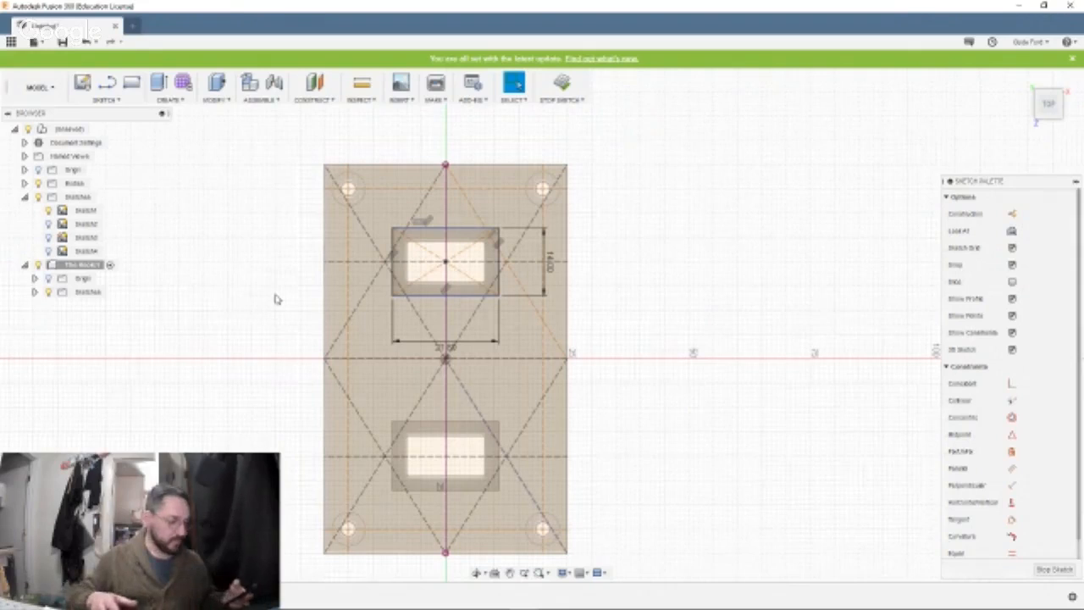
{"action": "key", "text": "XF86AudioMute"}
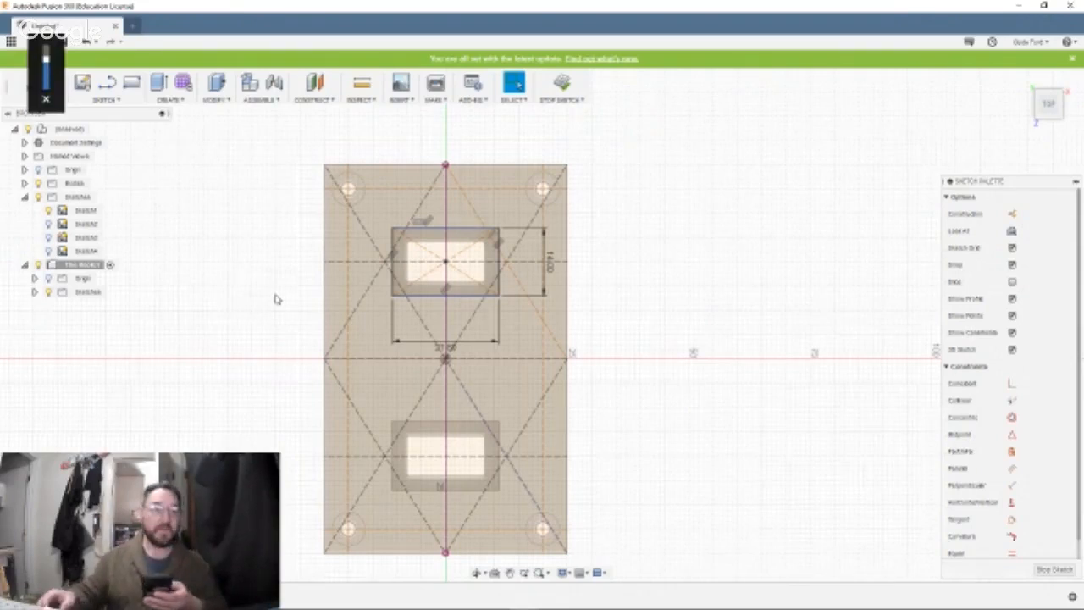
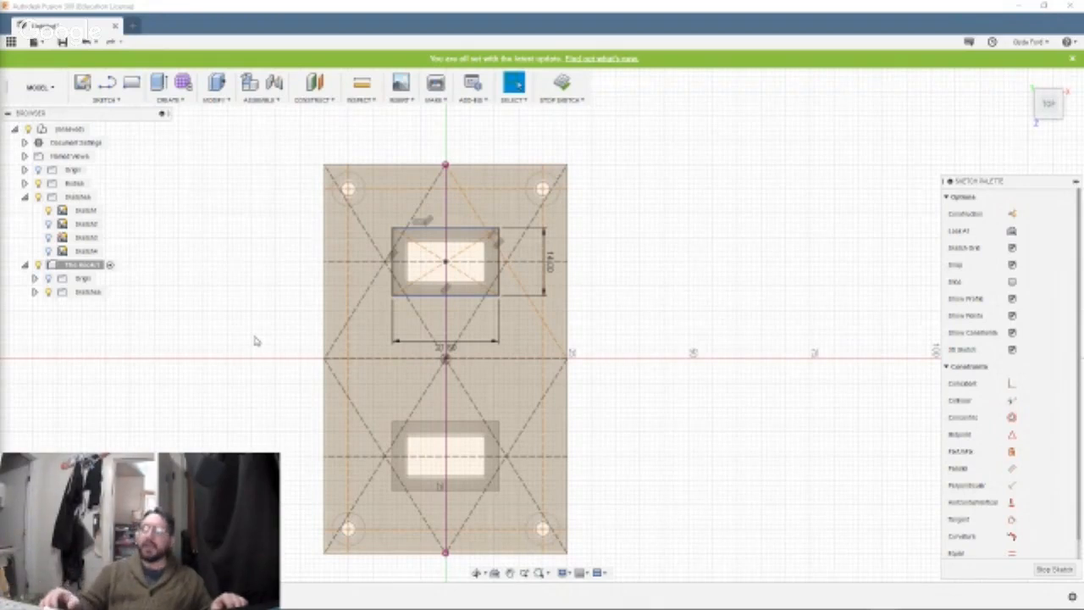
Extrude both halves of the centre rectangle by -4 mm as a new body inside The Hook component.
{"action": "left_click", "coordinate": [426, 244]}
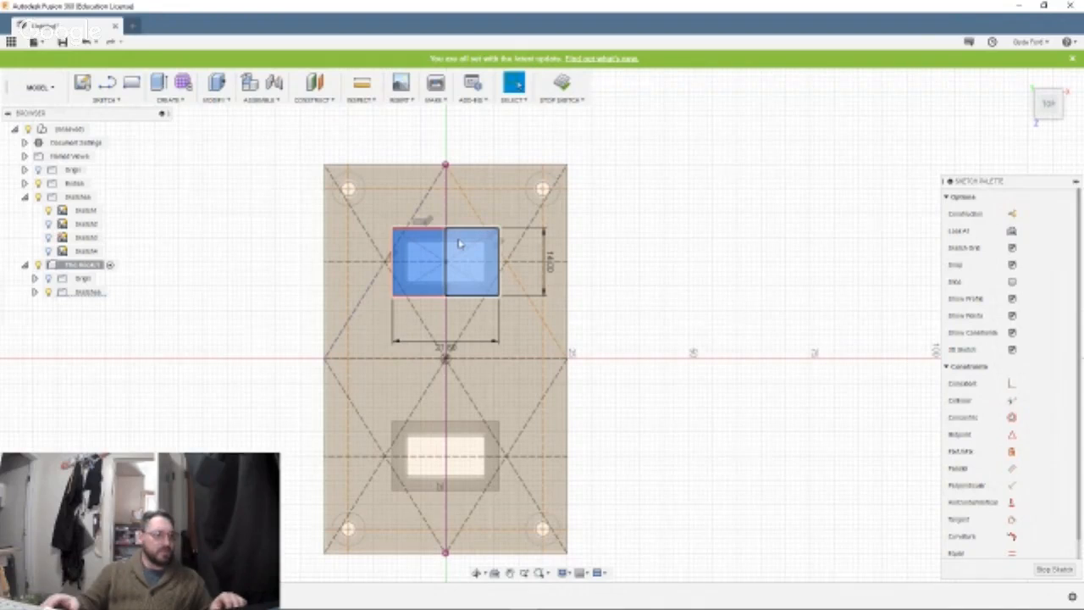
{"action": "left_click", "coordinate": [458, 244], "text": "shift"}
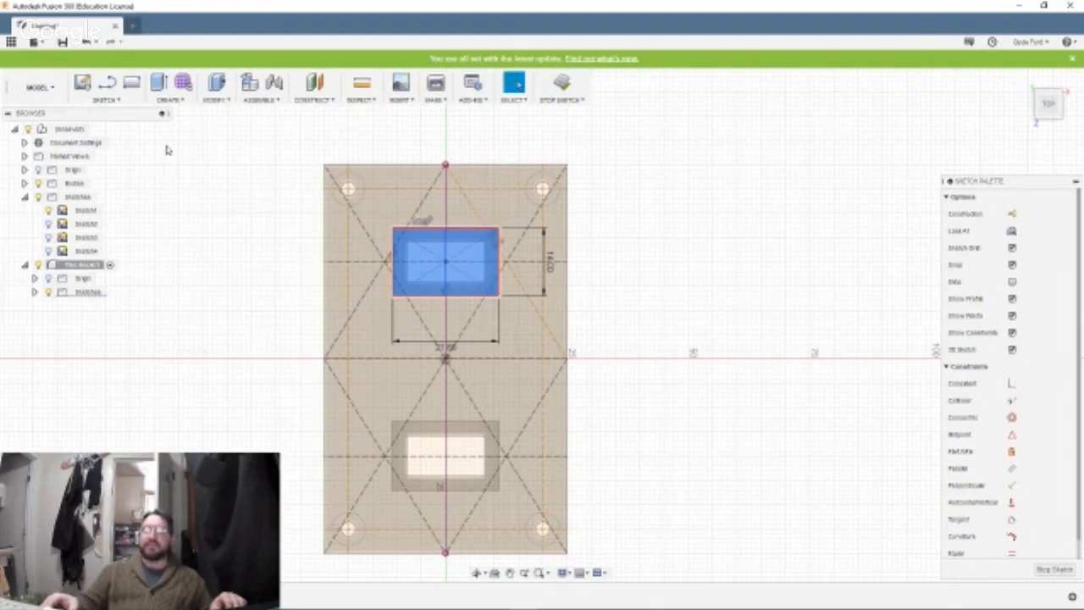
{"action": "left_click", "coordinate": [160, 85]}
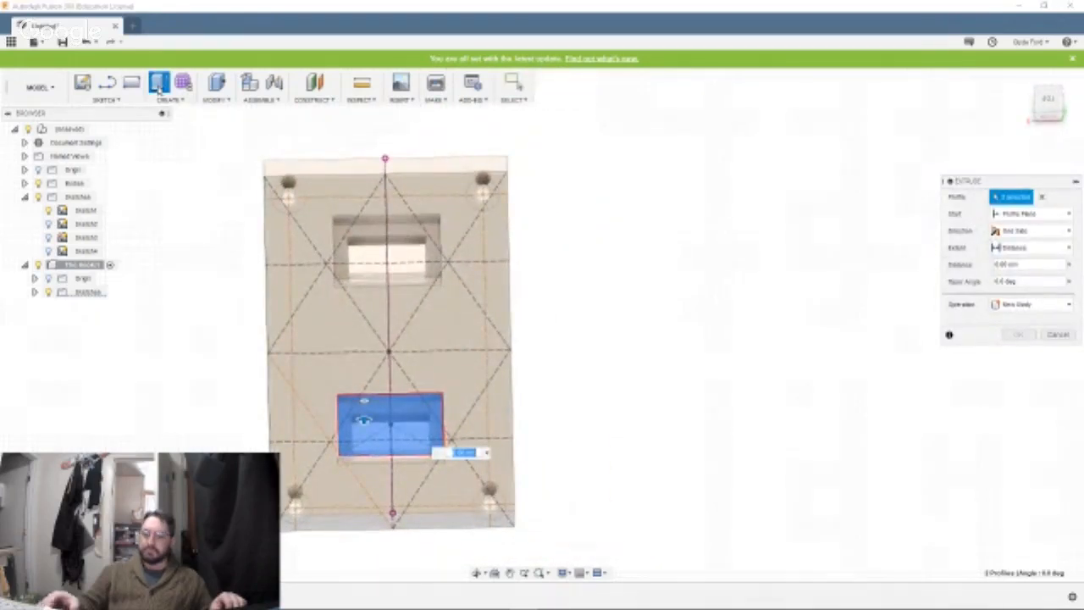
{"action": "type", "text": "-4"}
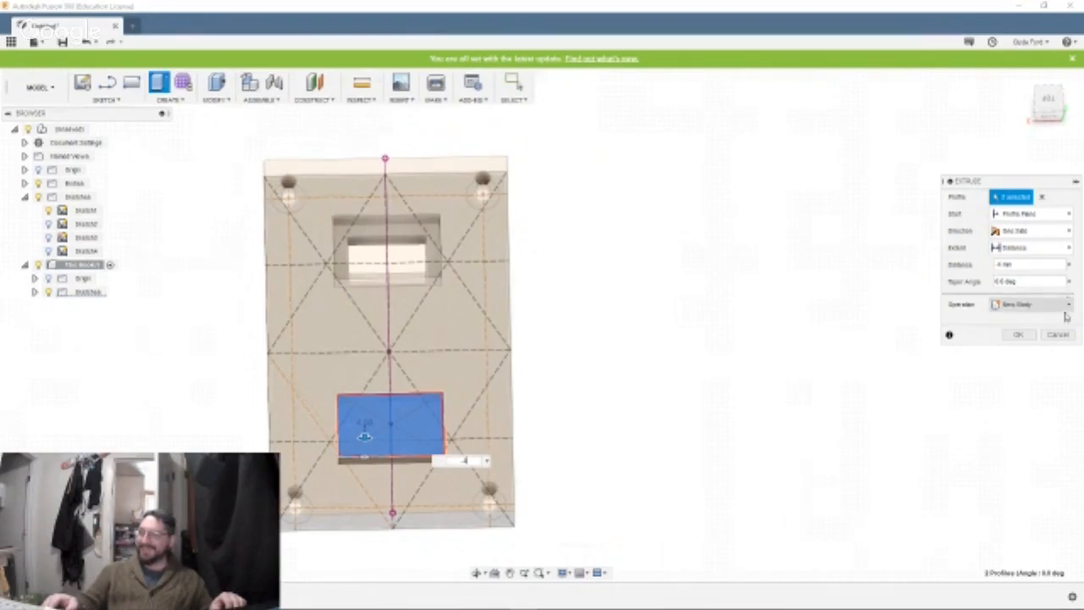
{"action": "left_click", "coordinate": [1025, 335]}
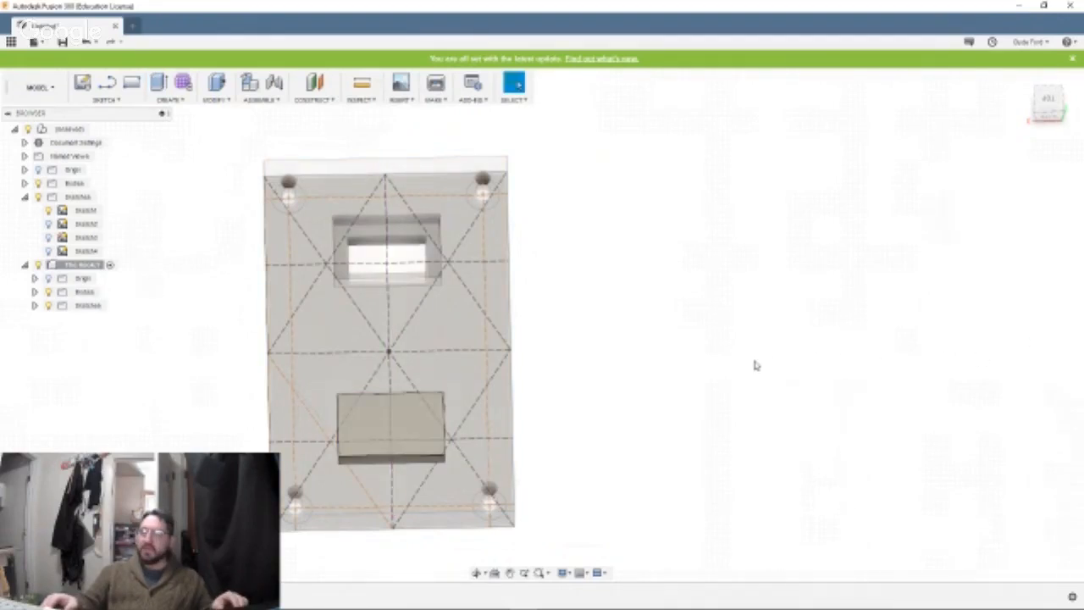
{"action": "mouse_move", "coordinate": [754, 362]}
{"action": "middle_mouse_down", "text": "shift"}
{"action": "mouse_move", "coordinate": [719, 339]}
{"action": "mouse_move", "coordinate": [706, 304]}
{"action": "mouse_move", "coordinate": [720, 245]}
{"action": "mouse_move", "coordinate": [708, 206]}
{"action": "mouse_move", "coordinate": [722, 202]}
{"action": "mouse_move", "coordinate": [663, 208]}
{"action": "mouse_move", "coordinate": [694, 201]}
{"action": "middle_mouse_up", "text": "shift"}
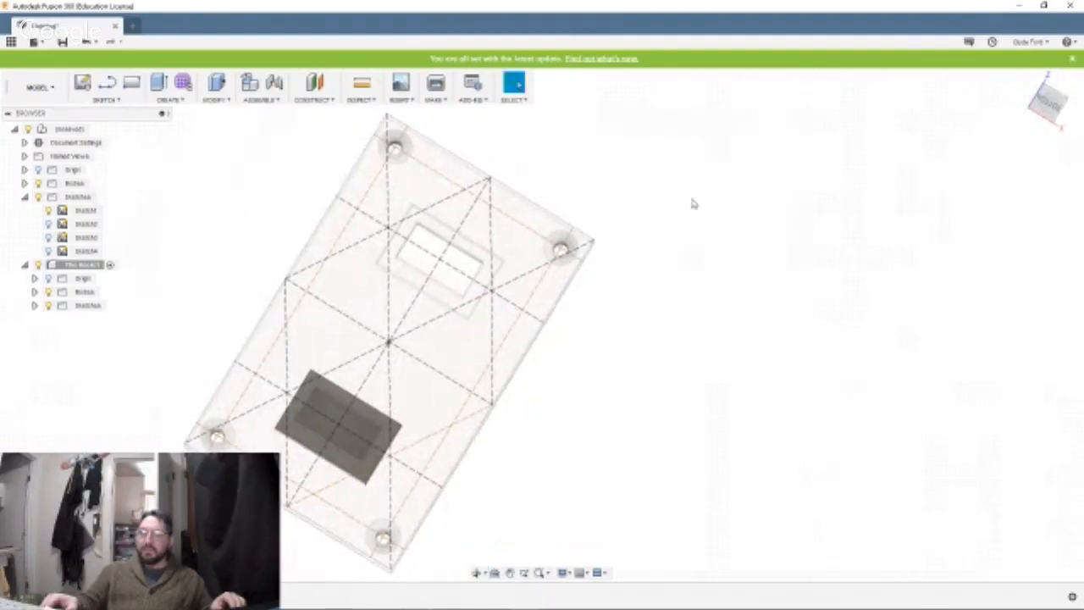
{"action": "scroll", "coordinate": [328, 451], "scroll_direction": "up", "scroll_amount": 8}
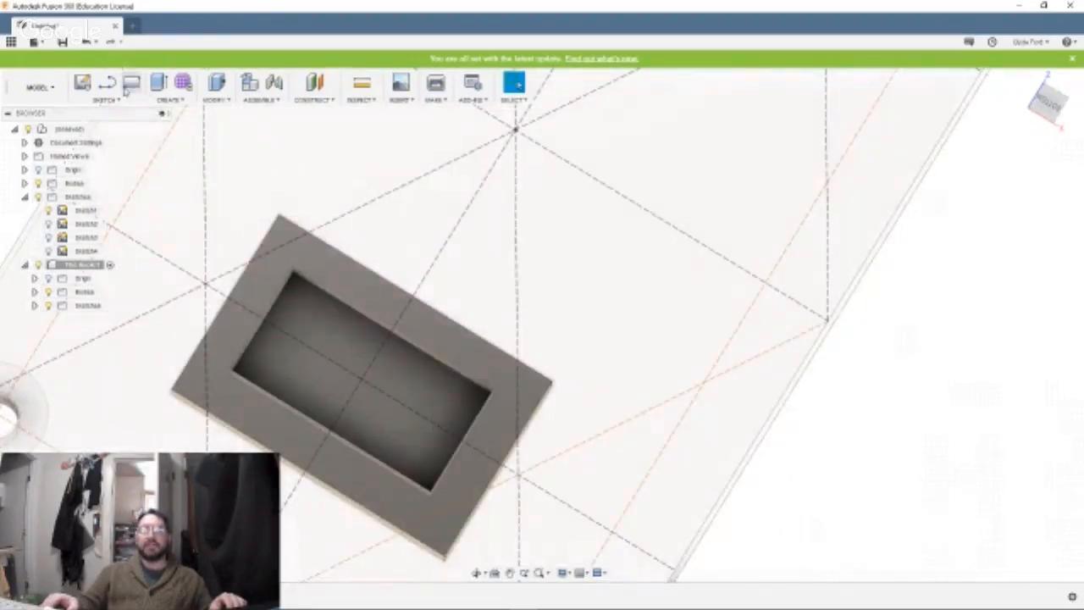
{"action": "left_click", "coordinate": [105, 100]}
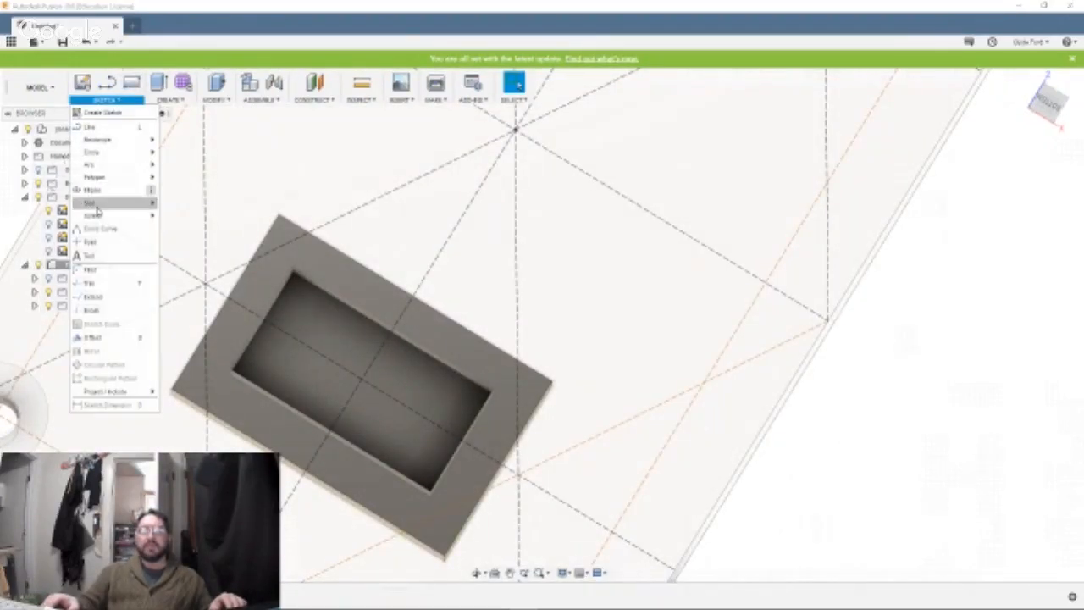
{"action": "mouse_move", "coordinate": [148, 150]}
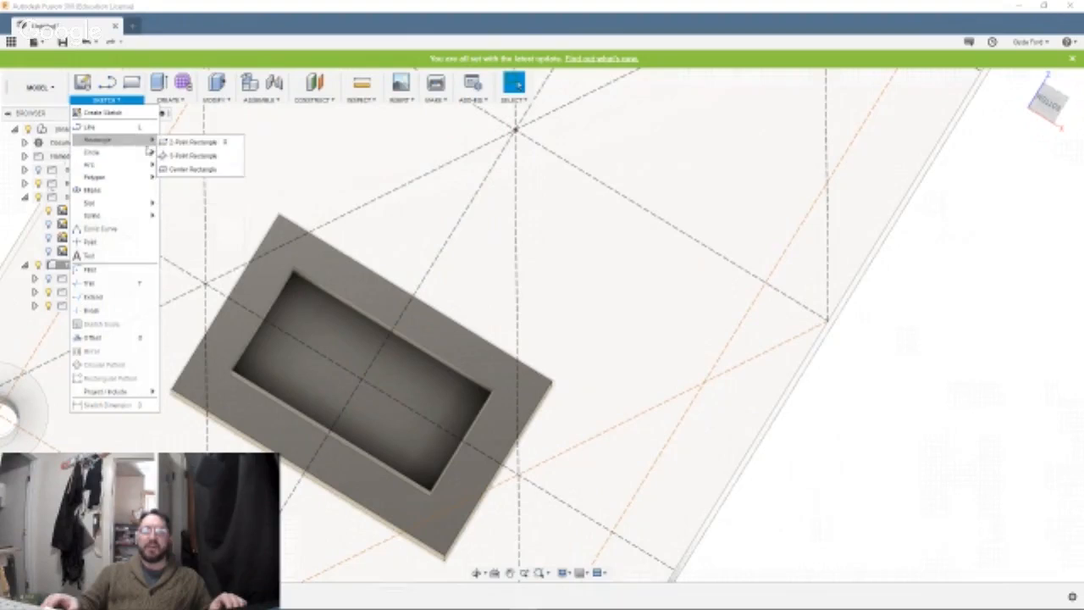
{"action": "left_click", "coordinate": [193, 169]}
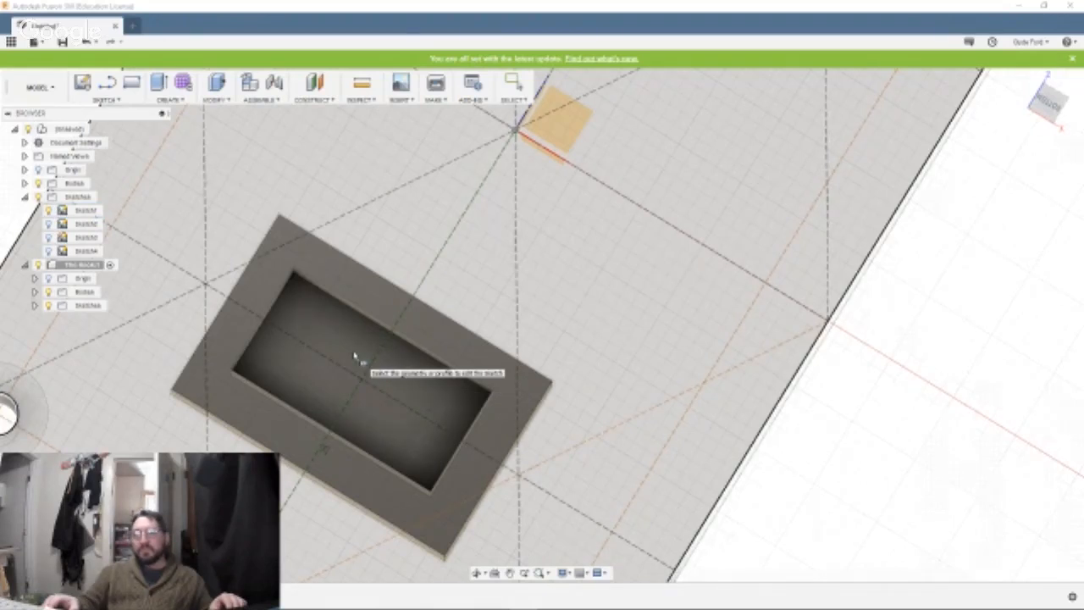
{"action": "left_click", "coordinate": [356, 357]}
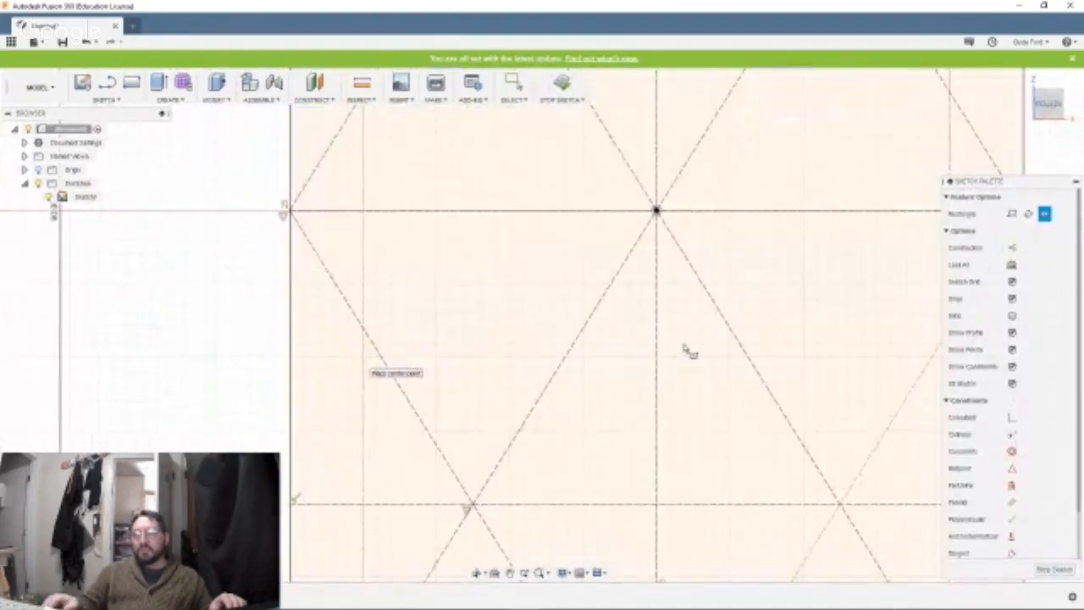
{"action": "scroll", "coordinate": [684, 348], "scroll_direction": "up", "scroll_amount": 3}
{"action": "scroll", "coordinate": [684, 348], "scroll_direction": "down", "scroll_amount": 8}
{"action": "scroll", "coordinate": [685, 348], "scroll_direction": "down", "scroll_amount": 4}
{"action": "scroll", "coordinate": [684, 348], "scroll_direction": "up", "scroll_amount": 2}
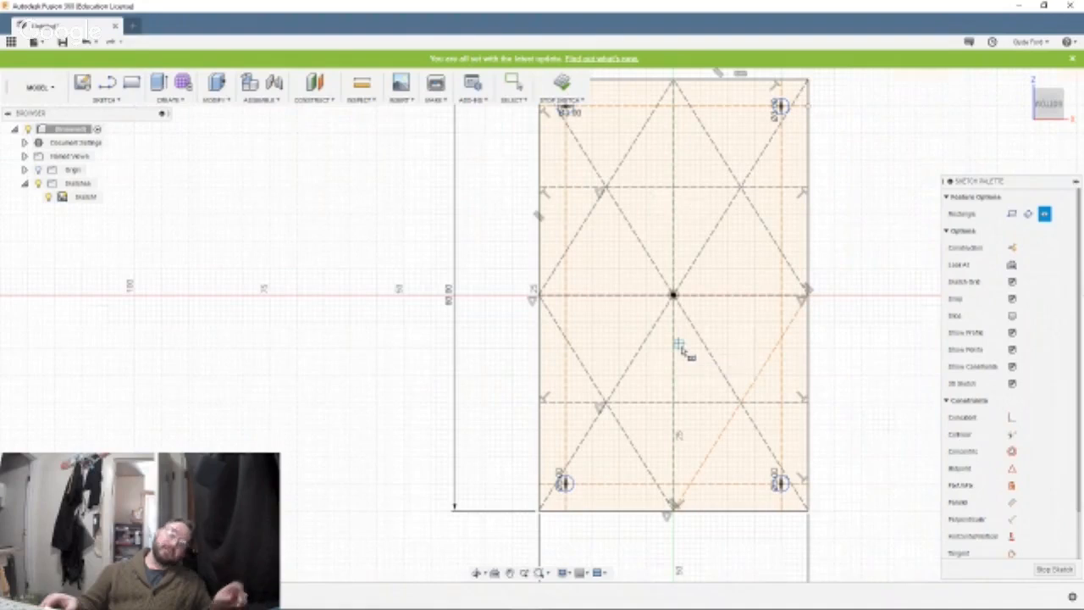
{"action": "key", "text": "Escape"}
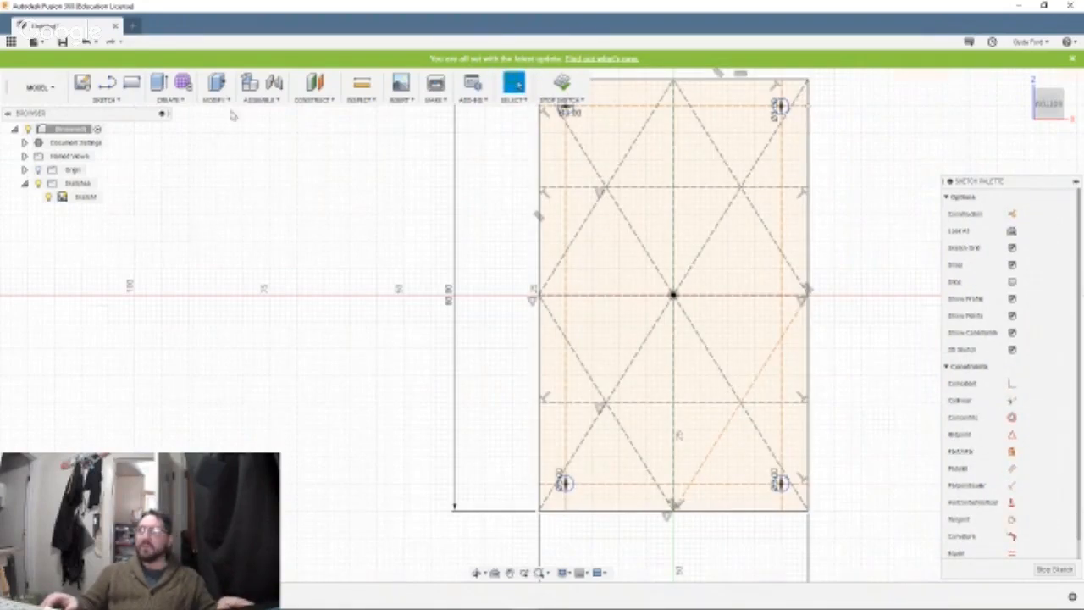
{"action": "left_click", "coordinate": [565, 89]}
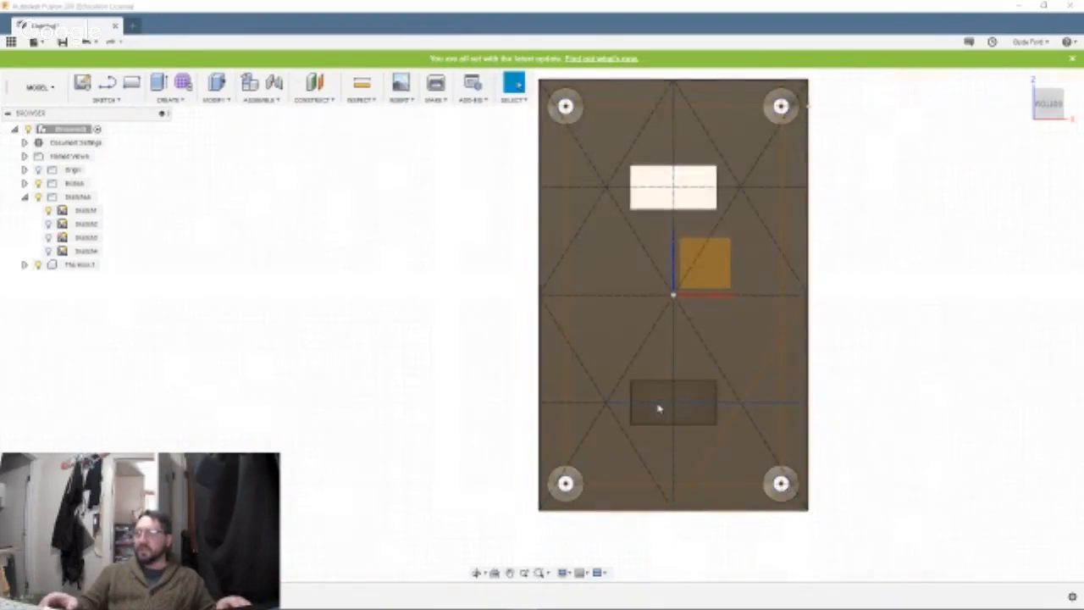
Hide the plate's Sketch1 and keep The Hook shown while viewing the filled recess from underneath.
{"action": "scroll", "coordinate": [659, 407], "scroll_direction": "down", "scroll_amount": 3}
{"action": "scroll", "coordinate": [659, 409], "scroll_direction": "up", "scroll_amount": 5}
{"action": "scroll", "coordinate": [659, 409], "scroll_direction": "up", "scroll_amount": 3}
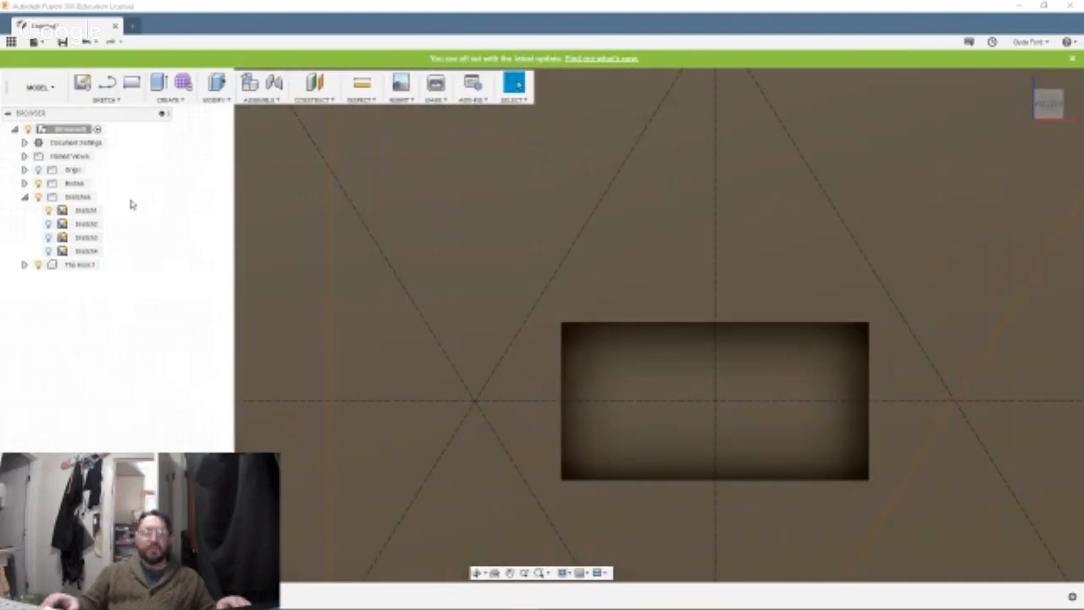
{"action": "middle_click_drag", "start_coordinate": [577, 449], "coordinate": [619, 412], "text": "shift"}
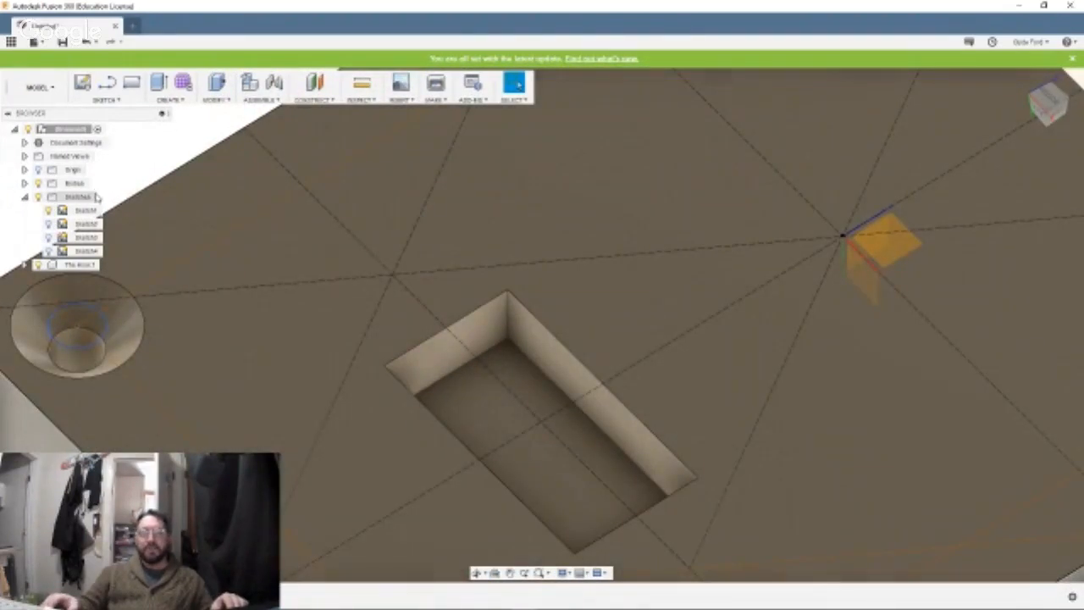
{"action": "left_click", "coordinate": [38, 265]}
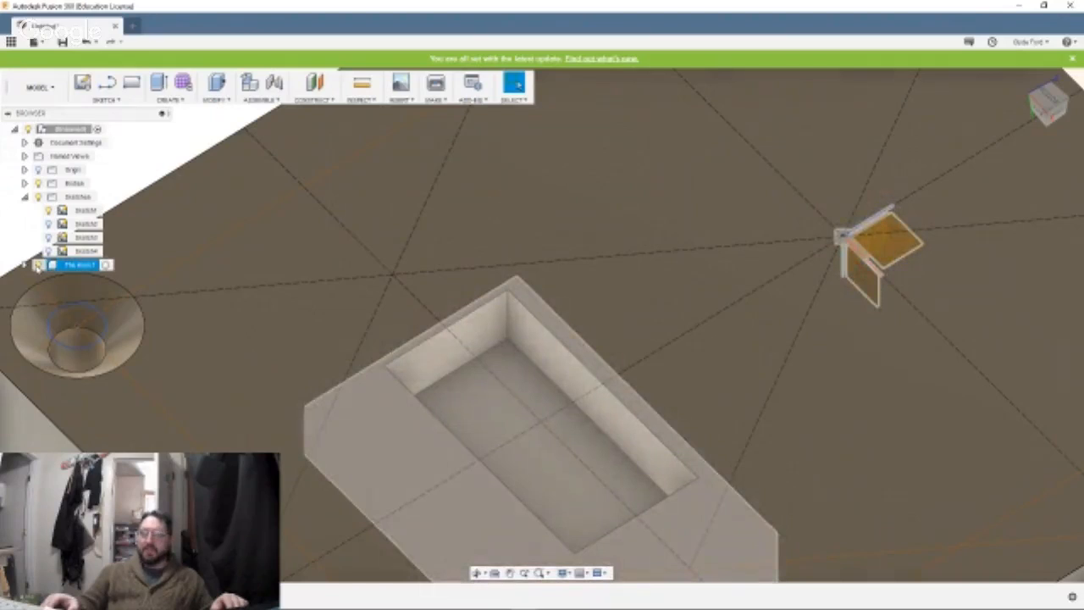
{"action": "left_click", "coordinate": [37, 265]}
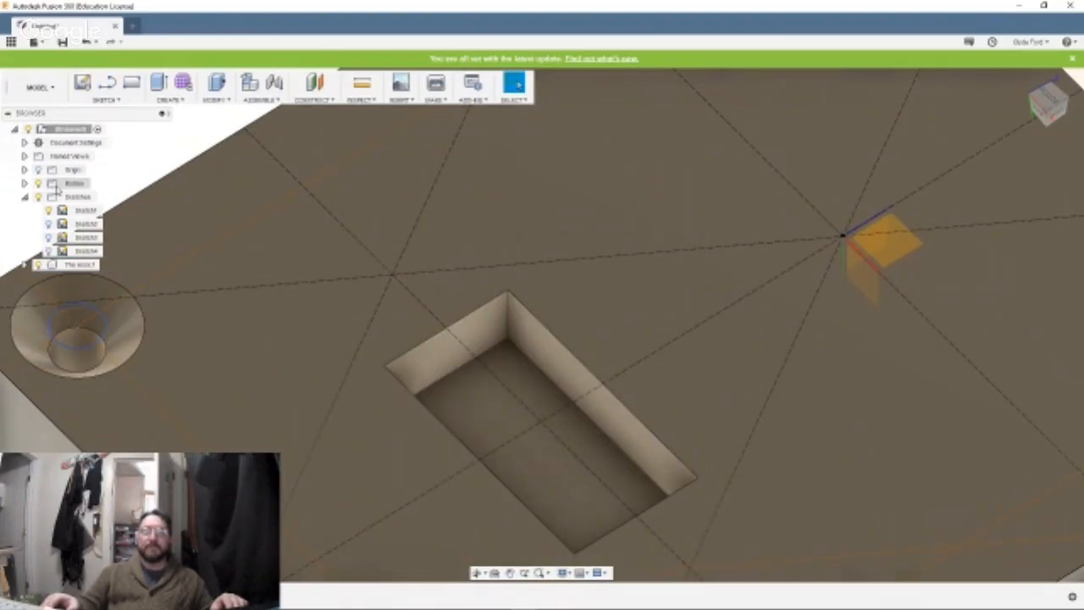
{"action": "left_click", "coordinate": [47, 210]}
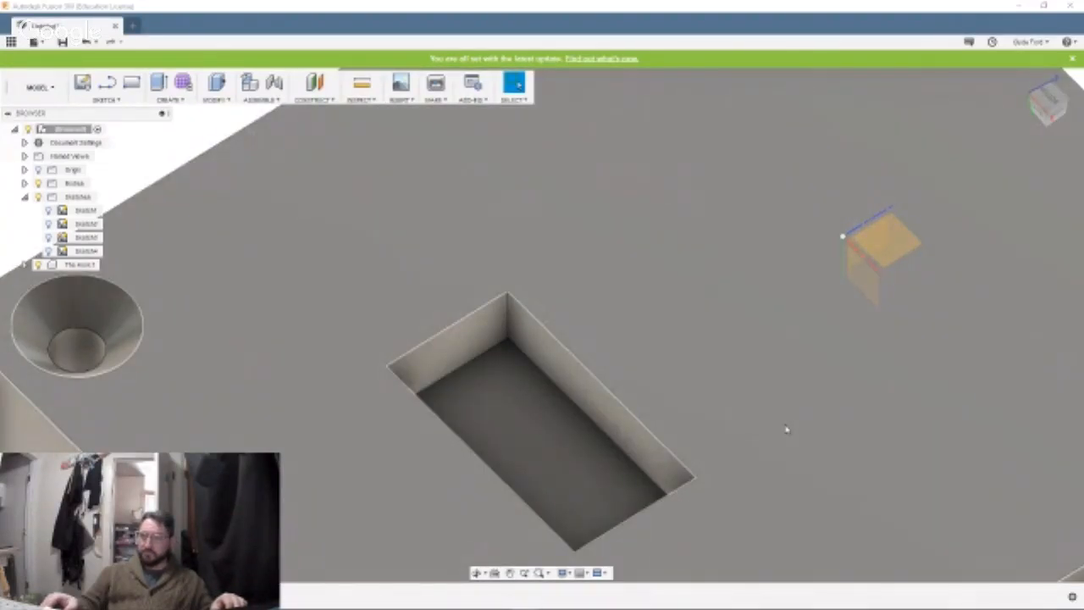
{"action": "mouse_move", "coordinate": [767, 426]}
{"action": "middle_mouse_down", "text": "shift"}
{"action": "mouse_move", "coordinate": [684, 409]}
{"action": "mouse_move", "coordinate": [764, 438]}
{"action": "middle_mouse_up", "text": "shift"}
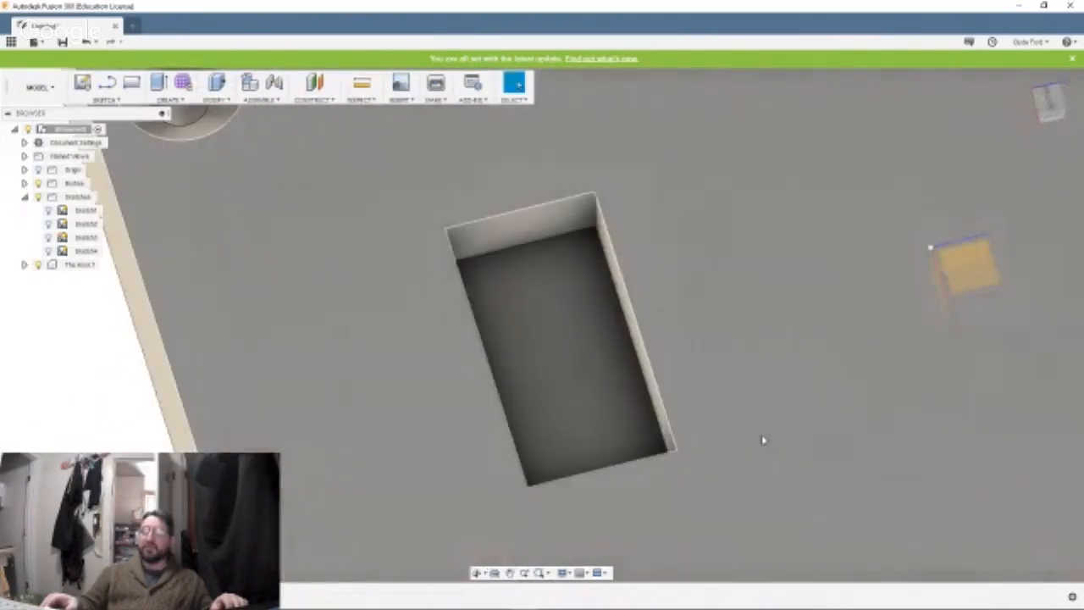
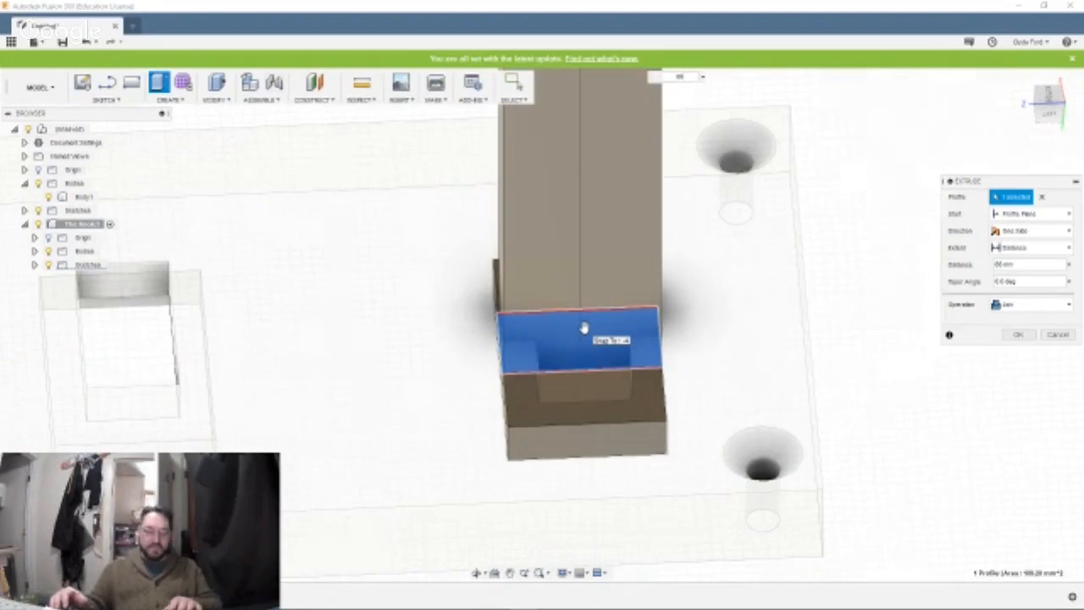
Extrude the hook's centre profile into a long rectangular shank, joined to the existing hook body.
{"action": "key", "text": "Return"}
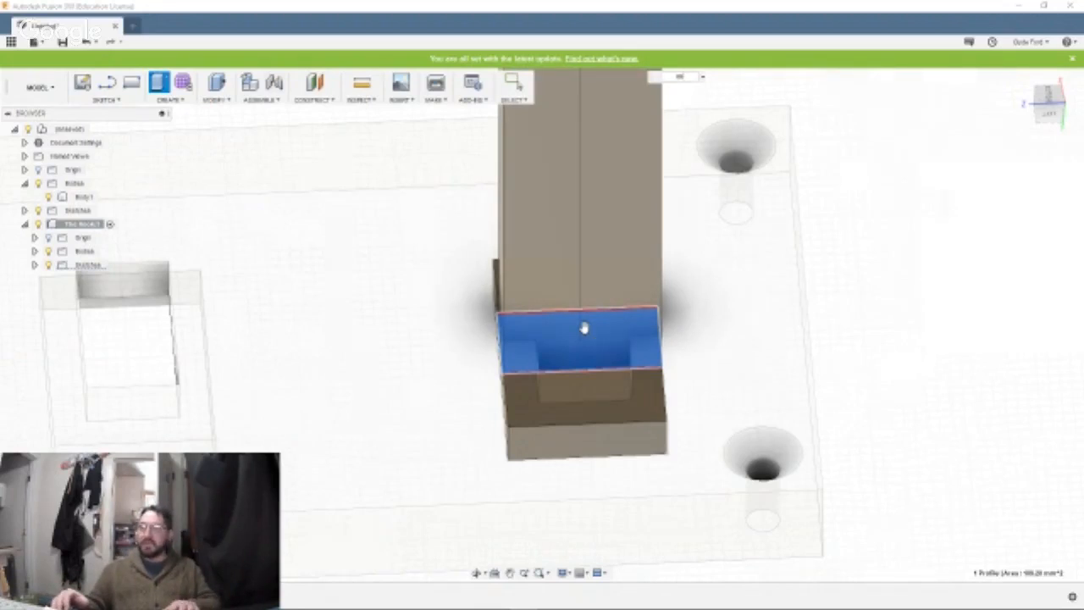
{"action": "left_click", "coordinate": [585, 333]}
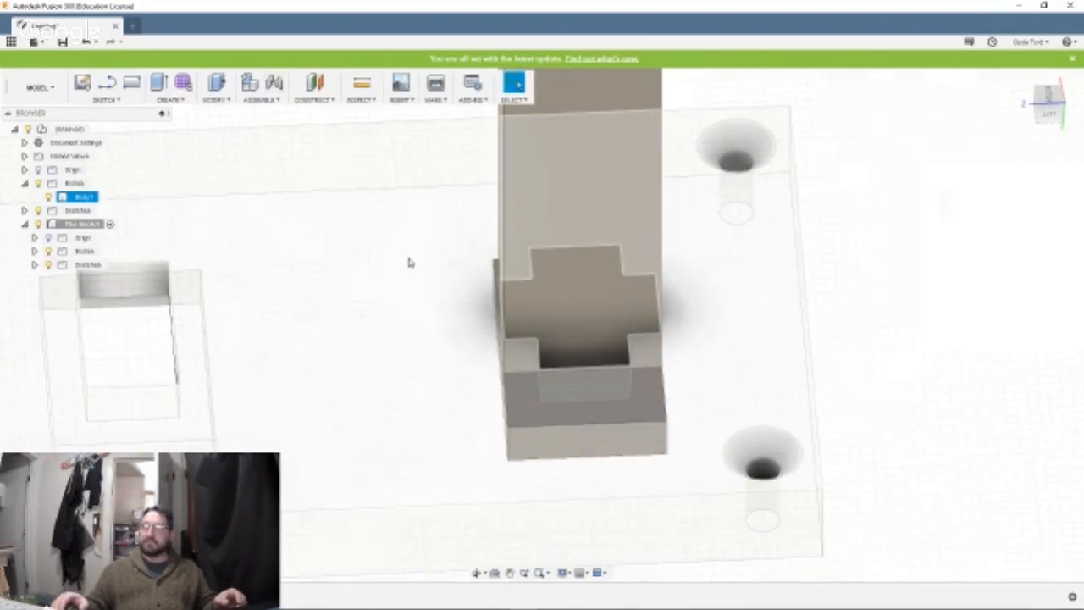
{"action": "scroll", "coordinate": [409, 262], "scroll_direction": "up", "scroll_amount": 2}
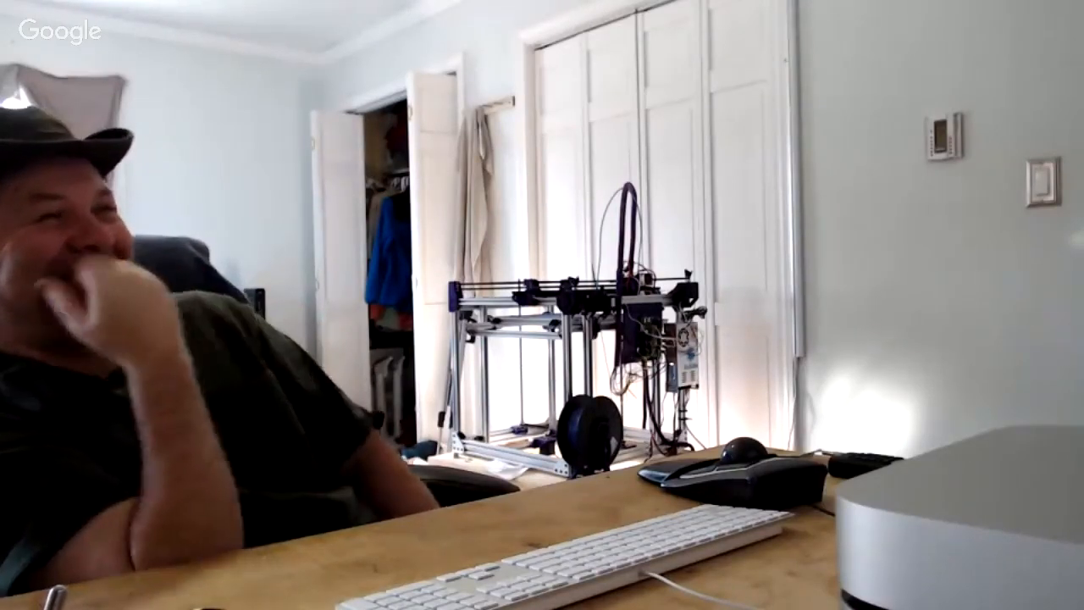
{"action": "middle_click_drag", "start_coordinate": [527, 294], "coordinate": [578, 295], "text": "shift"}
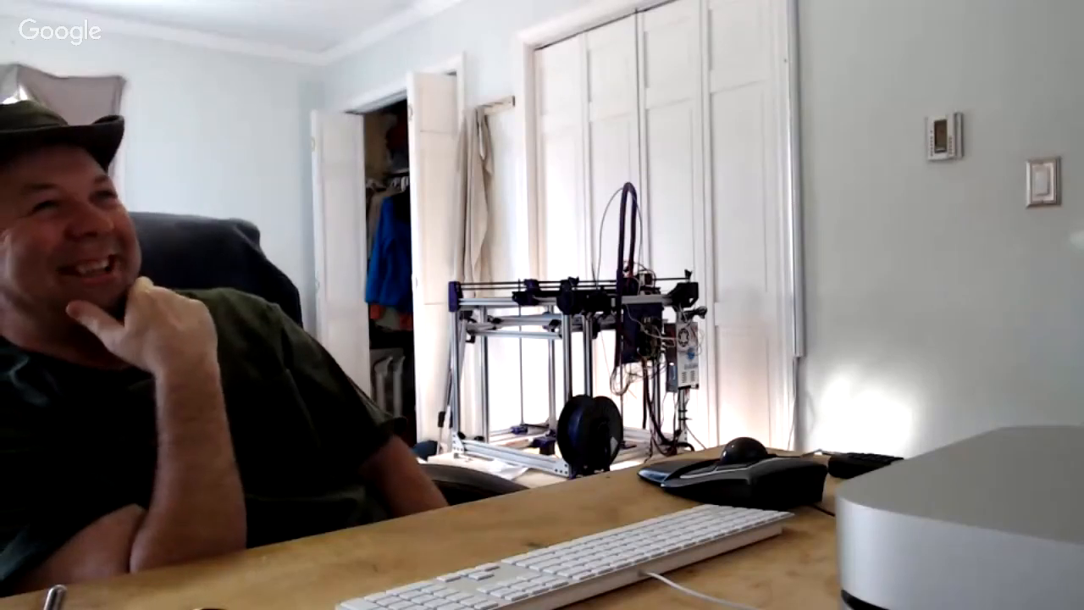
{"action": "mouse_move", "coordinate": [872, 327]}
{"action": "middle_mouse_down", "text": "shift"}
{"action": "mouse_move", "coordinate": [832, 314]}
{"action": "mouse_move", "coordinate": [820, 237]}
{"action": "mouse_move", "coordinate": [731, 266]}
{"action": "mouse_move", "coordinate": [718, 288]}
{"action": "mouse_move", "coordinate": [788, 274]}
{"action": "mouse_move", "coordinate": [762, 305]}
{"action": "mouse_move", "coordinate": [724, 283]}
{"action": "mouse_move", "coordinate": [685, 310]}
{"action": "mouse_move", "coordinate": [756, 319]}
{"action": "mouse_move", "coordinate": [757, 310]}
{"action": "mouse_move", "coordinate": [732, 317]}
{"action": "mouse_move", "coordinate": [791, 273]}
{"action": "mouse_move", "coordinate": [818, 276]}
{"action": "mouse_move", "coordinate": [885, 322]}
{"action": "middle_mouse_up", "text": "shift"}
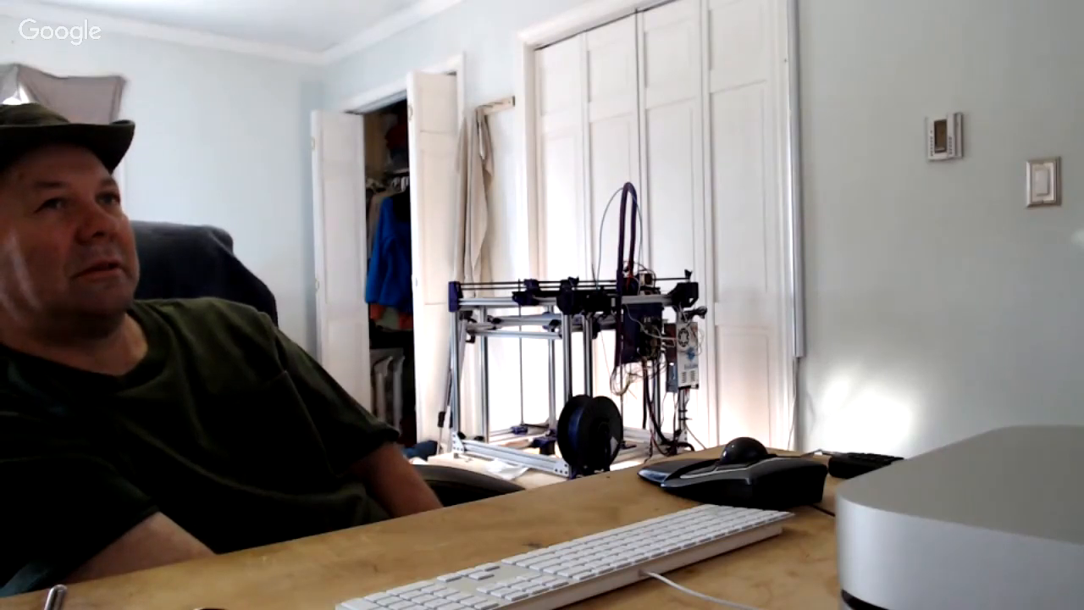
{"action": "middle_click_drag", "start_coordinate": [750, 256], "coordinate": [923, 324], "text": "shift"}
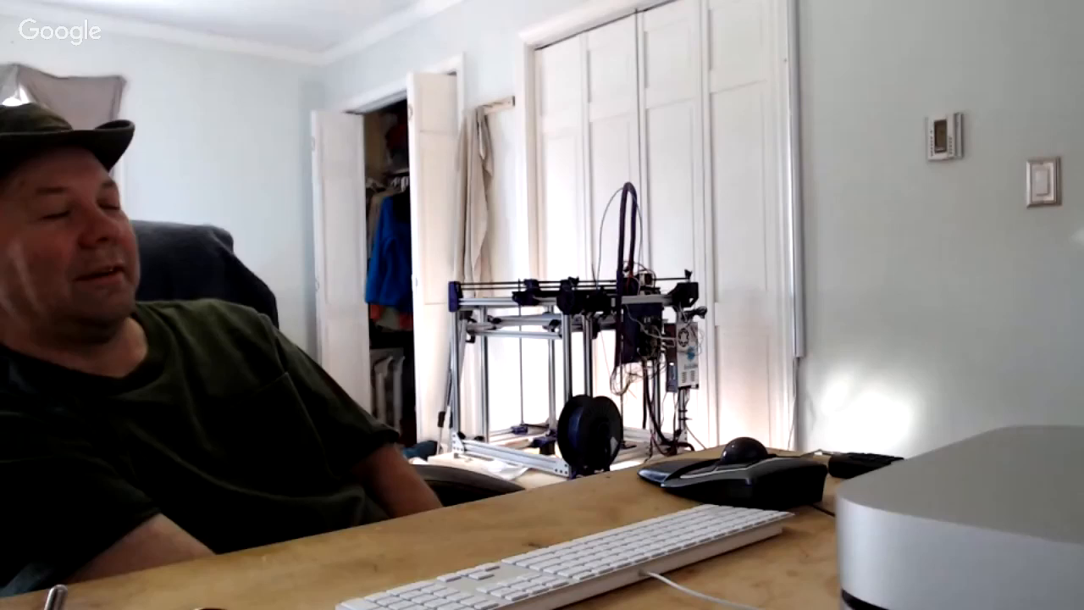
{"action": "middle_click_drag", "start_coordinate": [948, 324], "coordinate": [946, 320], "text": "shift"}
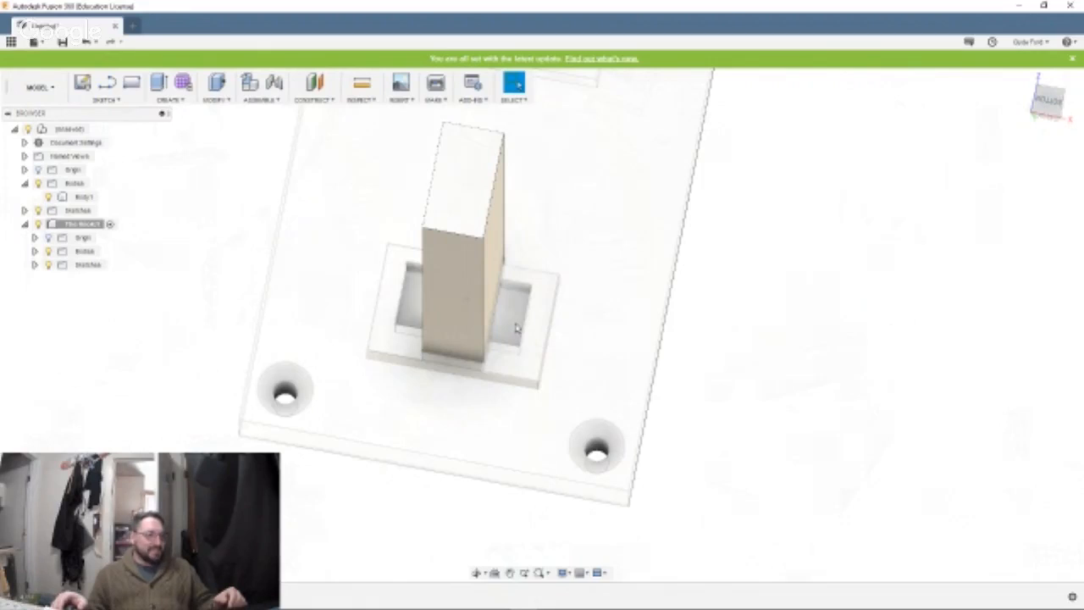
Sketch a rectangle about 3.9 by 7.7 mm against the shank's edge inside the side pocket of the recess.
{"action": "scroll", "coordinate": [543, 326], "scroll_direction": "up", "scroll_amount": 5}
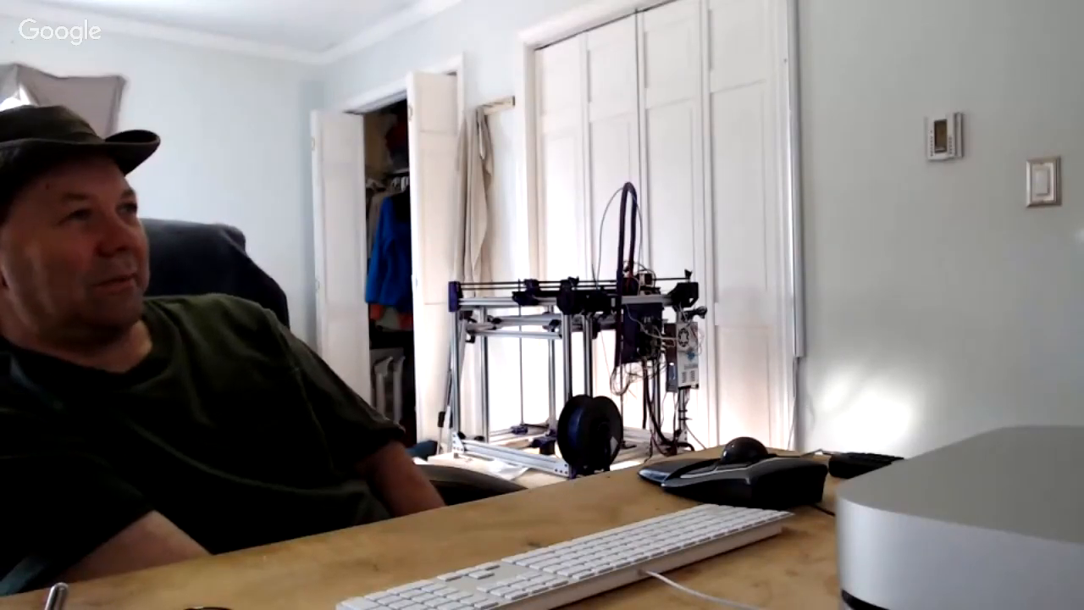
{"action": "scroll", "coordinate": [512, 305], "scroll_direction": "up", "scroll_amount": 3}
{"action": "mouse_move", "coordinate": [511, 305]}
{"action": "middle_mouse_down", "text": "shift"}
{"action": "mouse_move", "coordinate": [482, 304]}
{"action": "mouse_move", "coordinate": [488, 322]}
{"action": "mouse_move", "coordinate": [512, 322]}
{"action": "mouse_move", "coordinate": [502, 325]}
{"action": "mouse_move", "coordinate": [464, 297]}
{"action": "mouse_move", "coordinate": [508, 317]}
{"action": "middle_mouse_up", "text": "shift"}
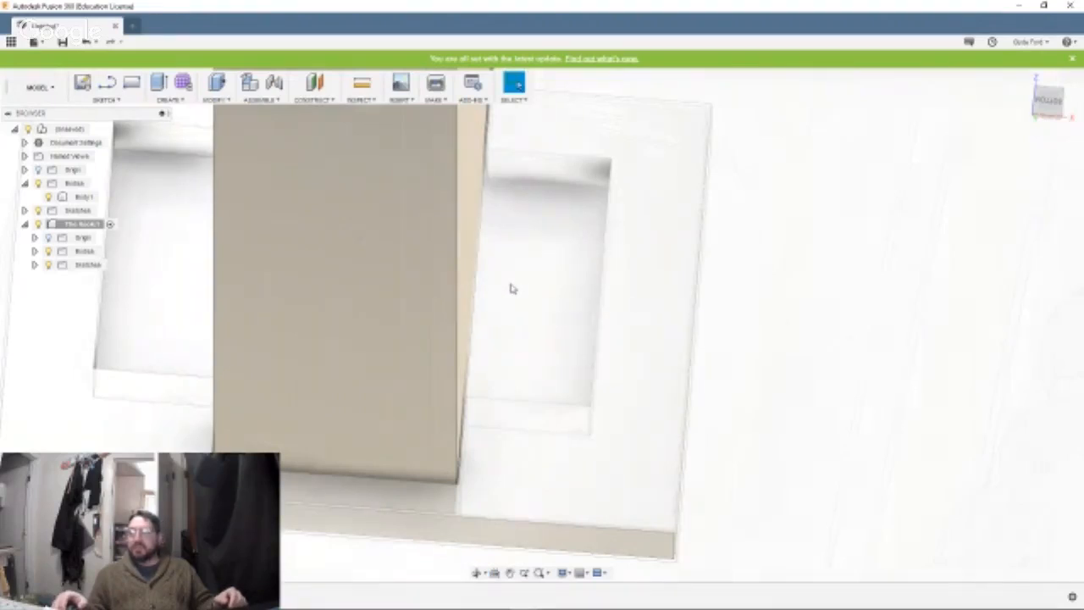
{"action": "left_click", "coordinate": [512, 288]}
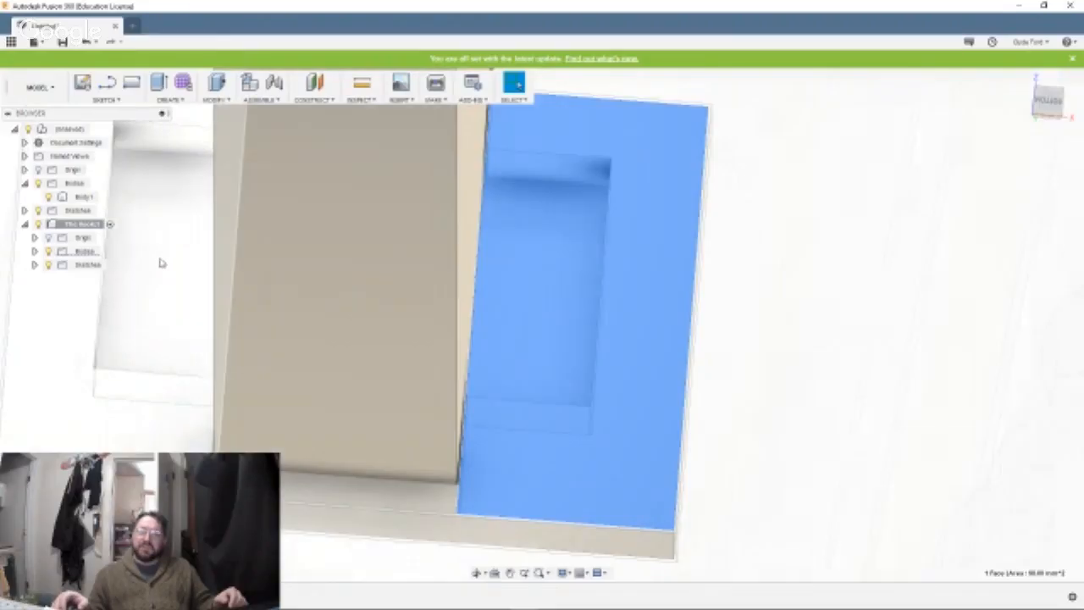
{"action": "left_click", "coordinate": [83, 197]}
{"action": "left_click", "coordinate": [763, 370]}
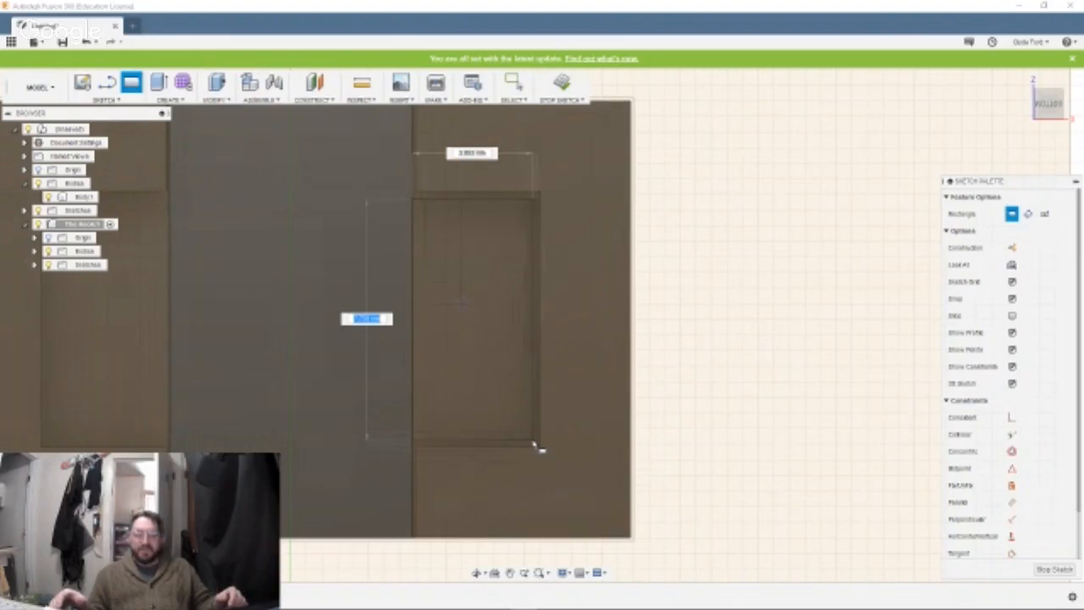
{"action": "left_click", "coordinate": [537, 445]}
{"action": "key", "text": "Escape"}
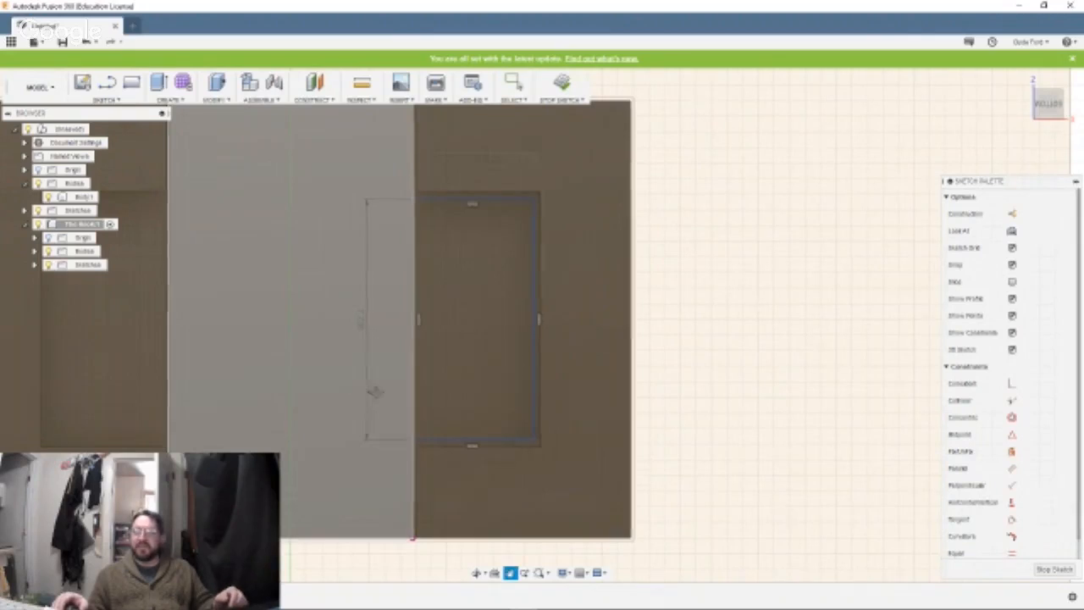
Sketch a matching rectangle about 3.88 mm wide on the opposite side of the shank inside the other pocket.
{"action": "left_click_drag", "start_coordinate": [376, 391], "coordinate": [500, 387]}
{"action": "key", "text": "Escape"}
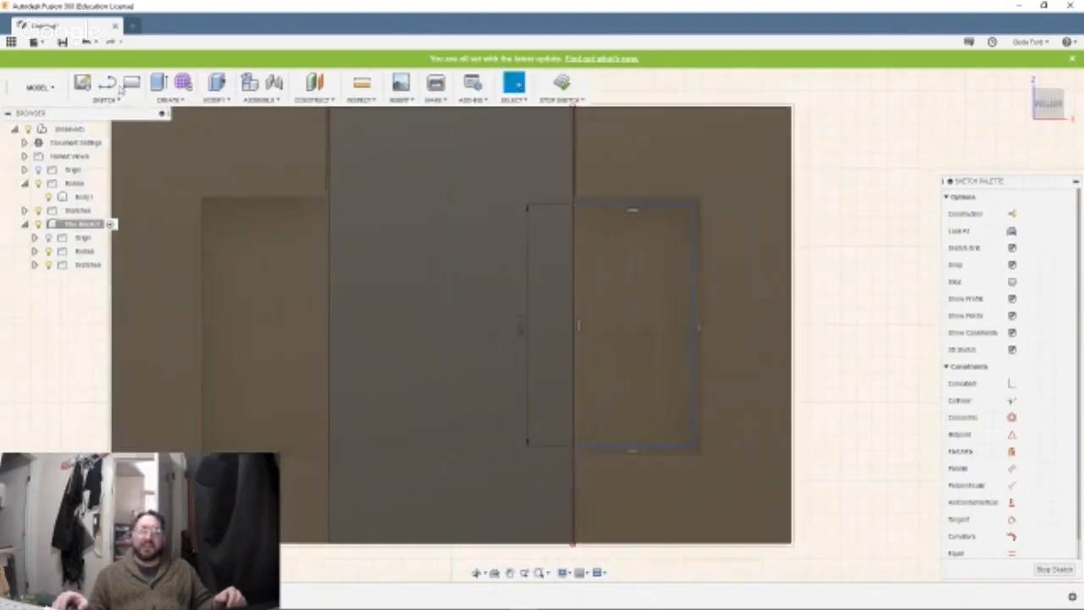
{"action": "key", "text": "r"}
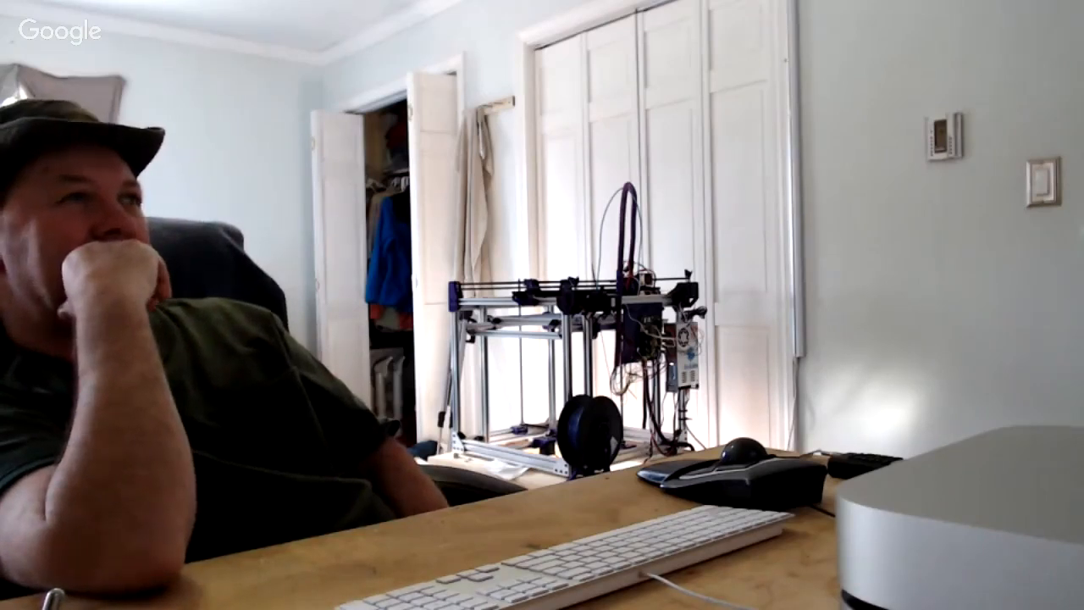
{"action": "key", "text": "Return"}
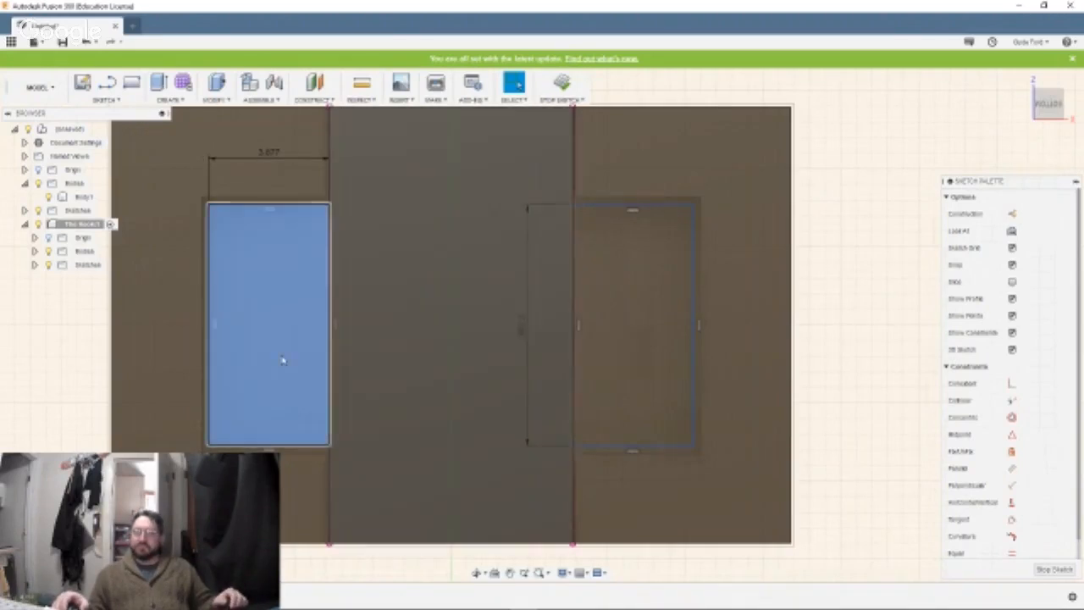
Extrude both side rectangles by -4 mm, joined to the hook body.
{"action": "left_click", "coordinate": [283, 360]}
{"action": "left_click", "coordinate": [627, 360]}
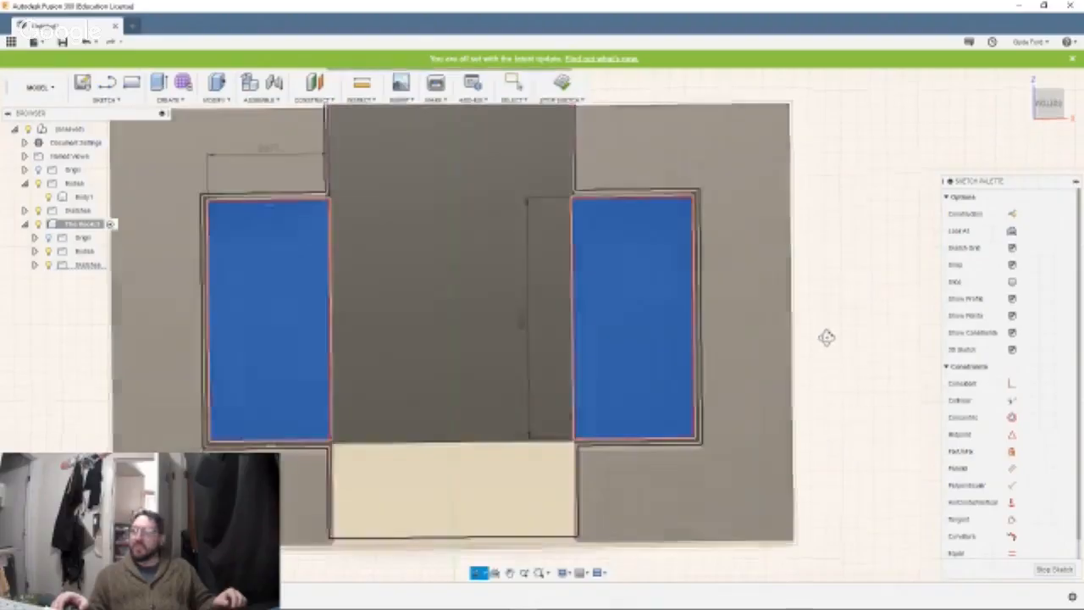
{"action": "key", "text": "e"}
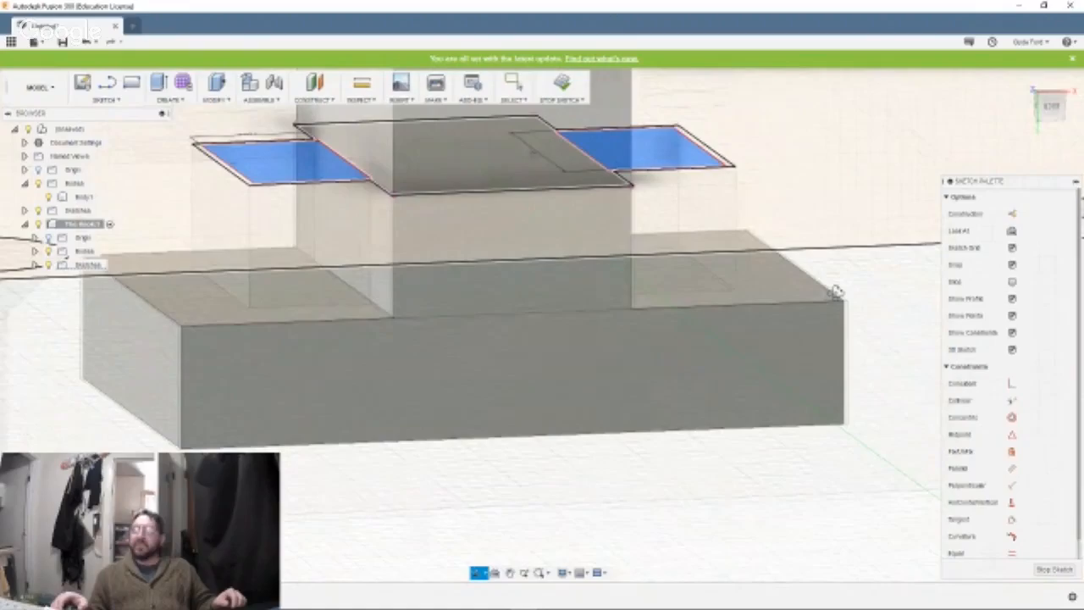
{"action": "left_click", "coordinate": [837, 296]}
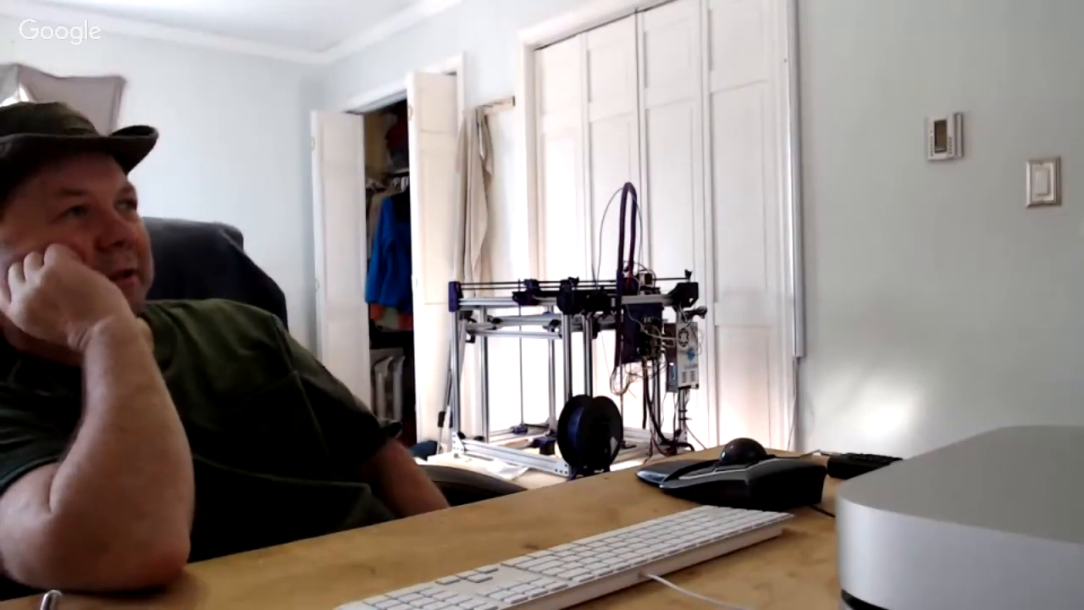
{"action": "key", "text": "e"}
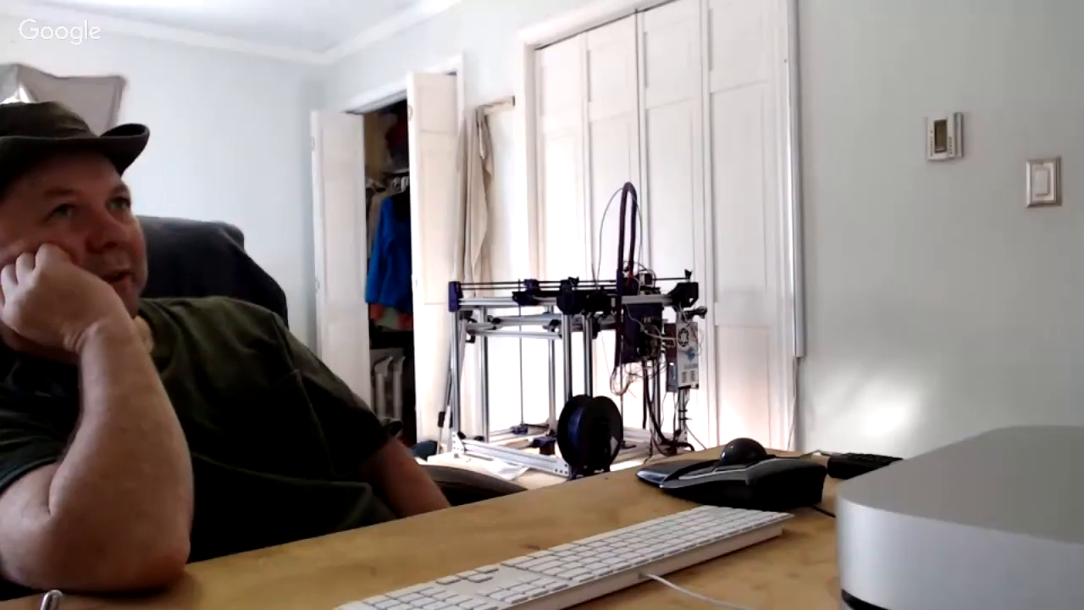
{"action": "type", "text": "-4"}
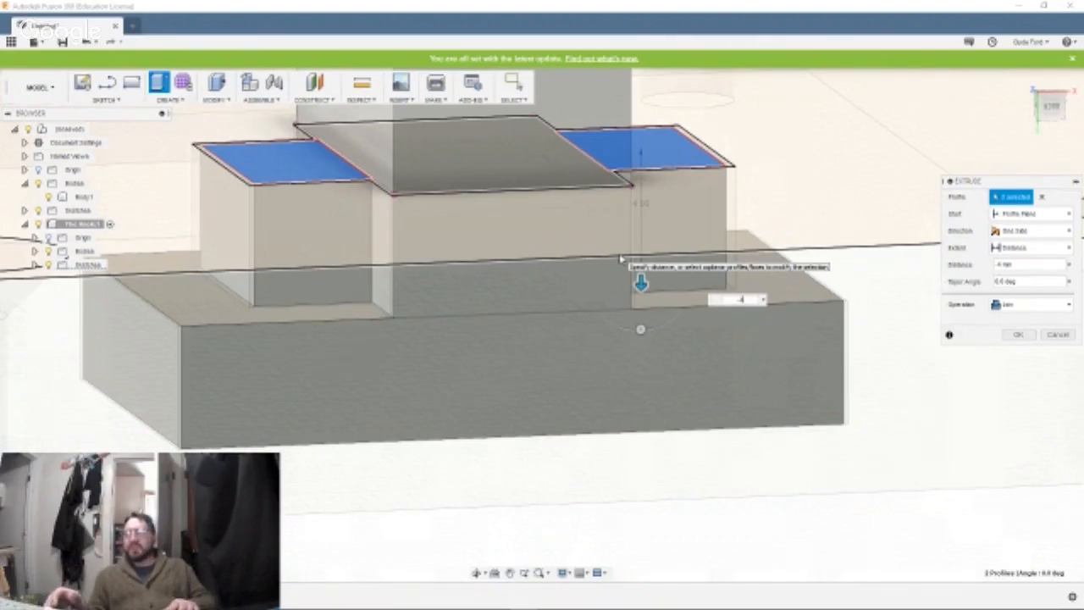
{"action": "key", "text": "Return"}
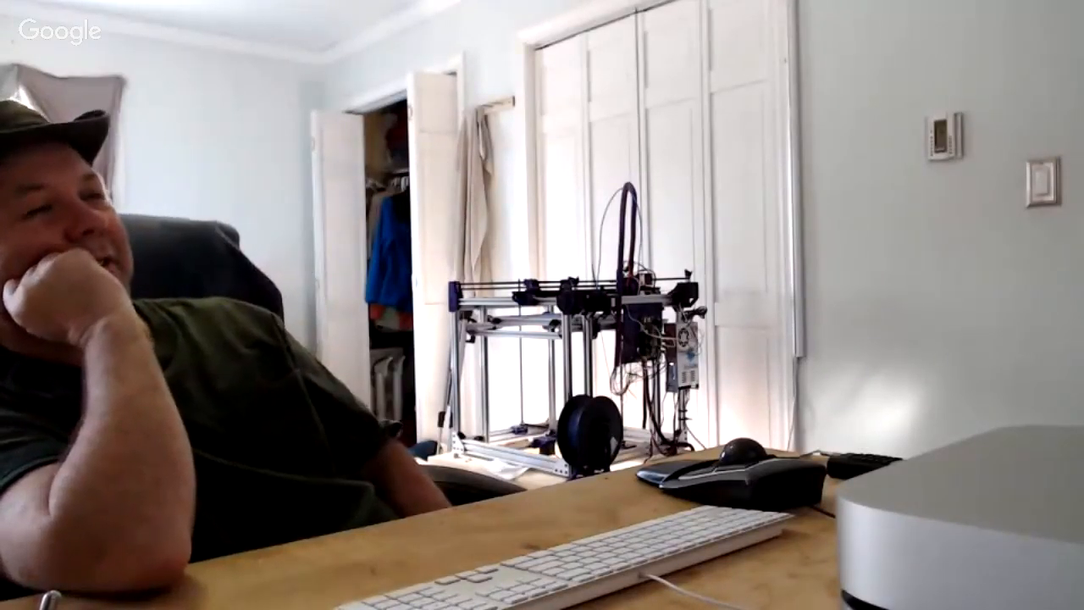
Extrude the end faces of both side blocks 8 mm along the shank, joined to the hook body.
{"action": "left_click", "coordinate": [665, 223]}
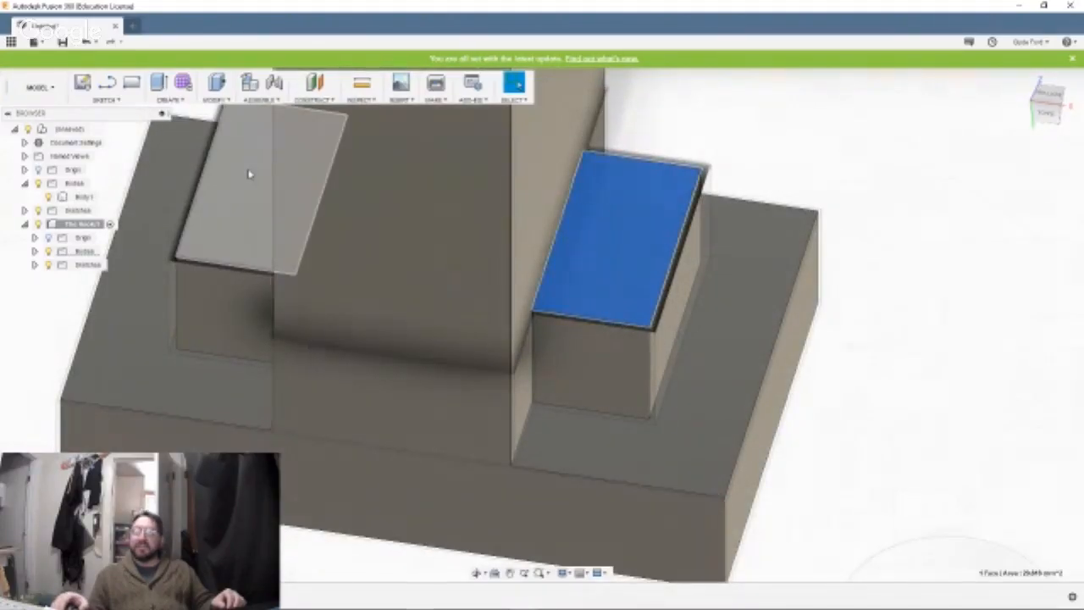
{"action": "left_click", "coordinate": [249, 175]}
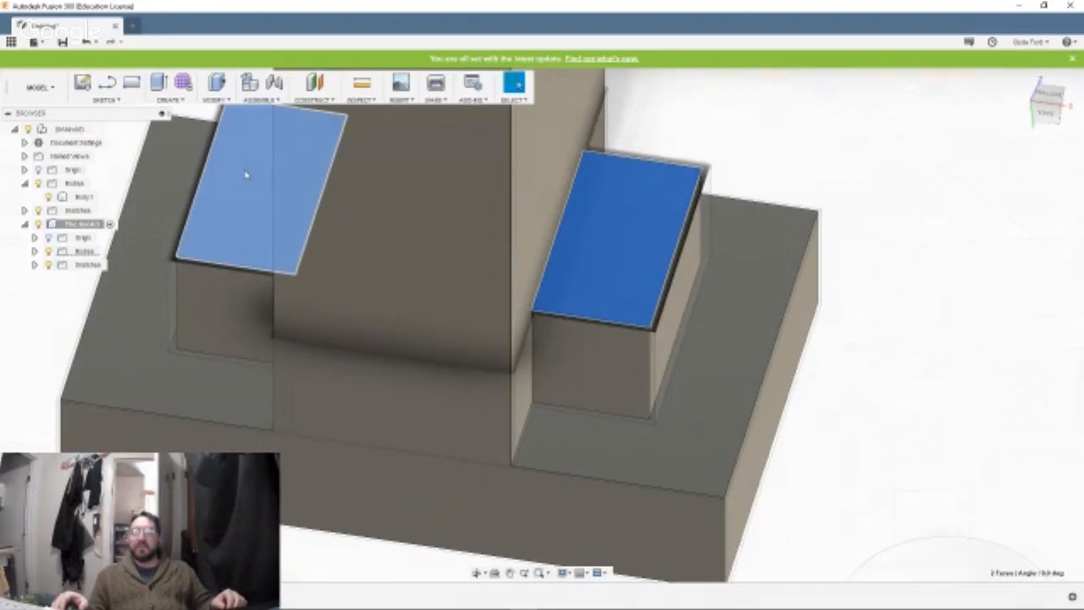
{"action": "middle_click_drag", "start_coordinate": [374, 211], "coordinate": [384, 172], "text": "shift"}
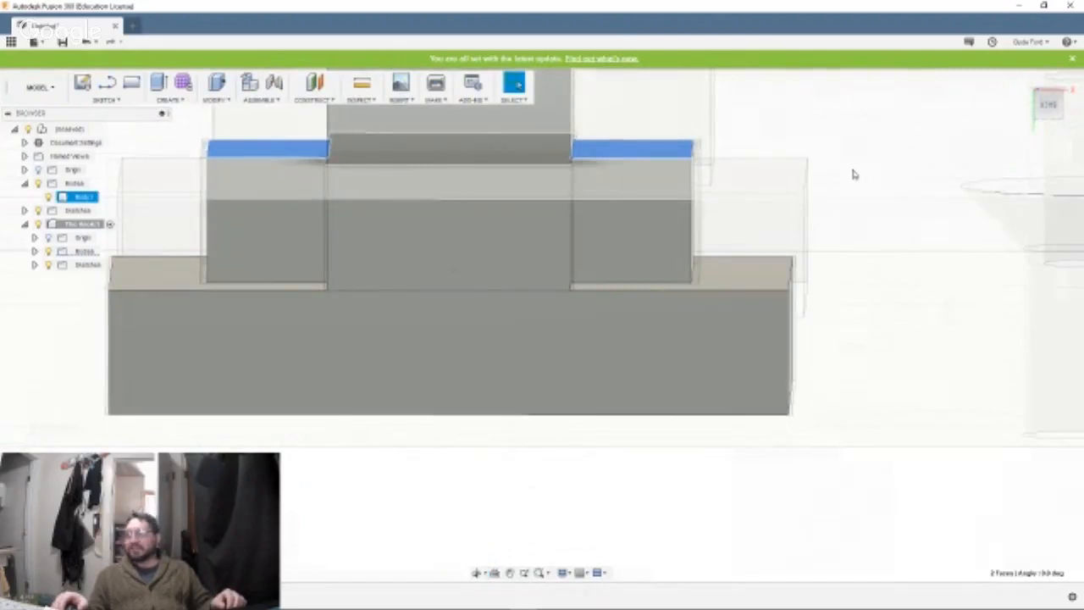
{"action": "middle_click_drag", "start_coordinate": [852, 170], "coordinate": [848, 399]}
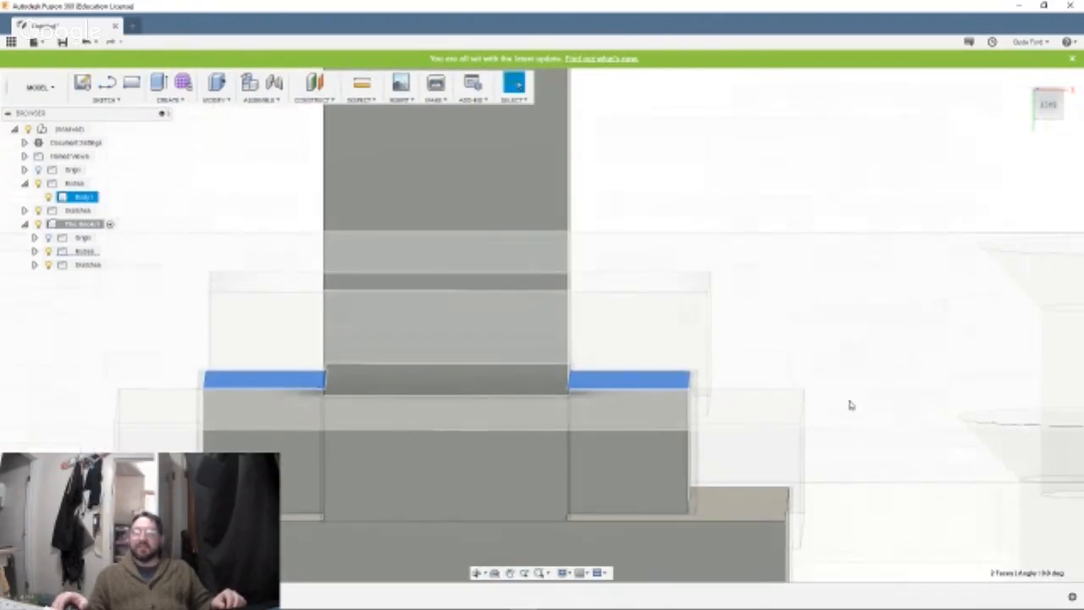
{"action": "left_click", "coordinate": [158, 82]}
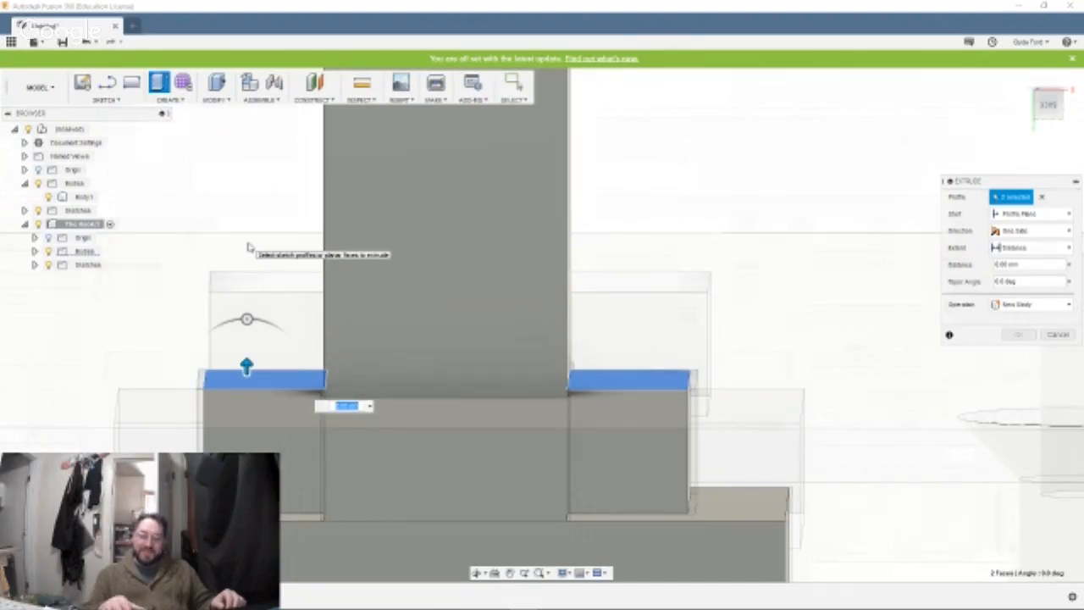
{"action": "type", "text": "4"}
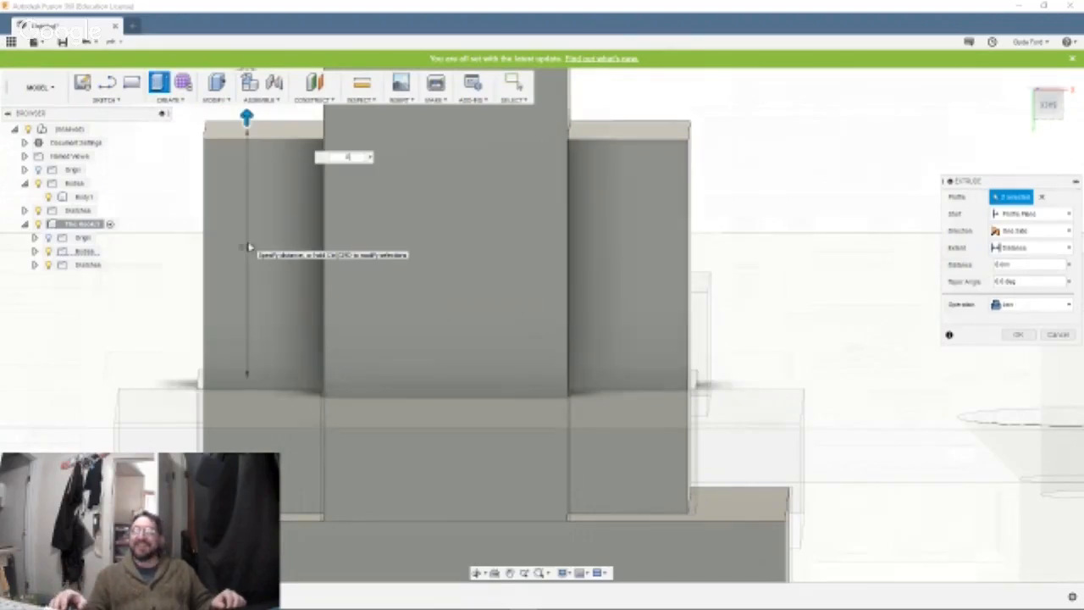
{"action": "key", "text": "Return"}
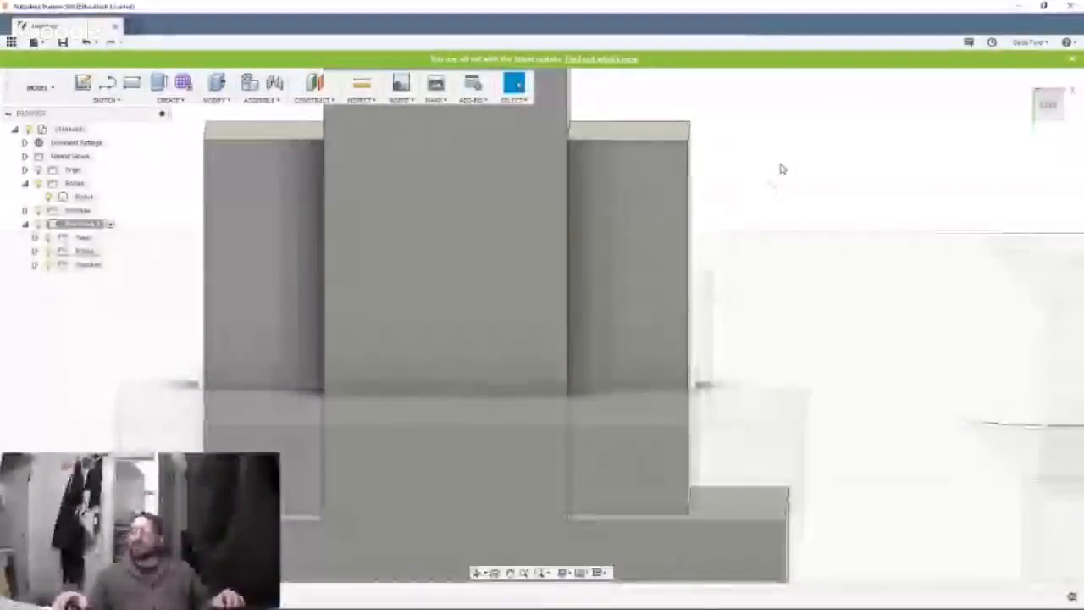
Chamfer the outer end edge of one side block beside the shank with an equal distance of 3 mm.
{"action": "middle_click_drag", "start_coordinate": [780, 168], "coordinate": [532, 218], "text": "shift"}
{"action": "left_click", "coordinate": [511, 233]}
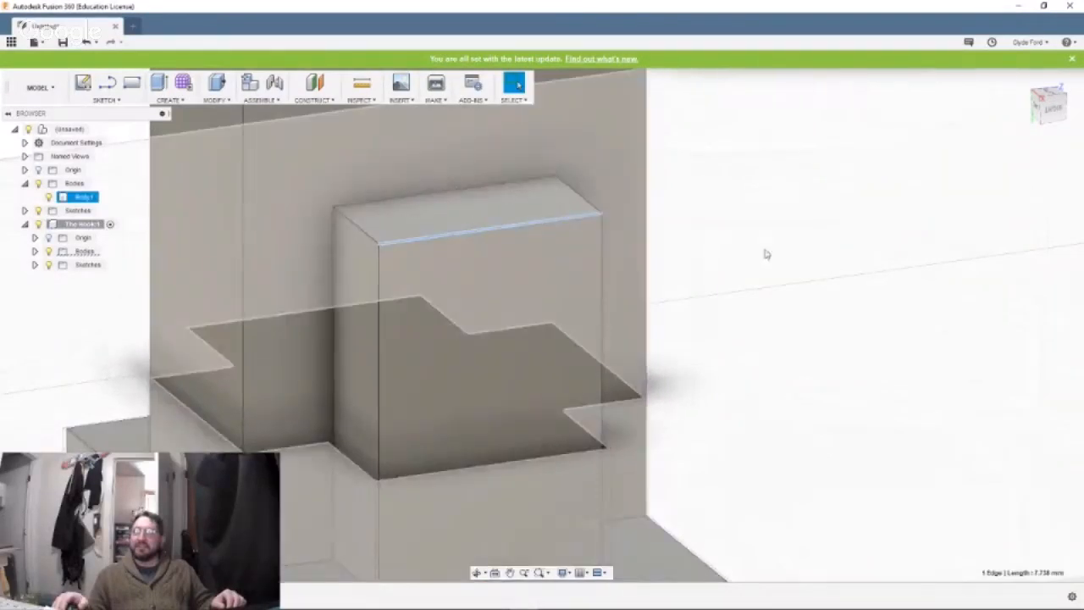
{"action": "middle_click_drag", "start_coordinate": [713, 263], "coordinate": [483, 249], "text": "shift"}
{"action": "left_click", "coordinate": [443, 317]}
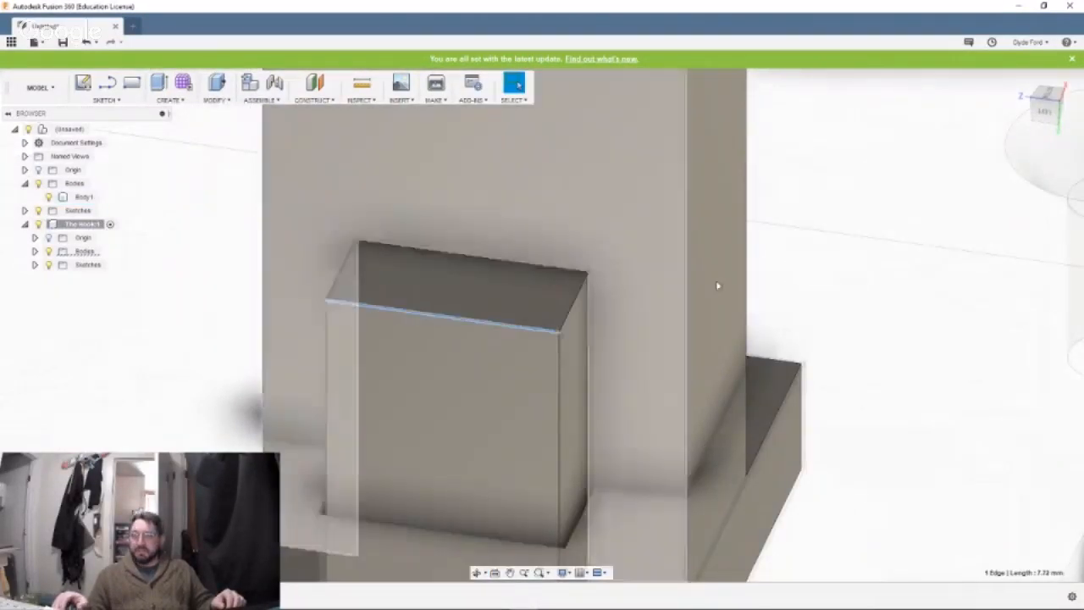
{"action": "mouse_move", "coordinate": [841, 273]}
{"action": "middle_mouse_down", "text": "shift"}
{"action": "mouse_move", "coordinate": [701, 266]}
{"action": "mouse_move", "coordinate": [851, 262]}
{"action": "middle_mouse_up", "text": "shift"}
{"action": "middle_click_drag", "start_coordinate": [761, 273], "coordinate": [582, 293], "text": "shift"}
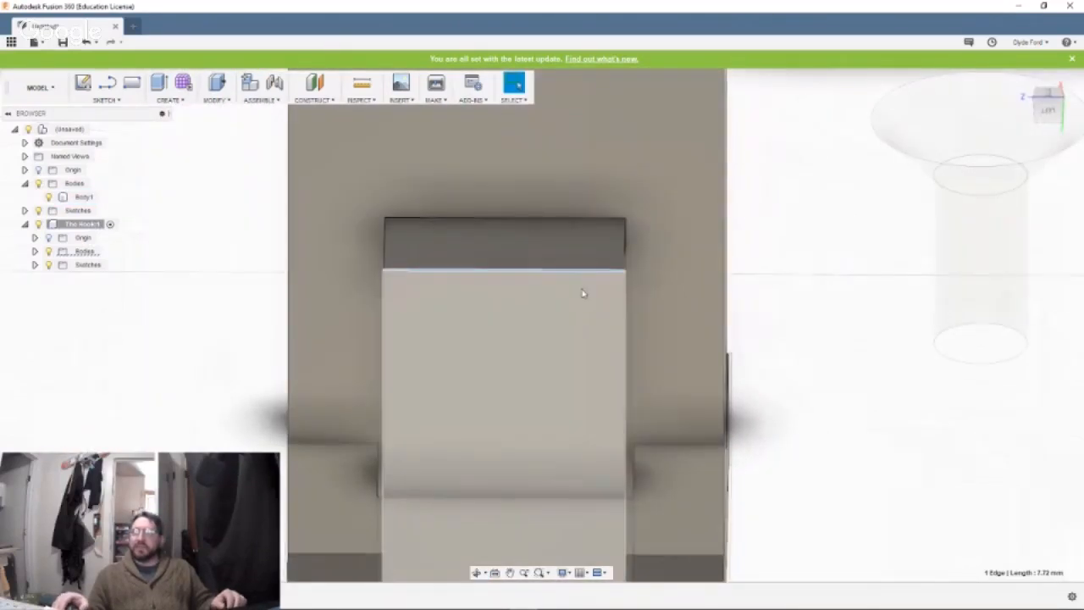
{"action": "right_click", "coordinate": [561, 272]}
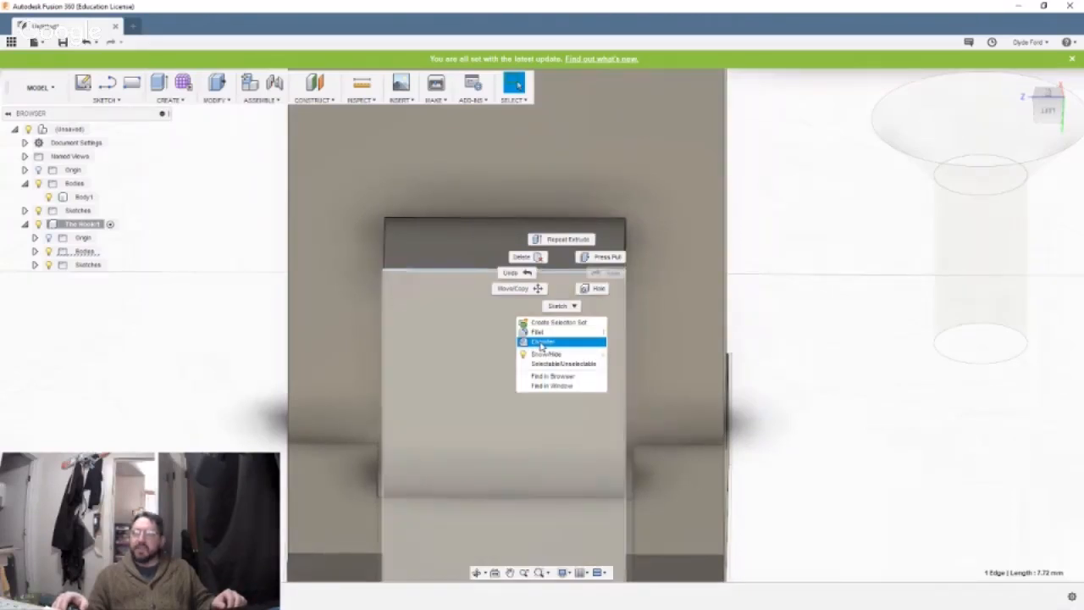
{"action": "left_click", "coordinate": [541, 342]}
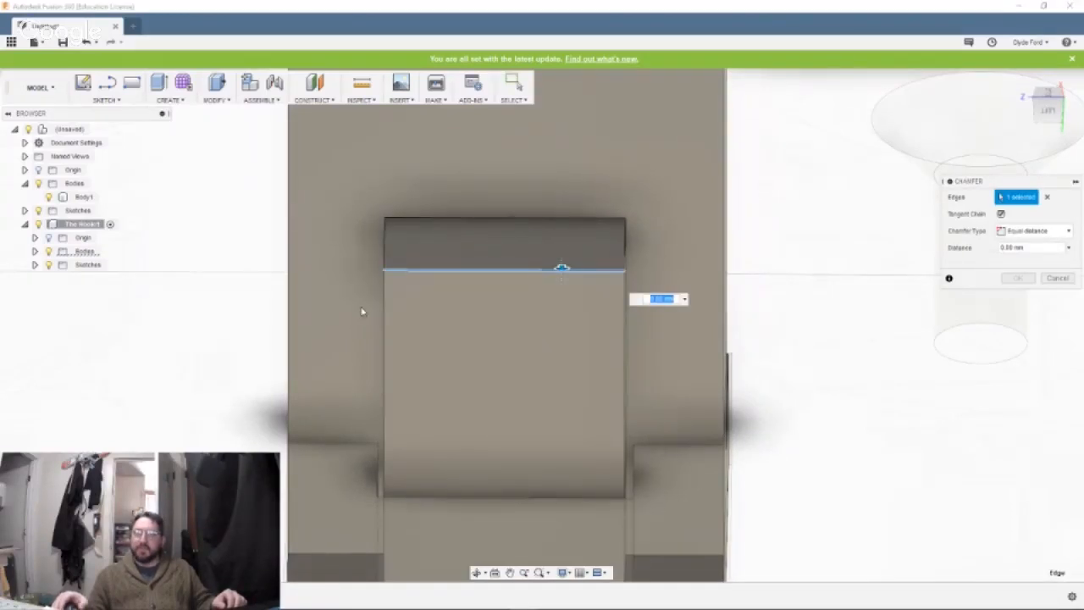
{"action": "middle_click_drag", "start_coordinate": [183, 289], "coordinate": [244, 296], "text": "shift"}
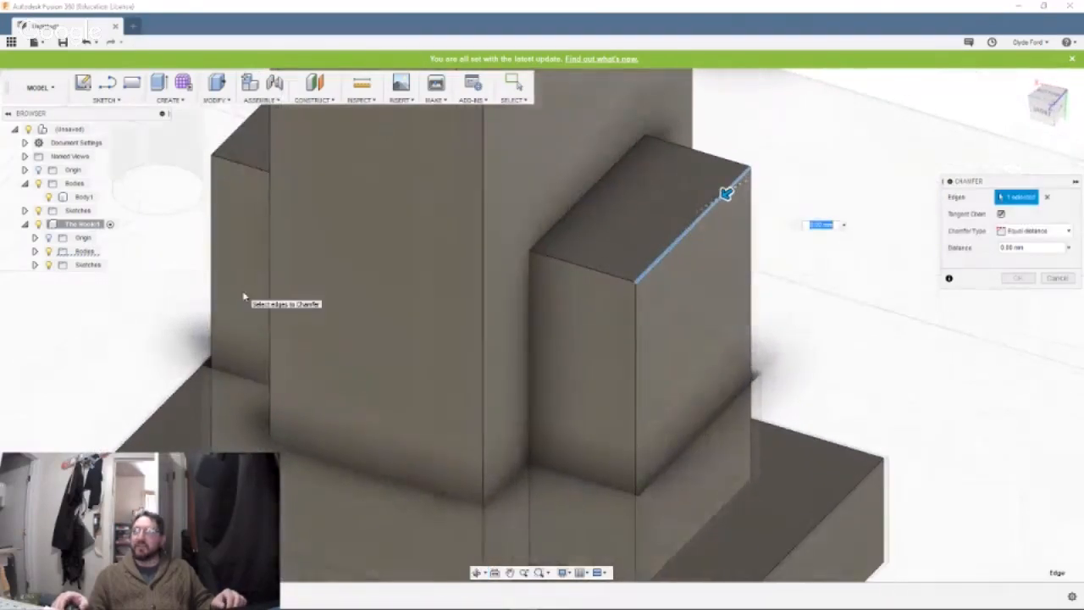
{"action": "type", "text": "1"}
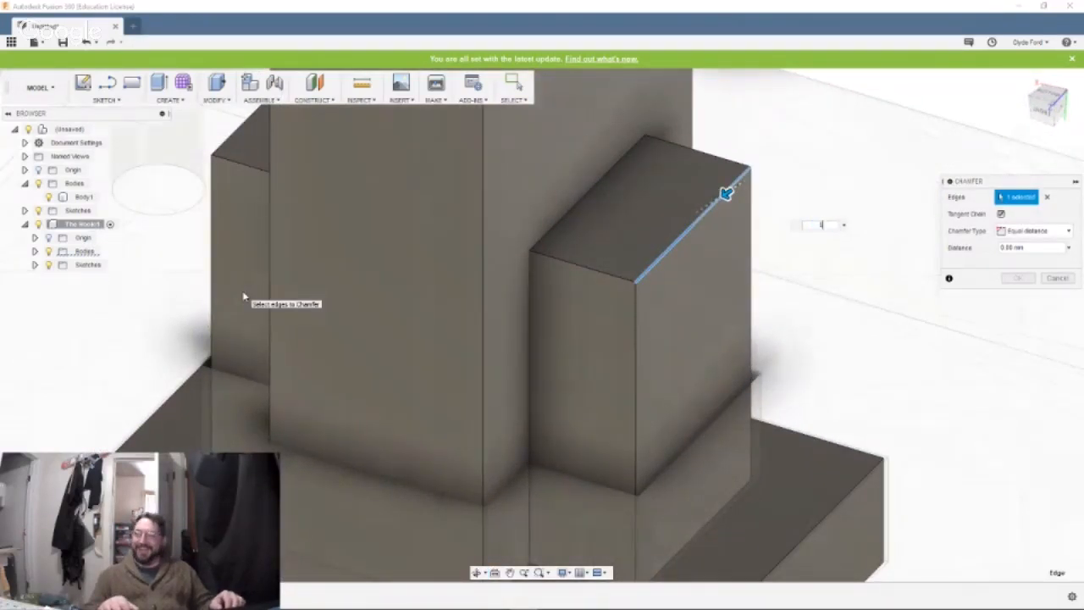
{"action": "key", "text": "Return"}
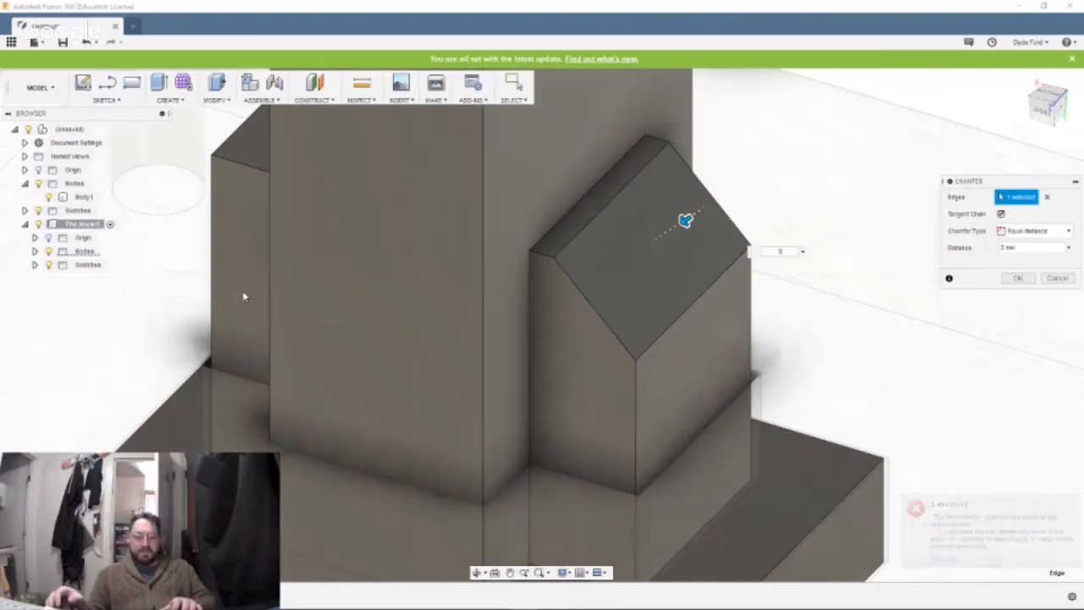
{"action": "key", "text": "Escape"}
Chamfer the matching outer end edge of the side block on the opposite side of the shank.
{"action": "left_click", "coordinate": [84, 197]}
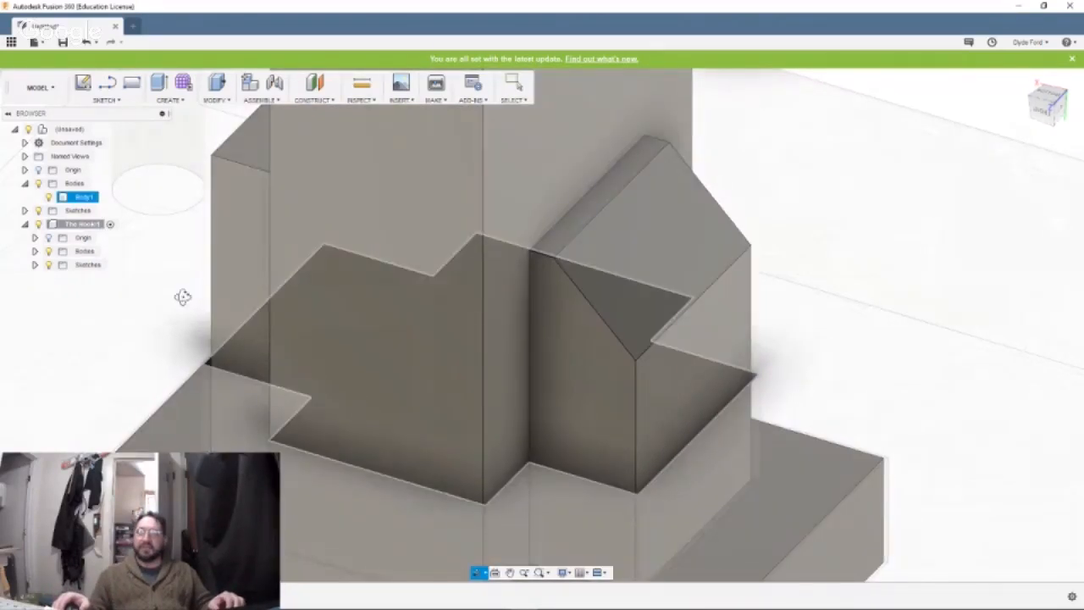
{"action": "middle_click_drag", "start_coordinate": [179, 298], "coordinate": [244, 286], "text": "shift"}
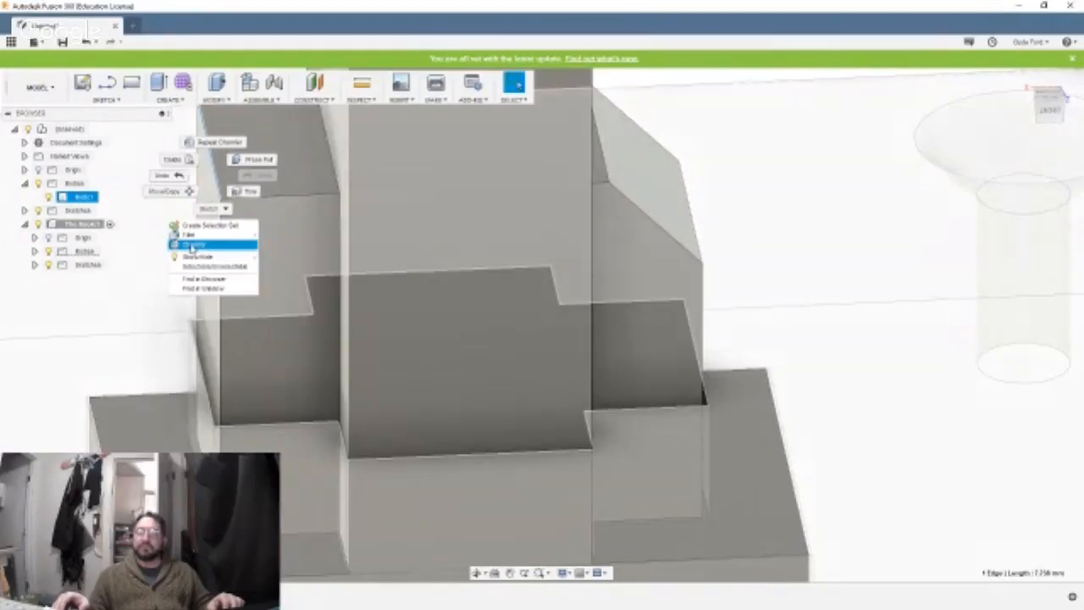
{"action": "left_click", "coordinate": [193, 246]}
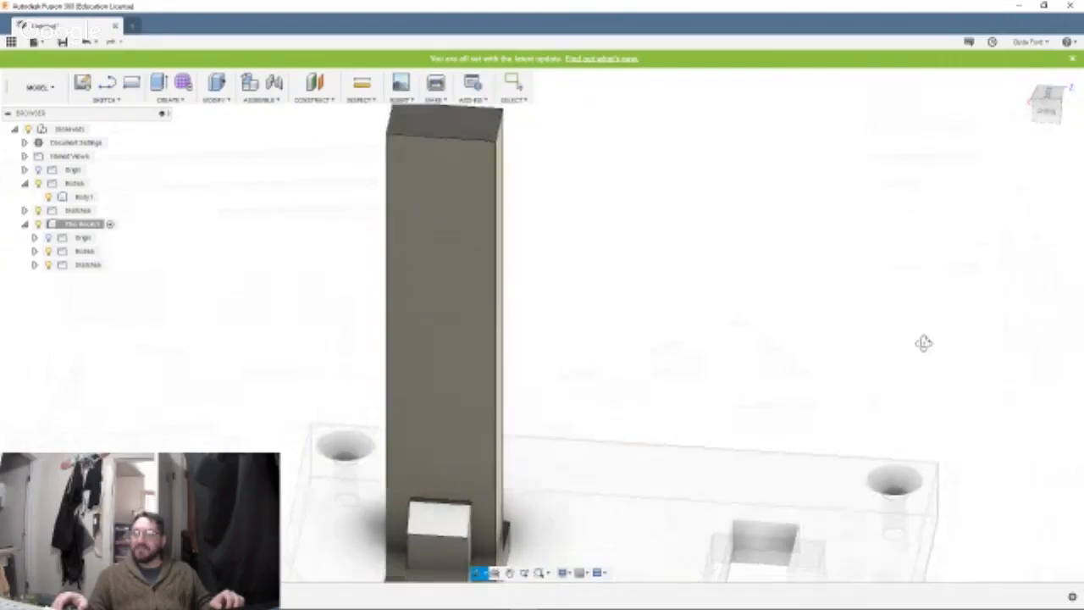
{"action": "mouse_move", "coordinate": [922, 342]}
{"action": "middle_mouse_down", "text": "shift"}
{"action": "mouse_move", "coordinate": [946, 333]}
{"action": "mouse_move", "coordinate": [911, 341]}
{"action": "middle_mouse_up", "text": "shift"}
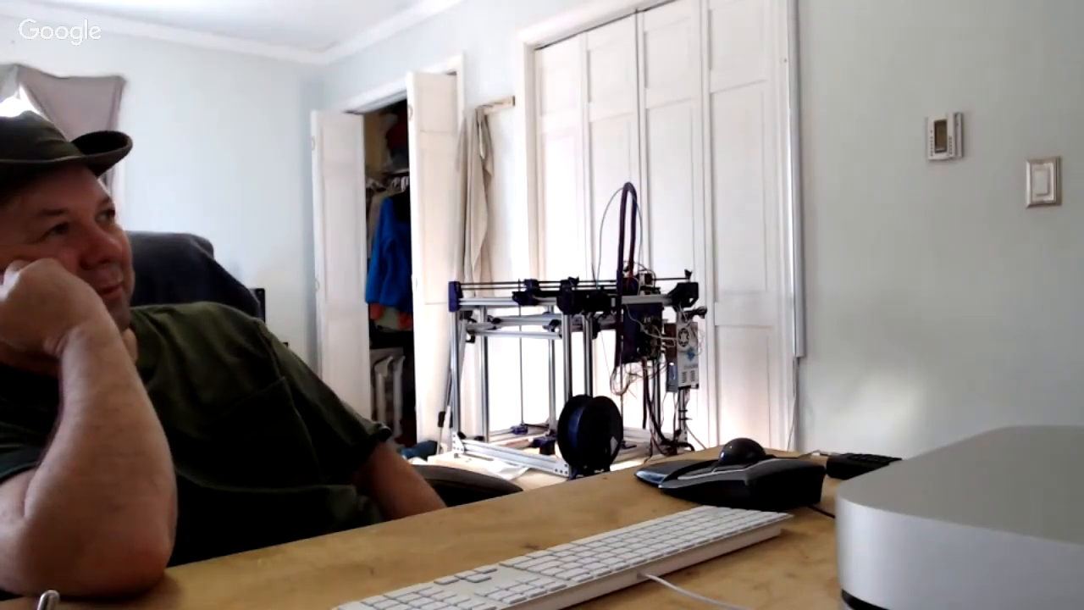
{"action": "middle_click_drag", "start_coordinate": [791, 217], "coordinate": [799, 302], "text": "shift"}
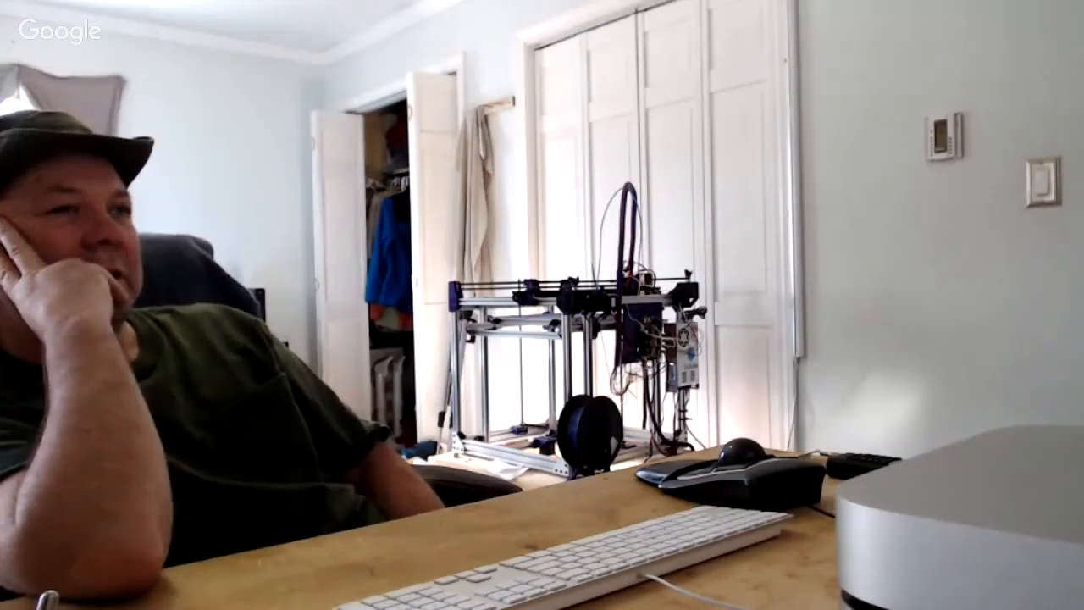
{"action": "mouse_move", "coordinate": [770, 327]}
{"action": "middle_mouse_down", "text": "shift"}
{"action": "mouse_move", "coordinate": [779, 290]}
{"action": "mouse_move", "coordinate": [751, 263]}
{"action": "mouse_move", "coordinate": [774, 355]}
{"action": "mouse_move", "coordinate": [788, 313]}
{"action": "mouse_move", "coordinate": [754, 322]}
{"action": "middle_mouse_up", "text": "shift"}
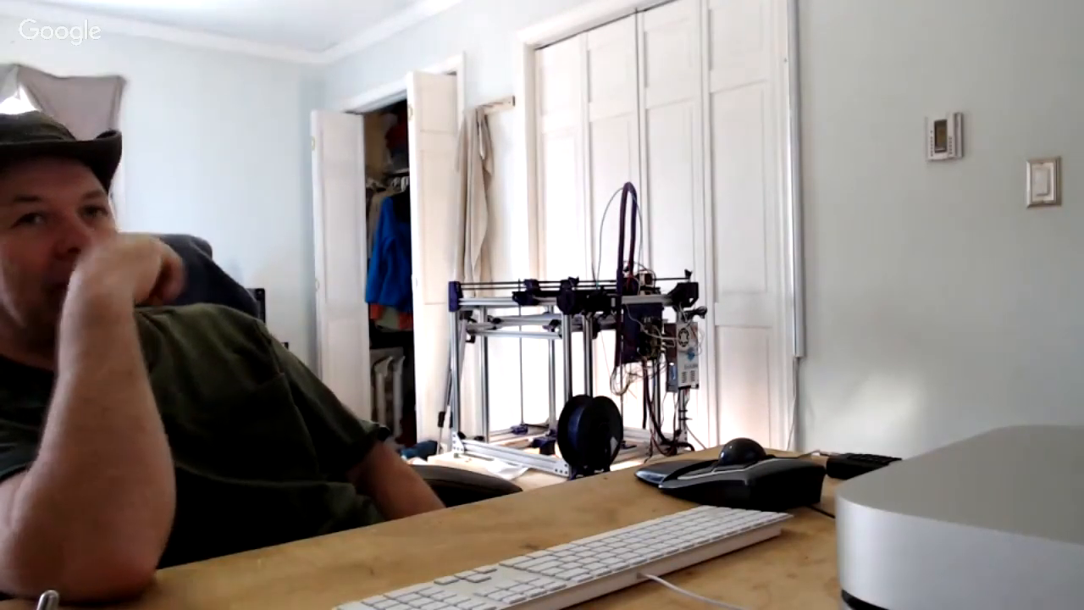
{"action": "scroll", "coordinate": [471, 155], "scroll_direction": "up", "scroll_amount": 5}
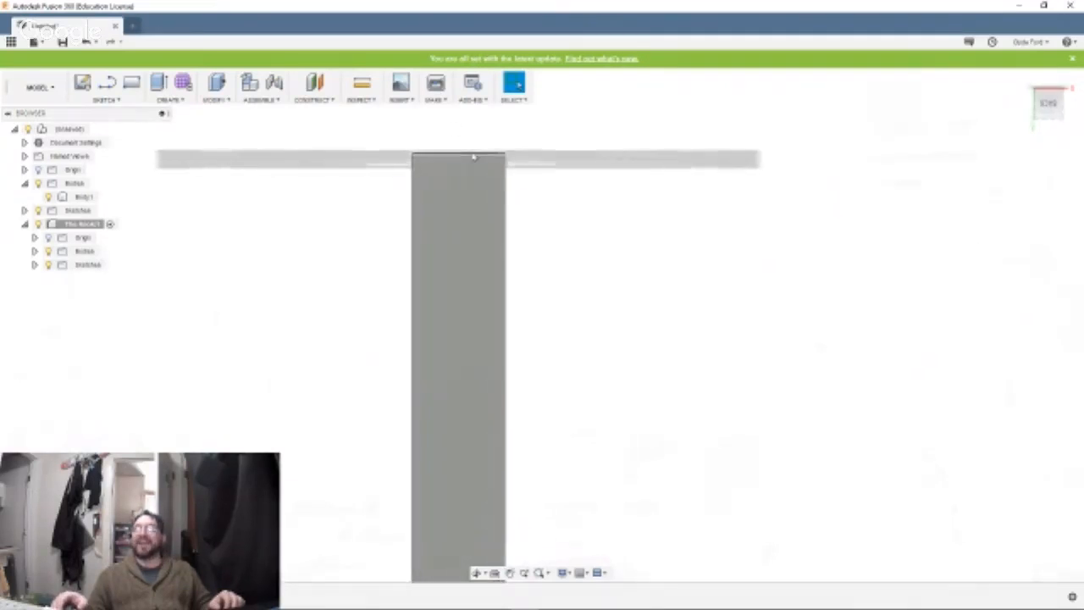
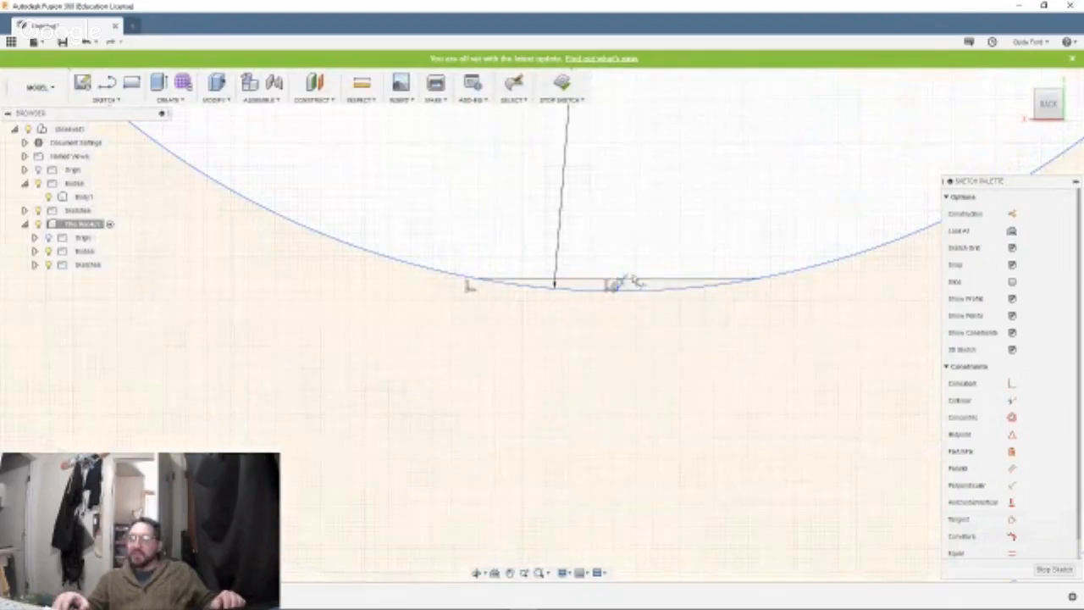
Trim away the stray horizontal line segments at the lowest point of the hook's inner arc.
{"action": "left_click", "coordinate": [611, 283]}
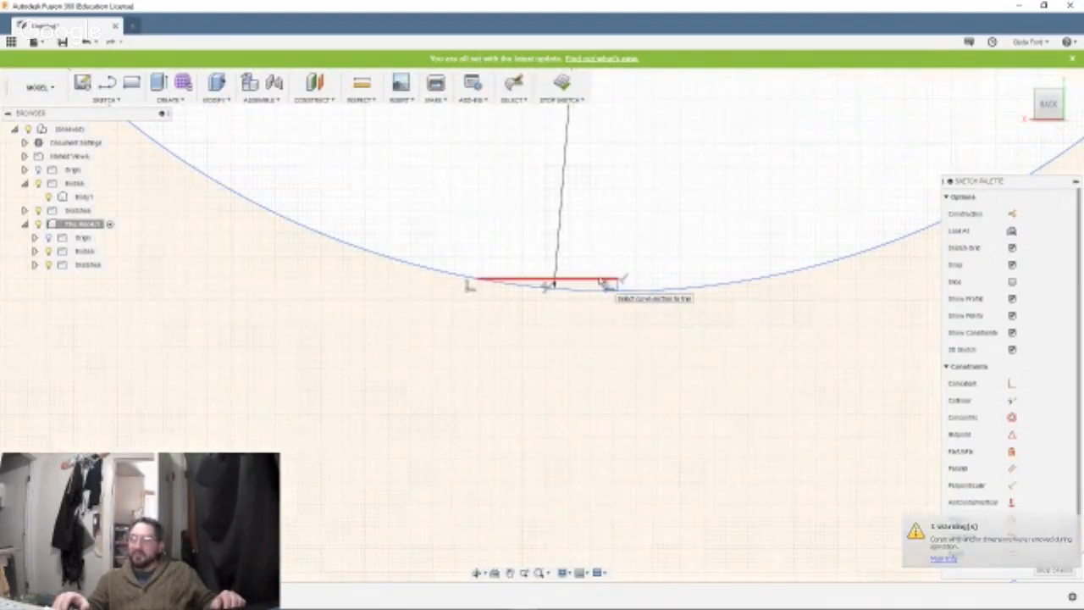
{"action": "left_click", "coordinate": [603, 283]}
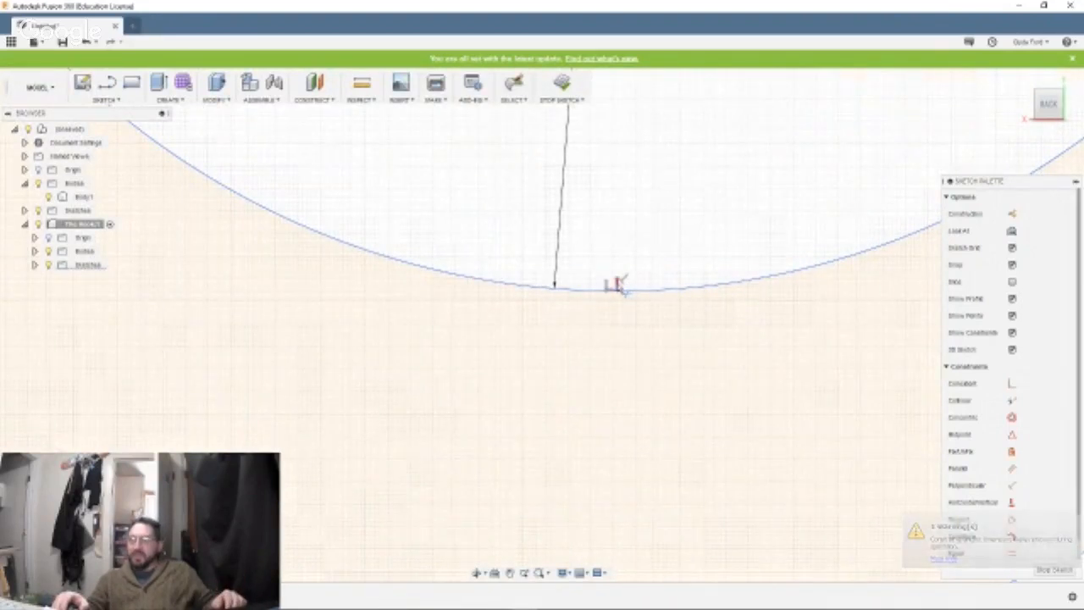
{"action": "scroll", "coordinate": [670, 368], "scroll_direction": "up", "scroll_amount": 3}
{"action": "scroll", "coordinate": [670, 368], "scroll_direction": "down", "scroll_amount": 4}
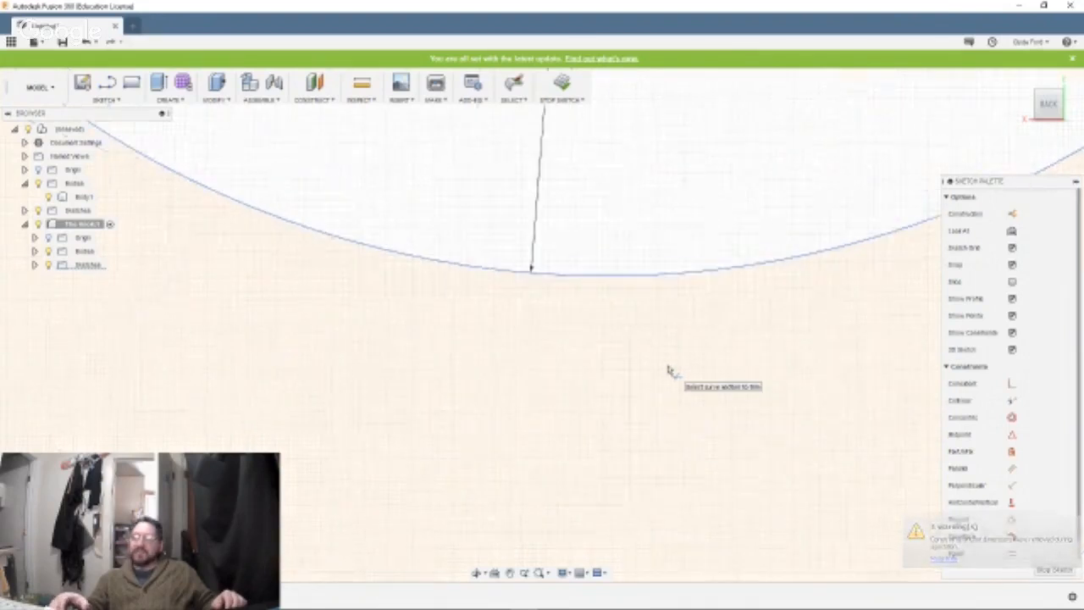
{"action": "scroll", "coordinate": [669, 370], "scroll_direction": "down", "scroll_amount": 5}
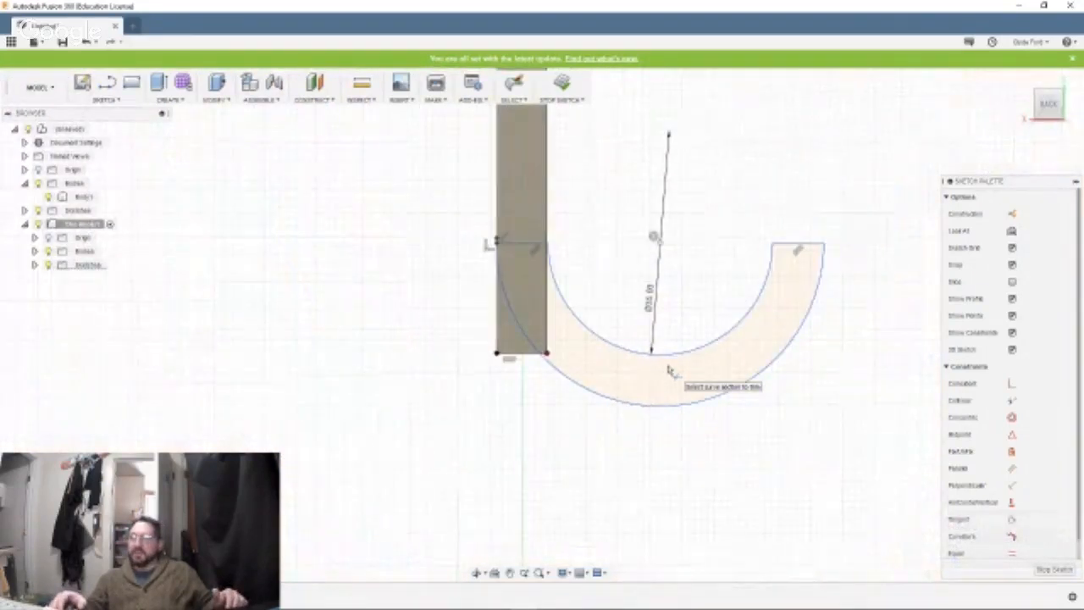
{"action": "left_click", "coordinate": [660, 368]}
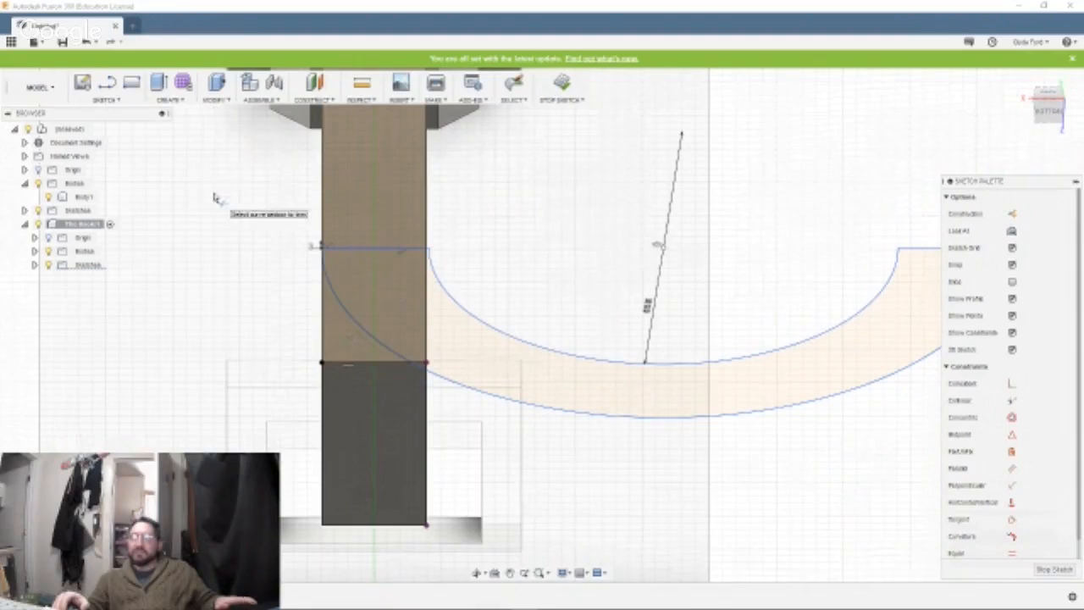
Convert the hook's inner arc to construction geometry and draw a solid arc just outside it between the two end lines.
{"action": "left_click", "coordinate": [119, 101]}
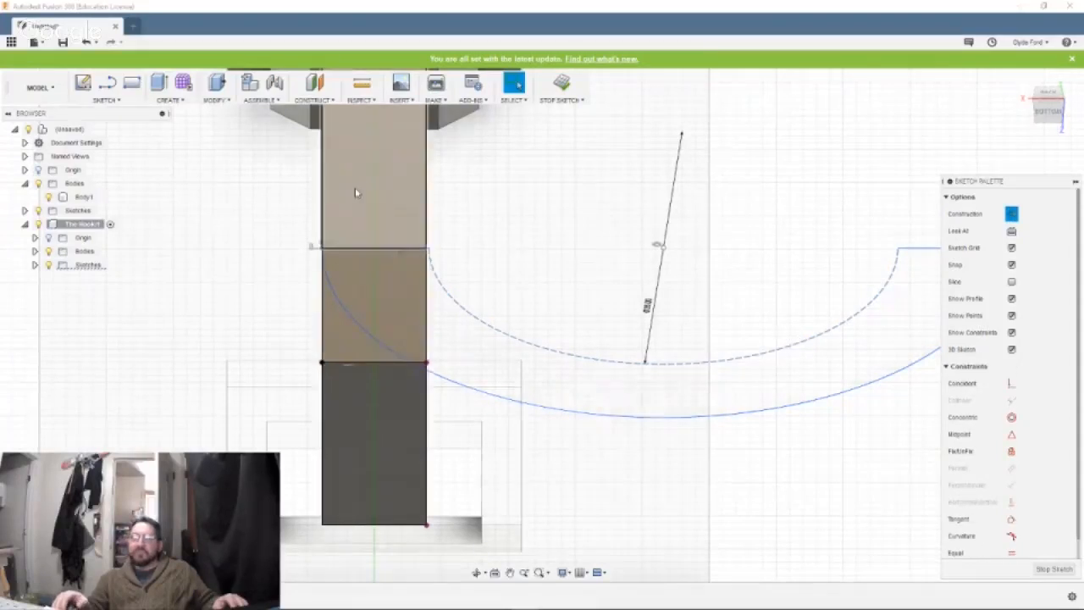
{"action": "left_click", "coordinate": [355, 188]}
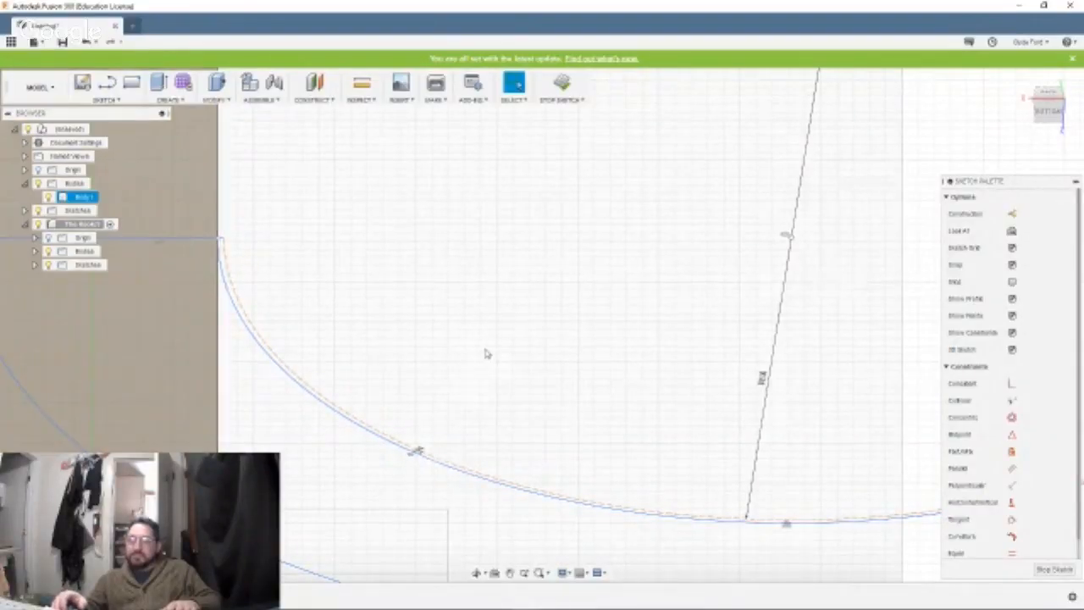
{"action": "scroll", "coordinate": [486, 354], "scroll_direction": "up", "scroll_amount": 2}
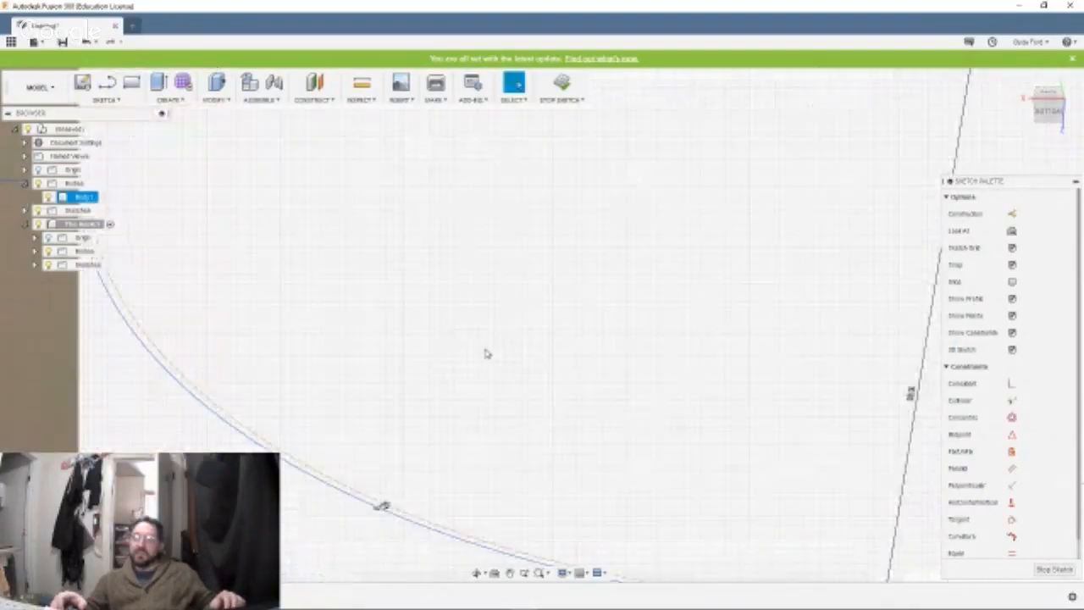
{"action": "scroll", "coordinate": [485, 354], "scroll_direction": "down", "scroll_amount": 2}
{"action": "scroll", "coordinate": [485, 353], "scroll_direction": "down", "scroll_amount": 3}
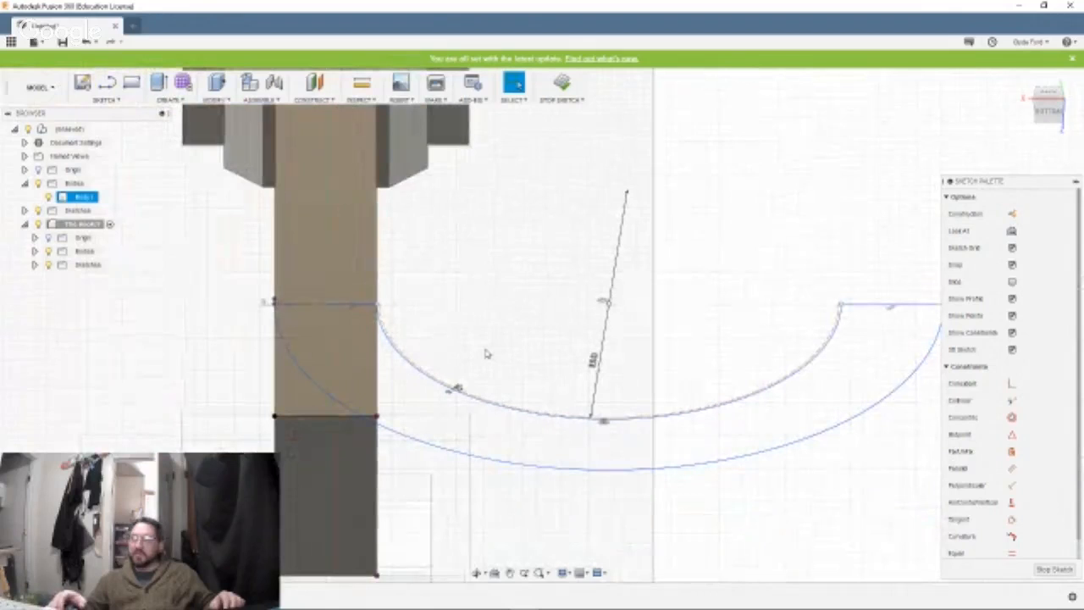
{"action": "scroll", "coordinate": [821, 487], "scroll_direction": "down", "scroll_amount": 2}
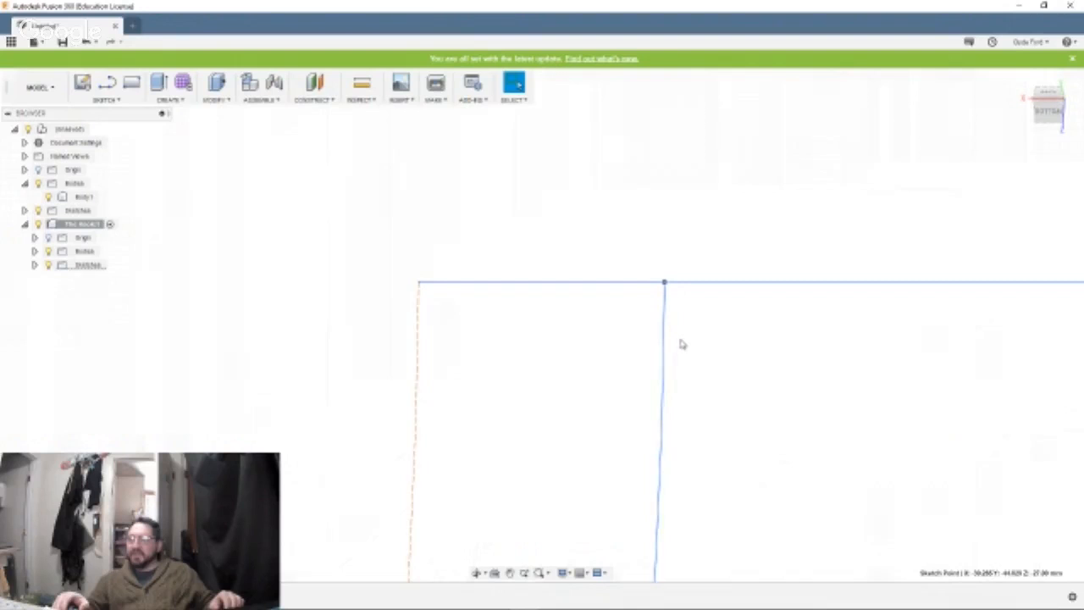
Select the solid inner arc and inspect where it meets the end line at the hook's tip beside the construction arc.
{"action": "left_click", "coordinate": [664, 342]}
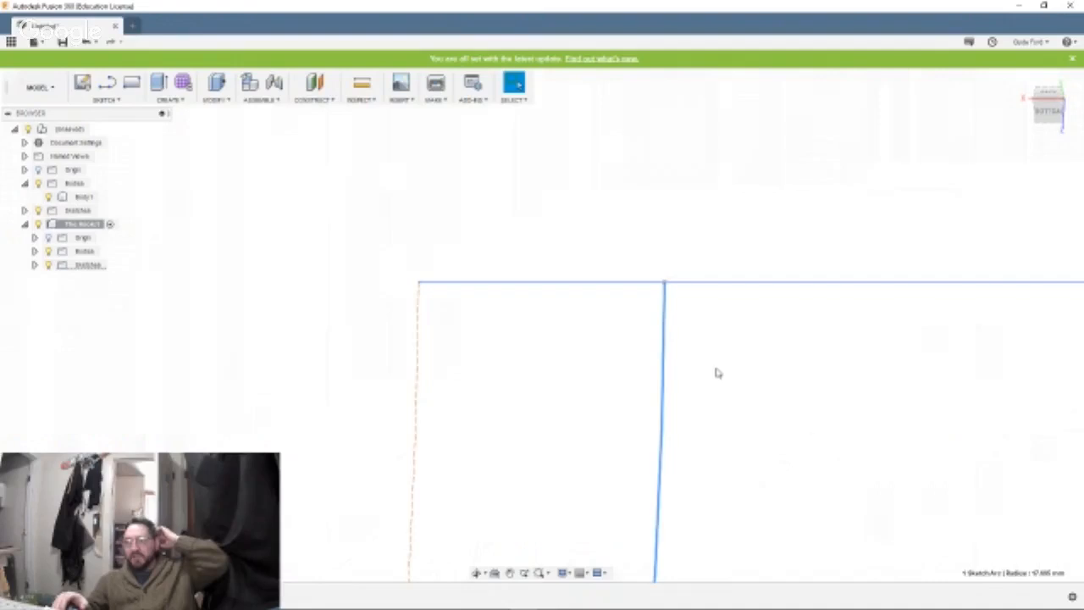
{"action": "scroll", "coordinate": [716, 371], "scroll_direction": "up", "scroll_amount": 2}
{"action": "scroll", "coordinate": [716, 373], "scroll_direction": "down", "scroll_amount": 3}
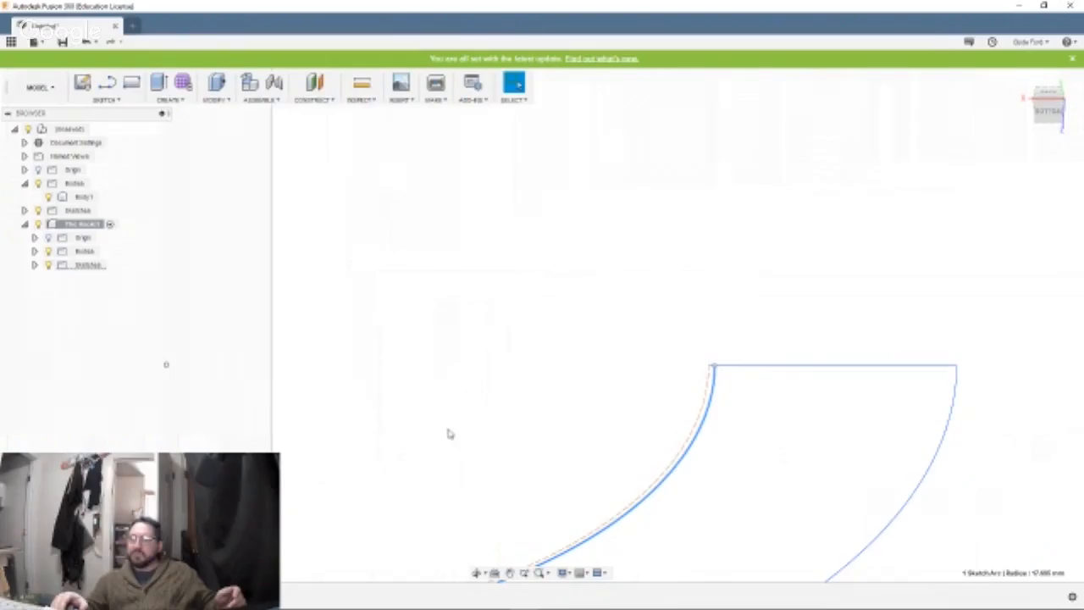
{"action": "mouse_move", "coordinate": [448, 429]}
{"action": "middle_mouse_down"}
{"action": "mouse_move", "coordinate": [604, 333]}
{"action": "mouse_move", "coordinate": [998, 277]}
{"action": "mouse_move", "coordinate": [1007, 322]}
{"action": "mouse_move", "coordinate": [1028, 339]}
{"action": "middle_mouse_up"}
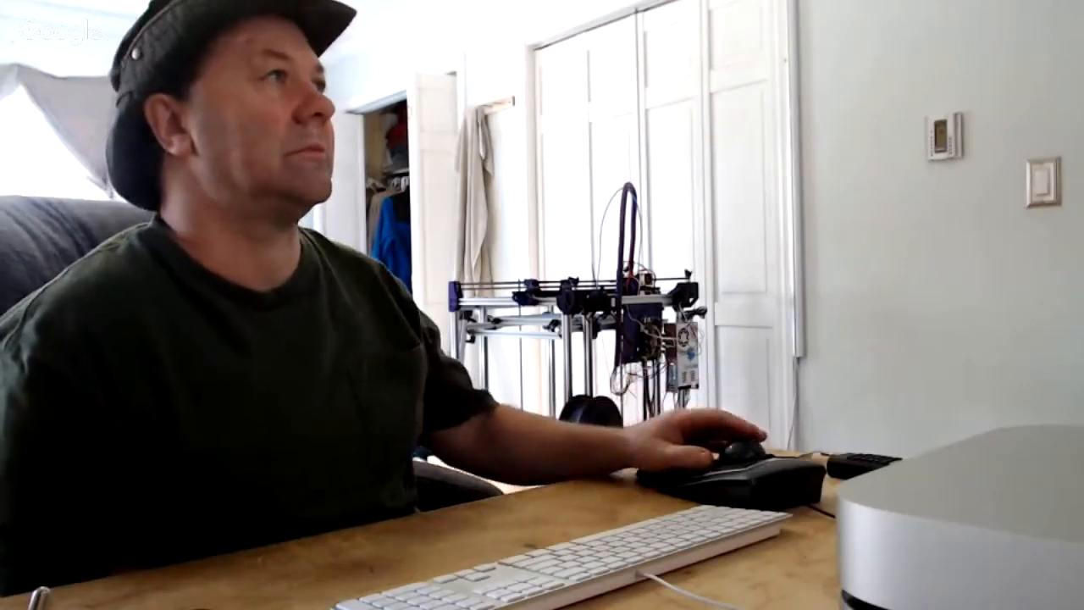
{"action": "left_click", "coordinate": [121, 364]}
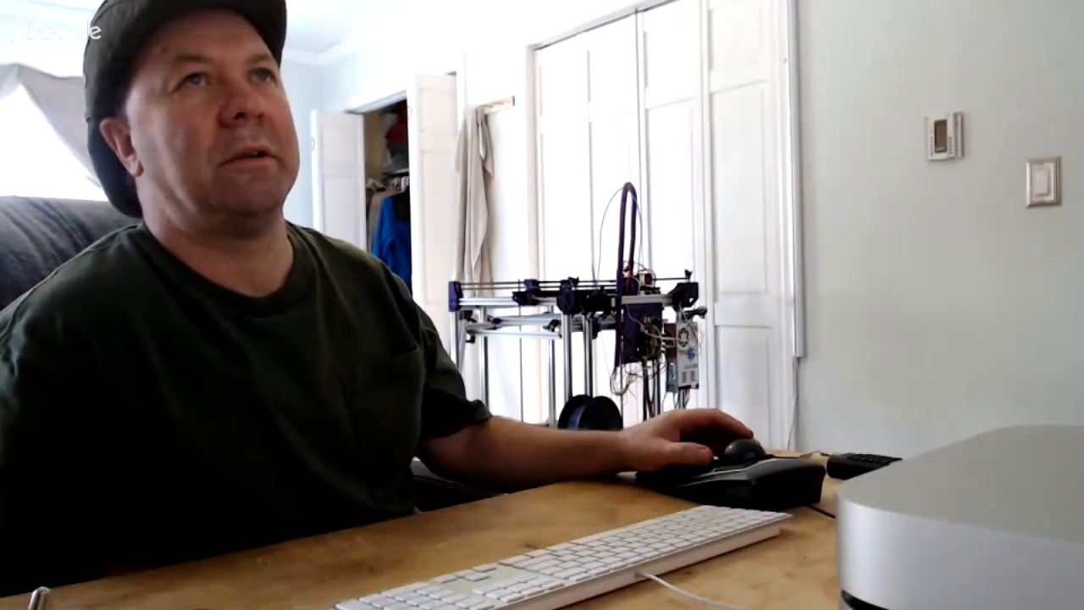
{"action": "scroll", "coordinate": [828, 175], "scroll_direction": "up", "scroll_amount": 3}
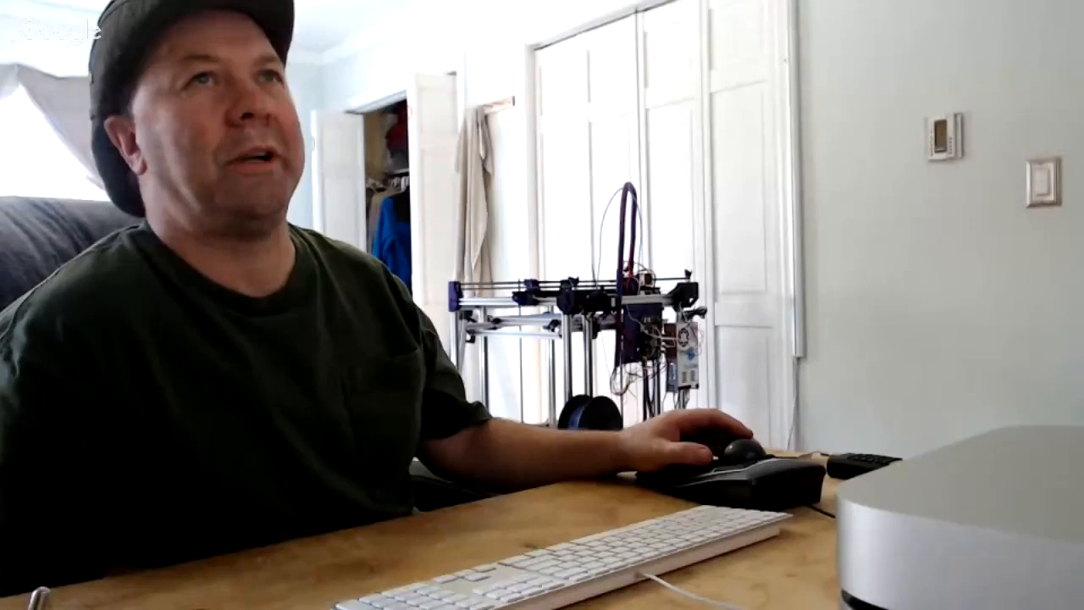
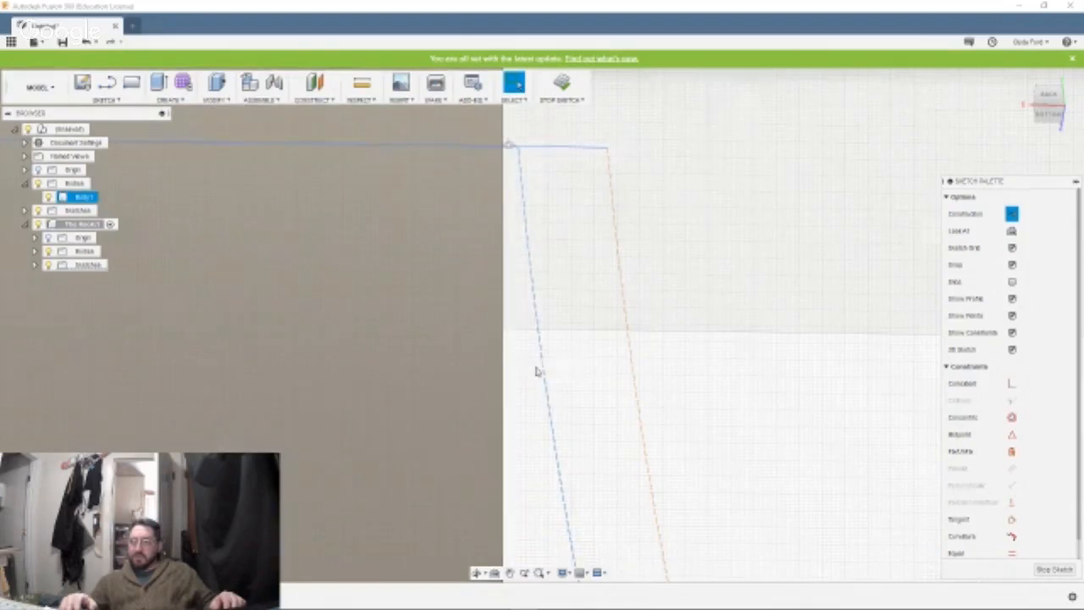
Delete the inner of the two dashed construction arcs, the one starting closest to the shank.
{"action": "left_click", "coordinate": [546, 372]}
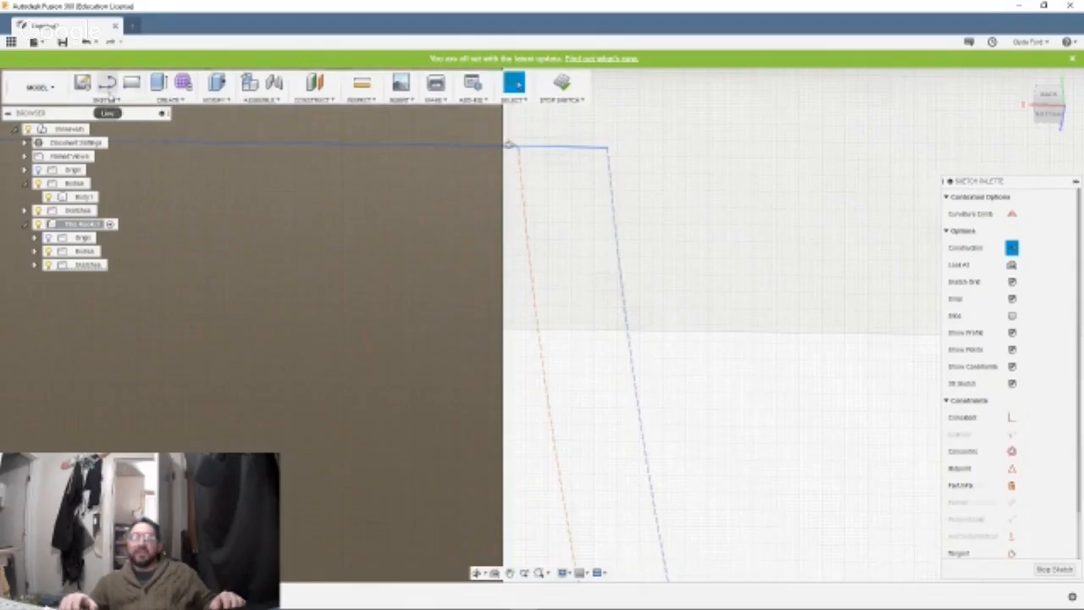
{"action": "left_click", "coordinate": [104, 99]}
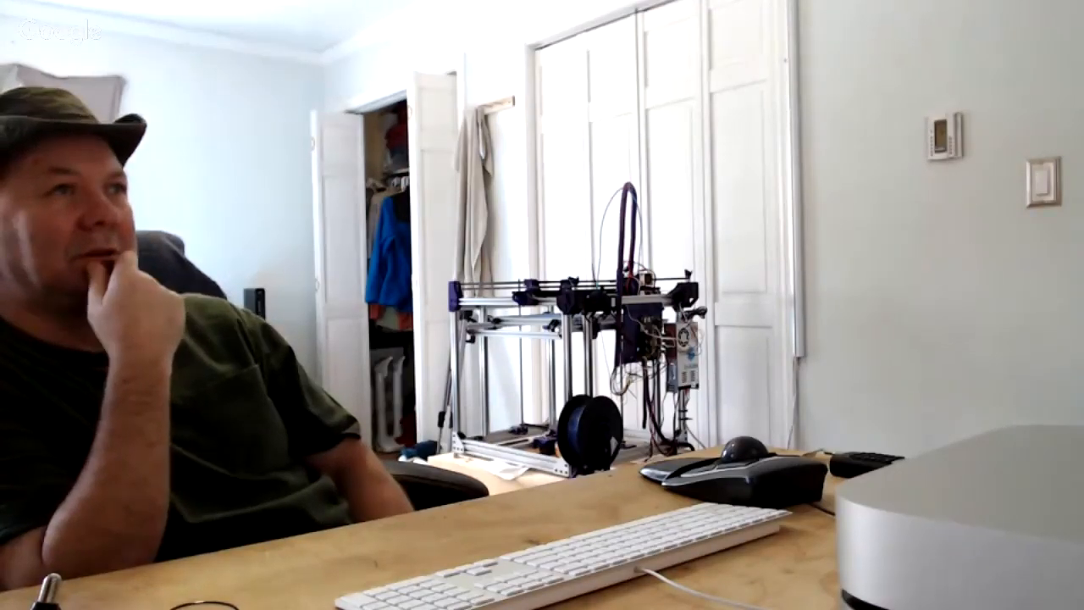
{"action": "key", "text": "Escape"}
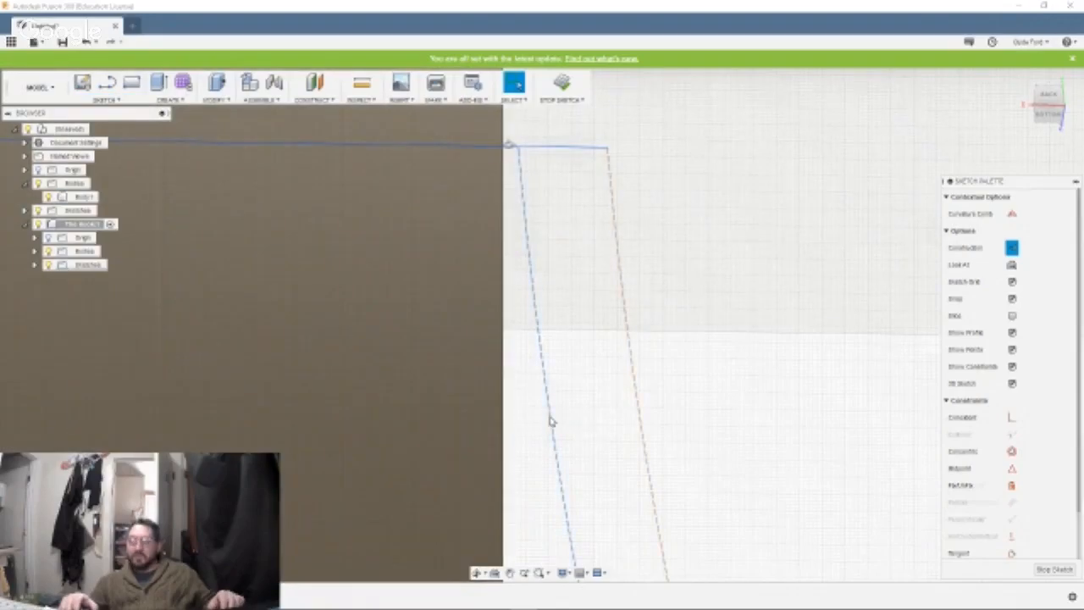
{"action": "key", "text": "Delete"}
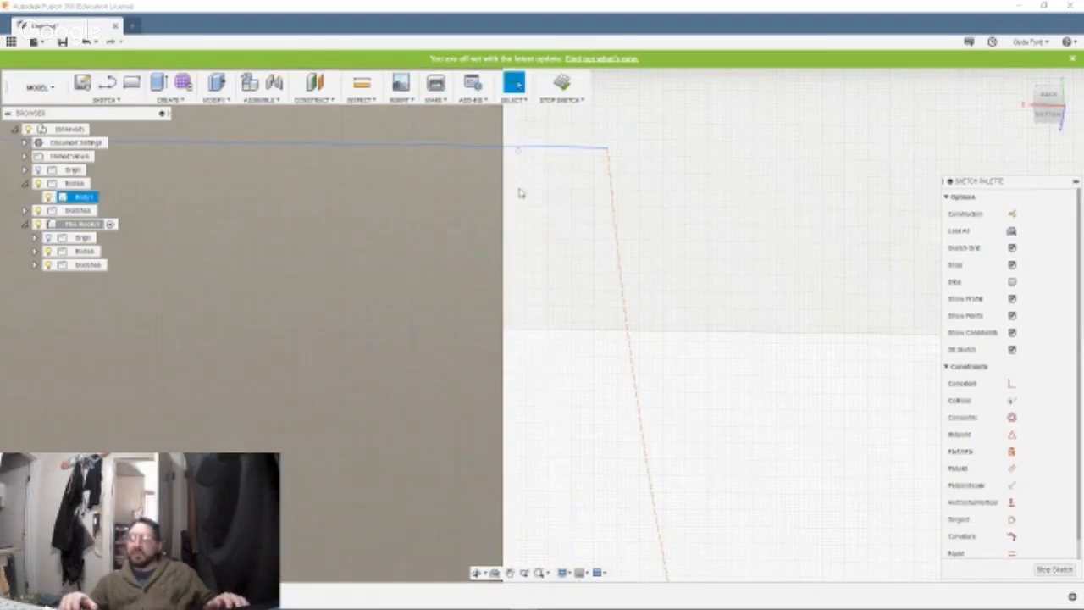
Examine where the remaining construction arc and the end lines meet at the shank and at the hook's tip.
{"action": "scroll", "coordinate": [467, 119], "scroll_direction": "up", "scroll_amount": 8}
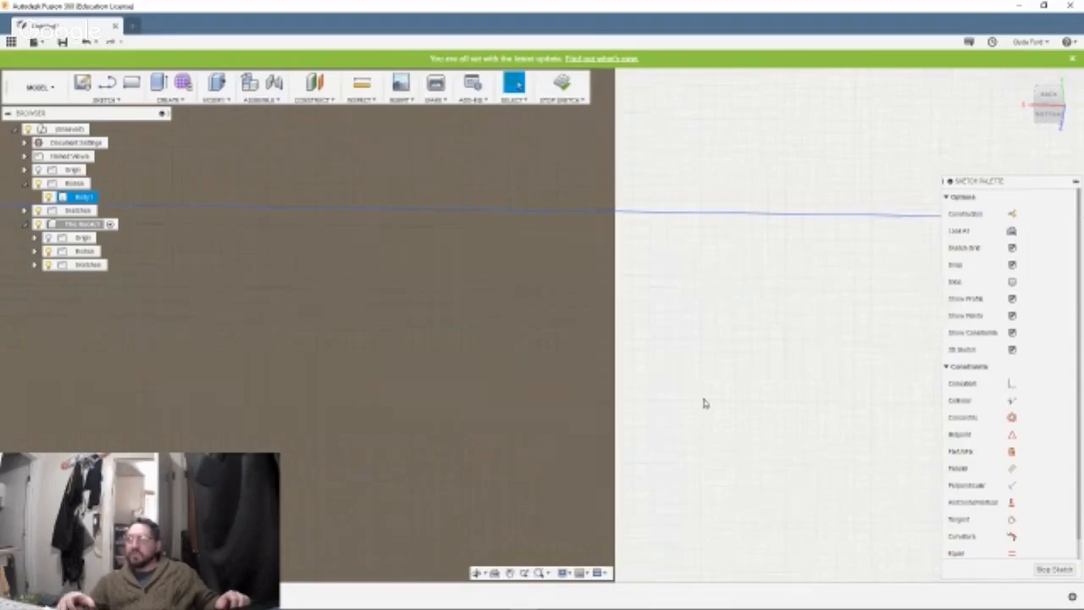
{"action": "scroll", "coordinate": [703, 403], "scroll_direction": "up", "scroll_amount": 2}
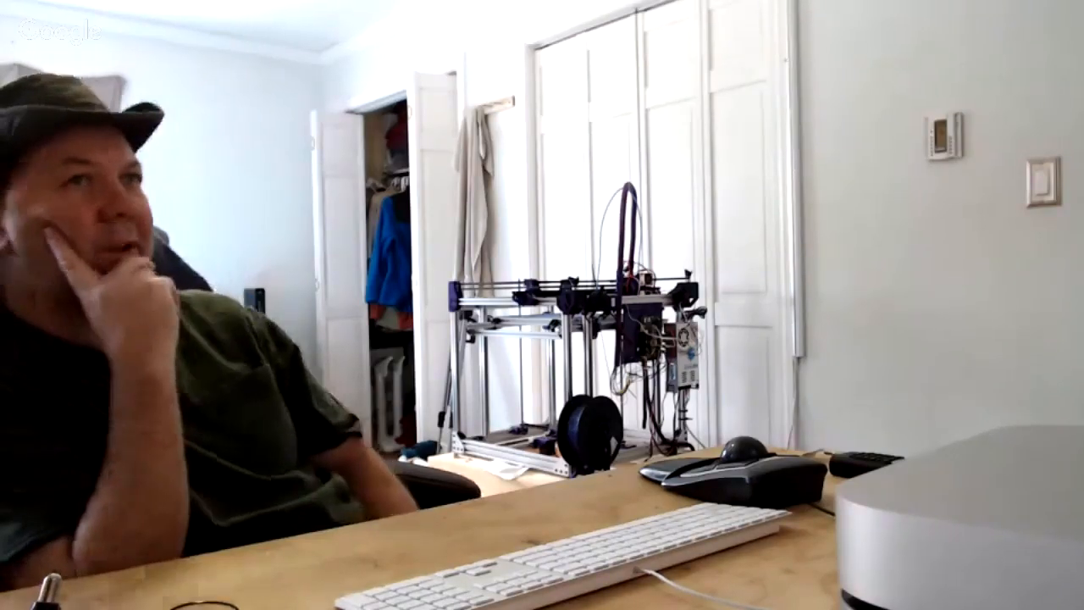
{"action": "mouse_move", "coordinate": [849, 284]}
{"action": "middle_mouse_down"}
{"action": "mouse_move", "coordinate": [486, 317]}
{"action": "mouse_move", "coordinate": [213, 184]}
{"action": "mouse_move", "coordinate": [97, 161]}
{"action": "middle_mouse_up"}
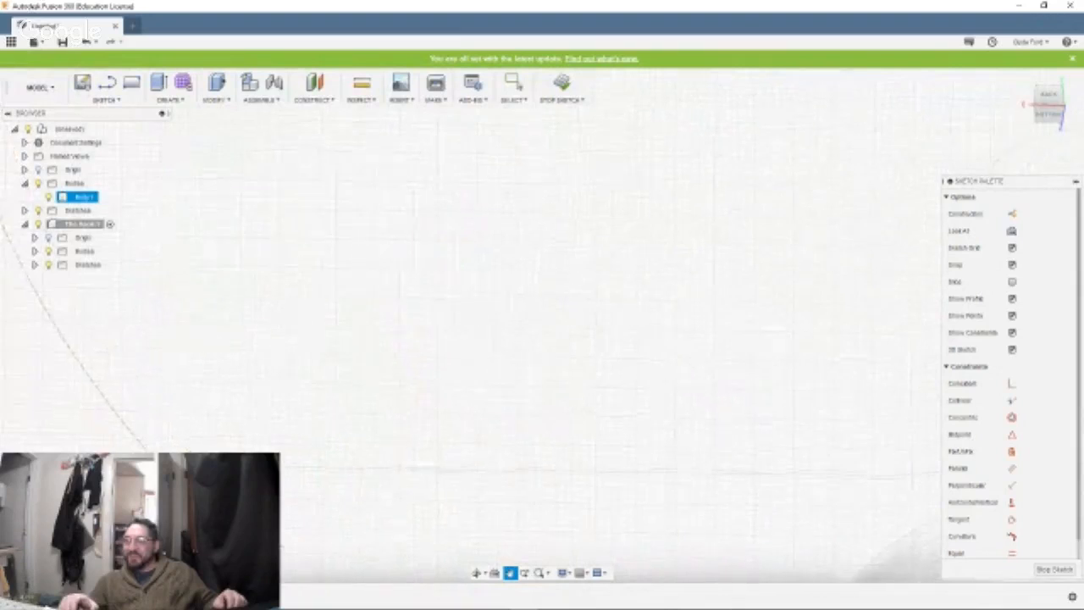
{"action": "mouse_move", "coordinate": [801, 294]}
{"action": "middle_mouse_down"}
{"action": "mouse_move", "coordinate": [527, 256]}
{"action": "mouse_move", "coordinate": [230, 257]}
{"action": "mouse_move", "coordinate": [820, 177]}
{"action": "middle_mouse_up"}
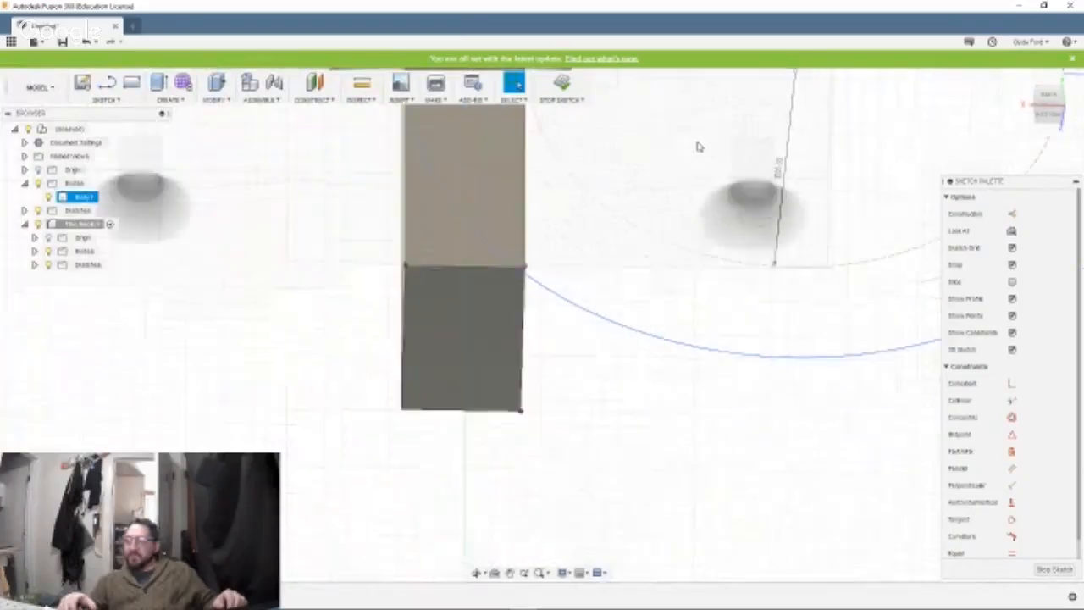
{"action": "mouse_move", "coordinate": [889, 150]}
{"action": "middle_mouse_down"}
{"action": "mouse_move", "coordinate": [788, 175]}
{"action": "mouse_move", "coordinate": [469, 334]}
{"action": "middle_mouse_up"}
{"action": "scroll", "coordinate": [641, 229], "scroll_direction": "up", "scroll_amount": 5}
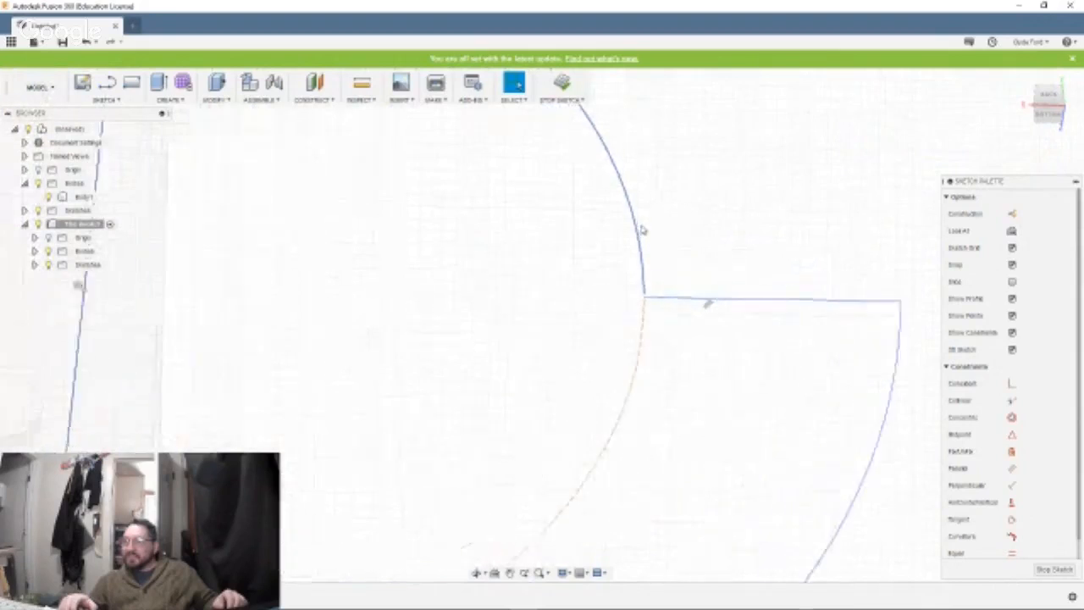
{"action": "scroll", "coordinate": [794, 296], "scroll_direction": "up", "scroll_amount": 5}
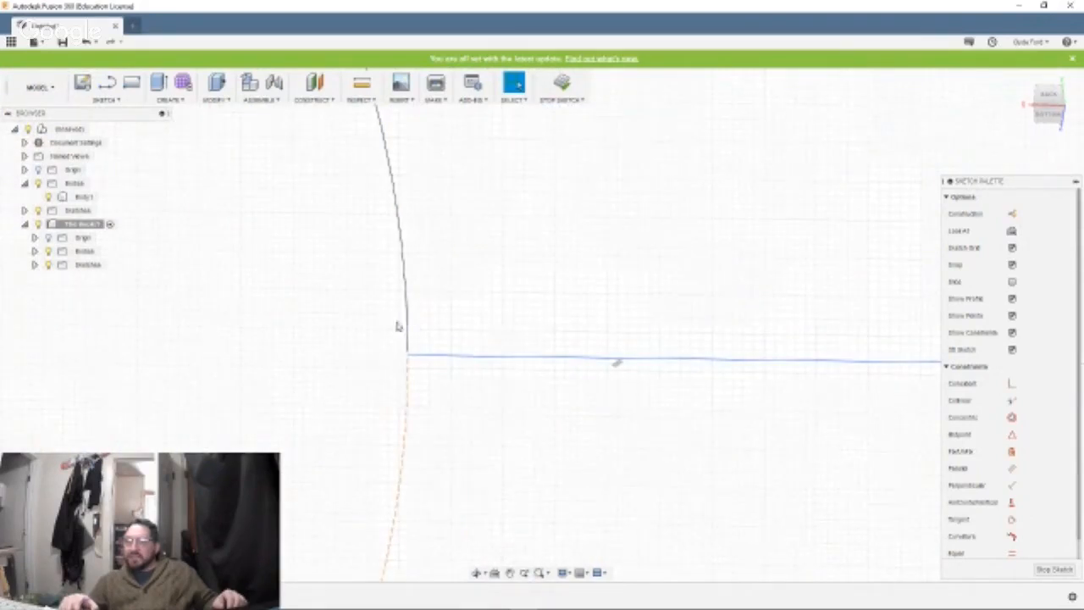
{"action": "scroll", "coordinate": [284, 337], "scroll_direction": "down", "scroll_amount": 3}
{"action": "scroll", "coordinate": [286, 337], "scroll_direction": "down", "scroll_amount": 8}
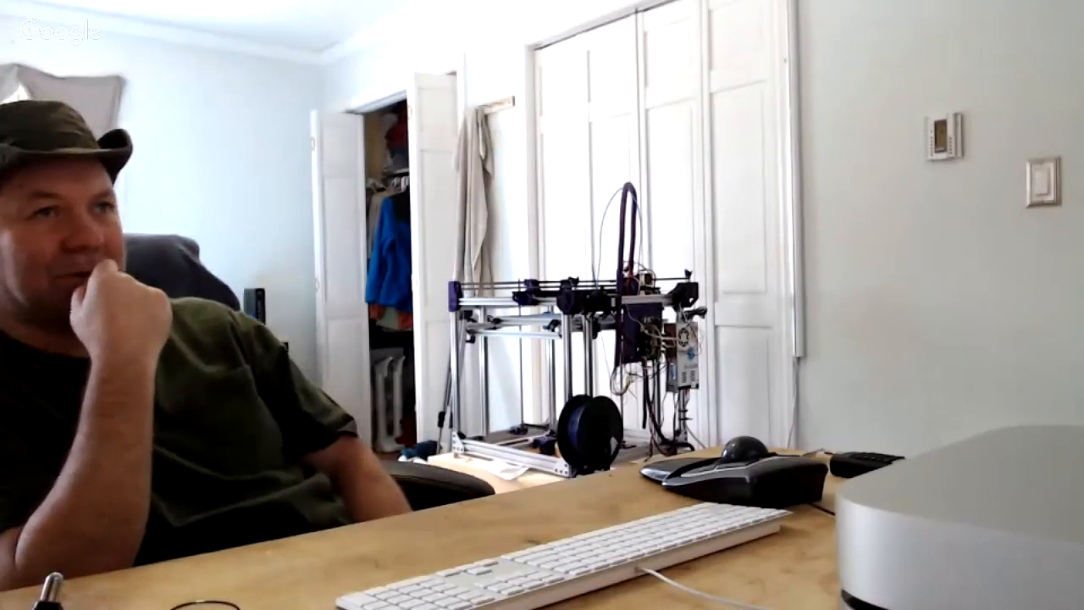
{"action": "scroll", "coordinate": [487, 383], "scroll_direction": "up", "scroll_amount": 5}
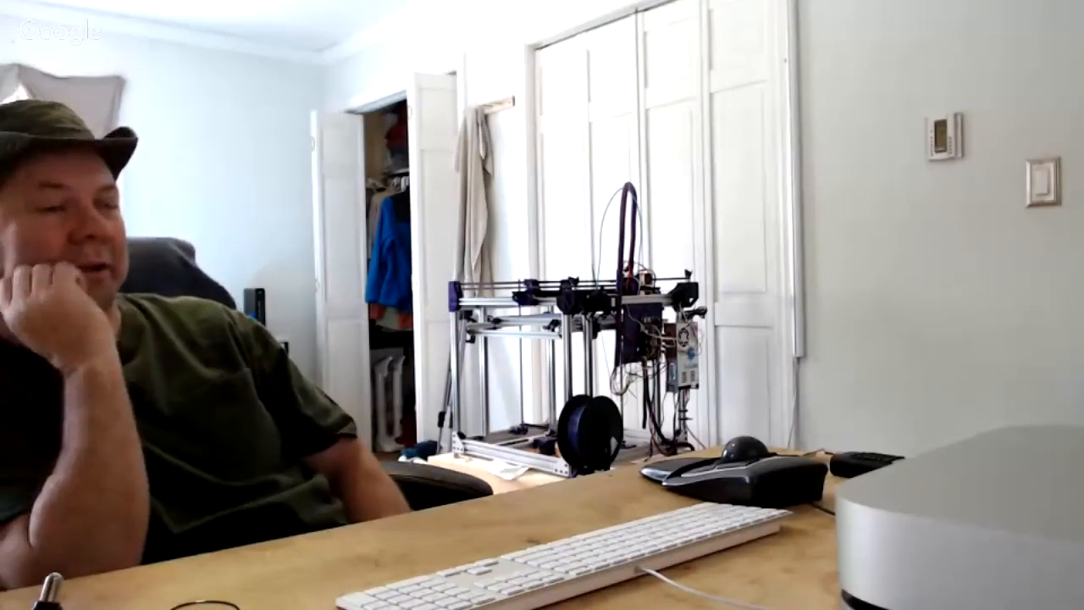
{"action": "middle_click_drag", "start_coordinate": [931, 459], "coordinate": [900, 474]}
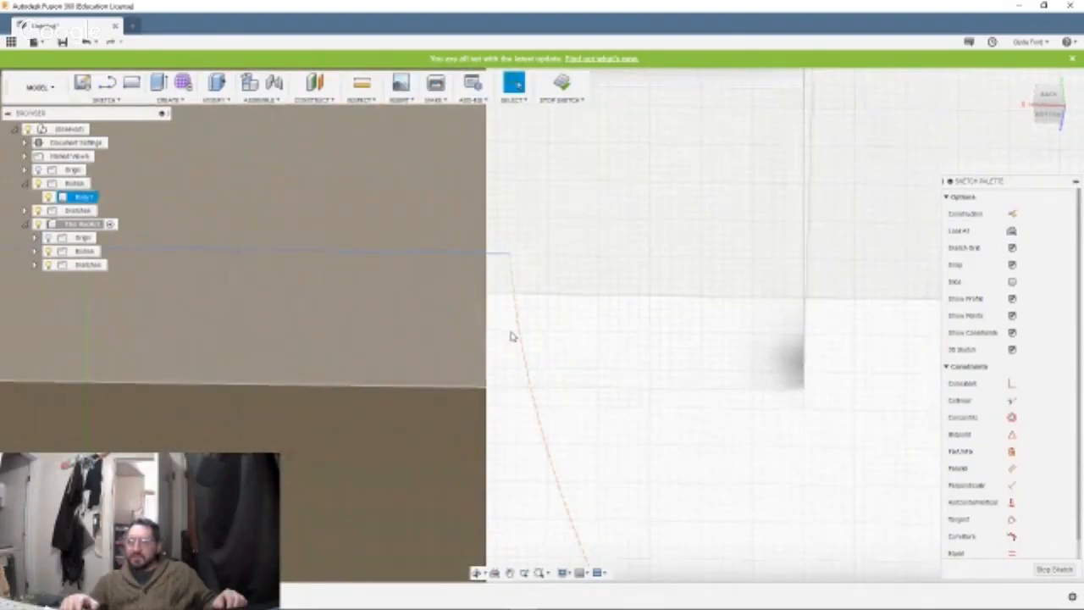
Offset the construction arc towards the shank and draw a short line closing the gap between the offset arc and the end line.
{"action": "left_click", "coordinate": [523, 353]}
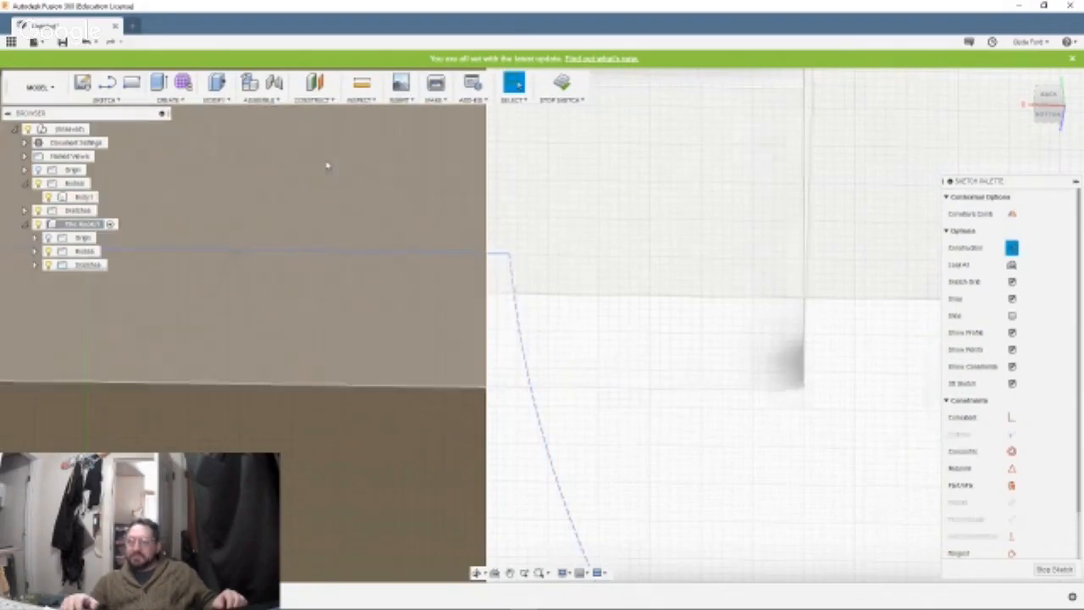
{"action": "left_click", "coordinate": [109, 100]}
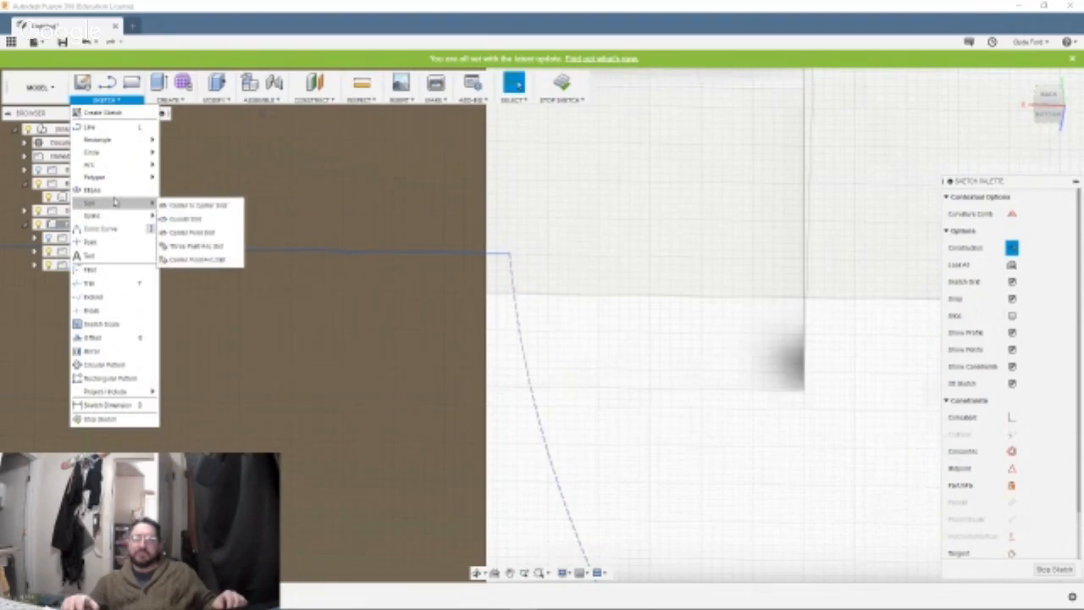
{"action": "left_click", "coordinate": [133, 338]}
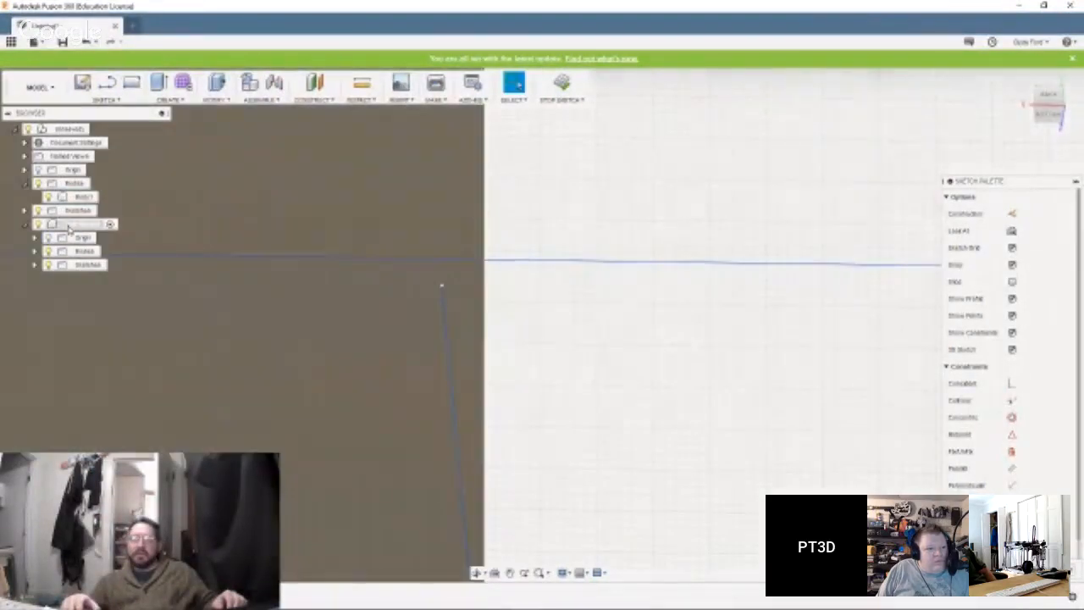
{"action": "left_click", "coordinate": [107, 83]}
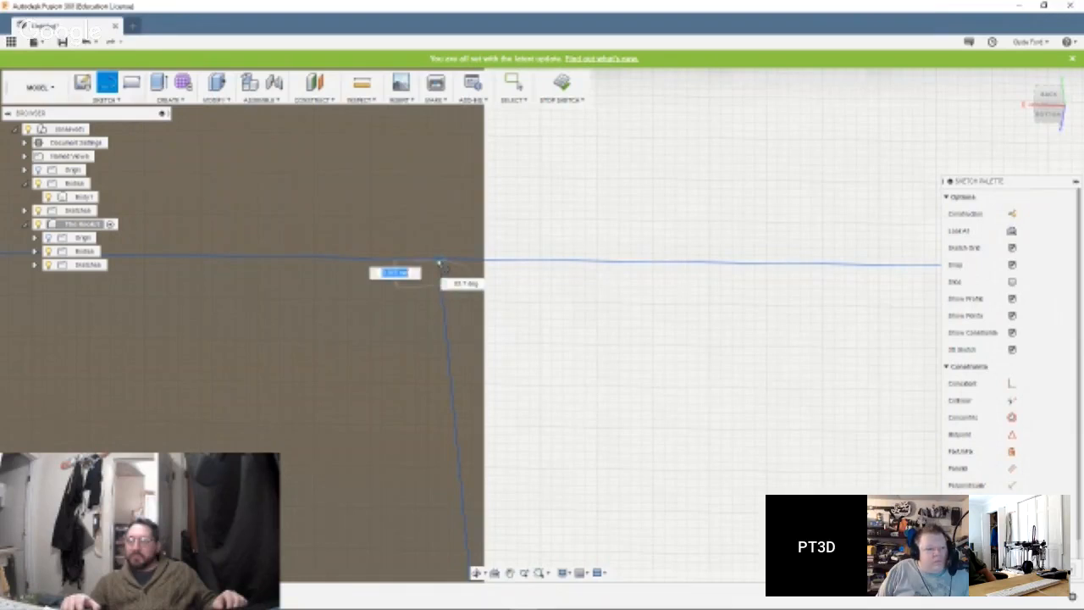
{"action": "left_click", "coordinate": [439, 263]}
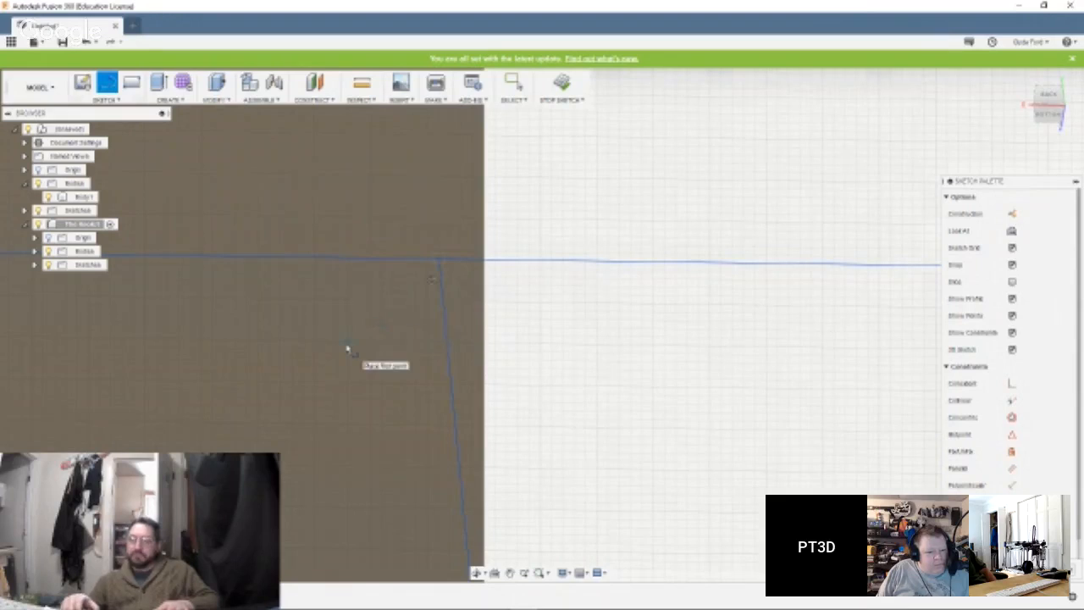
{"action": "key", "text": "Escape"}
Extrude the closed curved hook profile across the shank's full thickness and join it to the shank.
{"action": "scroll", "coordinate": [423, 323], "scroll_direction": "up", "scroll_amount": 2}
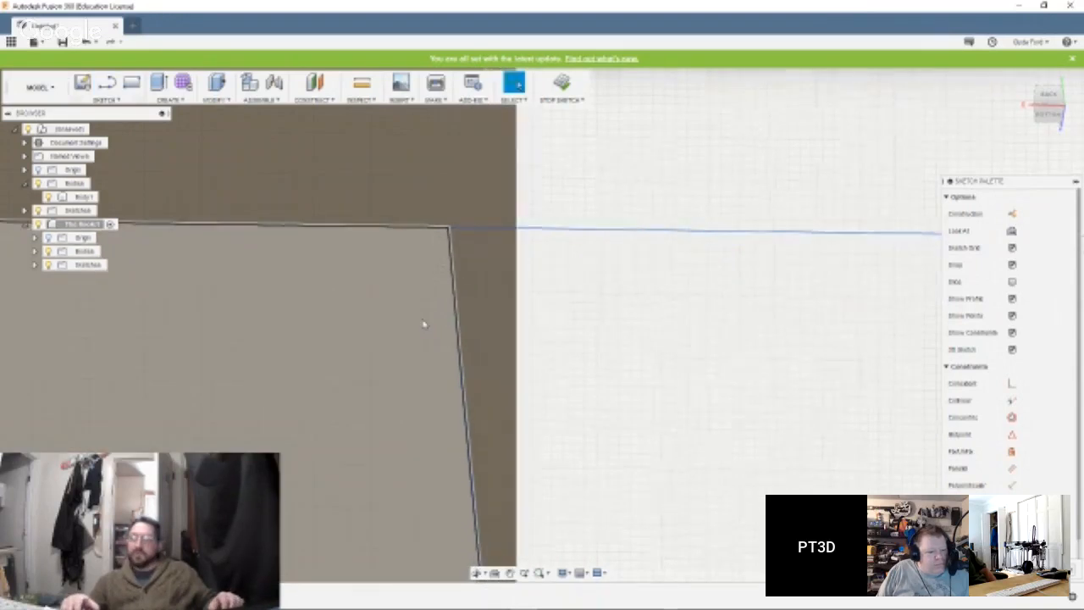
{"action": "scroll", "coordinate": [423, 322], "scroll_direction": "down", "scroll_amount": 4}
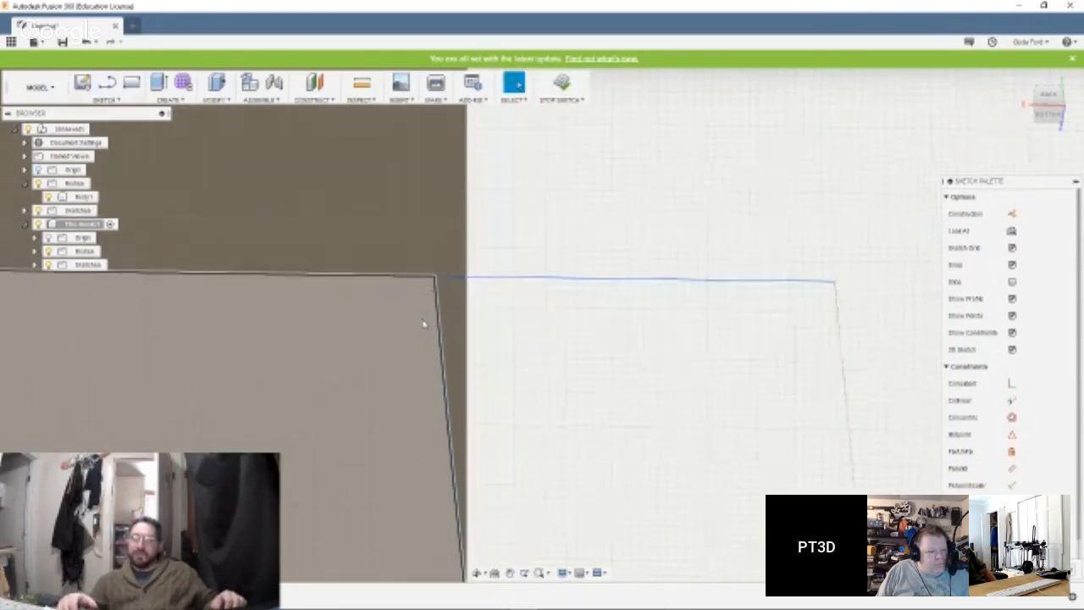
{"action": "scroll", "coordinate": [424, 316], "scroll_direction": "up", "scroll_amount": 3}
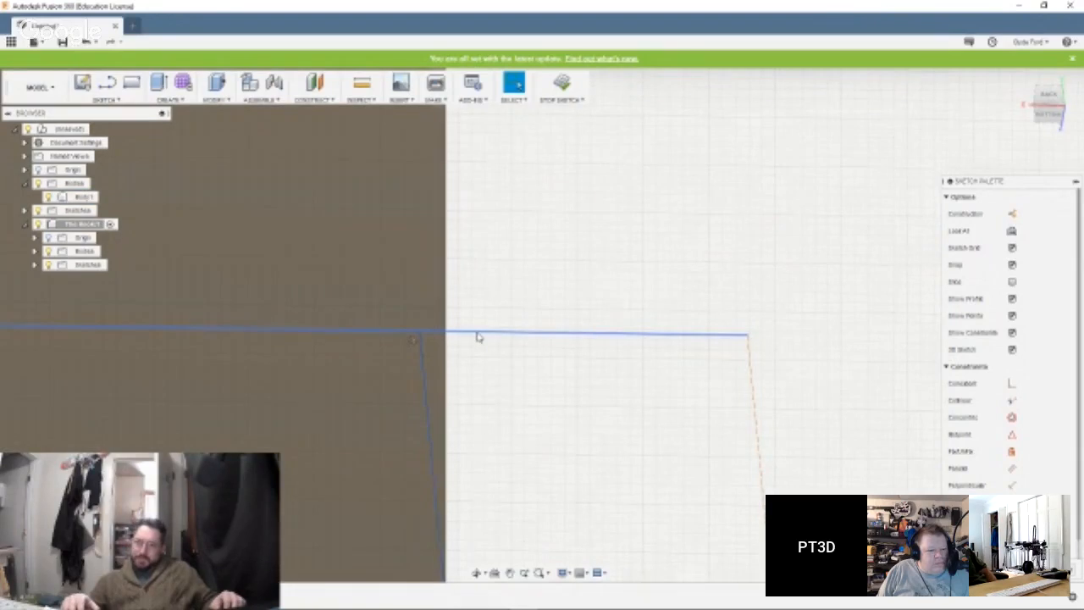
{"action": "scroll", "coordinate": [478, 337], "scroll_direction": "down", "scroll_amount": 5}
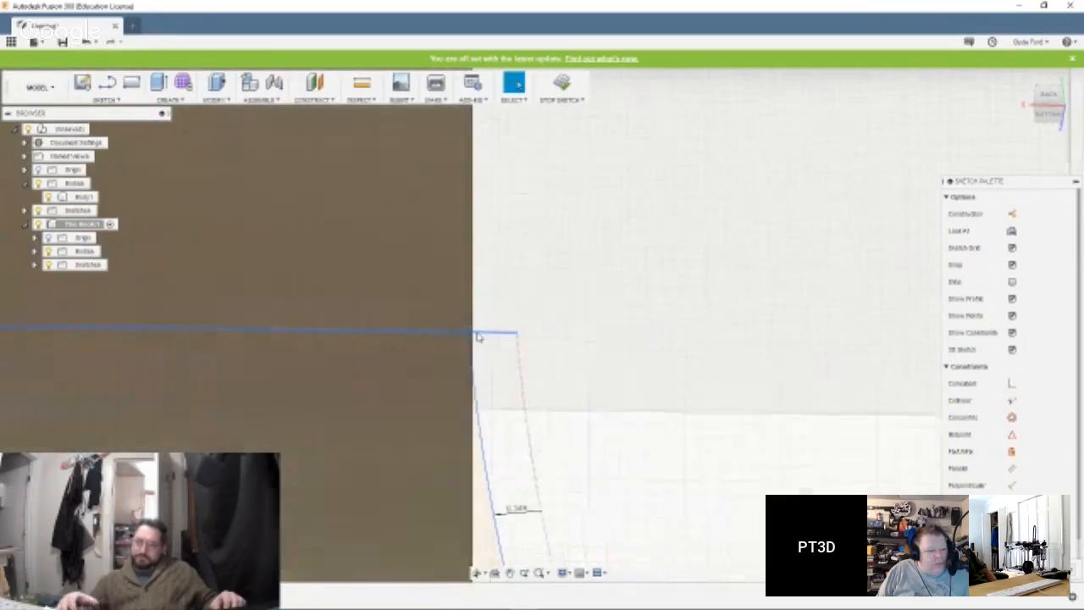
{"action": "scroll", "coordinate": [478, 337], "scroll_direction": "down", "scroll_amount": 5}
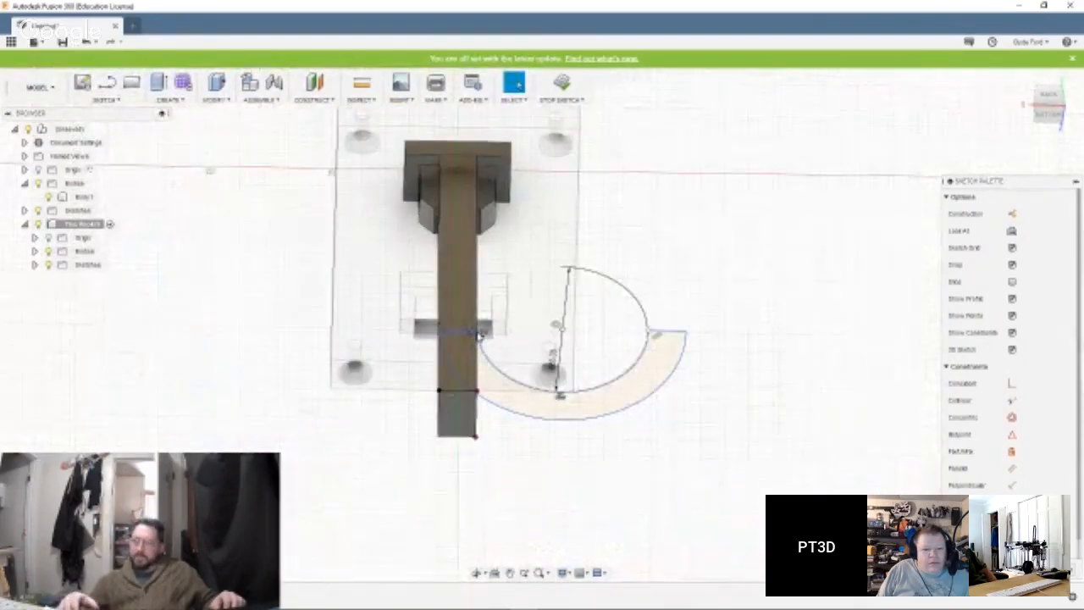
{"action": "left_click", "coordinate": [651, 383]}
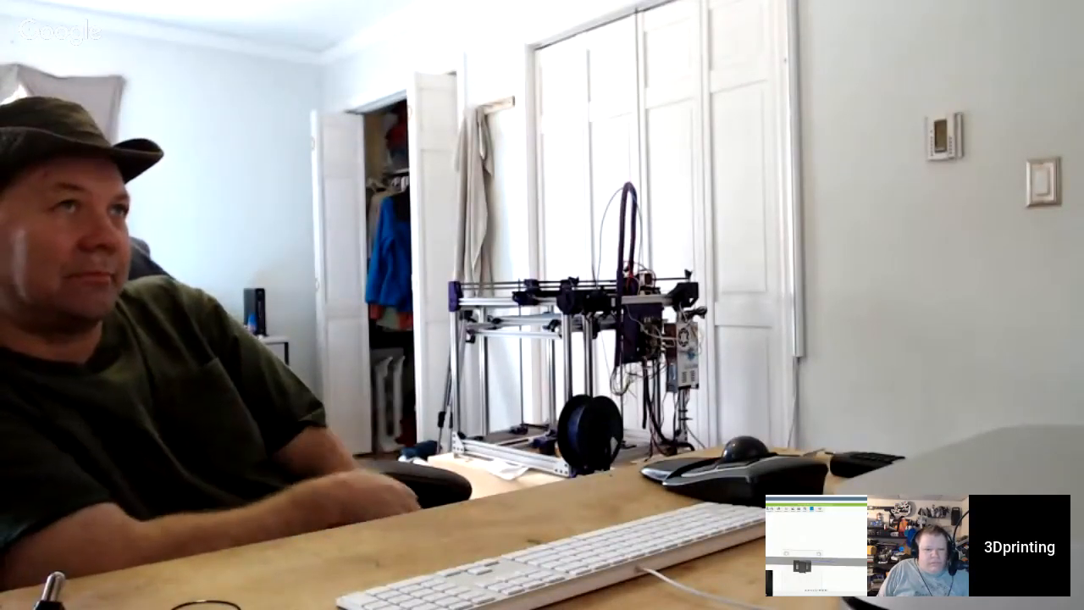
{"action": "left_click", "coordinate": [160, 84]}
{"action": "type", "text": "4"}
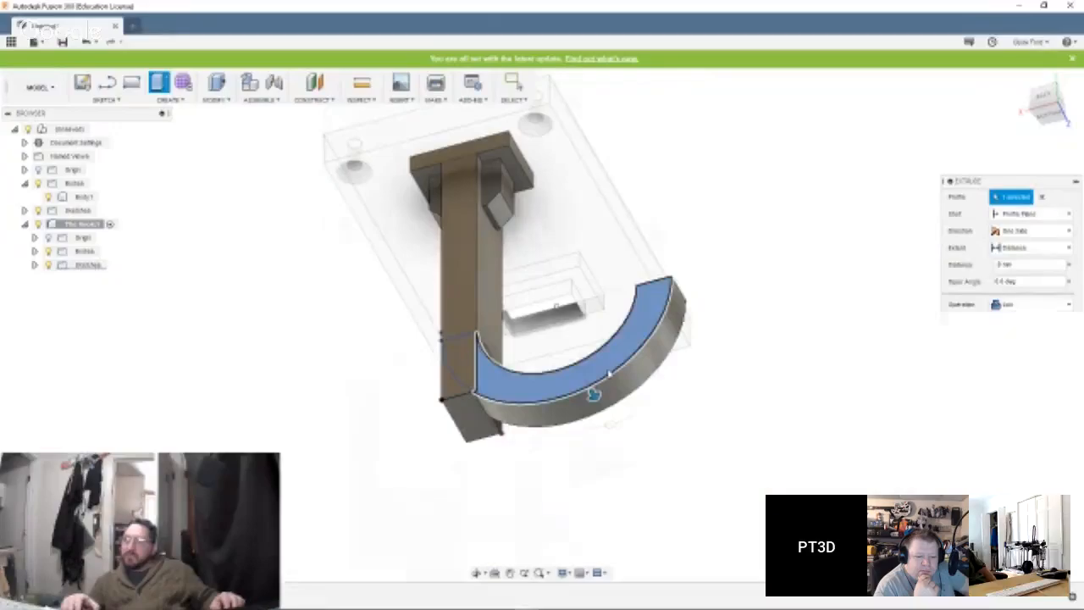
{"action": "left_click", "coordinate": [593, 385]}
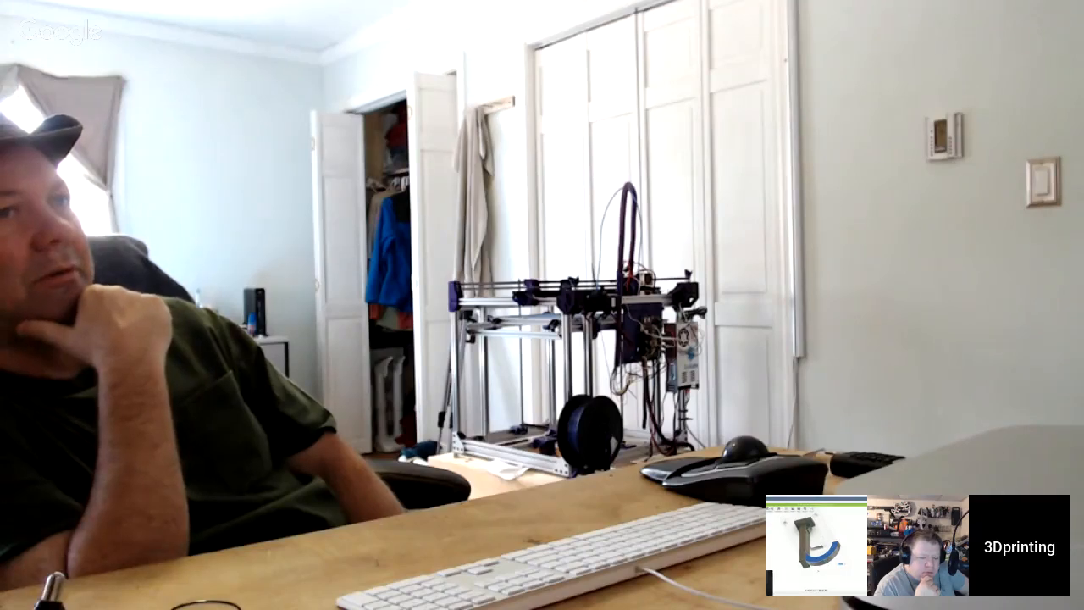
{"action": "mouse_move", "coordinate": [551, 450]}
{"action": "middle_mouse_down", "text": "shift"}
{"action": "mouse_move", "coordinate": [556, 431]}
{"action": "mouse_move", "coordinate": [551, 462]}
{"action": "middle_mouse_up", "text": "shift"}
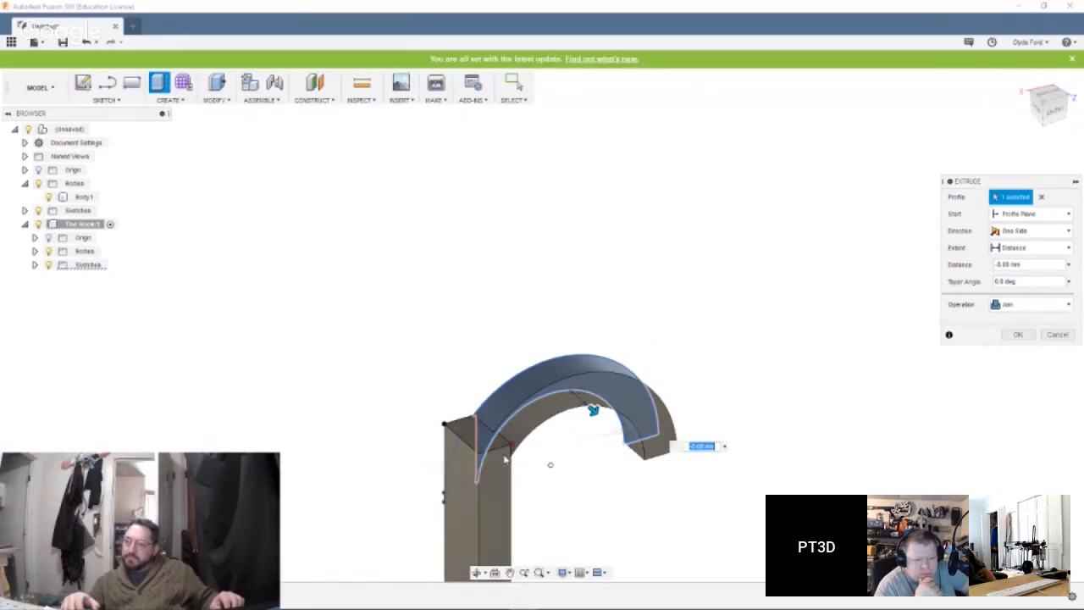
{"action": "left_click", "coordinate": [505, 459]}
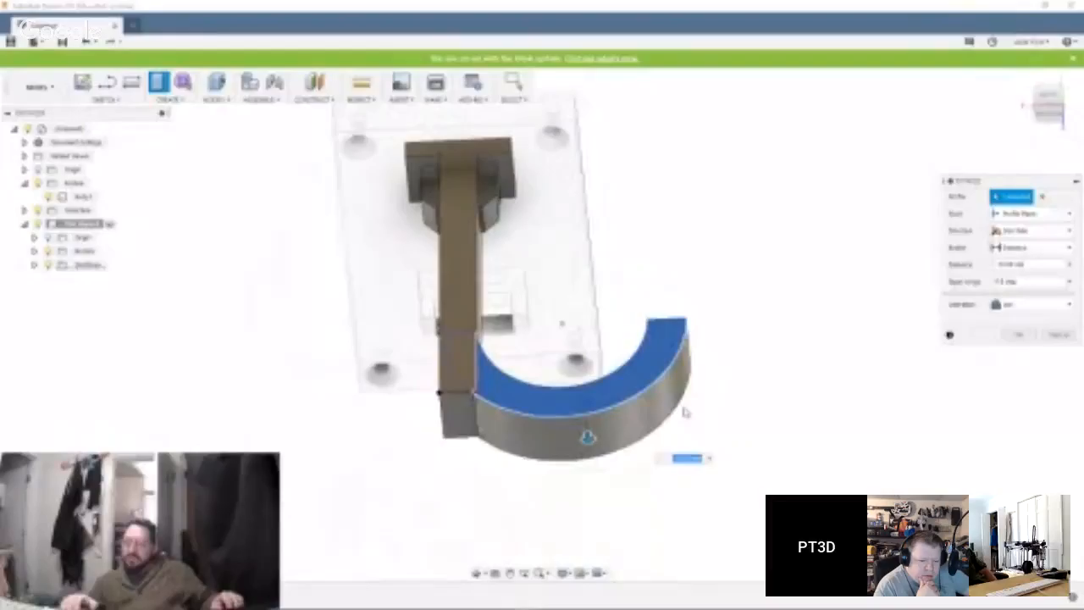
{"action": "key", "text": "Return"}
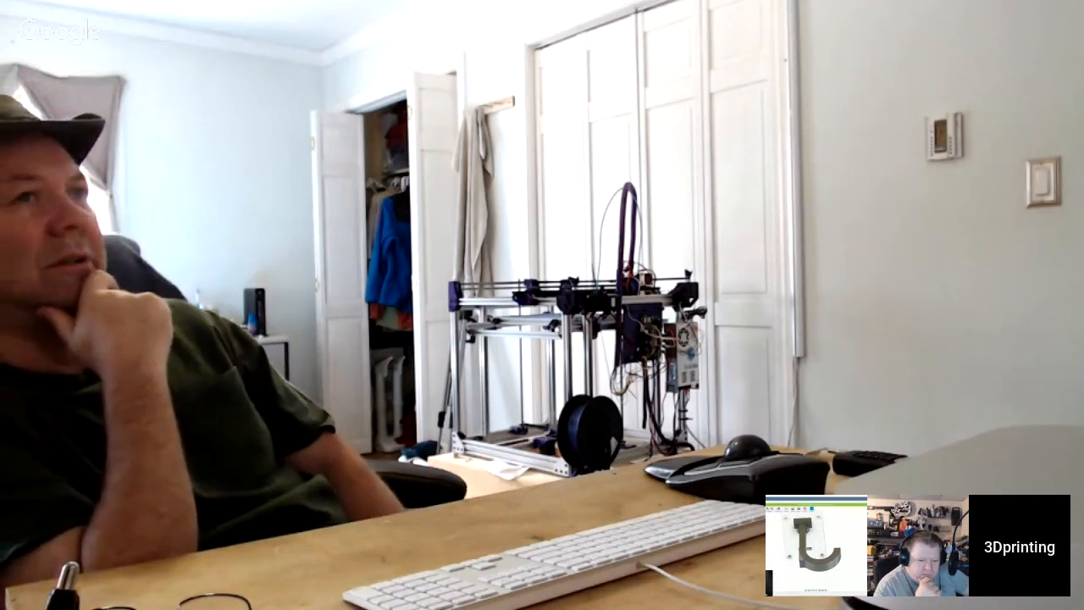
Extrude the leftover corner profile as a cut to remove the shank's square corner outside the hook's outer curve.
{"action": "middle_click_drag", "start_coordinate": [832, 452], "coordinate": [803, 460], "text": "shift"}
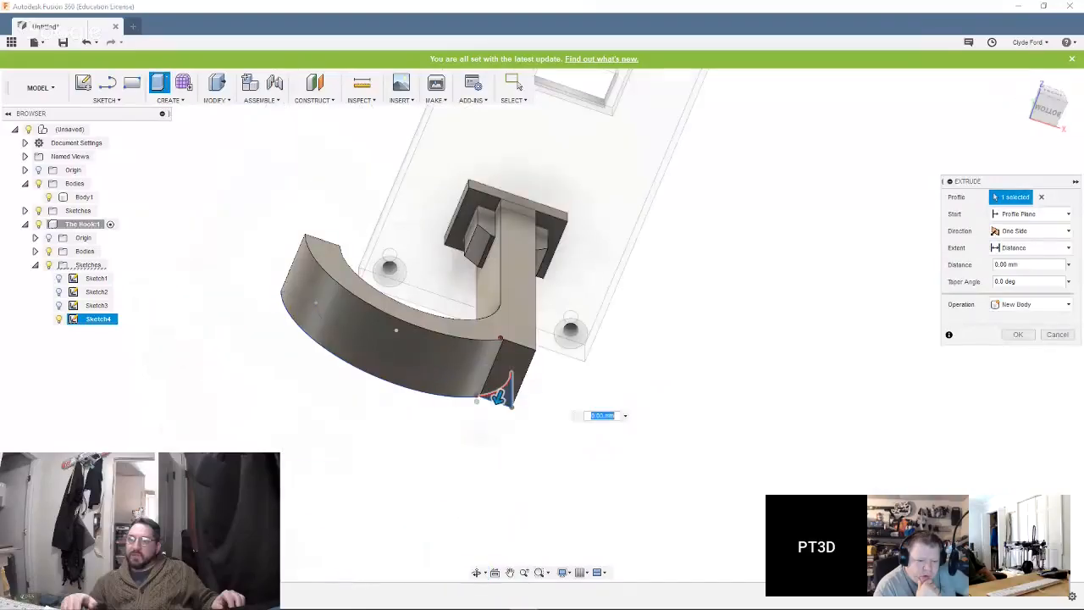
{"action": "left_click", "coordinate": [513, 340]}
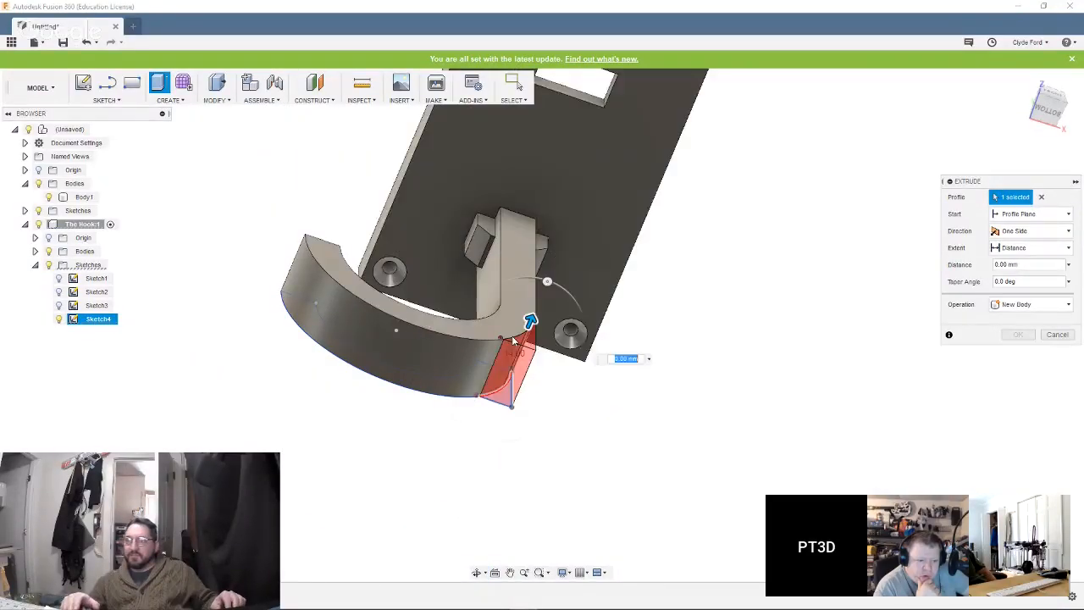
{"action": "left_click", "coordinate": [518, 85]}
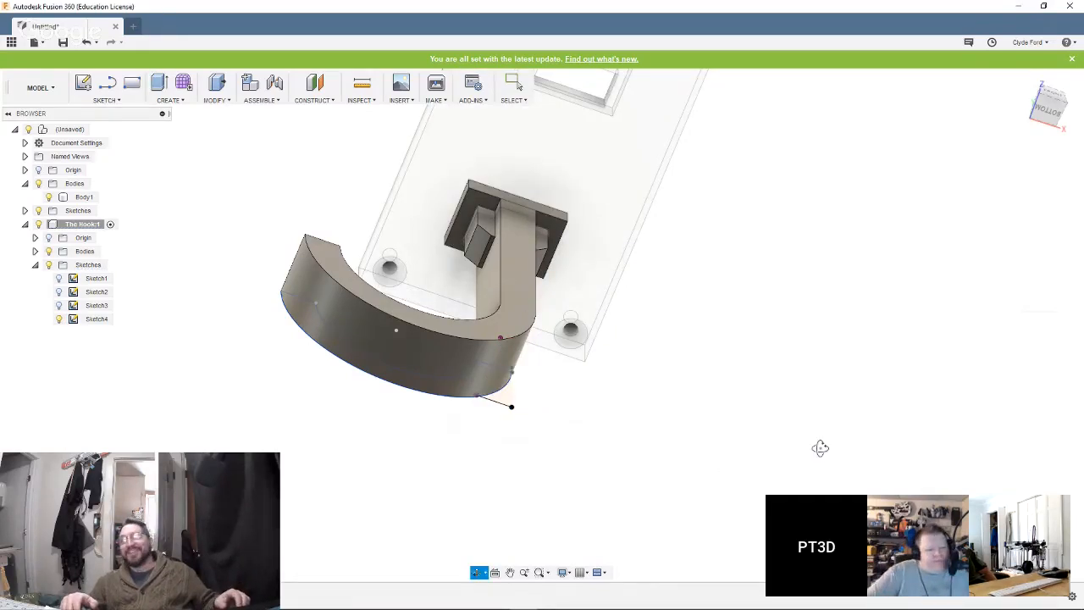
{"action": "middle_click_drag", "start_coordinate": [793, 442], "coordinate": [741, 432], "text": "shift"}
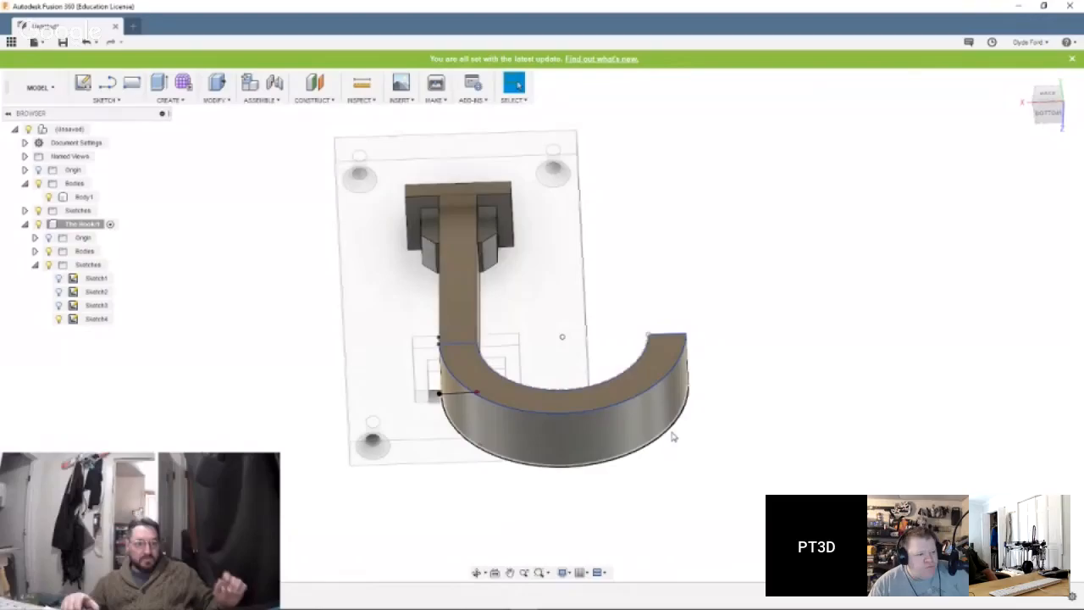
{"action": "middle_click_drag", "start_coordinate": [675, 415], "coordinate": [677, 398], "text": "shift"}
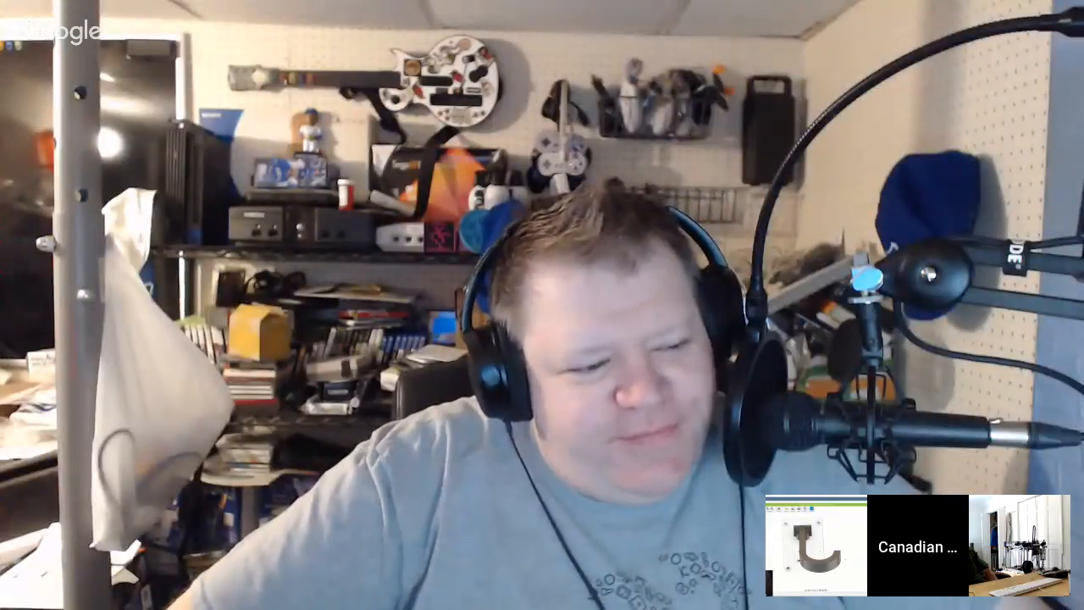
{"action": "middle_click_drag", "start_coordinate": [711, 375], "coordinate": [686, 416], "text": "shift"}
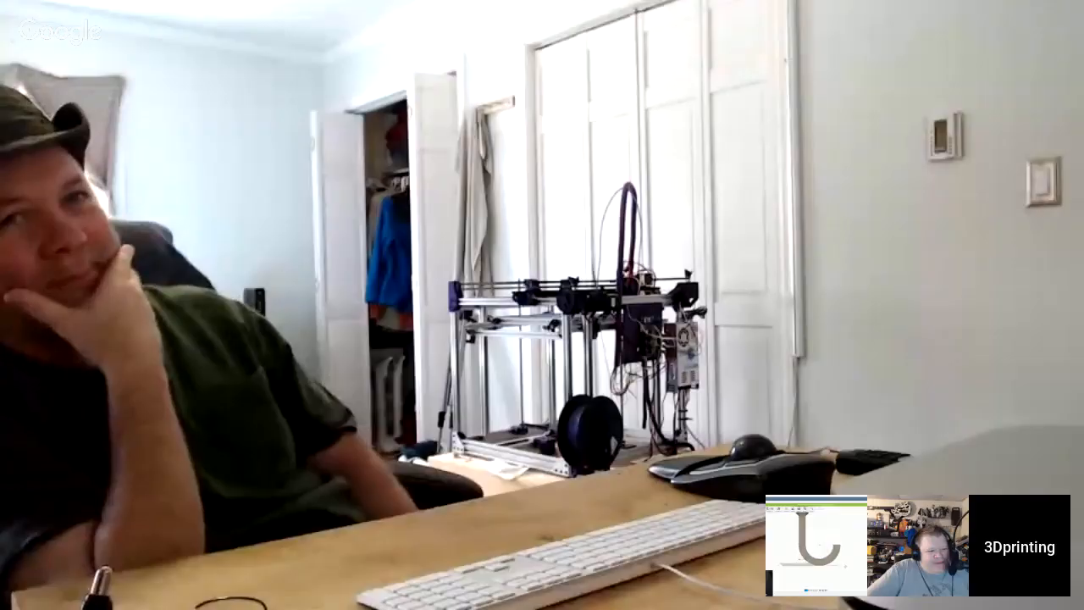
Fillet the two short opposite edges of the hook tip's flat end face with equal radii so the tip is almost fully rounded.
{"action": "middle_click_drag", "start_coordinate": [716, 428], "coordinate": [745, 416], "text": "shift"}
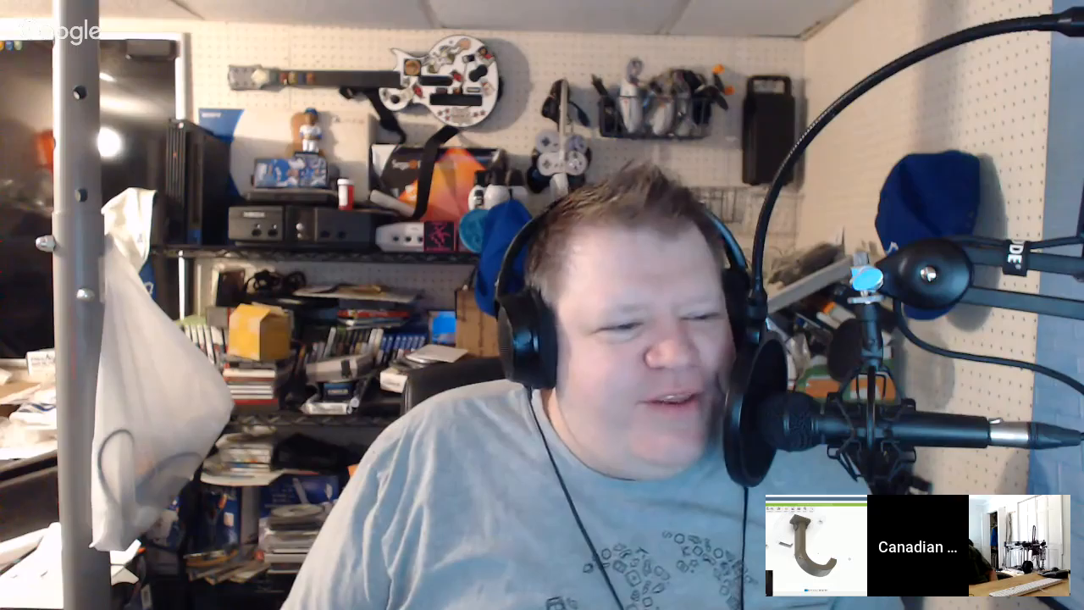
{"action": "middle_click_drag", "start_coordinate": [745, 380], "coordinate": [703, 444], "text": "shift"}
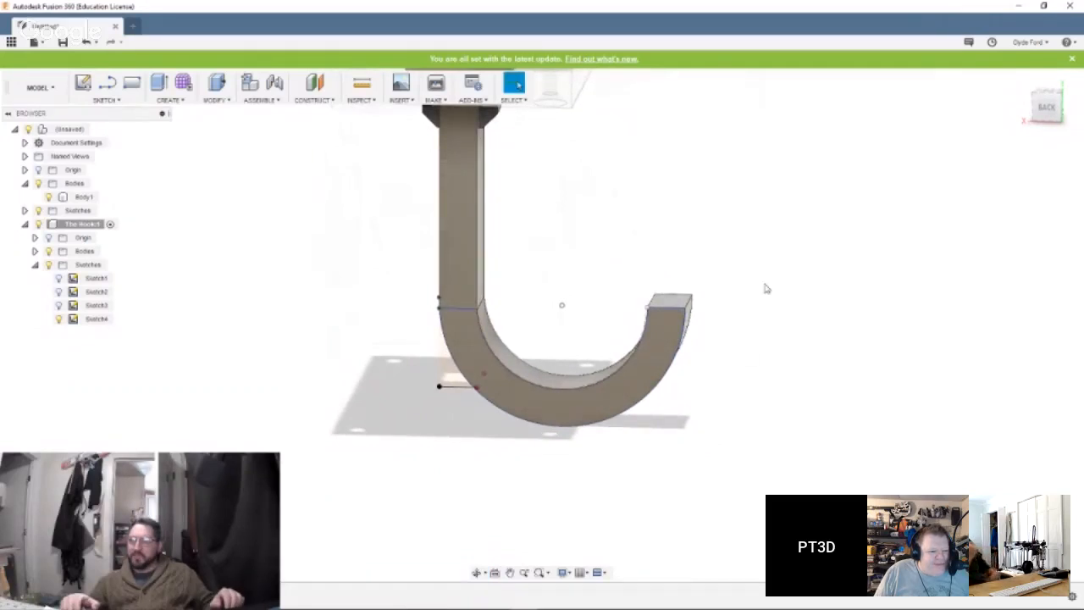
{"action": "scroll", "coordinate": [694, 242], "scroll_direction": "up", "scroll_amount": 4}
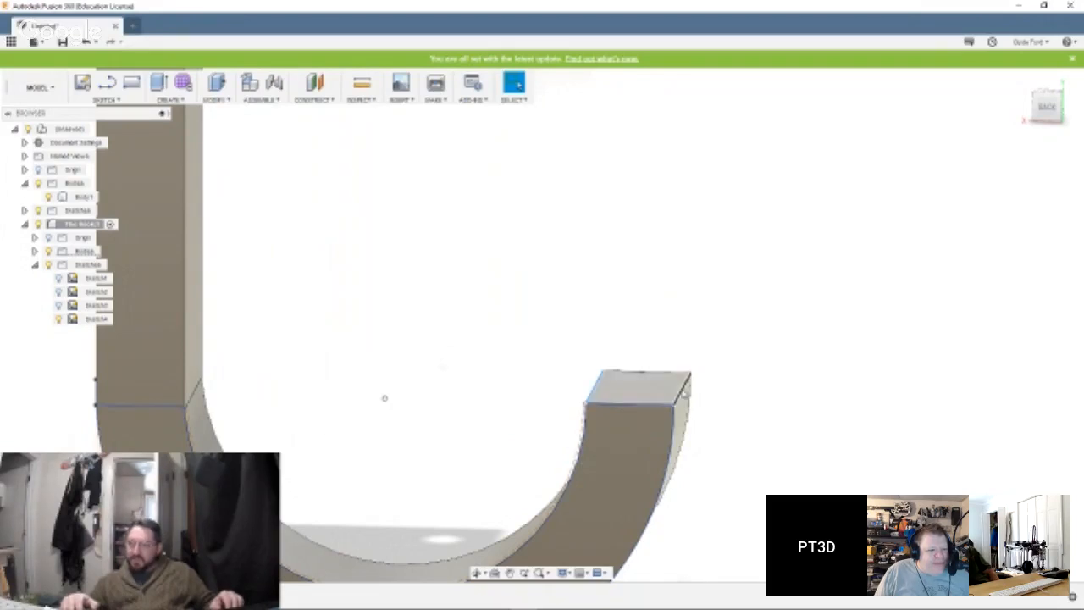
{"action": "right_click", "coordinate": [683, 392]}
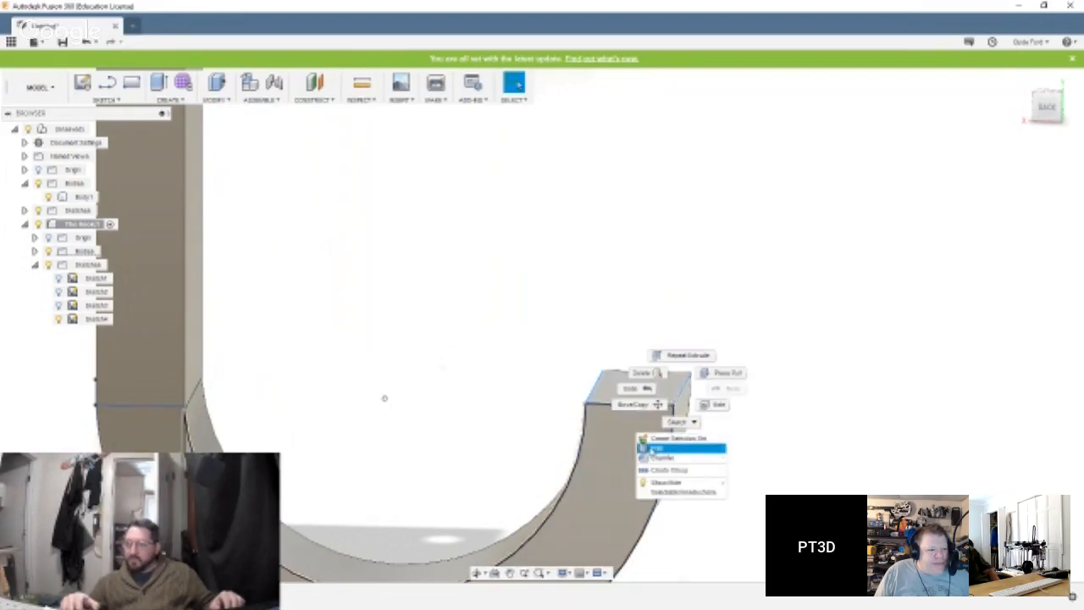
{"action": "left_click", "coordinate": [652, 448]}
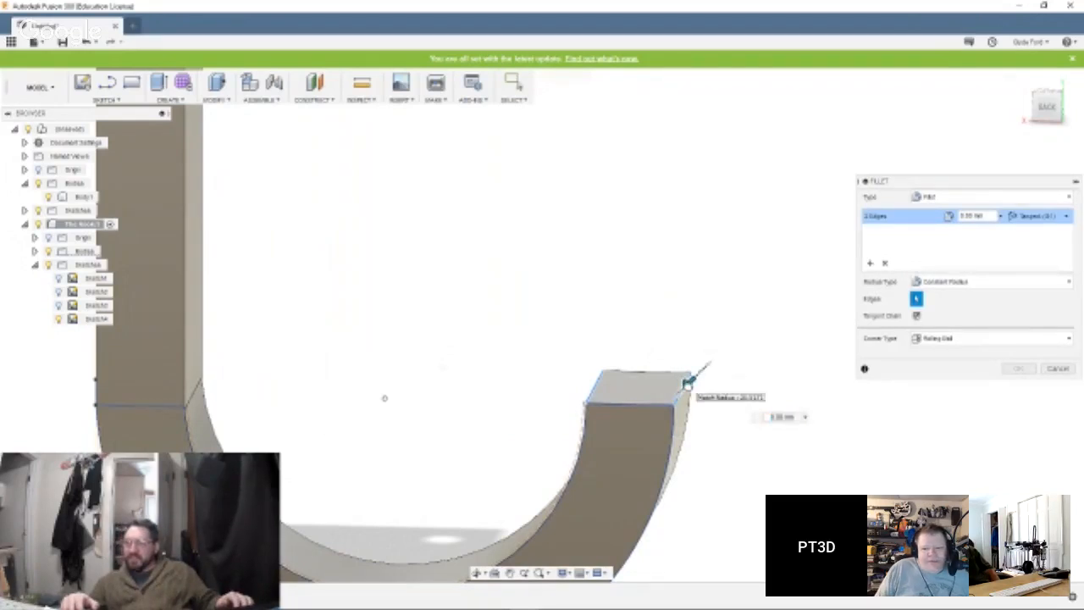
{"action": "left_click_drag", "start_coordinate": [675, 392], "coordinate": [678, 391]}
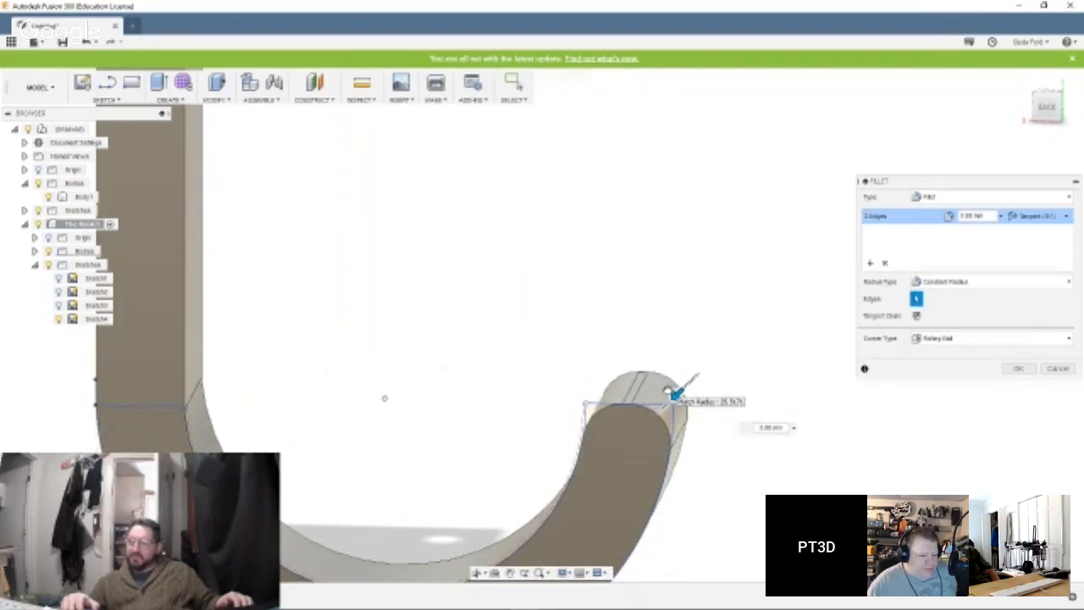
{"action": "key", "text": "Return"}
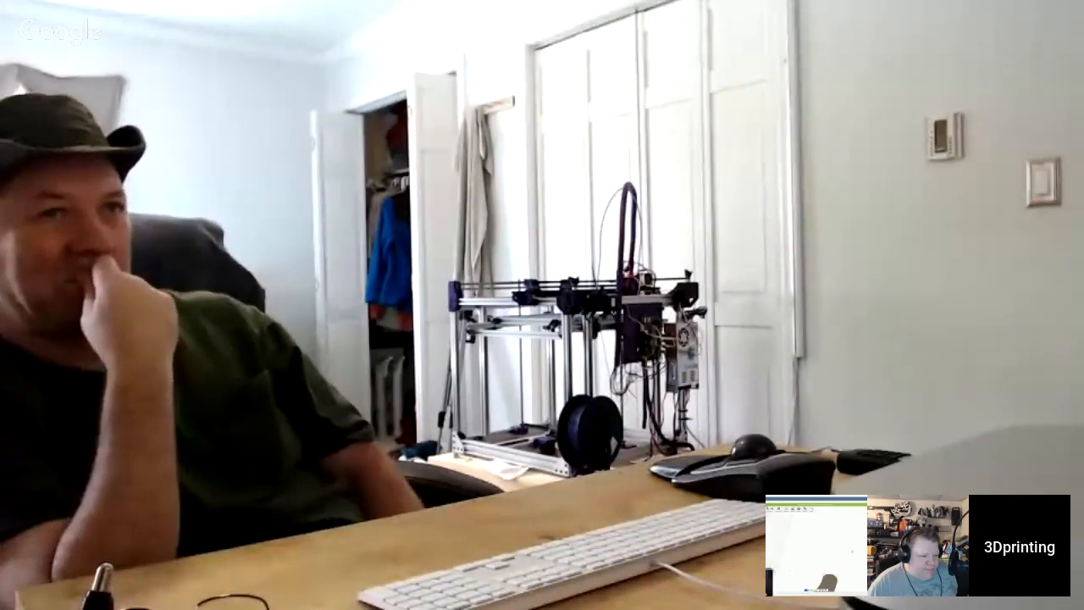
{"action": "scroll", "coordinate": [758, 337], "scroll_direction": "down", "scroll_amount": 8}
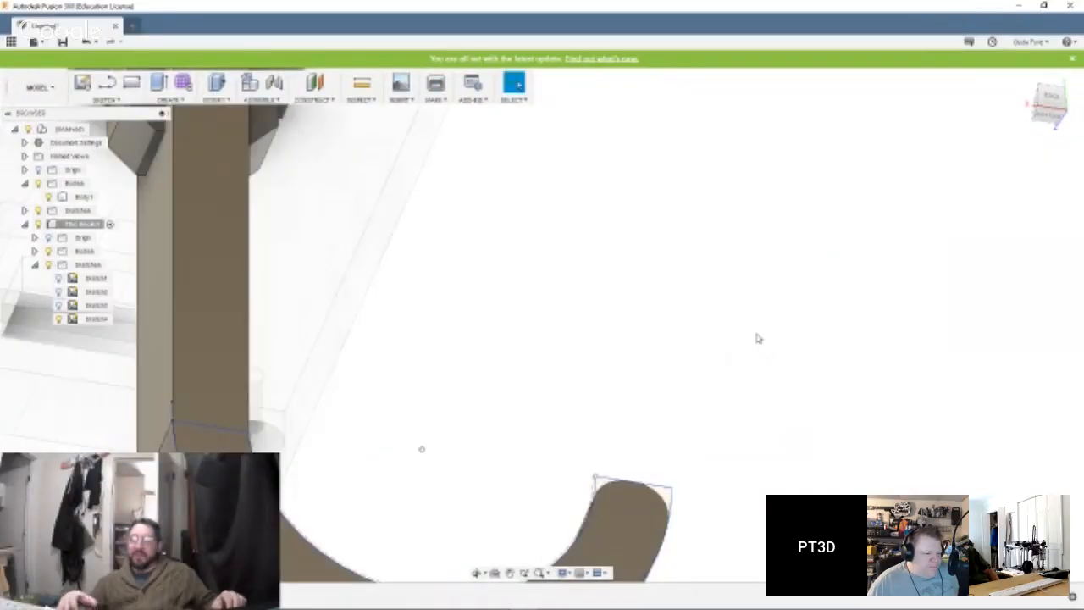
{"action": "middle_click_drag", "start_coordinate": [766, 402], "coordinate": [759, 339], "text": "shift"}
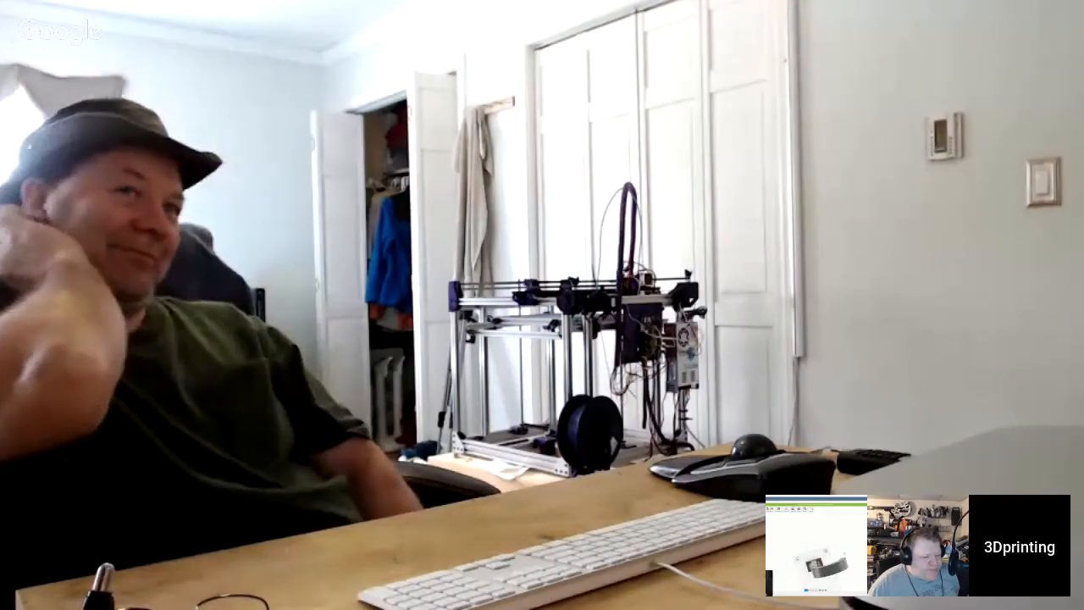
{"action": "middle_click_drag", "start_coordinate": [774, 412], "coordinate": [612, 382], "text": "shift"}
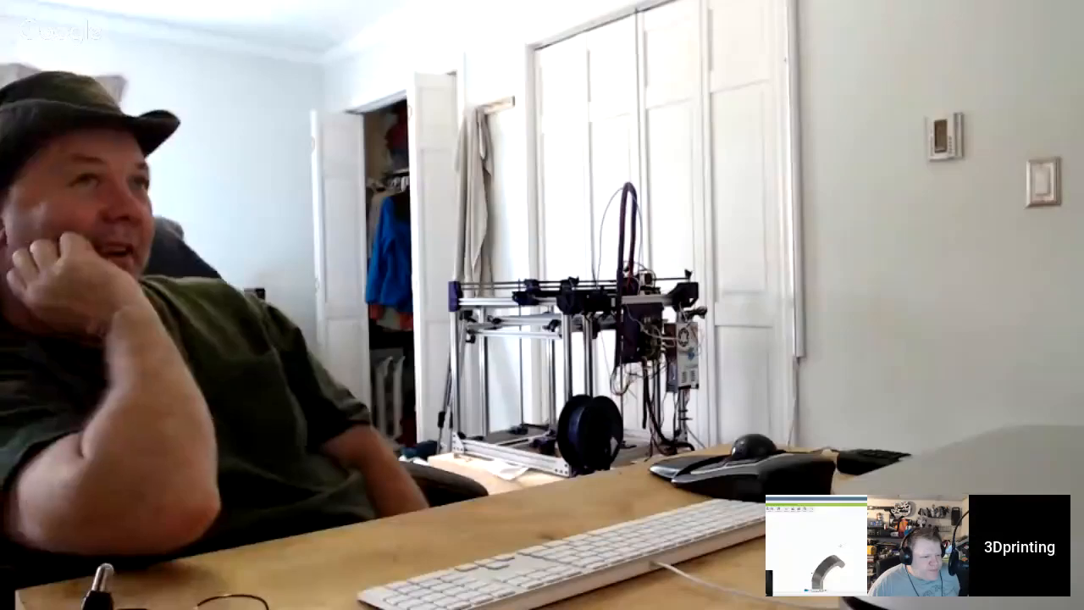
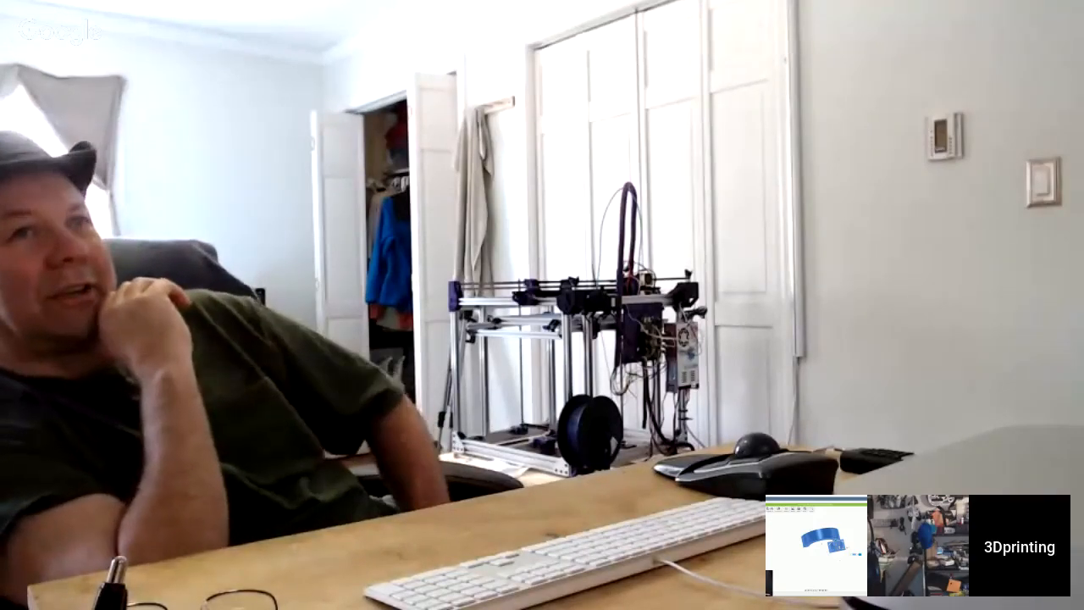
Examine the hook from several sides, checking its shape, its orientation and how its shank lines up with the plate's rectangular cutout.
{"action": "key", "text": "Escape"}
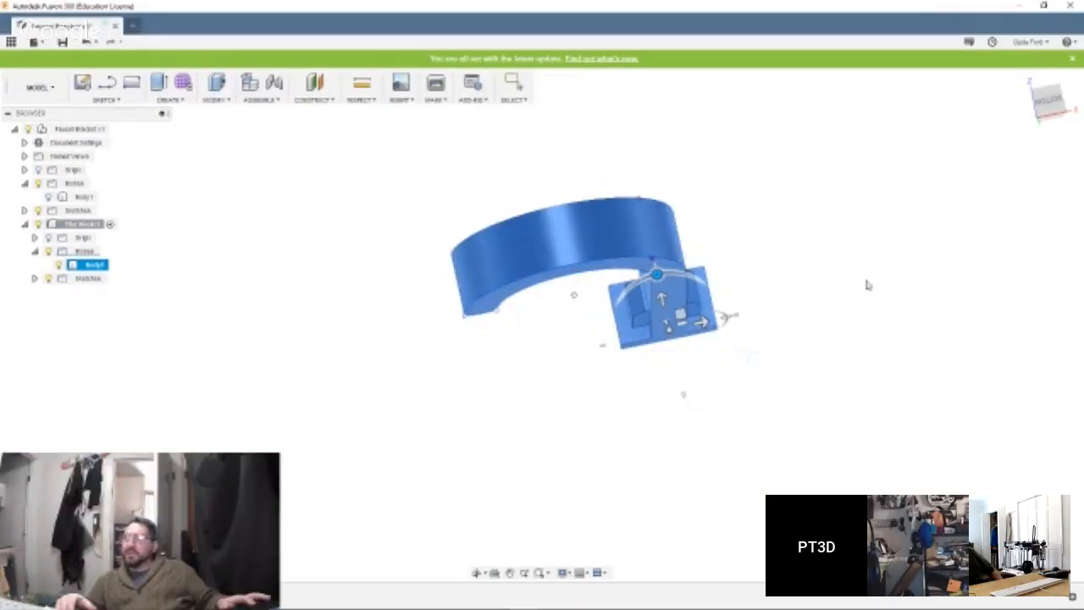
{"action": "middle_click_drag", "start_coordinate": [796, 424], "coordinate": [537, 418], "text": "shift"}
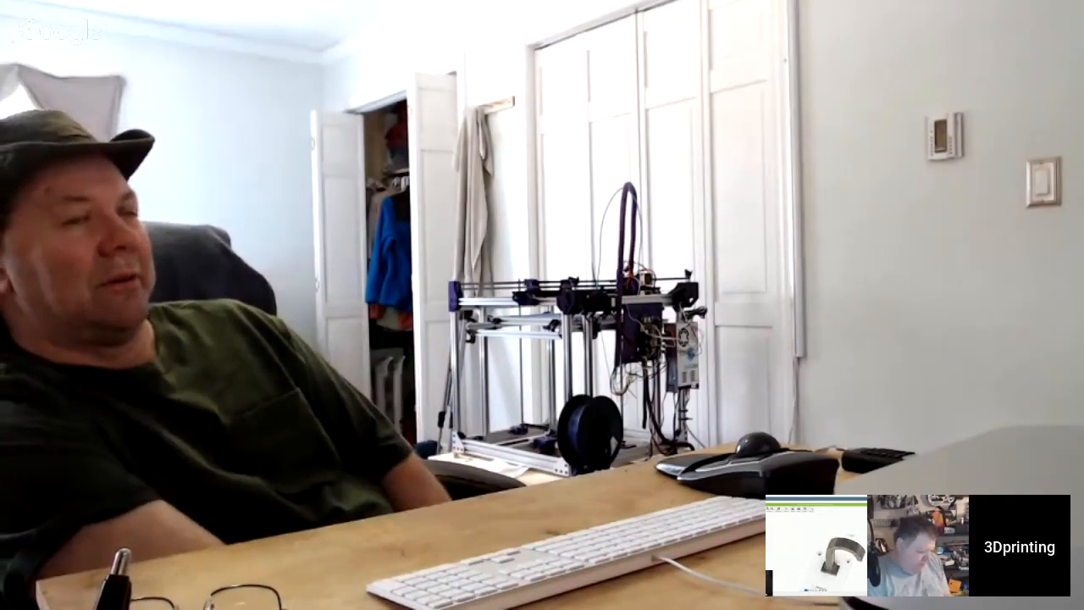
{"action": "middle_click_drag", "start_coordinate": [719, 394], "coordinate": [638, 307], "text": "shift"}
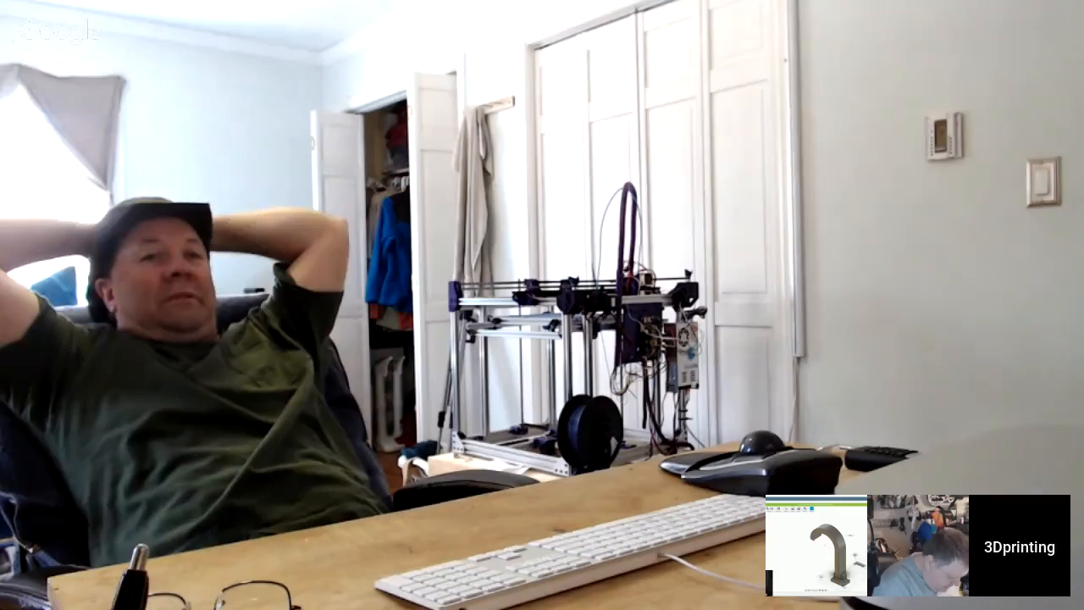
{"action": "middle_click_drag", "start_coordinate": [350, 387], "coordinate": [449, 392], "text": "shift"}
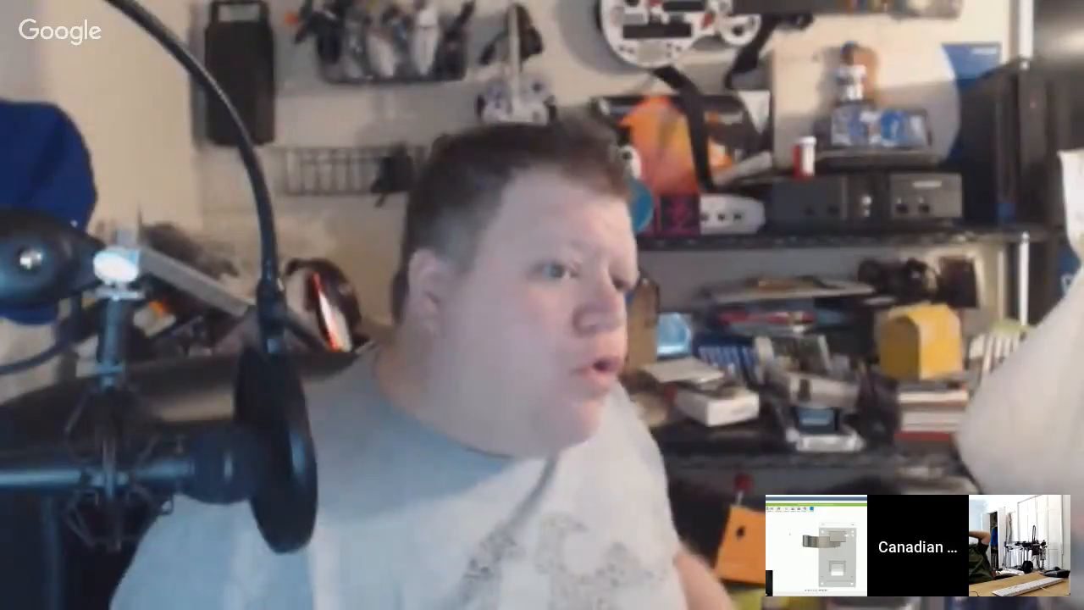
{"action": "middle_click_drag", "start_coordinate": [381, 315], "coordinate": [224, 271], "text": "shift"}
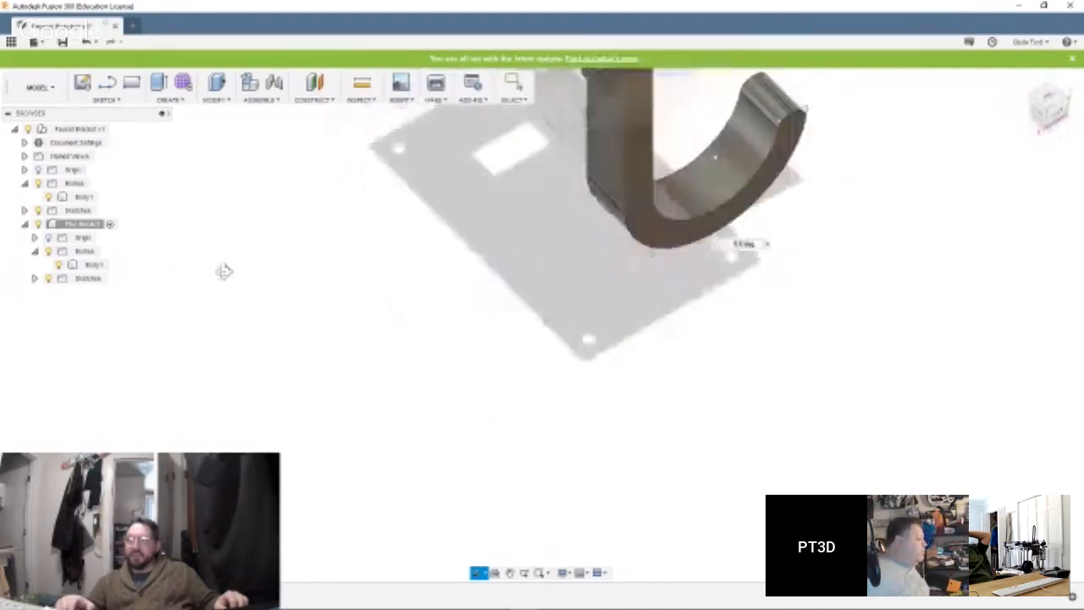
{"action": "middle_click_drag", "start_coordinate": [599, 154], "coordinate": [618, 229], "text": "shift"}
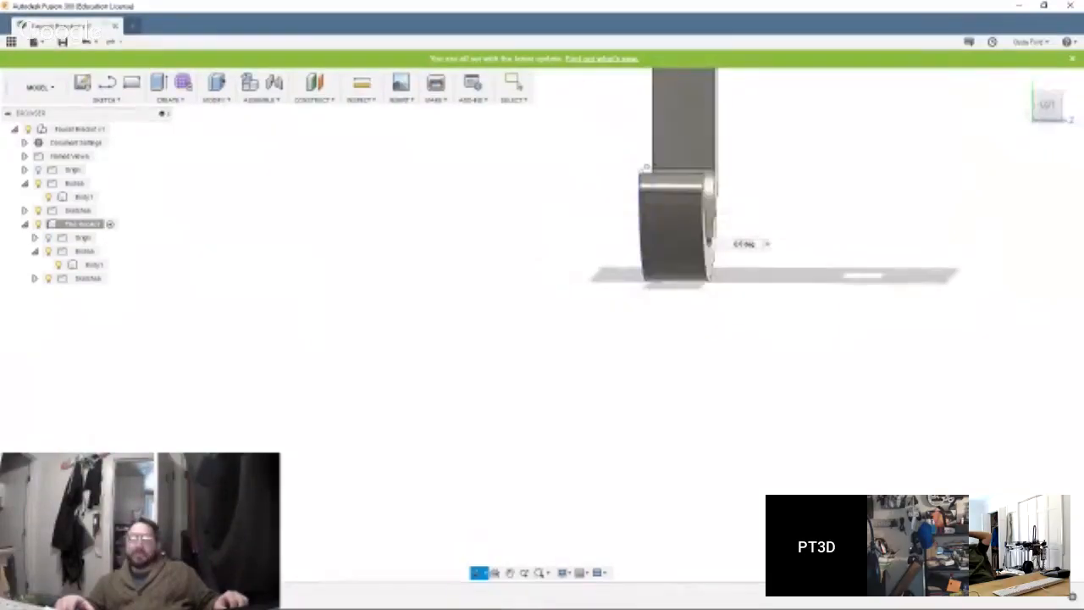
{"action": "middle_click_drag", "start_coordinate": [645, 166], "coordinate": [576, 167], "text": "shift"}
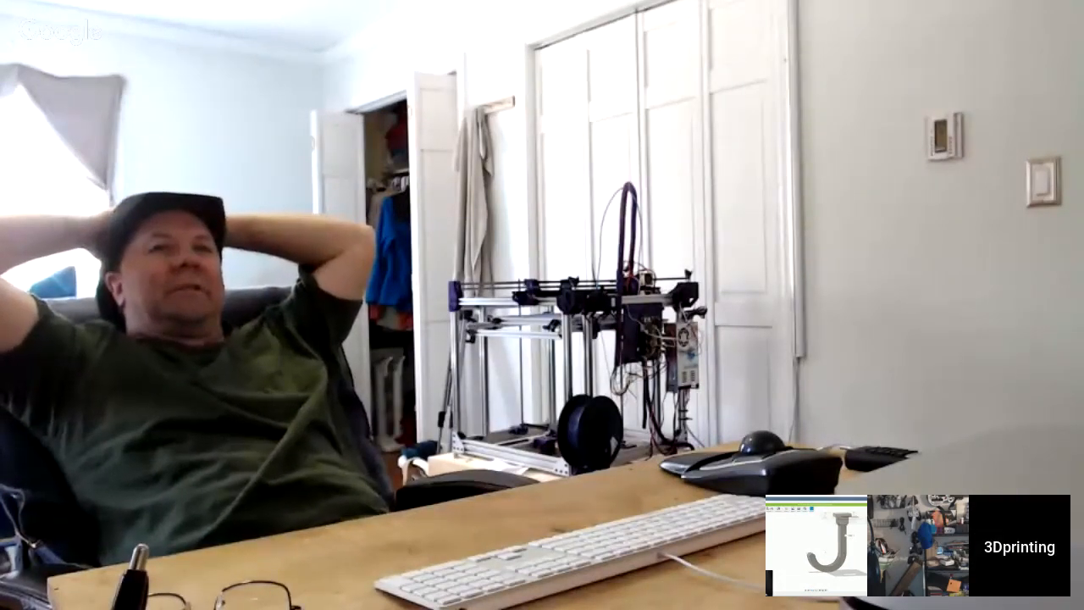
{"action": "middle_click_drag", "start_coordinate": [931, 425], "coordinate": [742, 355], "text": "shift"}
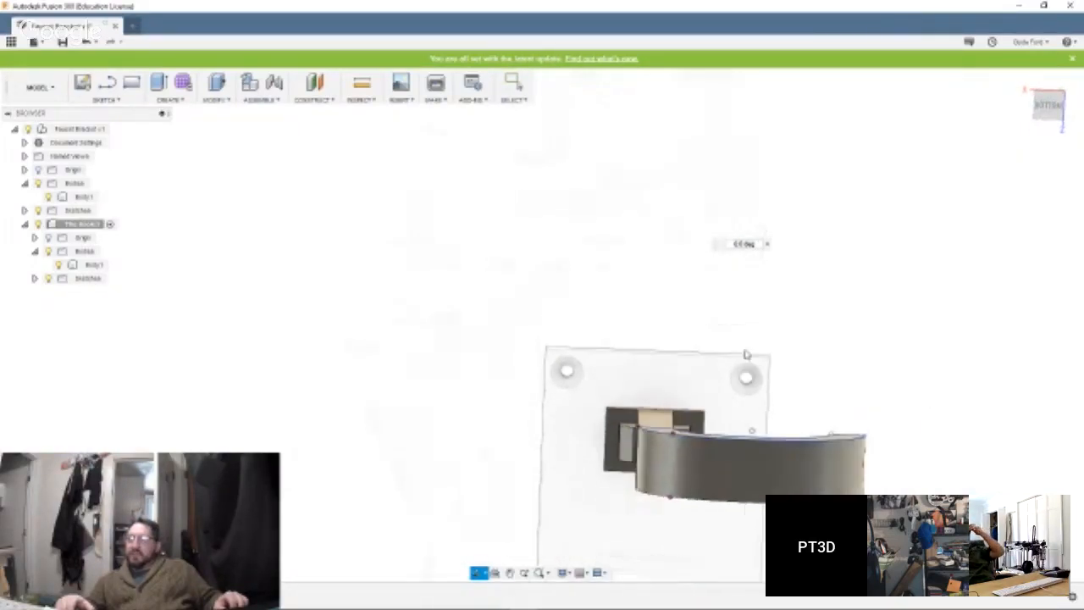
{"action": "middle_click_drag", "start_coordinate": [906, 473], "coordinate": [713, 269]}
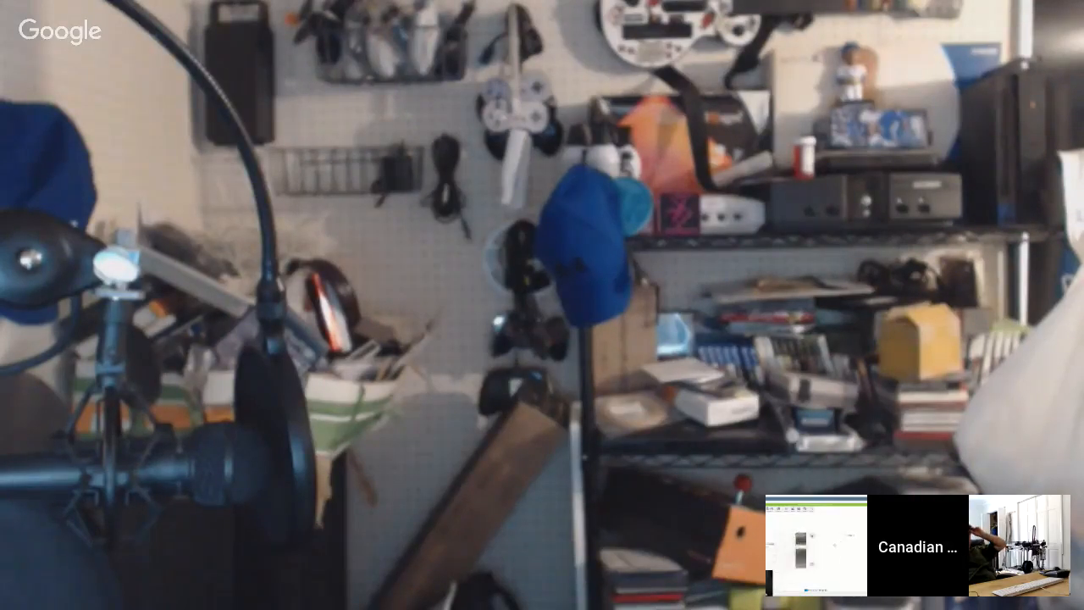
{"action": "mouse_move", "coordinate": [751, 283]}
{"action": "middle_mouse_down", "text": "shift"}
{"action": "mouse_move", "coordinate": [714, 259]}
{"action": "mouse_move", "coordinate": [751, 249]}
{"action": "mouse_move", "coordinate": [759, 312]}
{"action": "mouse_move", "coordinate": [731, 314]}
{"action": "mouse_move", "coordinate": [739, 327]}
{"action": "mouse_move", "coordinate": [743, 293]}
{"action": "middle_mouse_up", "text": "shift"}
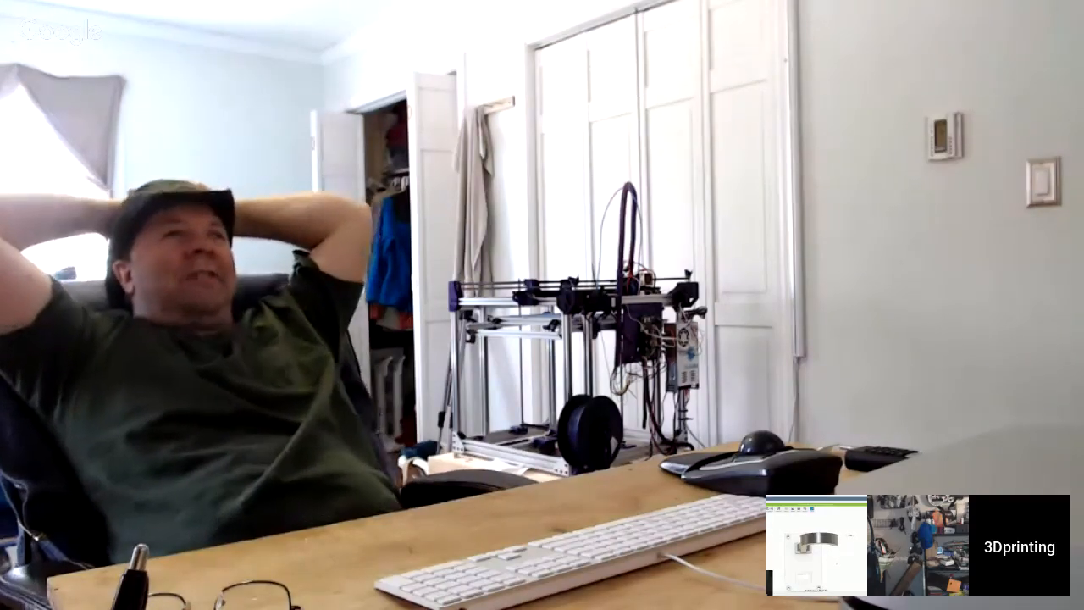